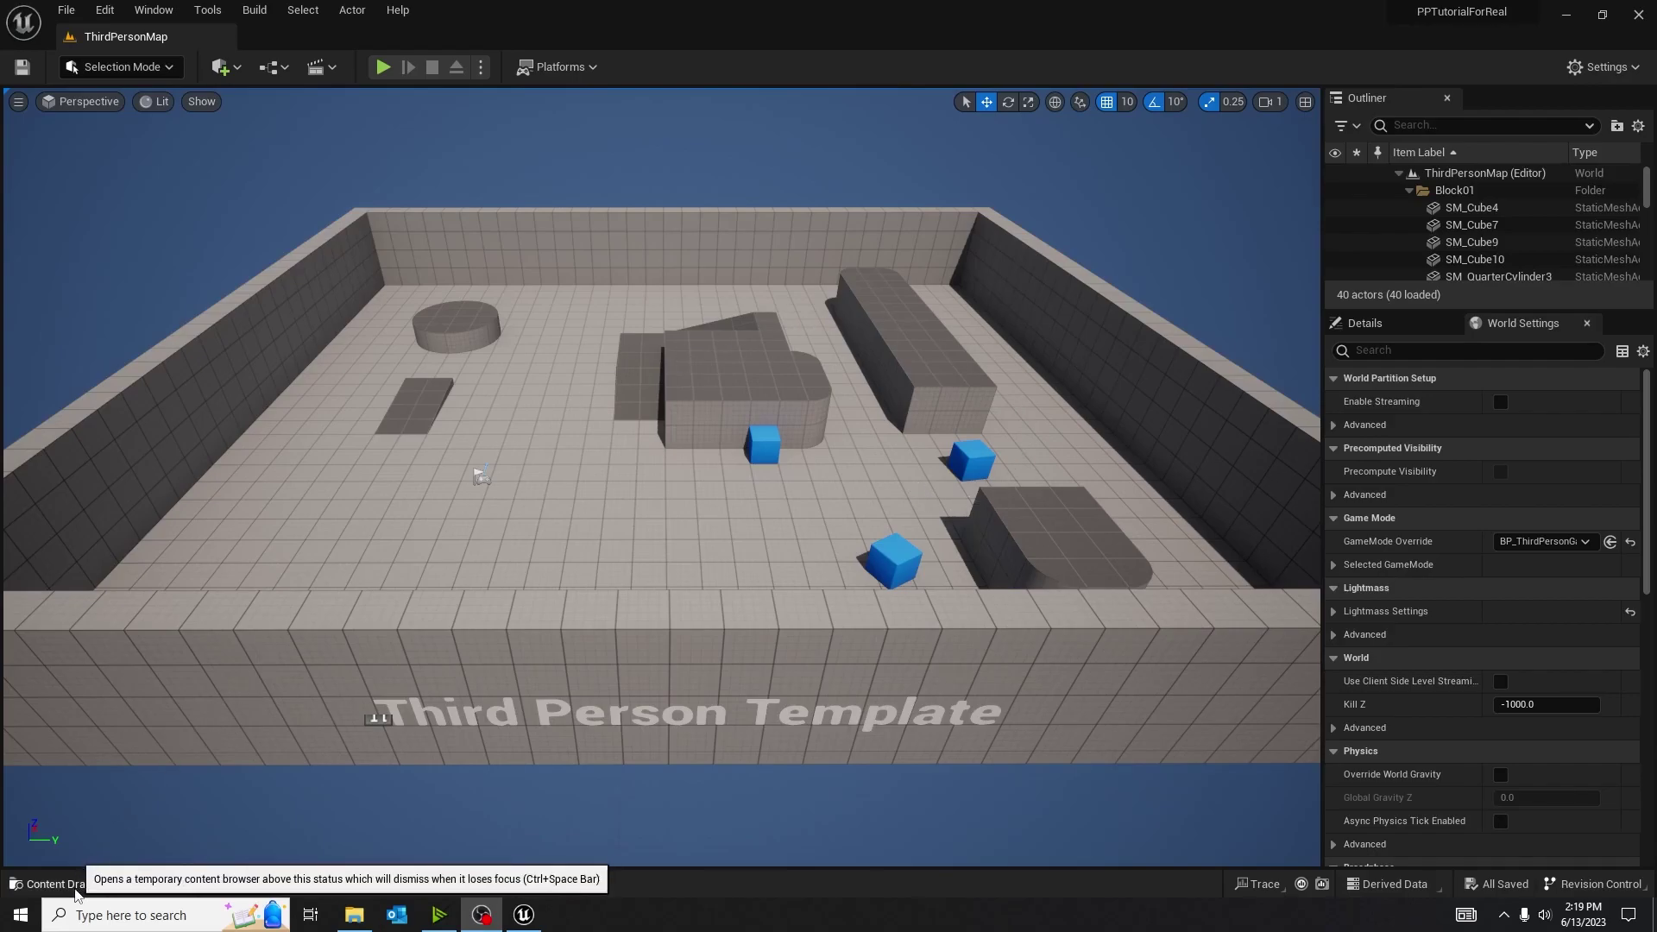
Create a folder named PostProcessMaterial inside the project's Content folder.
click(51, 883)
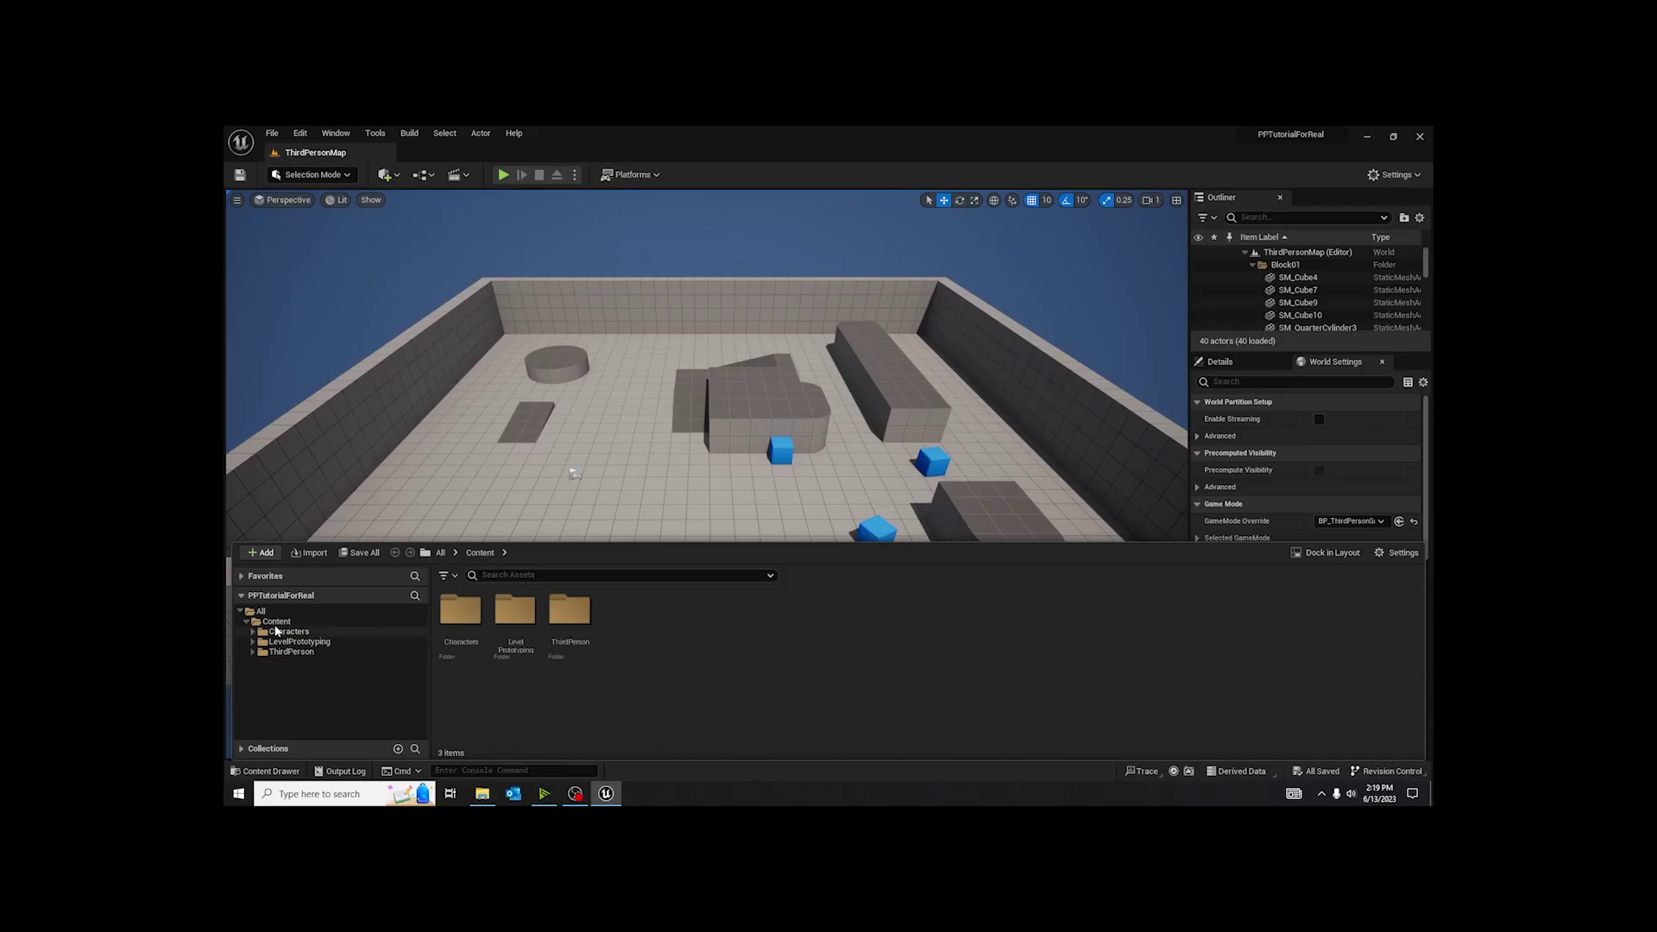
right_click(144, 482)
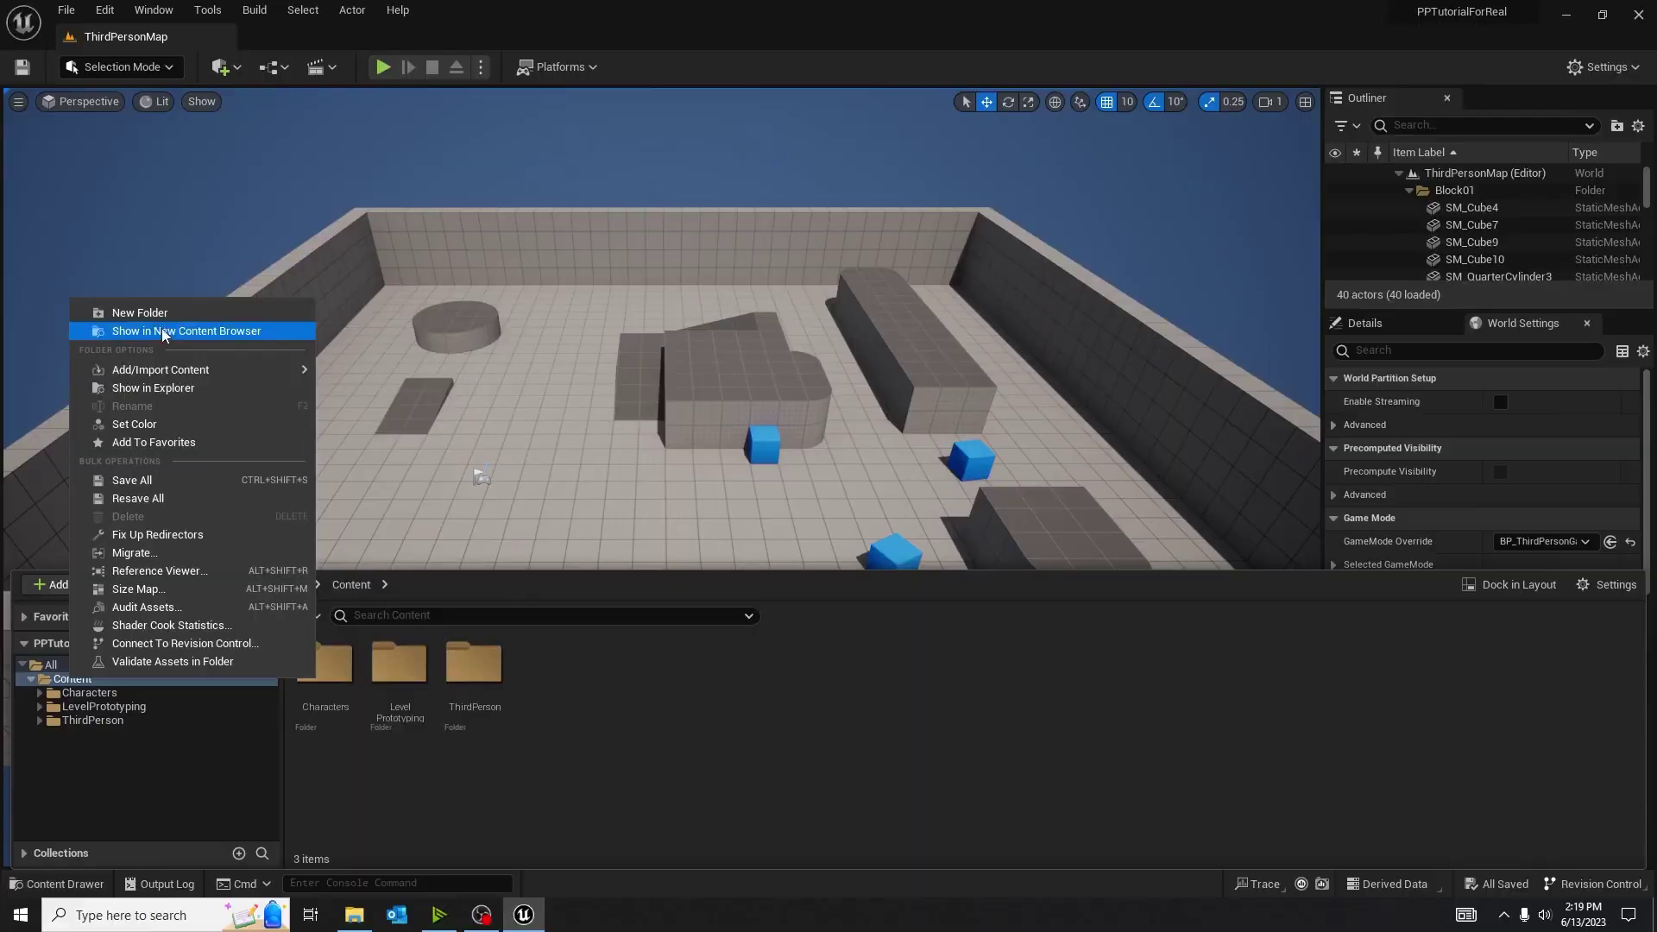
click(394, 365)
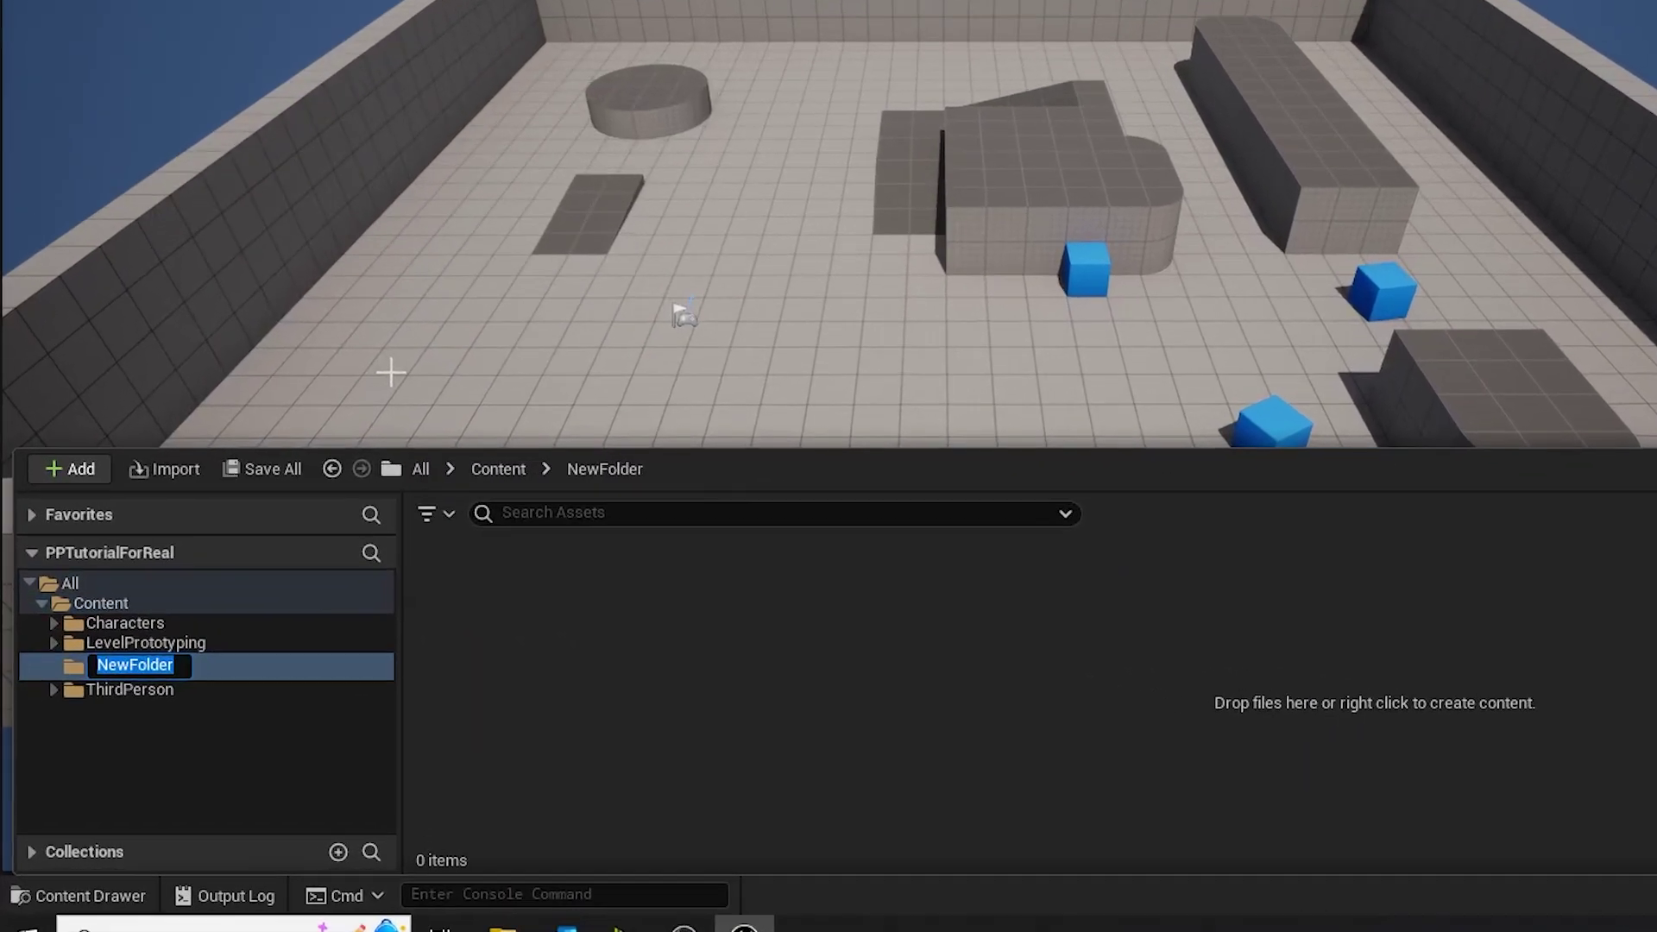
key(BackSpace)
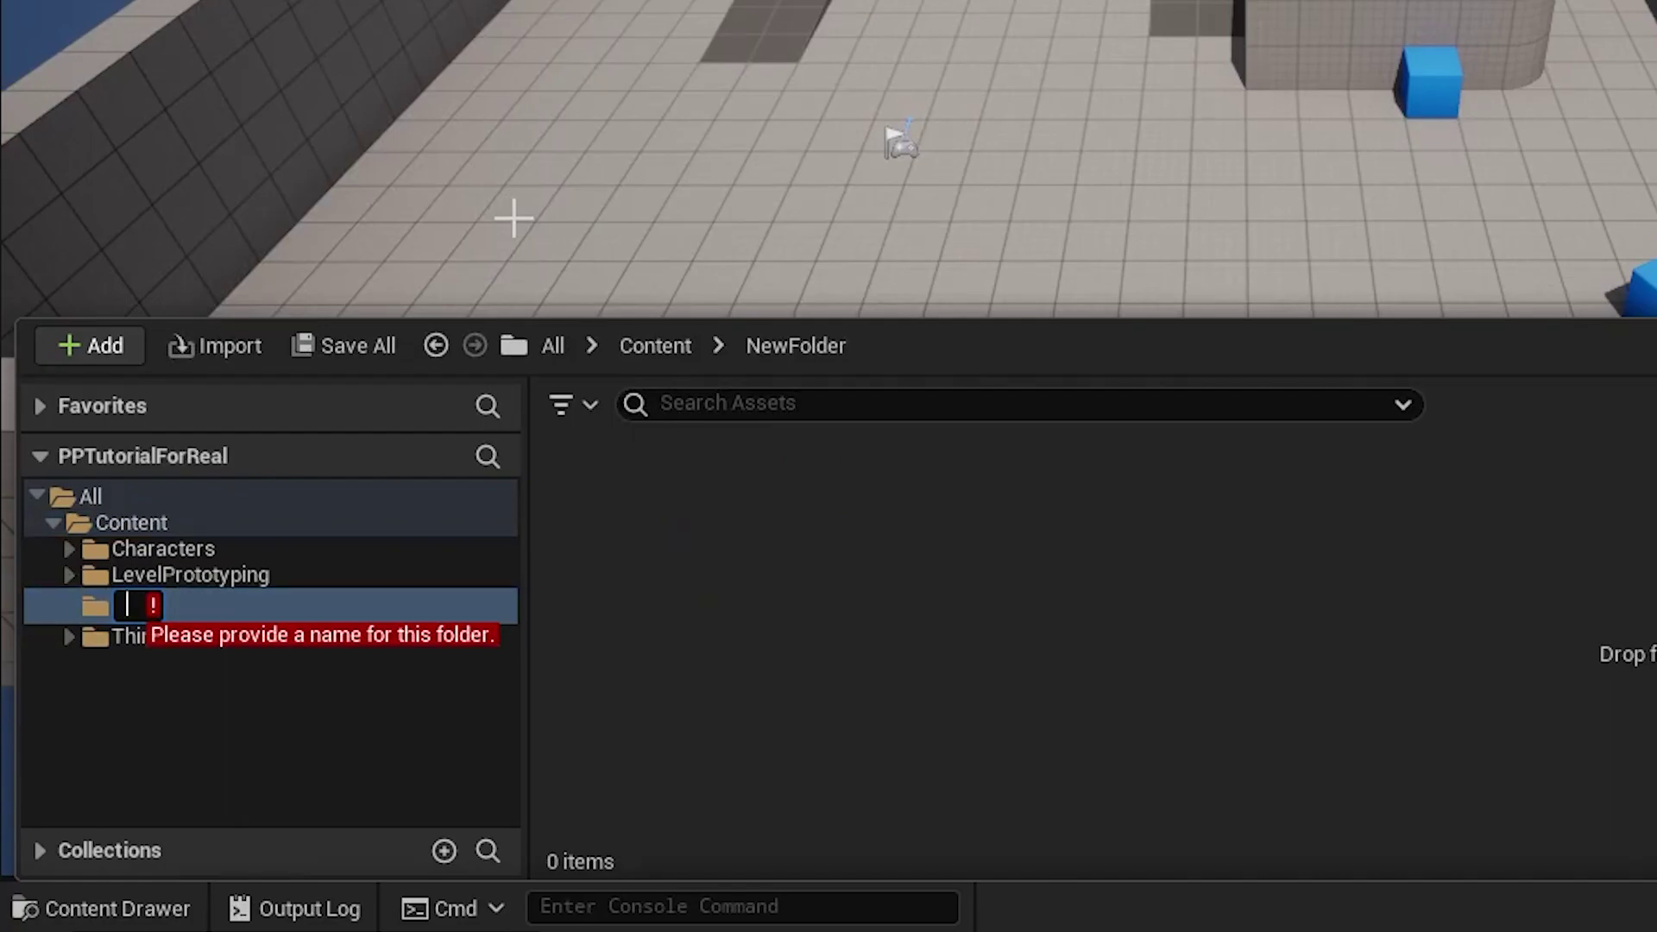
text(PostProcessM)
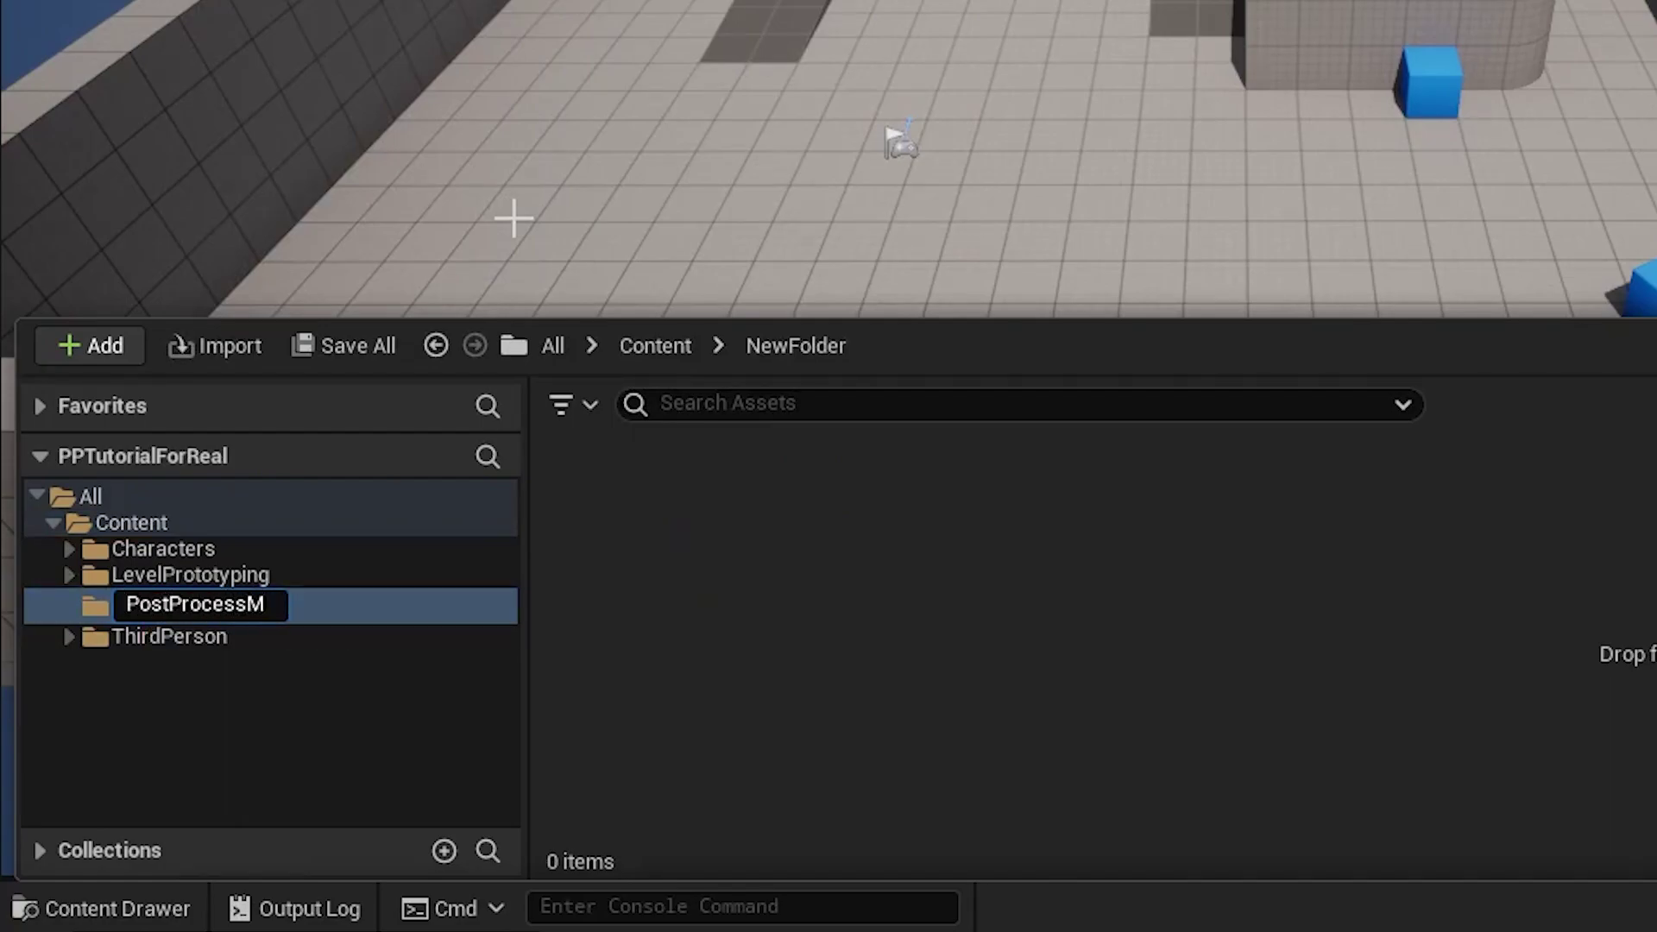
text(a)
text(terial)
key(Return)
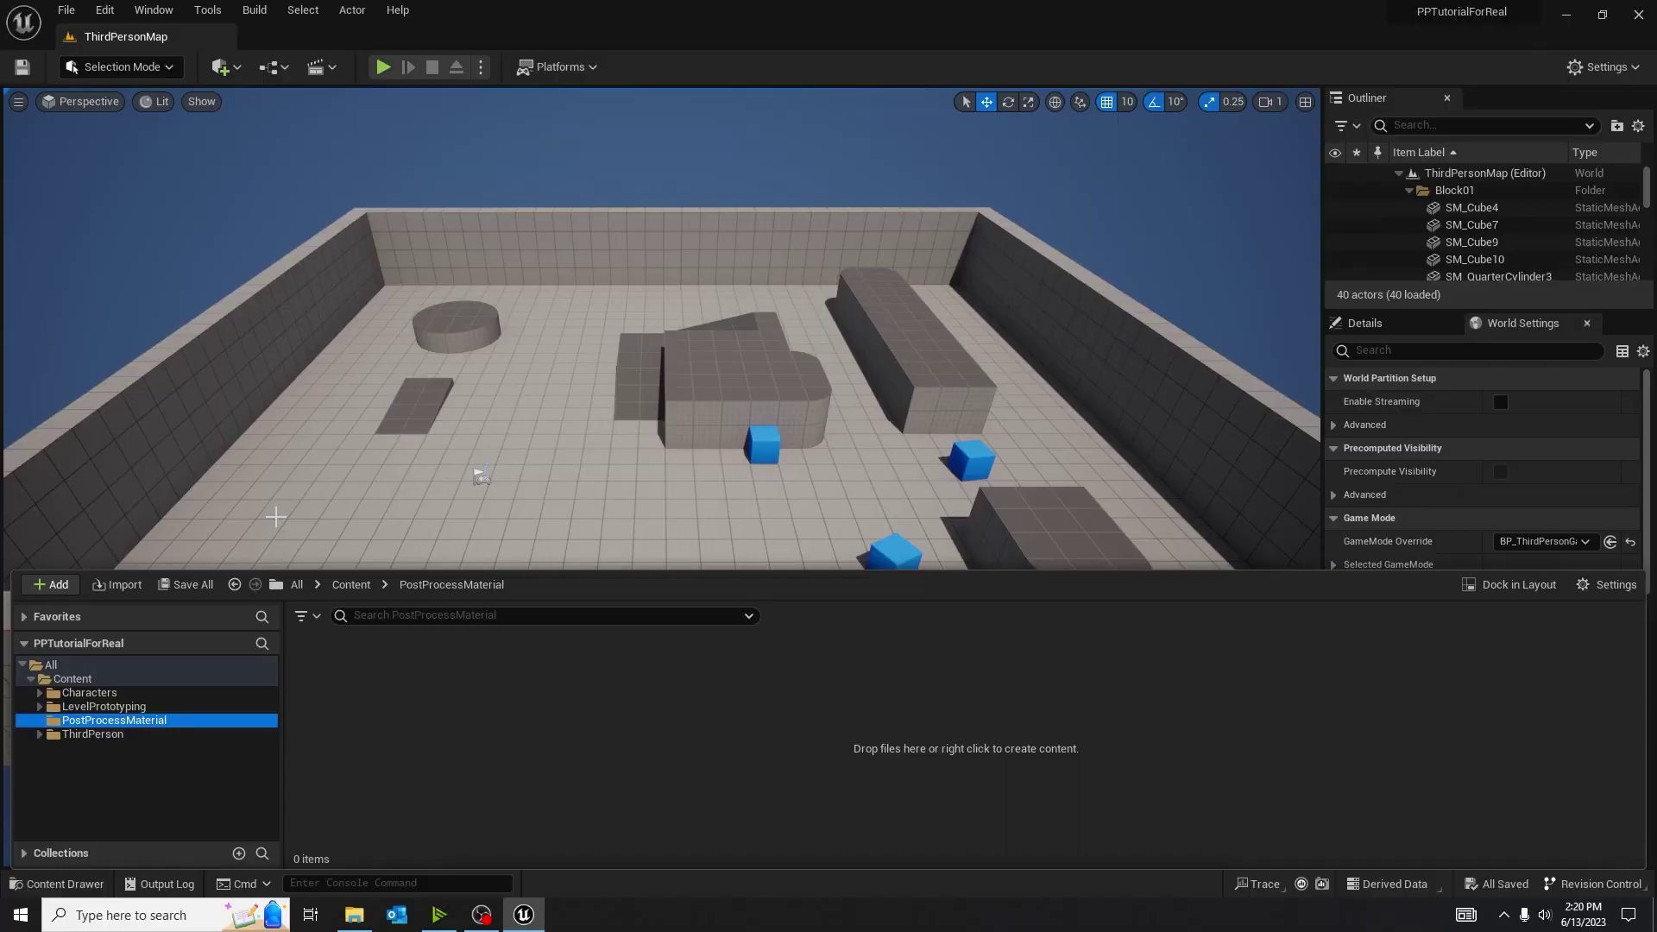
Create a material named PPM_Tutorial in the PostProcessMaterial folder and open it in an editor docked beside the level.
right_click(375, 696)
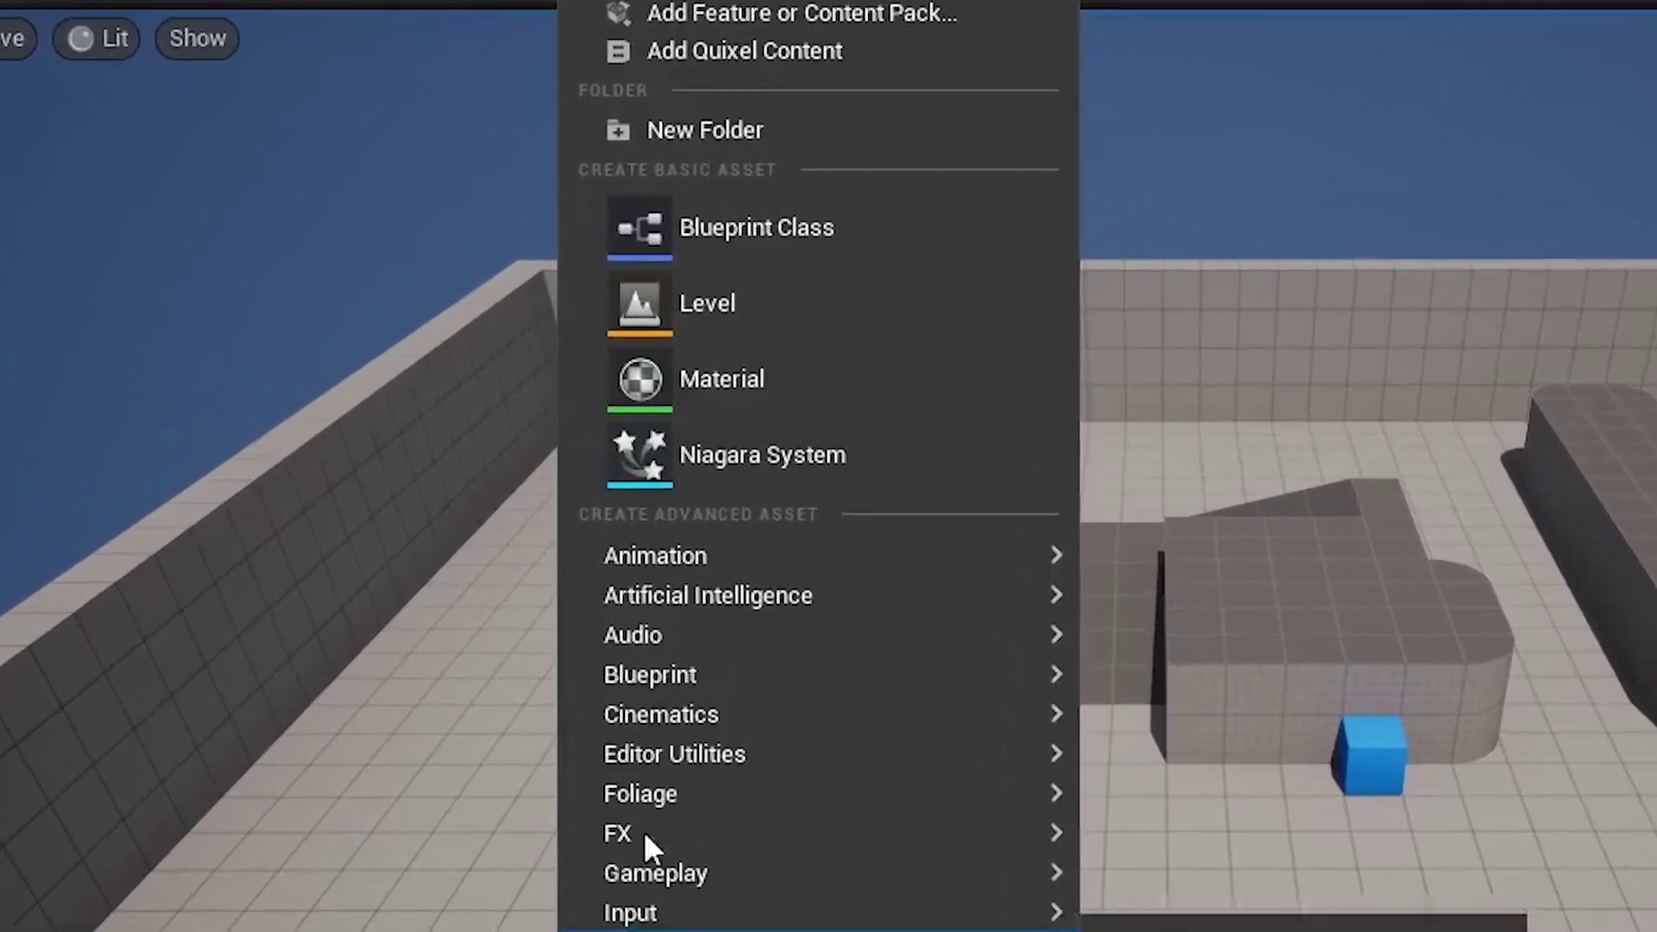
click(665, 384)
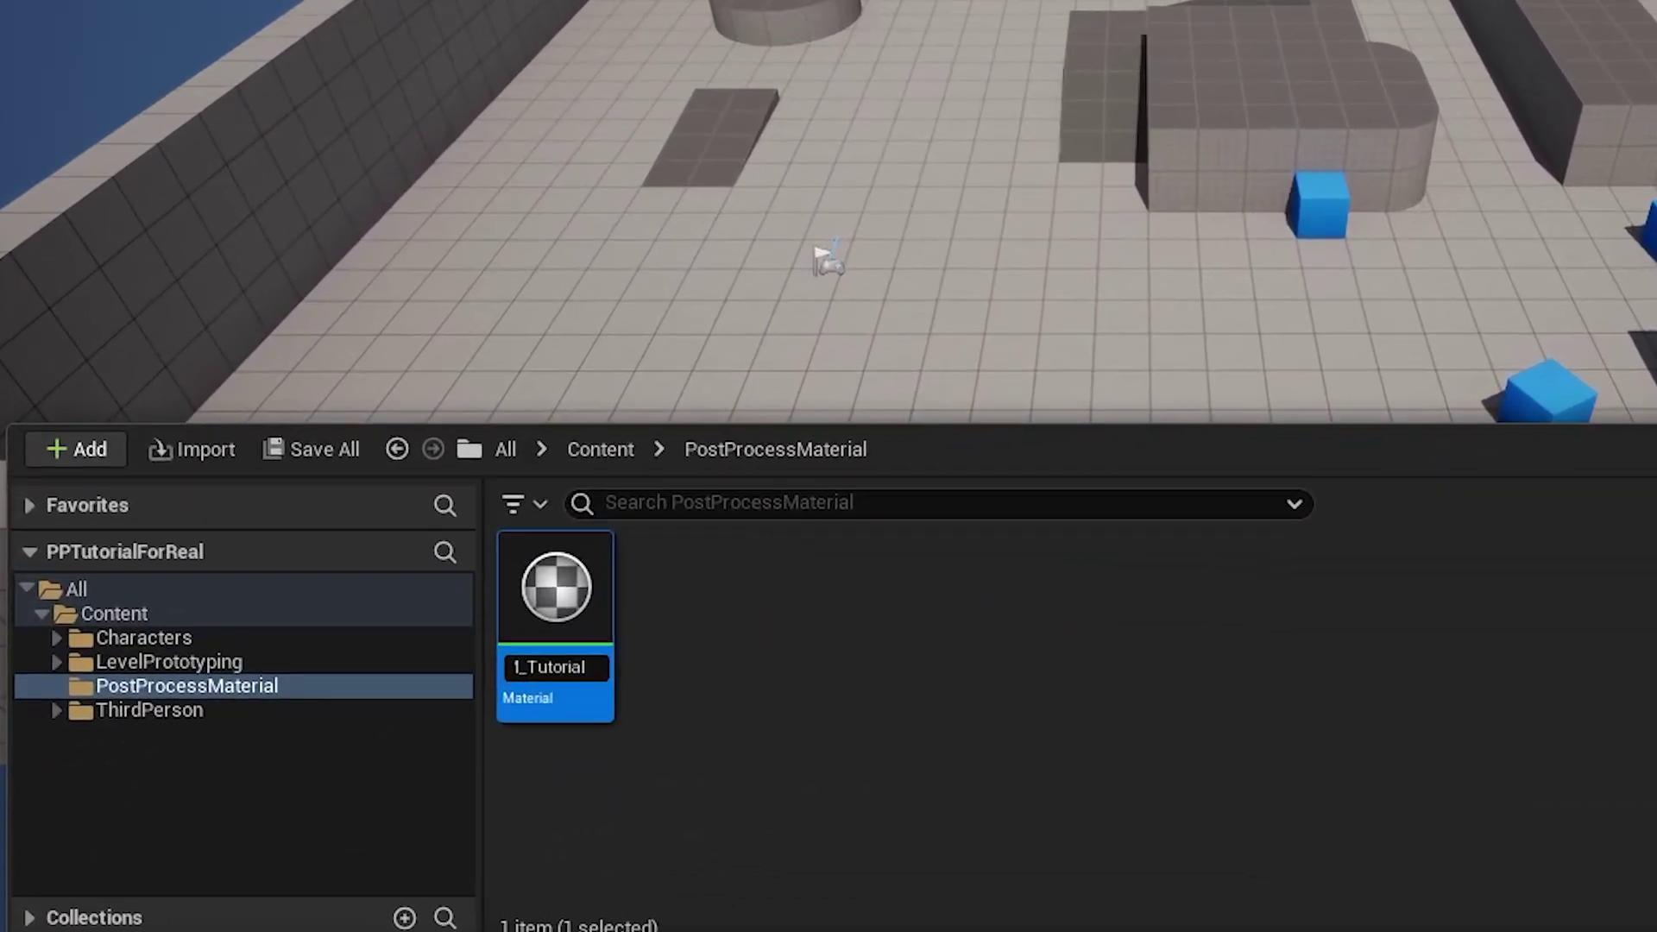
key(Return)
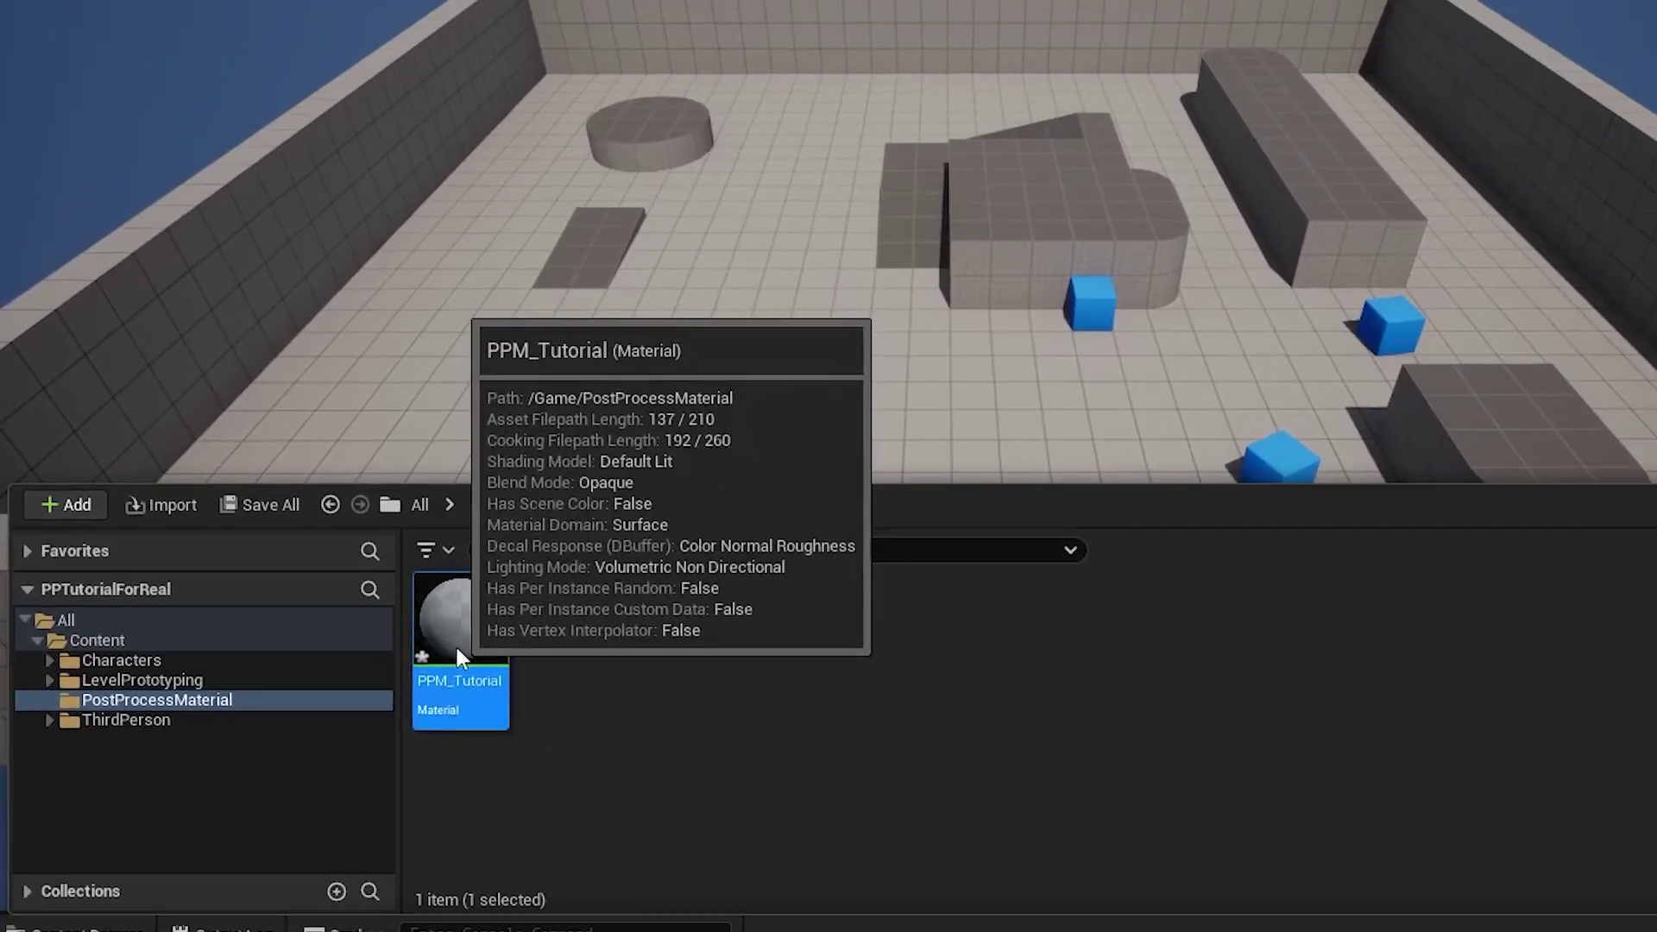
double_click(742, 553)
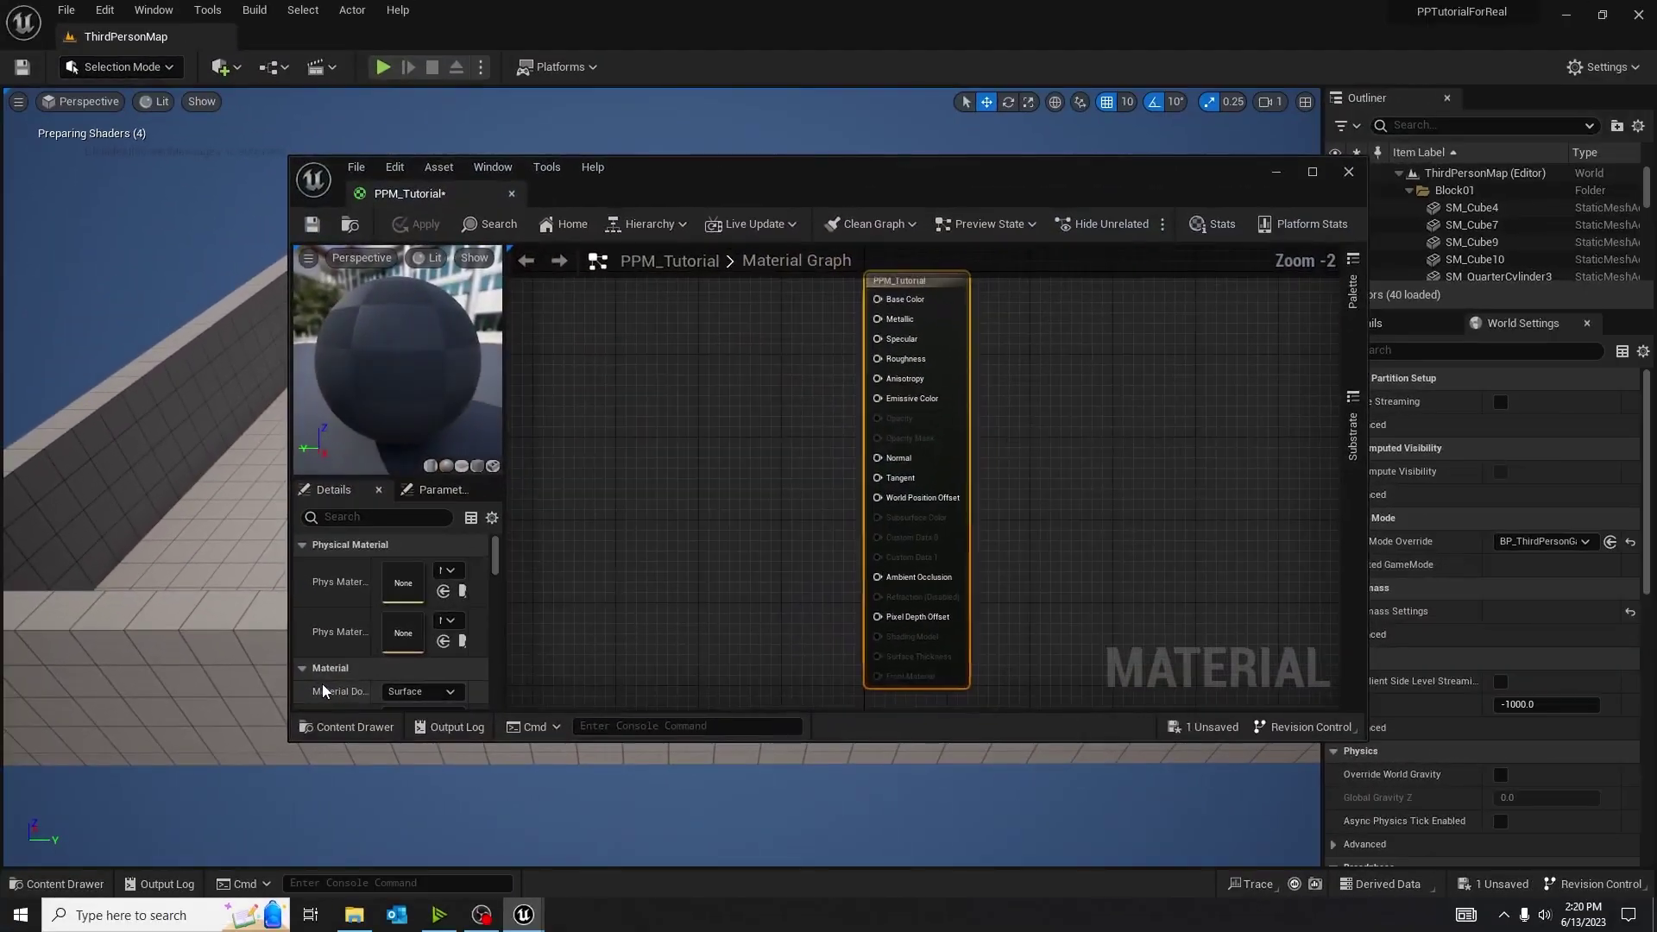
drag(397, 196, 272, 40)
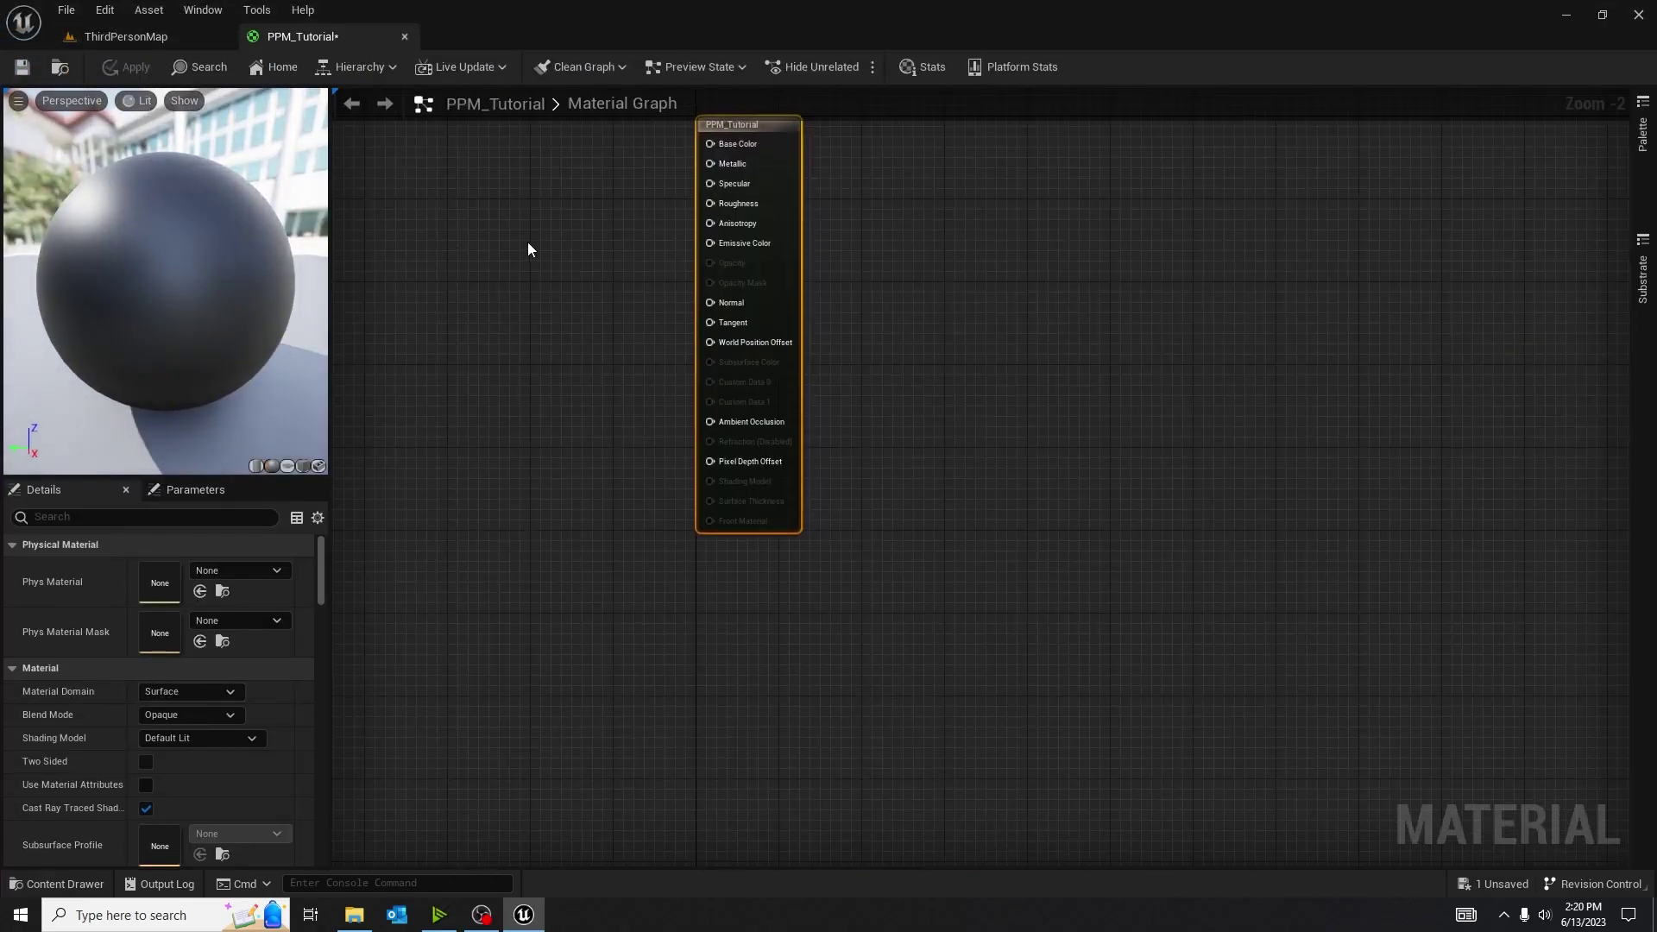
Set the PPM_Tutorial material's Material Domain to Post Process.
right_drag(529, 250, 877, 335)
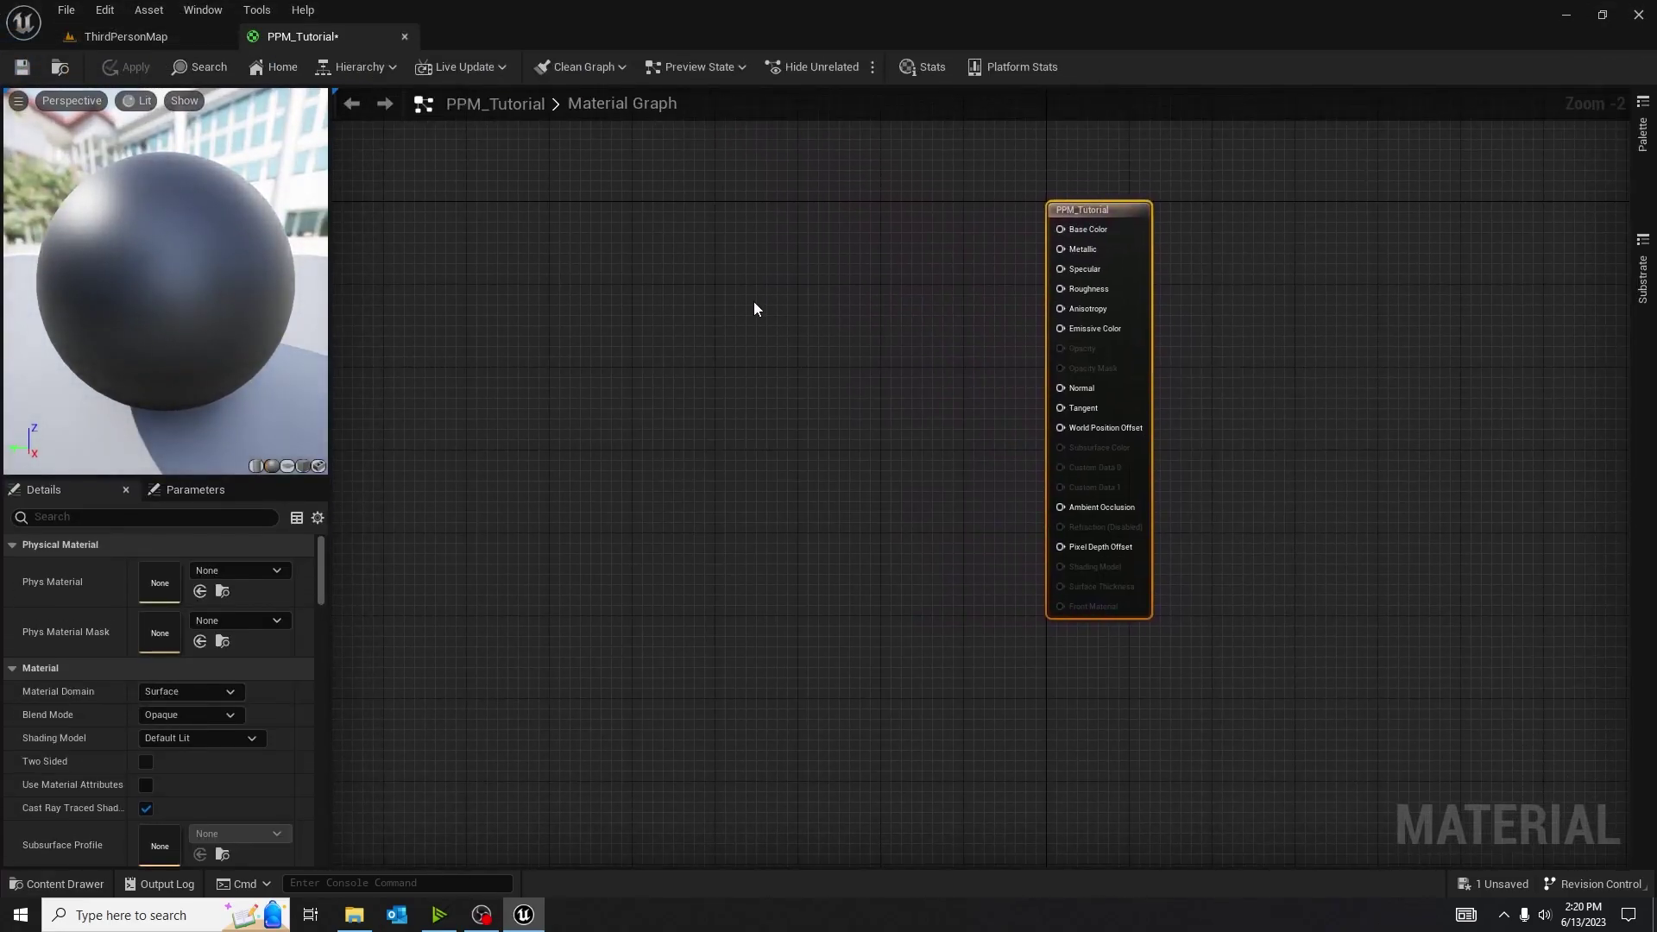
click(189, 691)
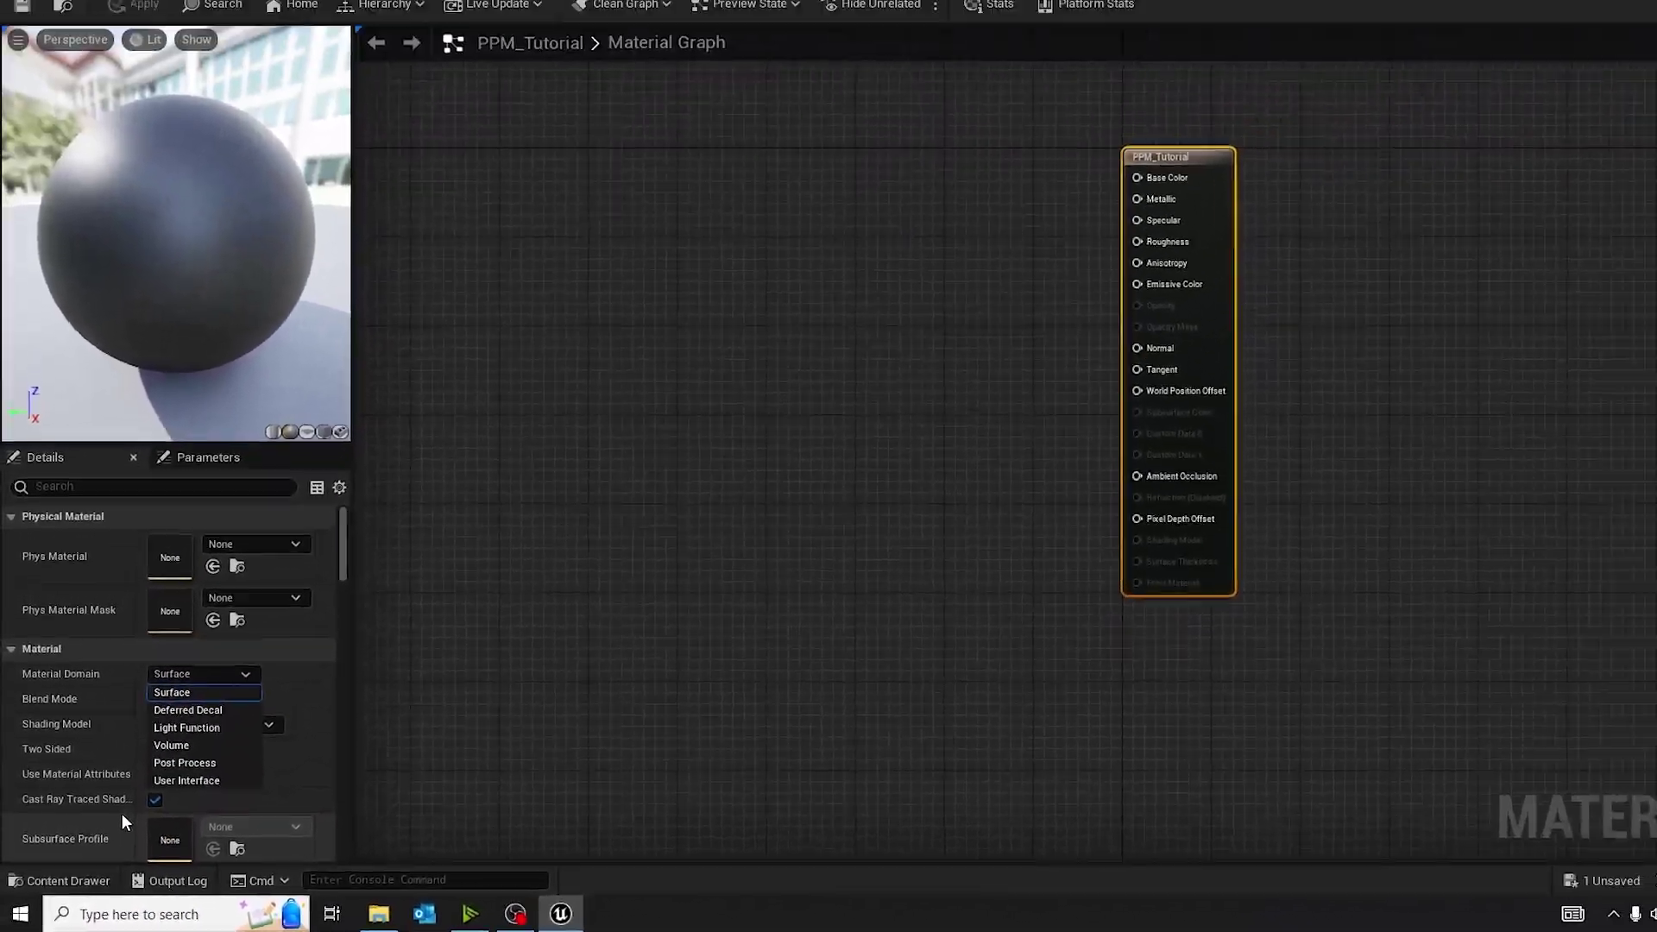
click(226, 706)
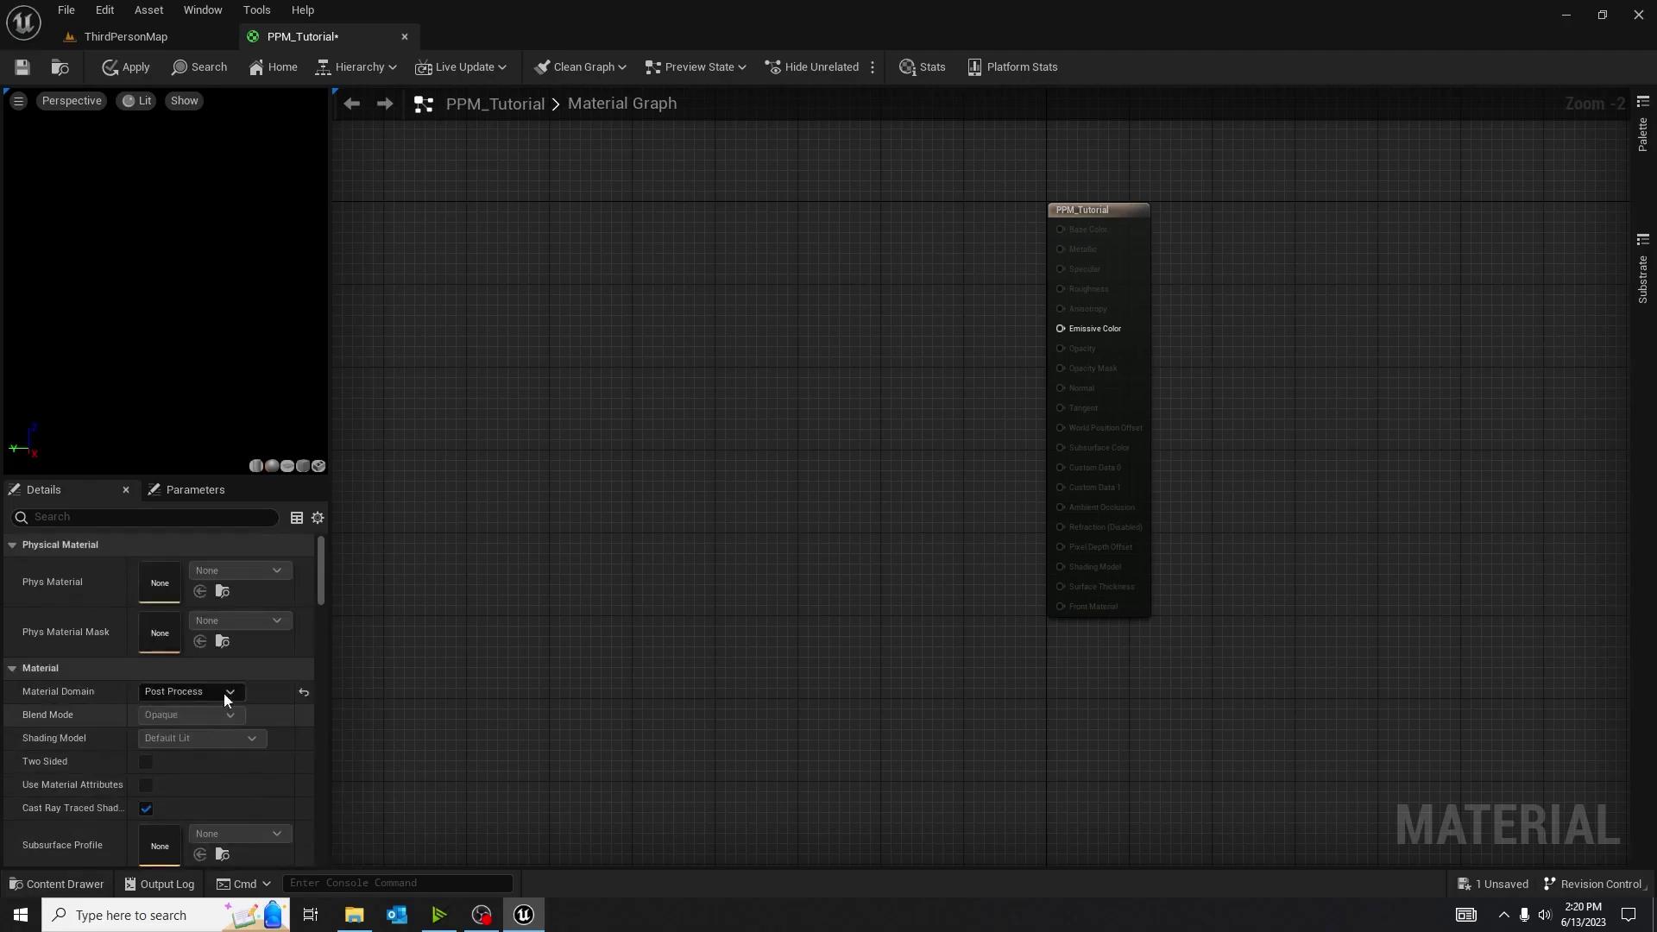
Add a SceneTexture node to the material graph and set its Scene Texture Id to PostProcessInput0.
right_drag(706, 495, 1004, 576)
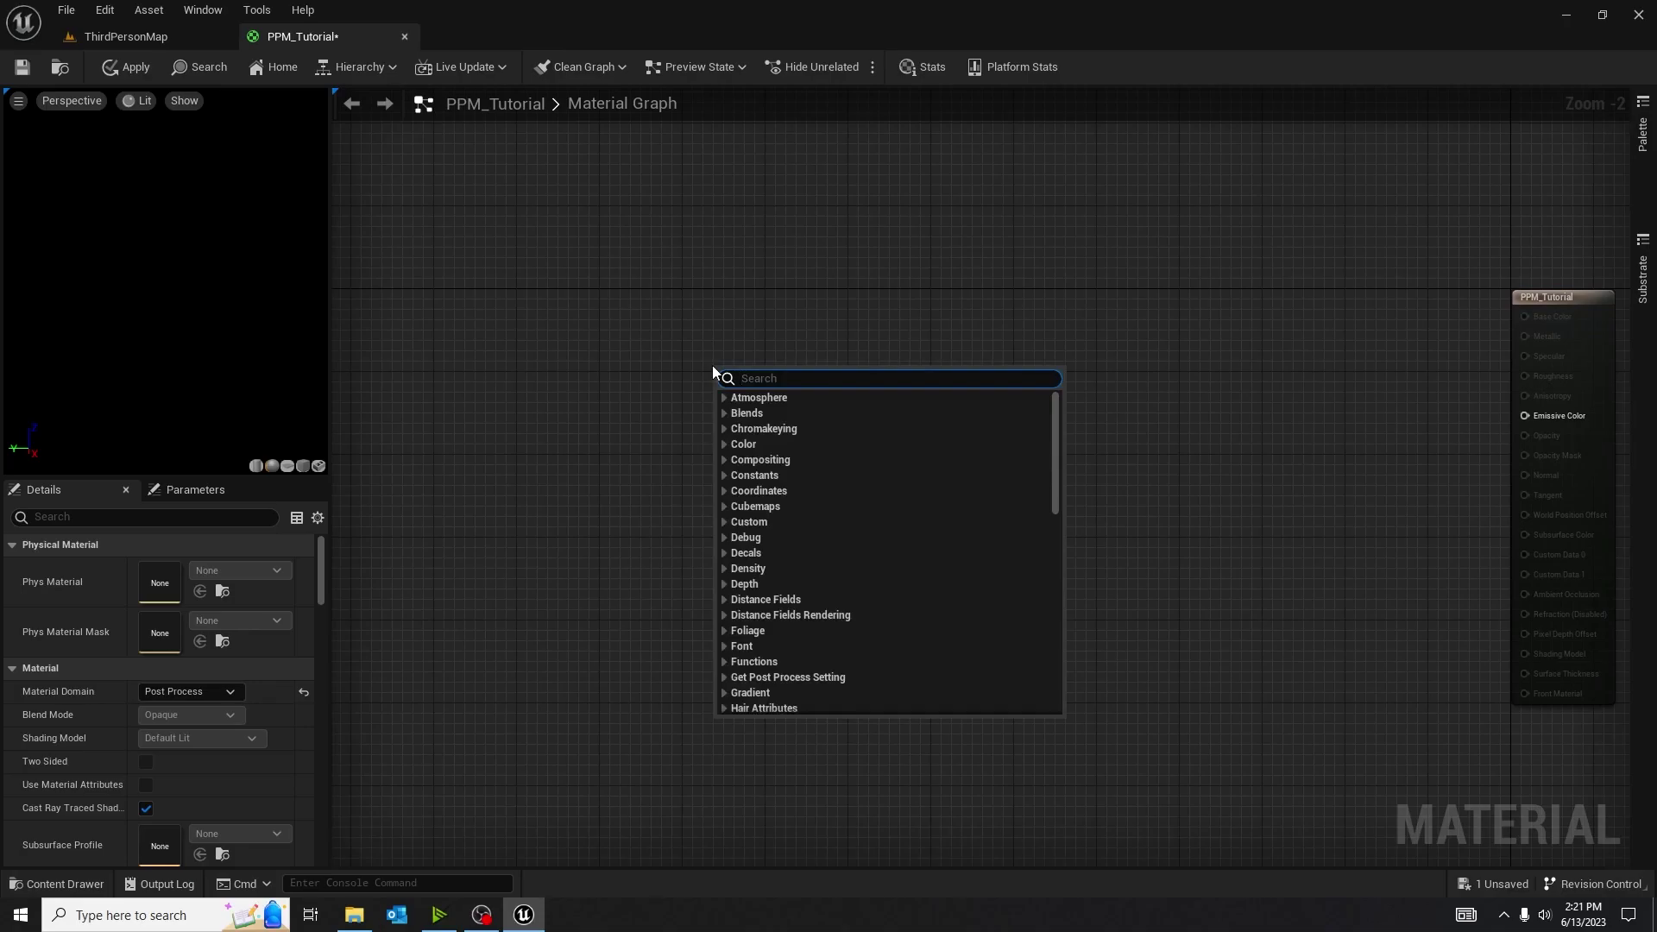
text(Scene)
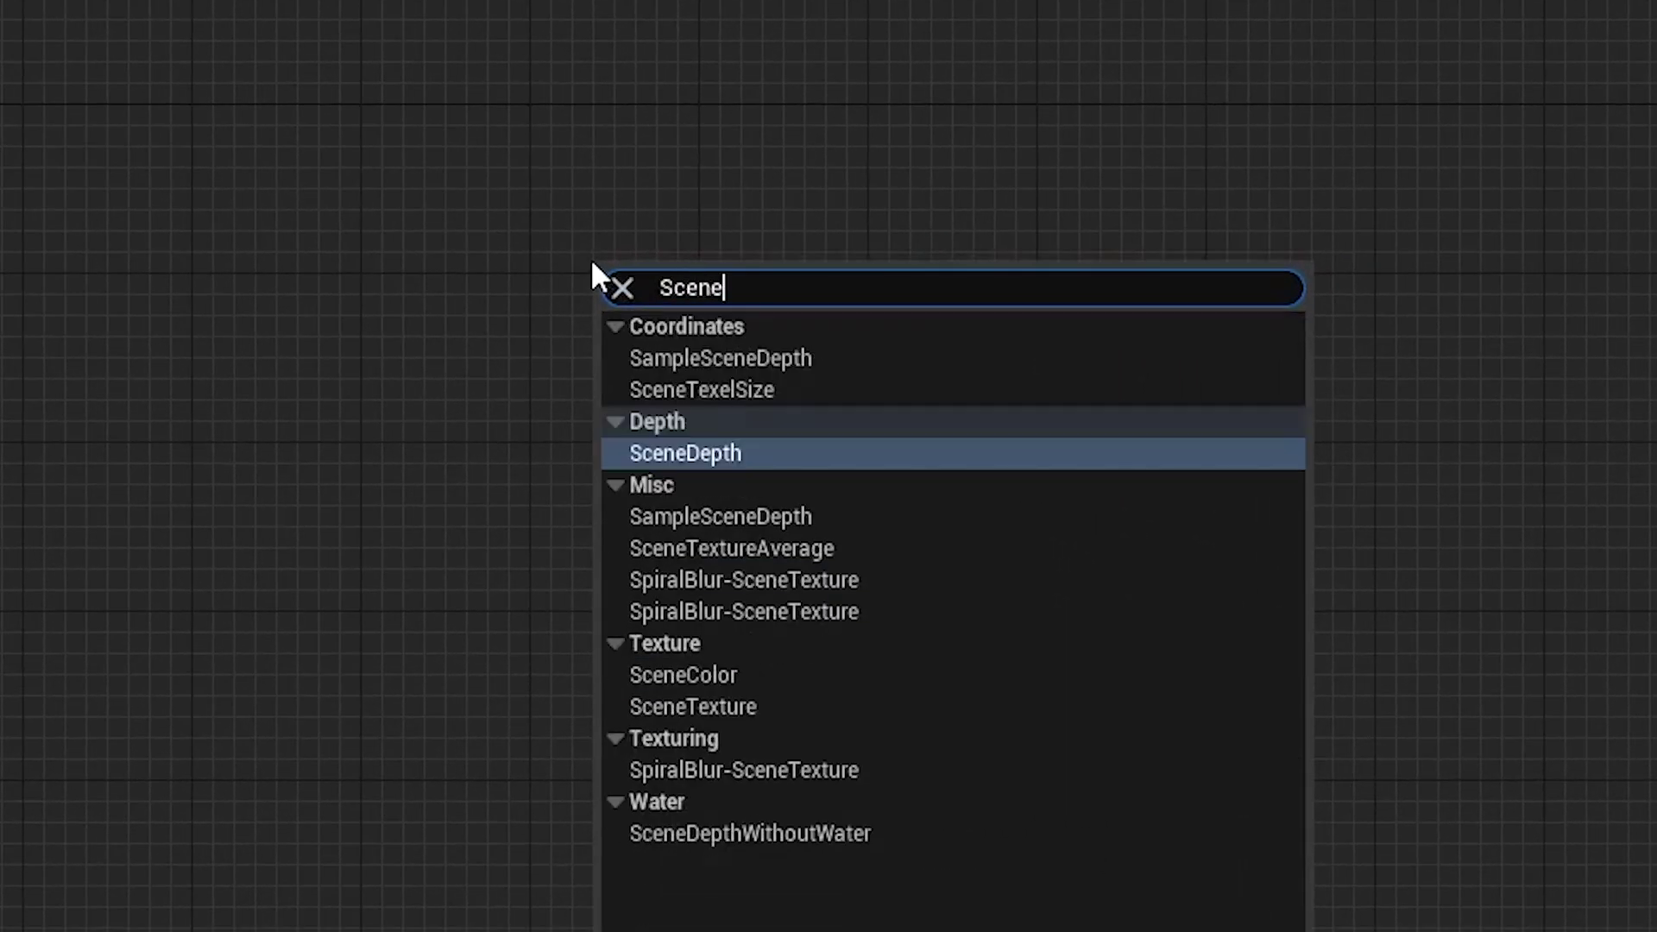
click(751, 707)
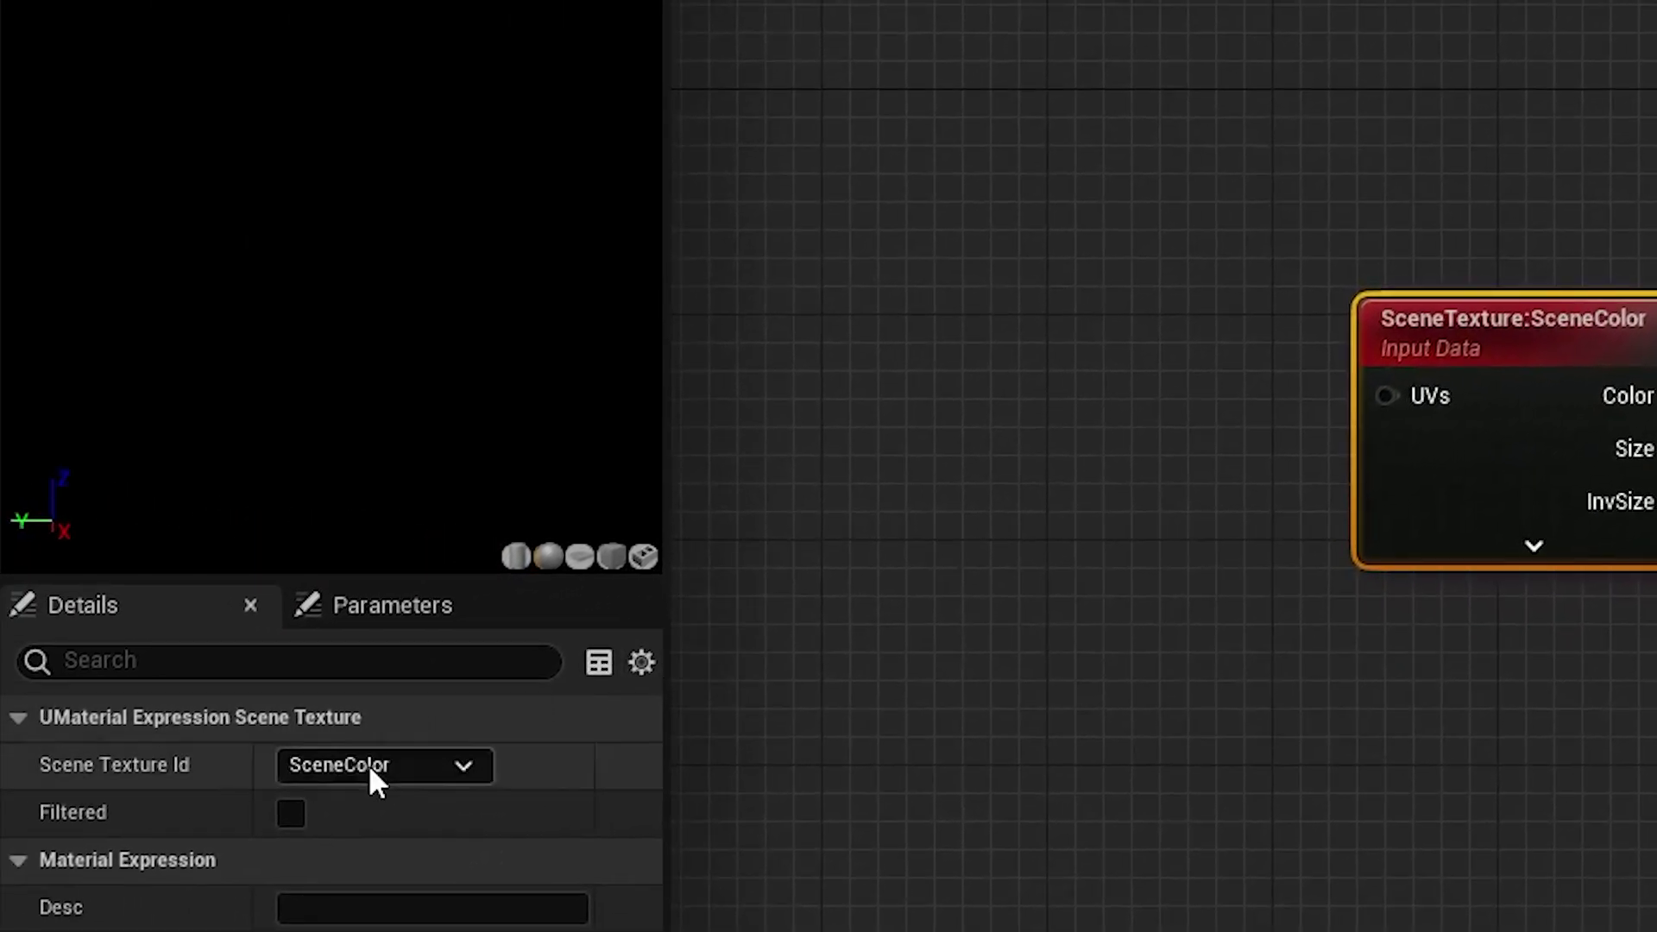
click(317, 759)
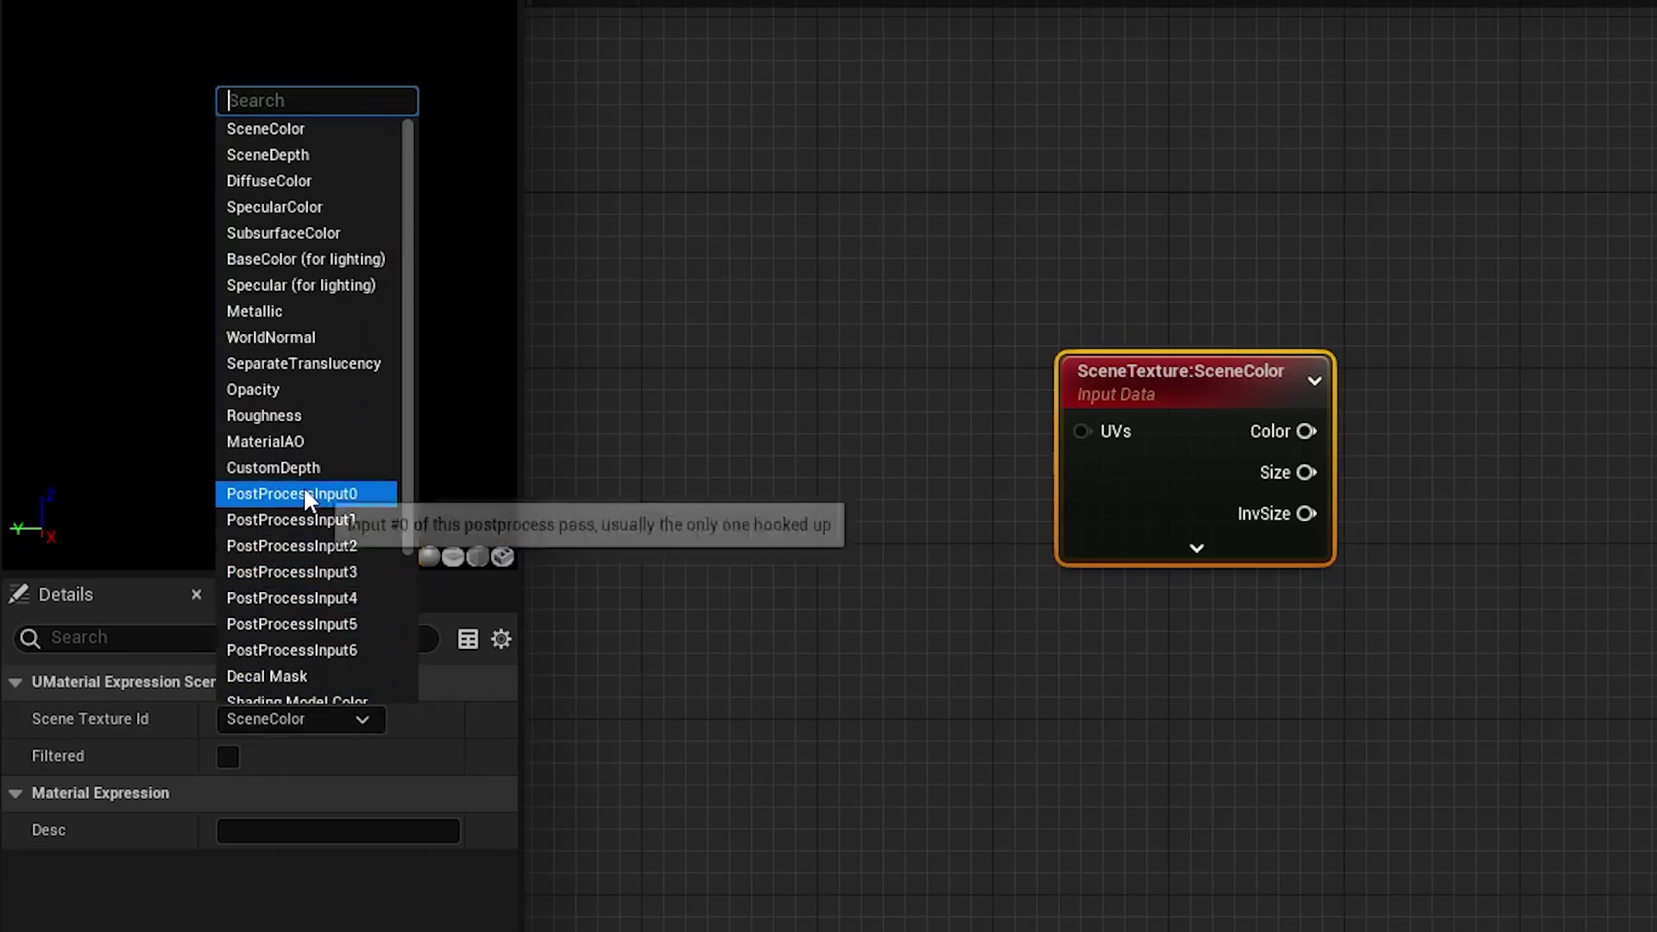
click(305, 492)
click(987, 586)
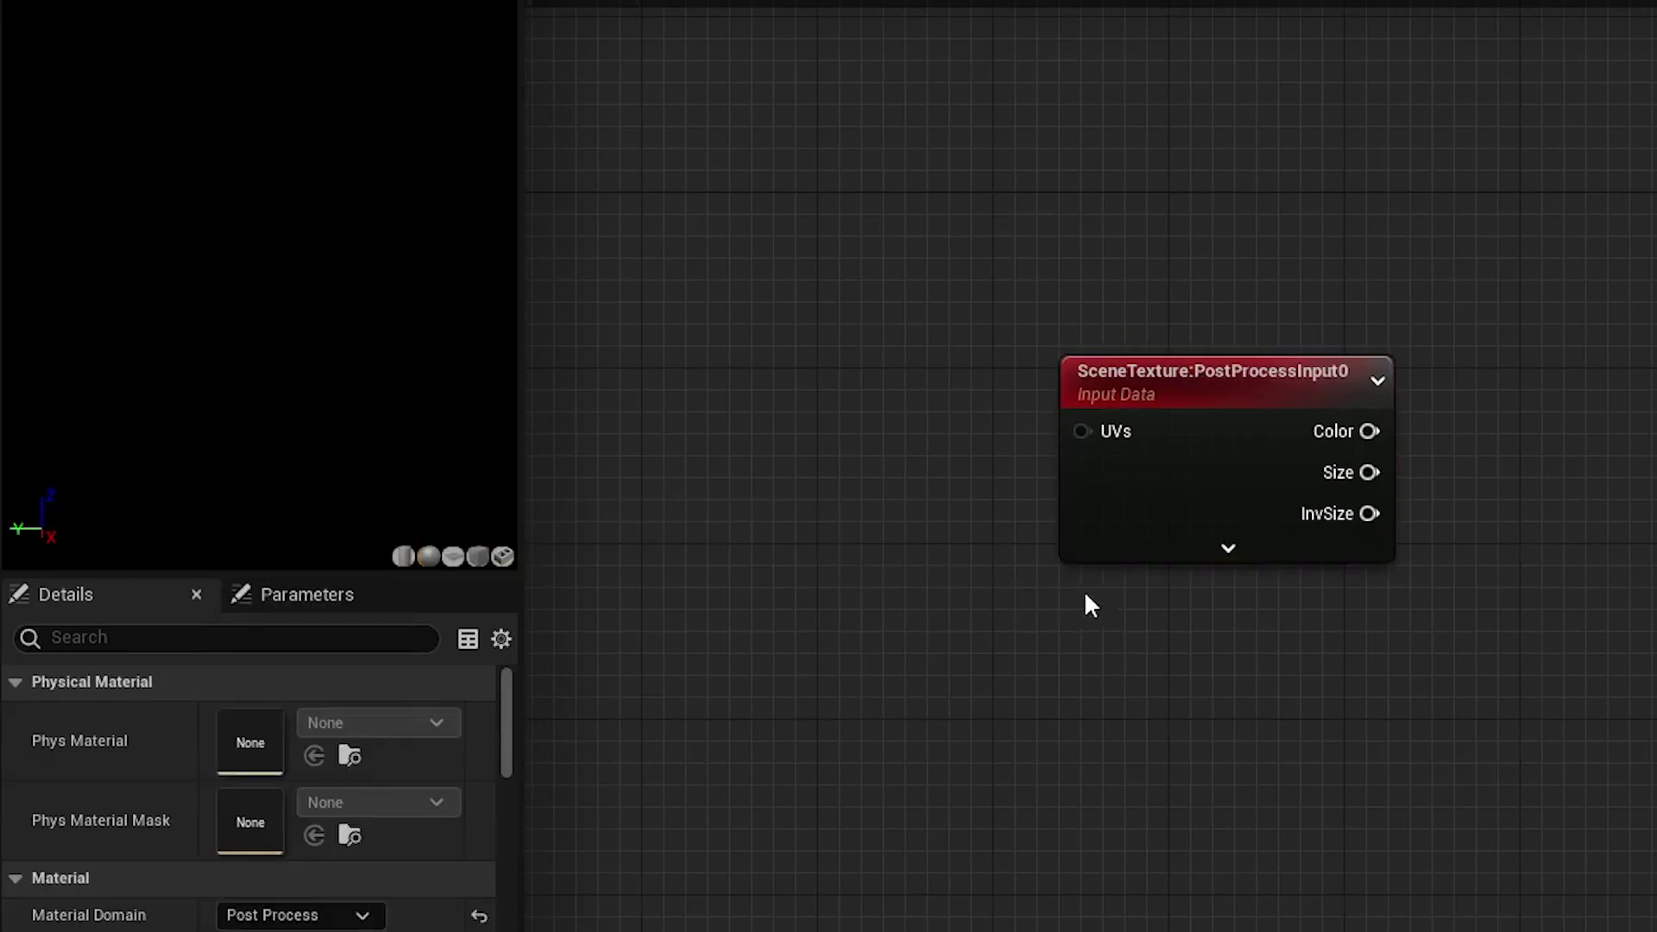
Wrap the SceneTexture node in a comment titled "Scene Texture Post Process Input 0".
scroll(1084, 594, down, 1)
click(1312, 552)
text(cS)
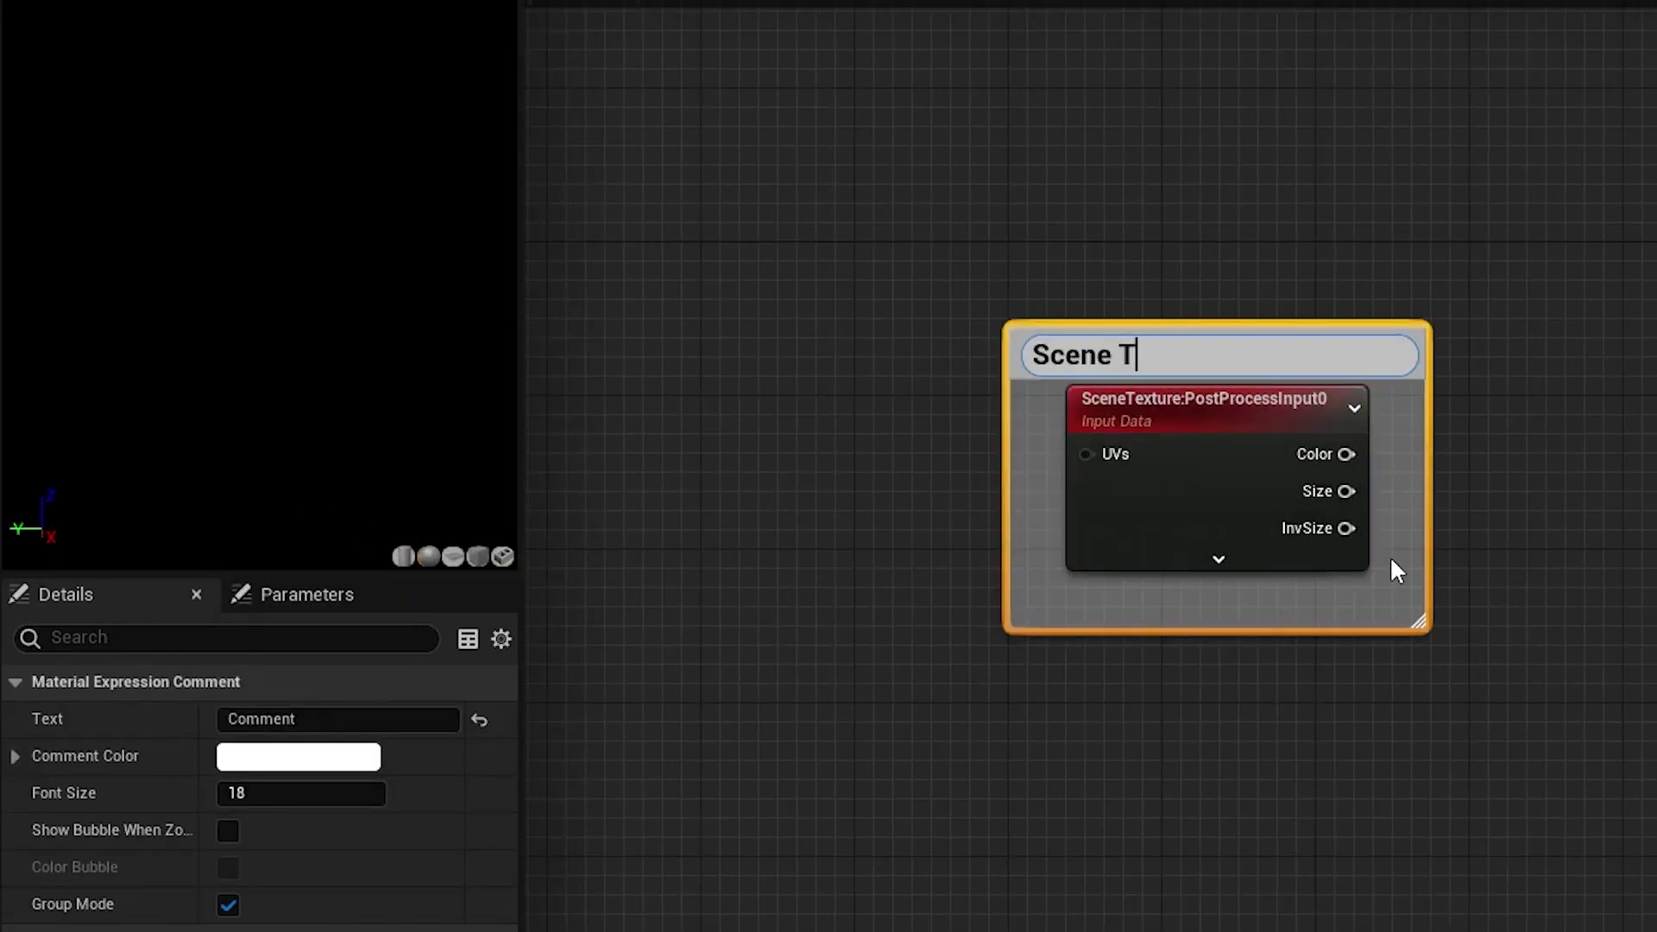
text(cene Texutr)
key(BackSpace)
key(BackSpace)
key(BackSpace)
text(ture Post)
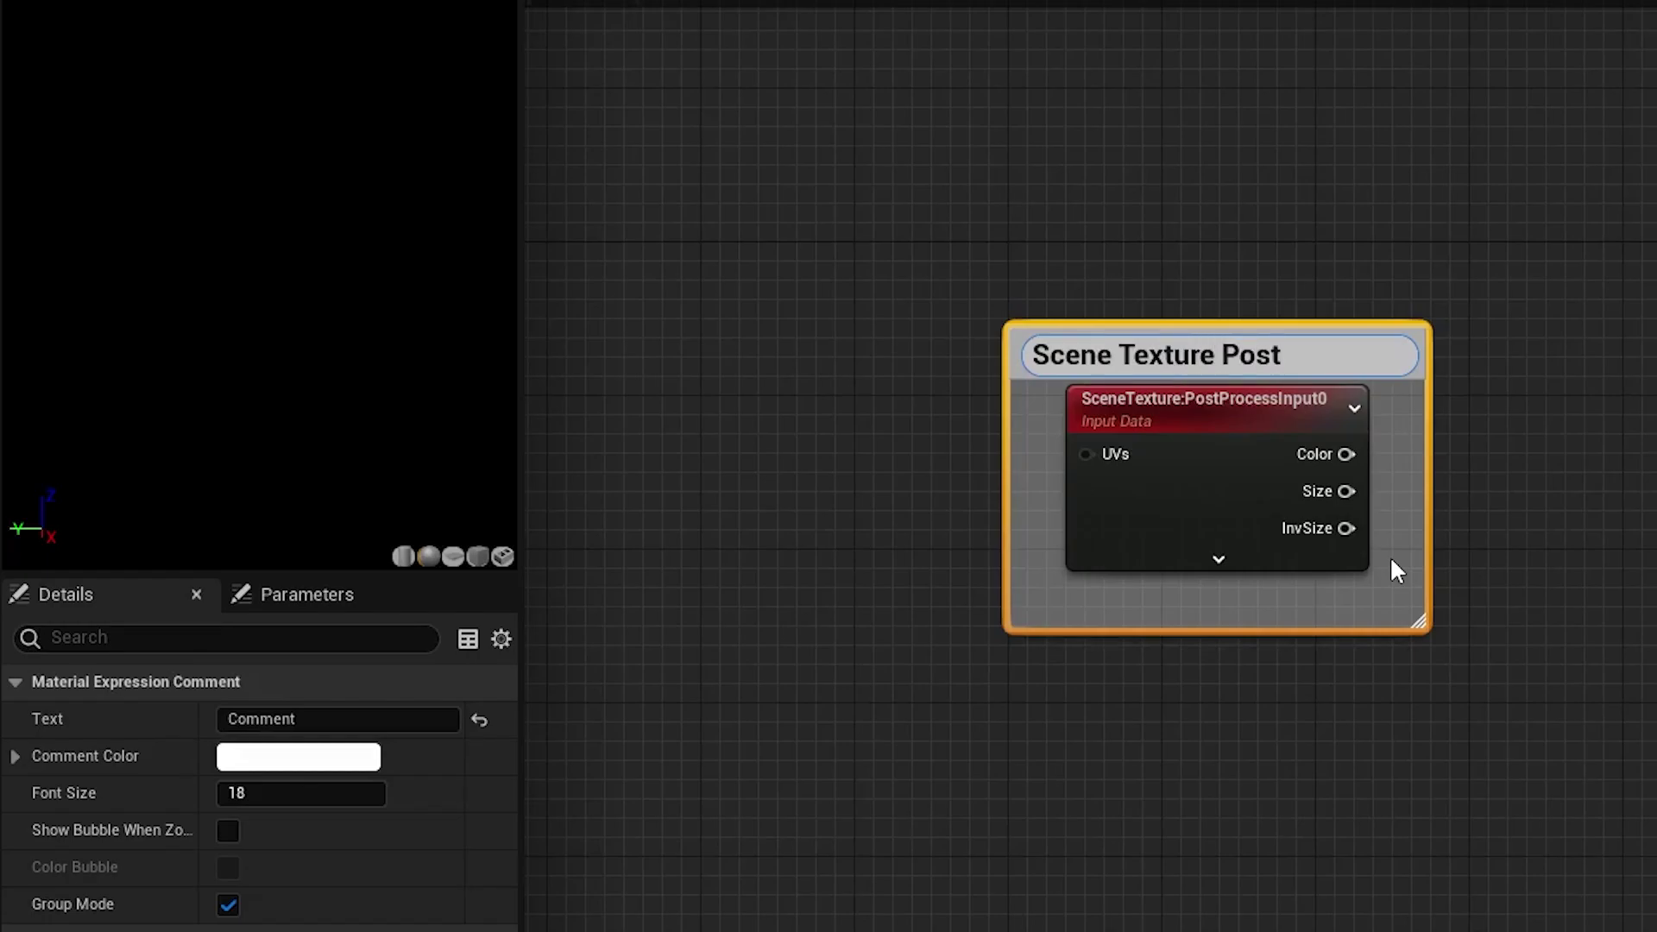
text( Process Input 0)
key(Return)
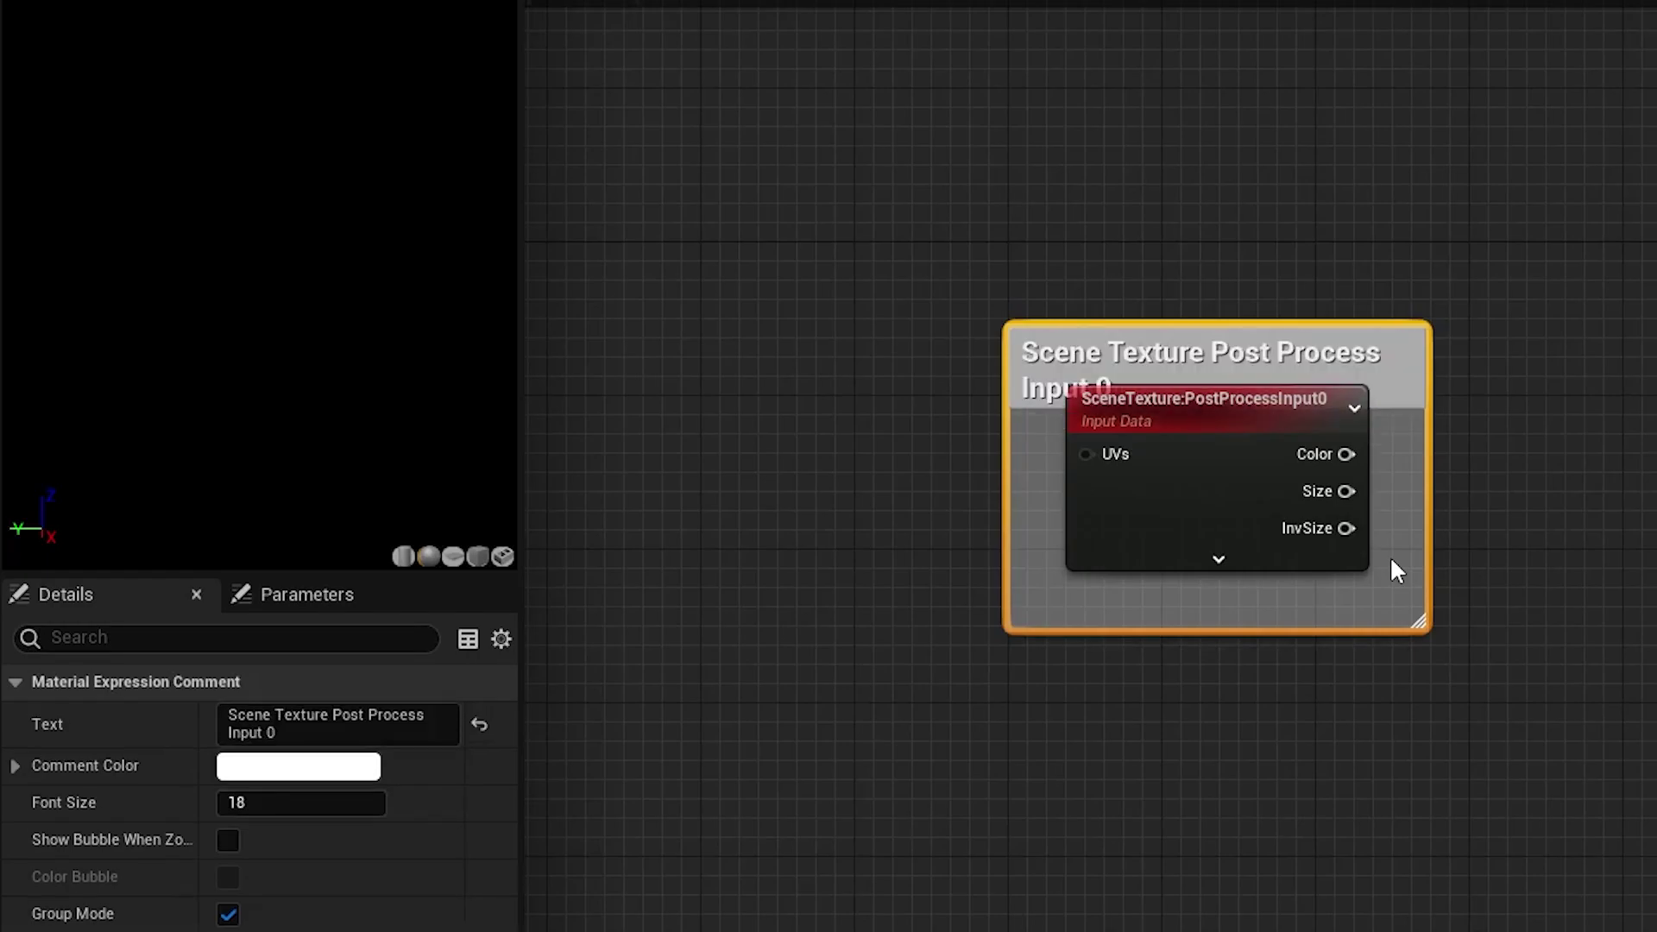
Move the SceneTexture node below its comment's two-line title and color the comment yellow.
click(1242, 598)
click(1335, 381)
click(346, 766)
click(562, 636)
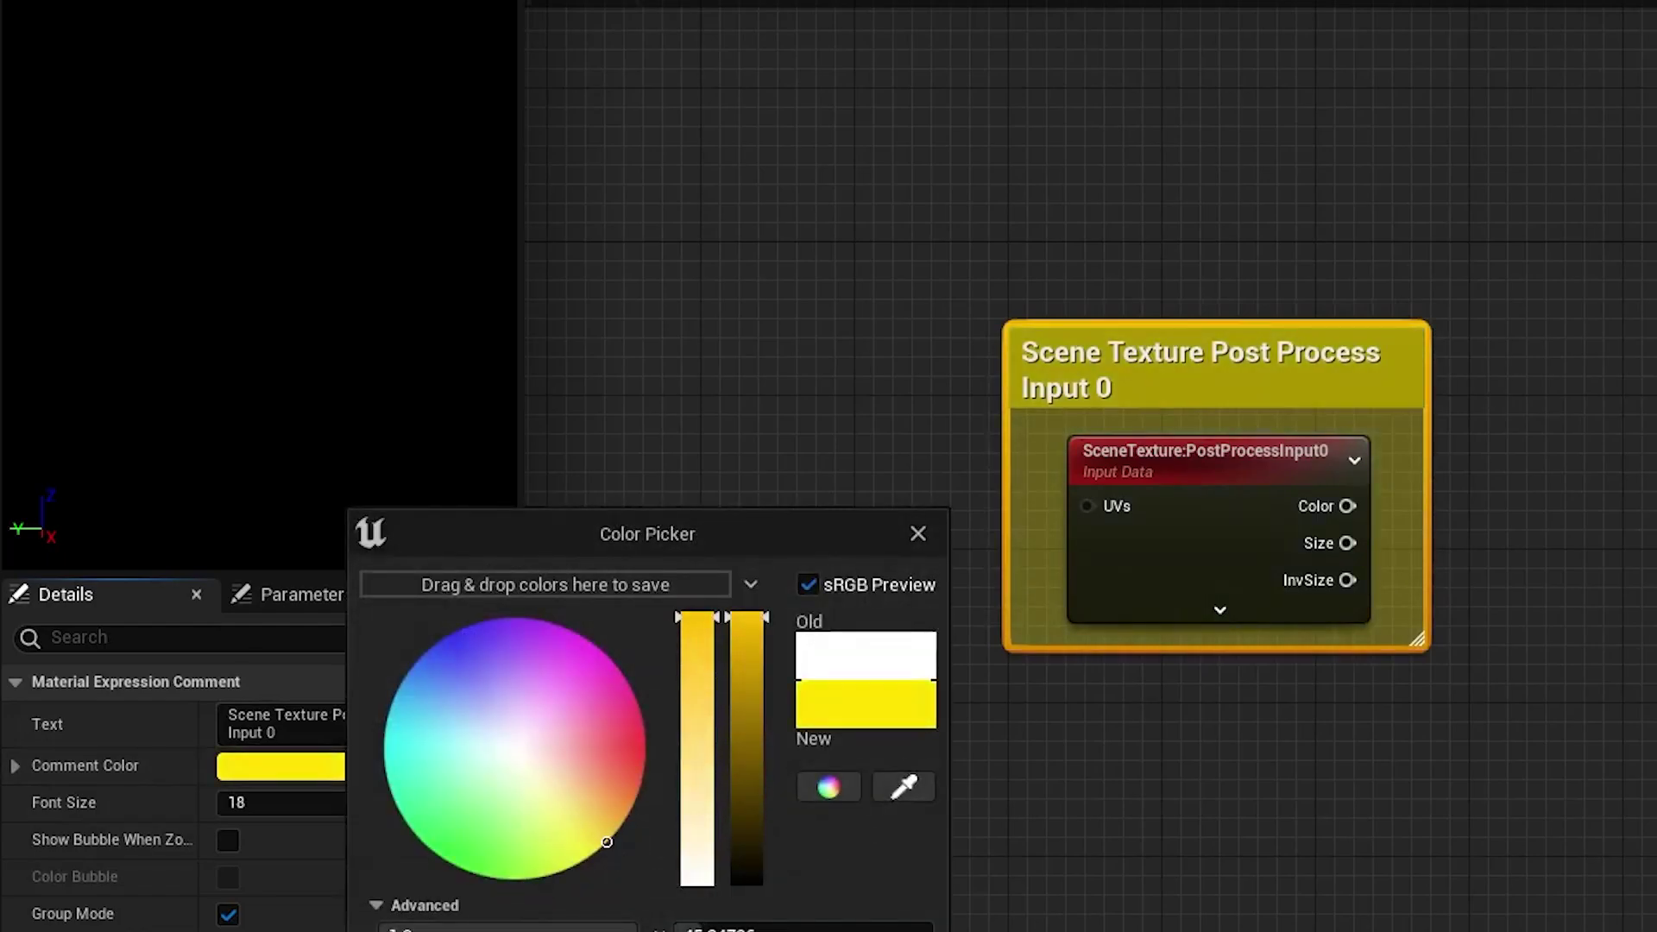
right_drag(1035, 414, 1328, 583)
right_drag(1524, 493, 989, 494)
scroll(989, 493, down, 4)
click(1556, 518)
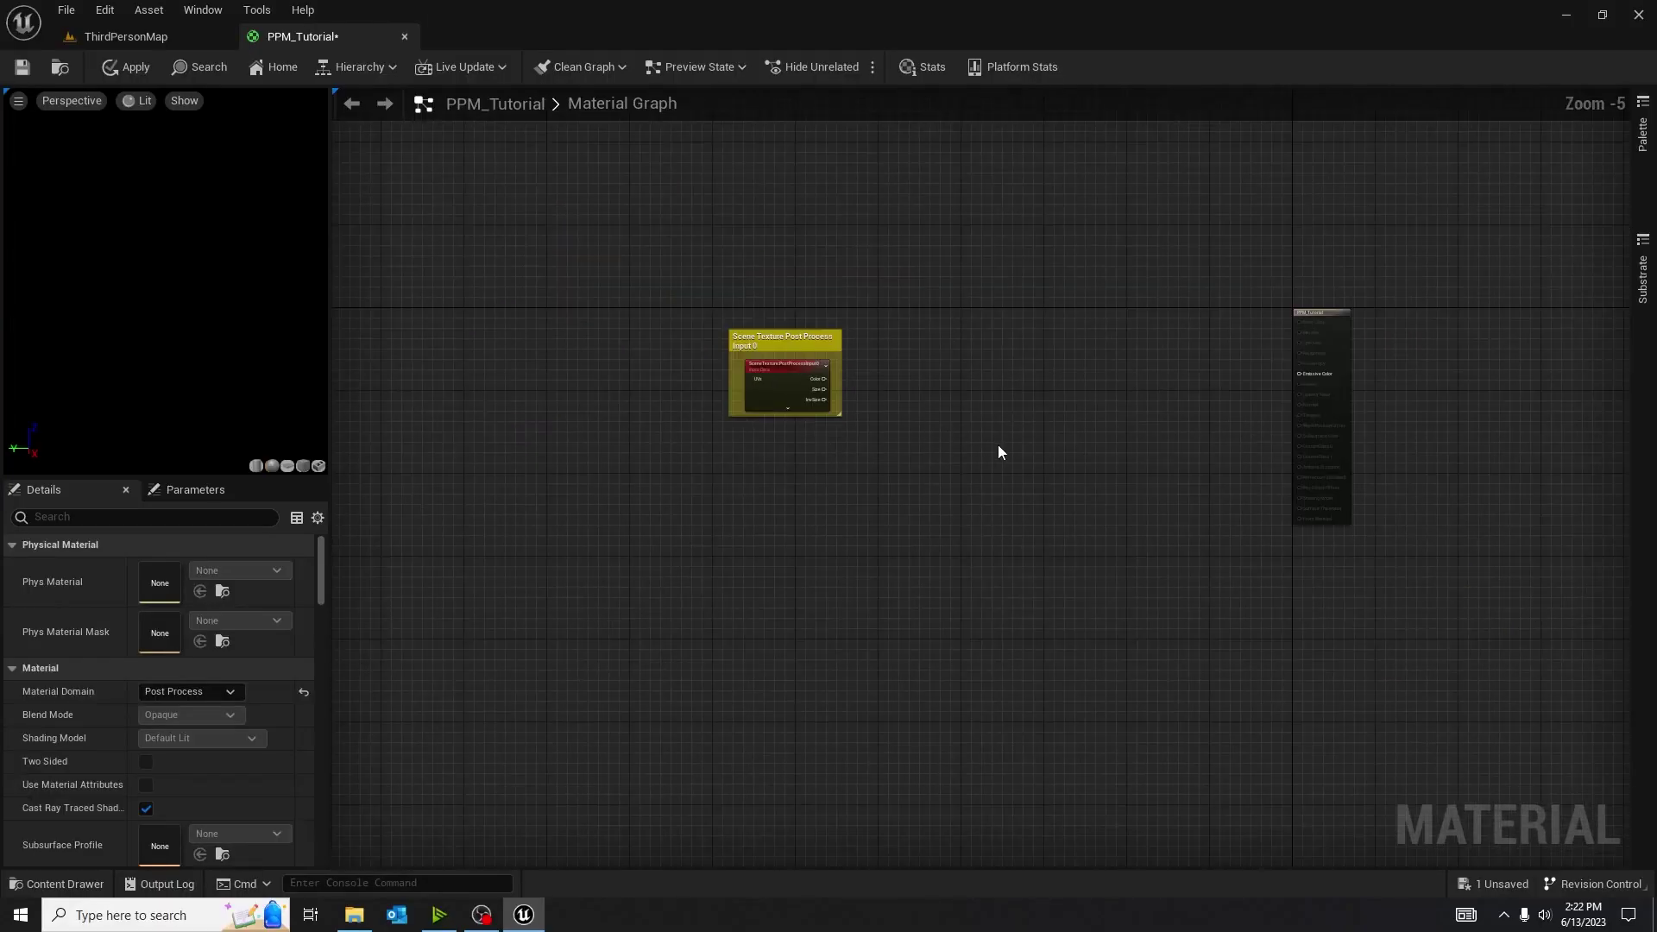
scroll(824, 444, up, 3)
click(649, 567)
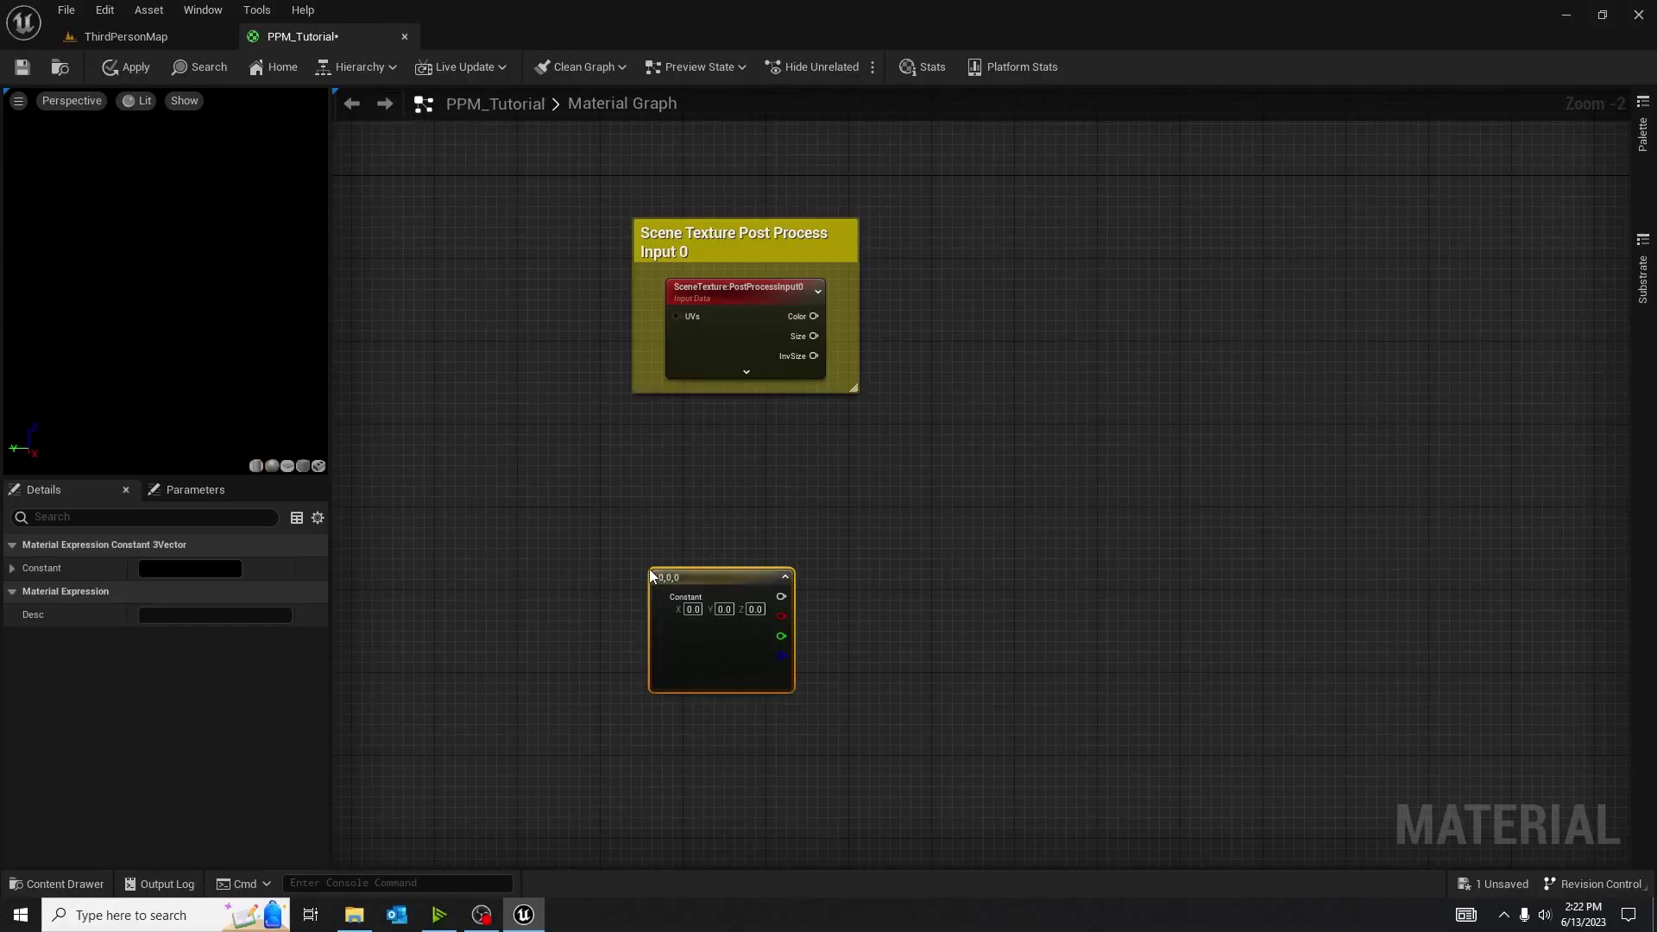
key(Delete)
Add a Constant3Vector node to the graph below the SceneTexture comment.
right_click(697, 559)
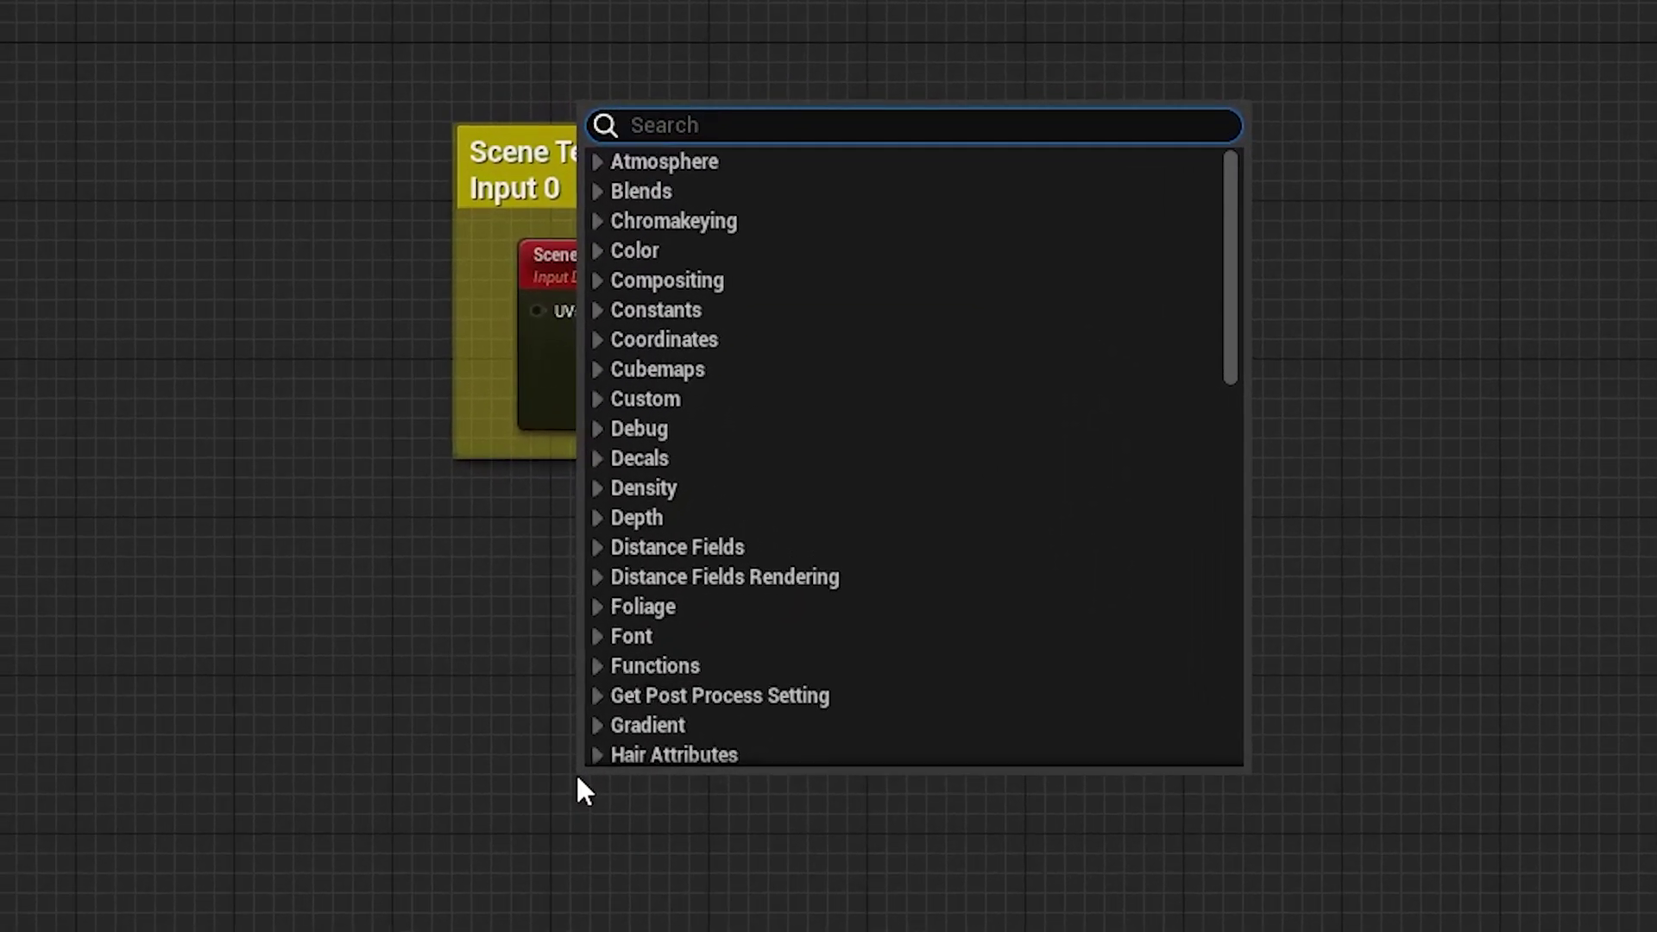
text(3)
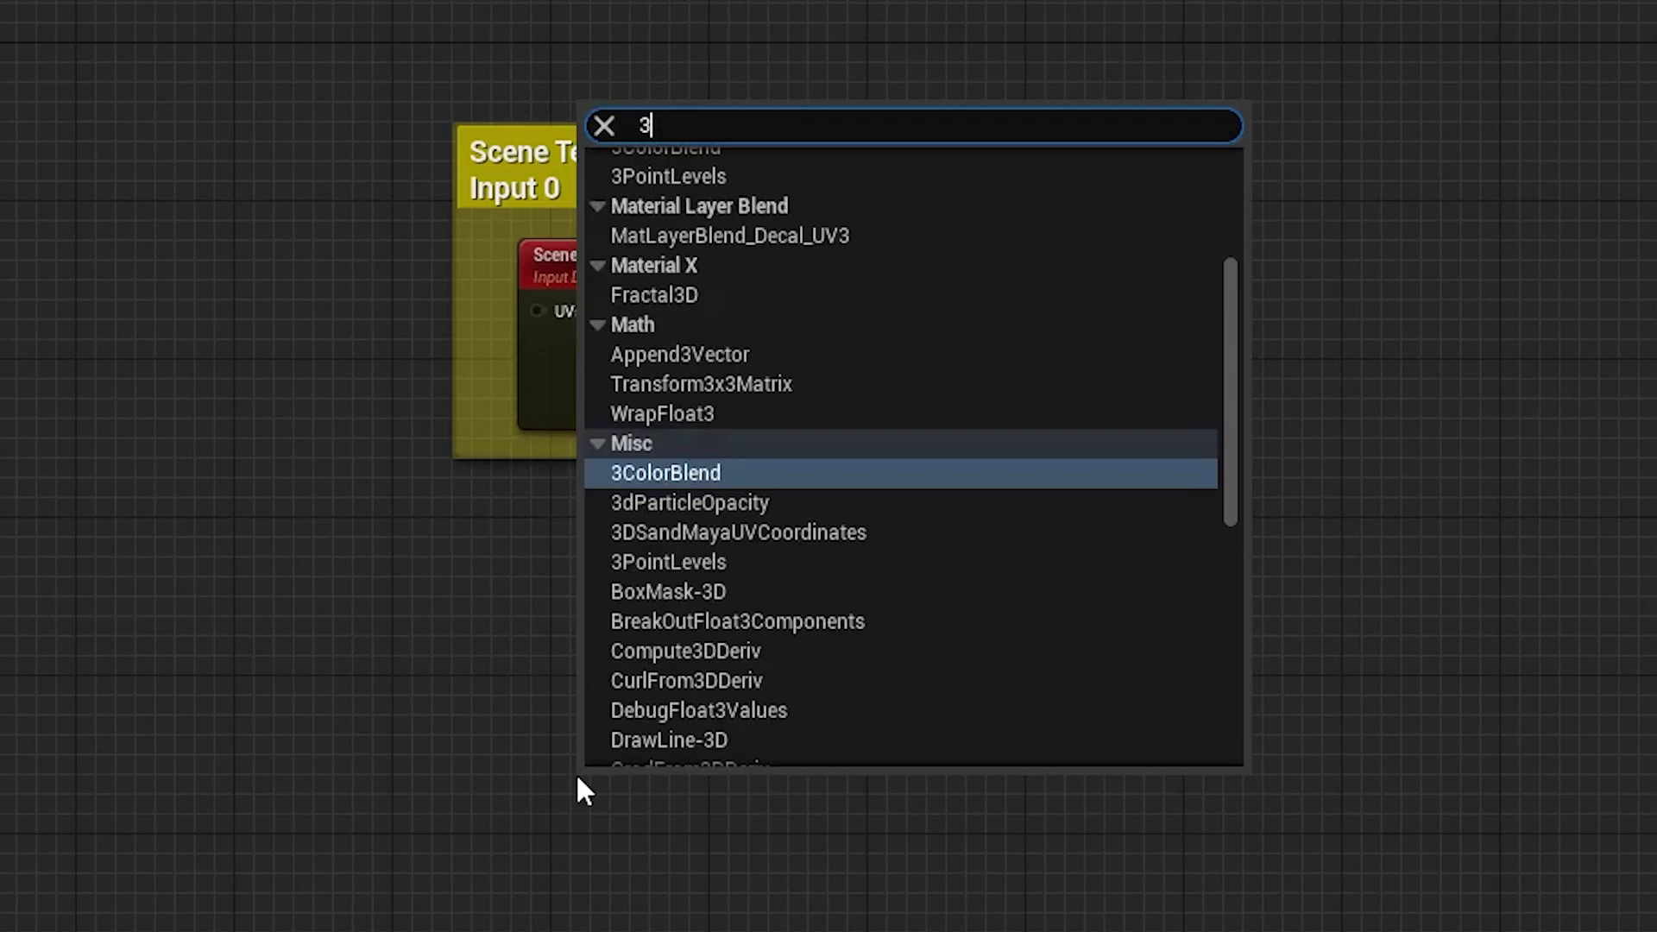
text(v)
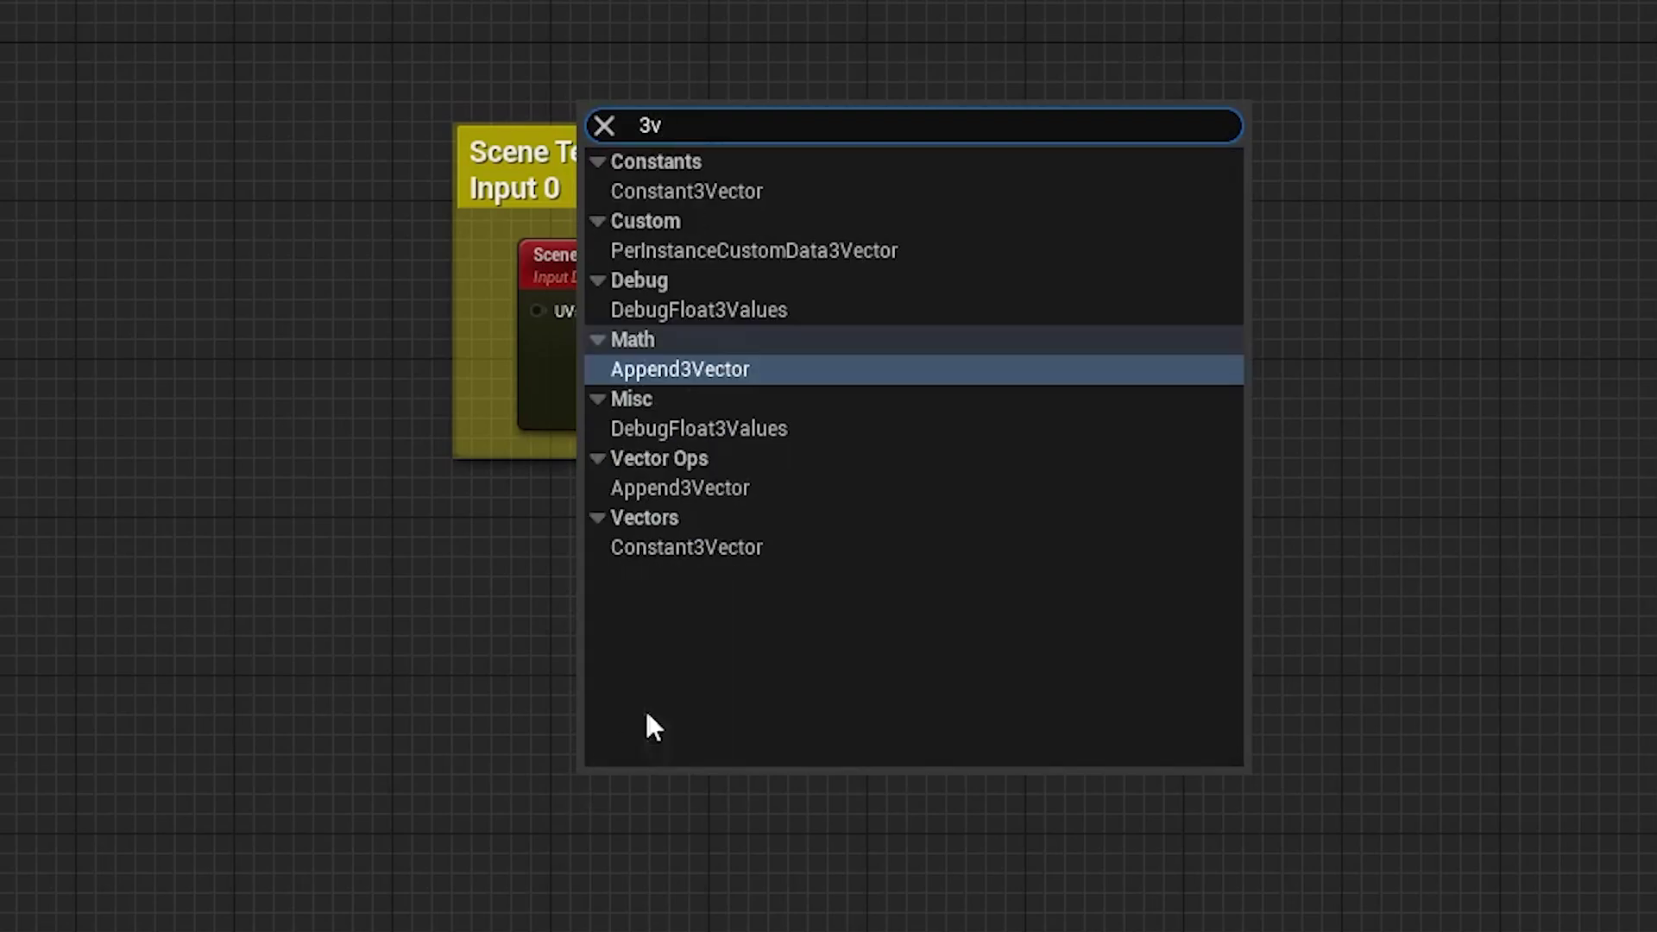
click(650, 191)
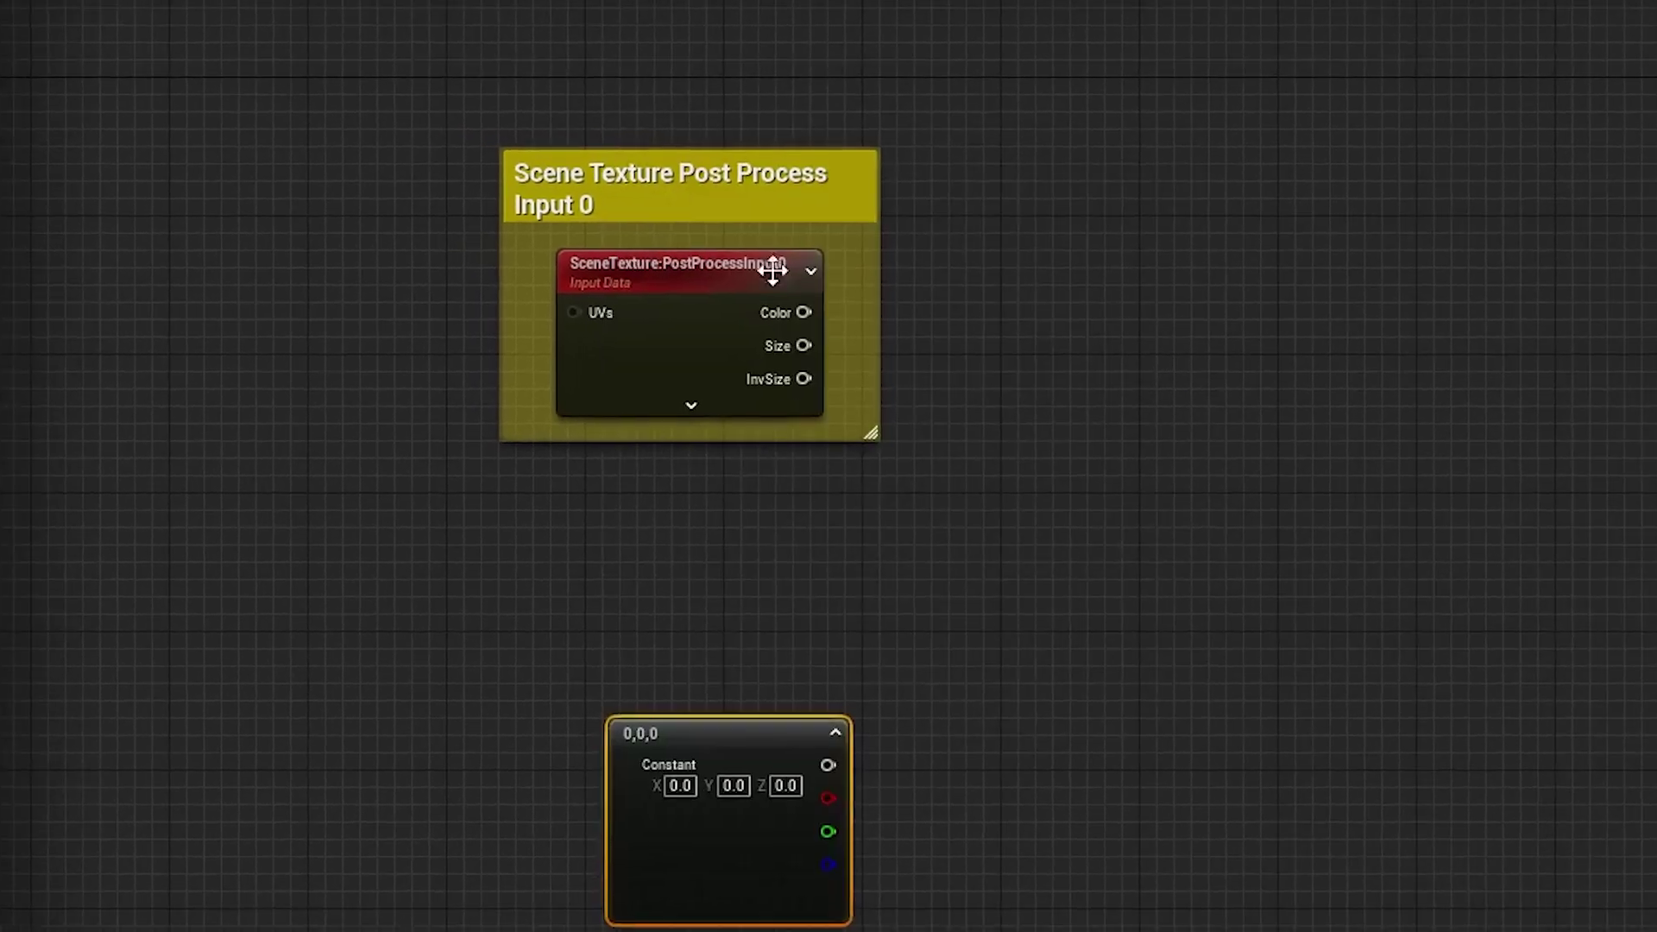
mouse_move(724, 751)
mouse_down()
mouse_move(644, 745)
mouse_move(722, 732)
mouse_up()
scroll(868, 551, up, 2)
right_drag(824, 595, 915, 584)
click(215, 570)
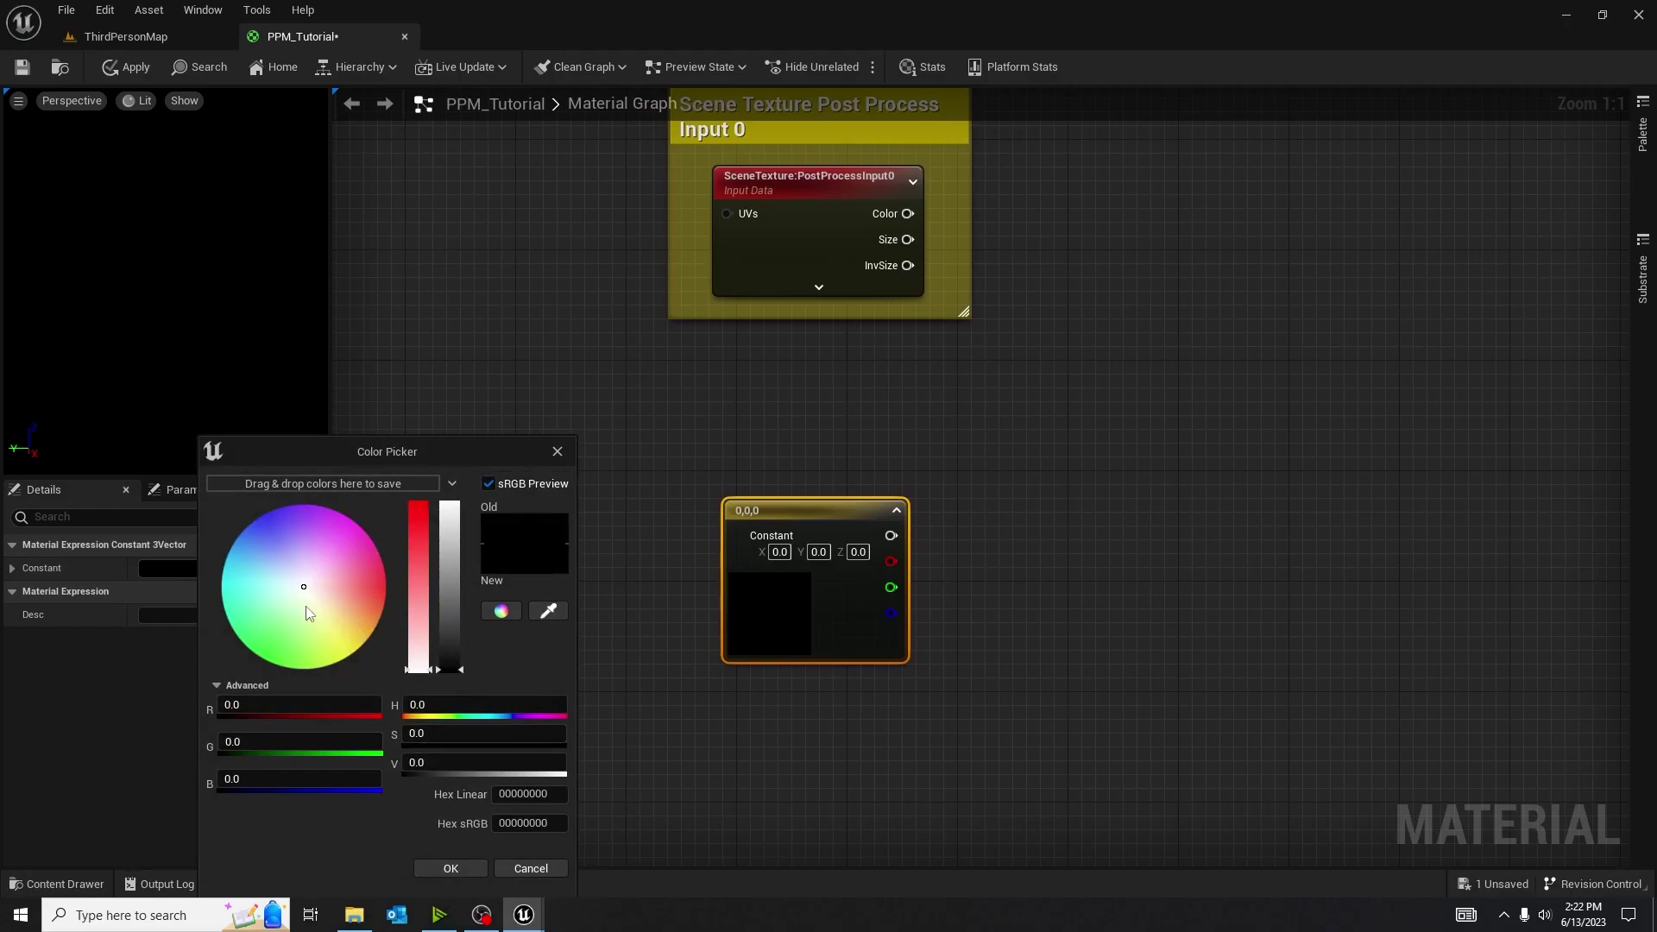
click(375, 658)
click(447, 868)
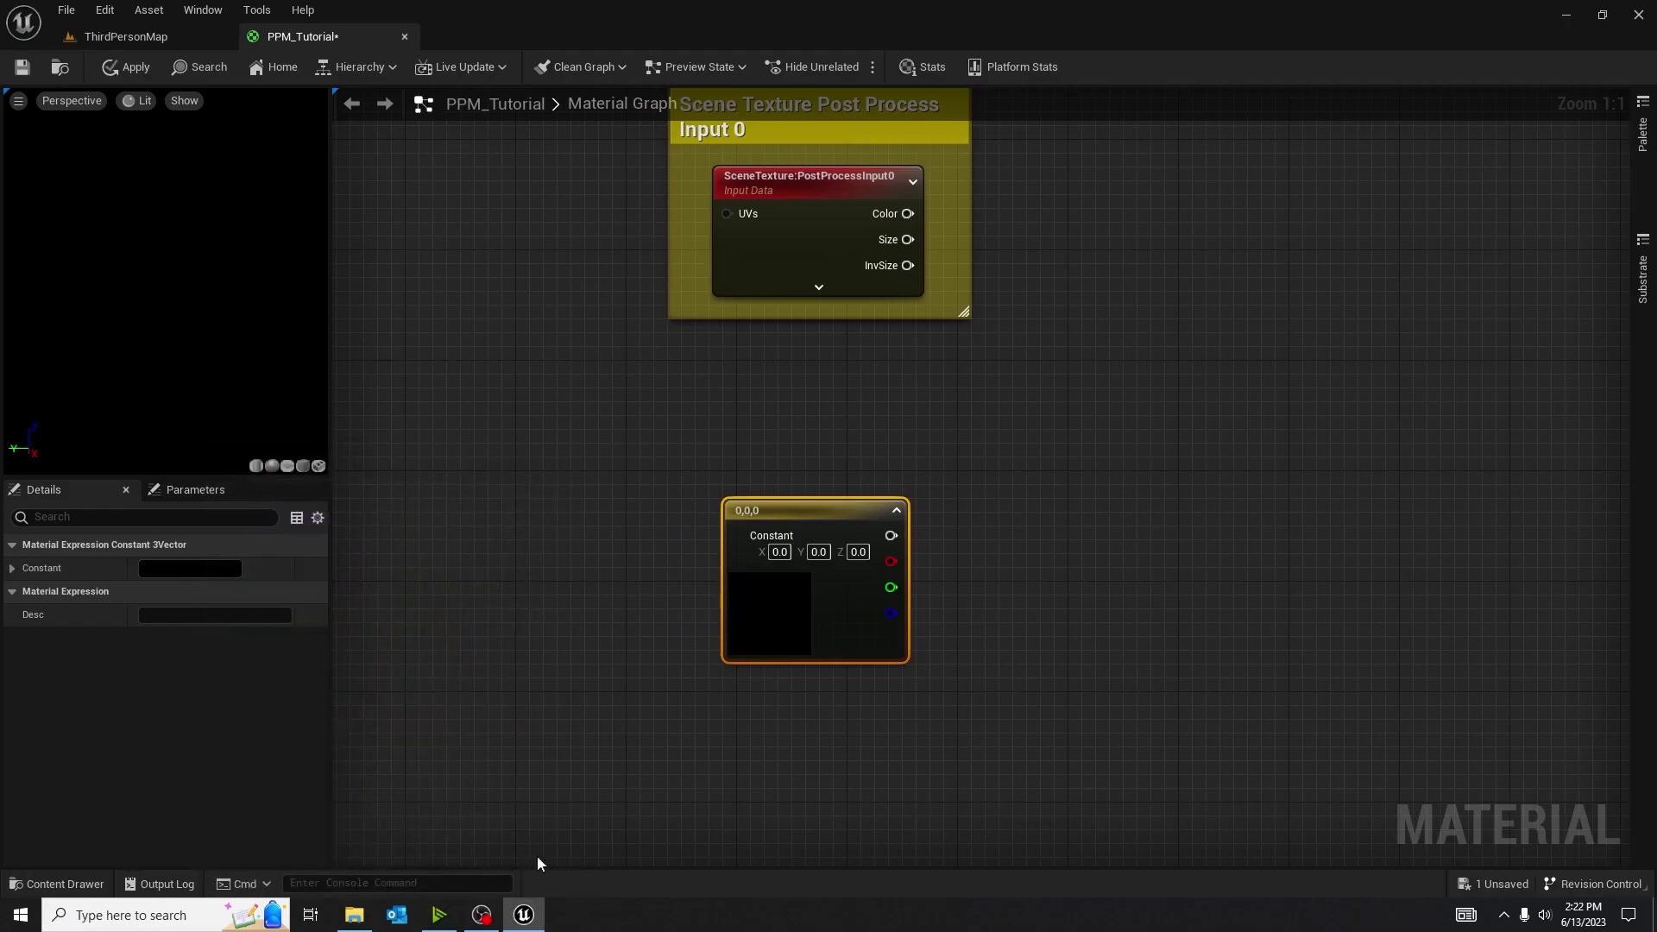
Wrap the Constant3Vector node in a comment titled "Color".
right_drag(810, 649, 851, 677)
scroll(851, 673, down, 1)
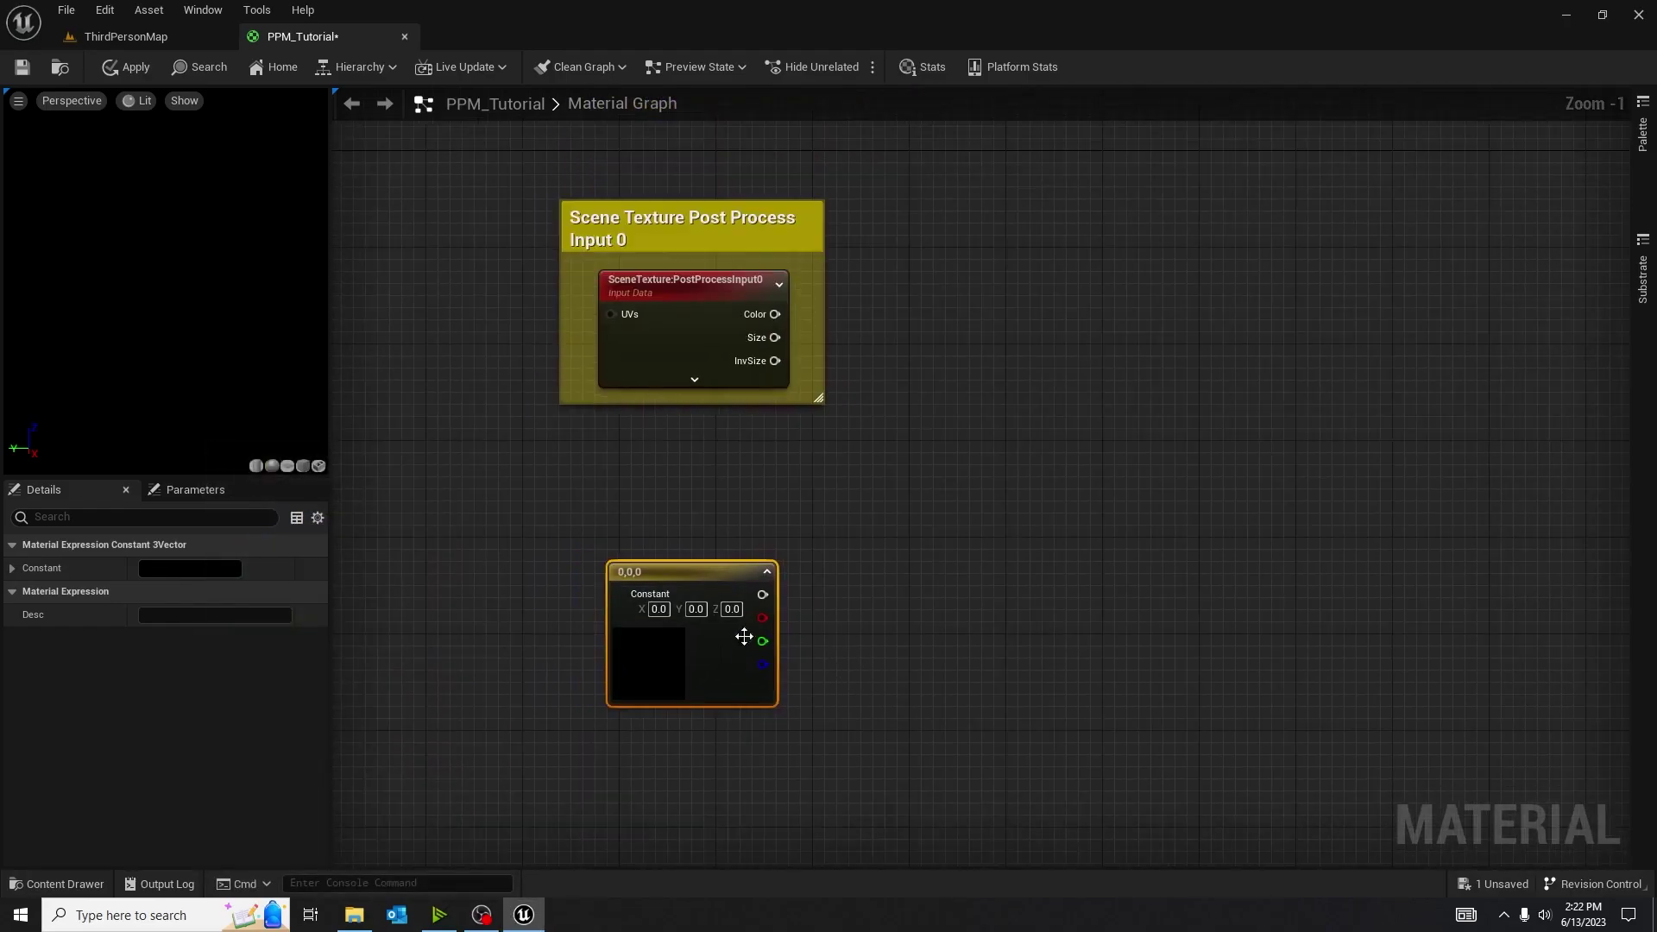
key(c)
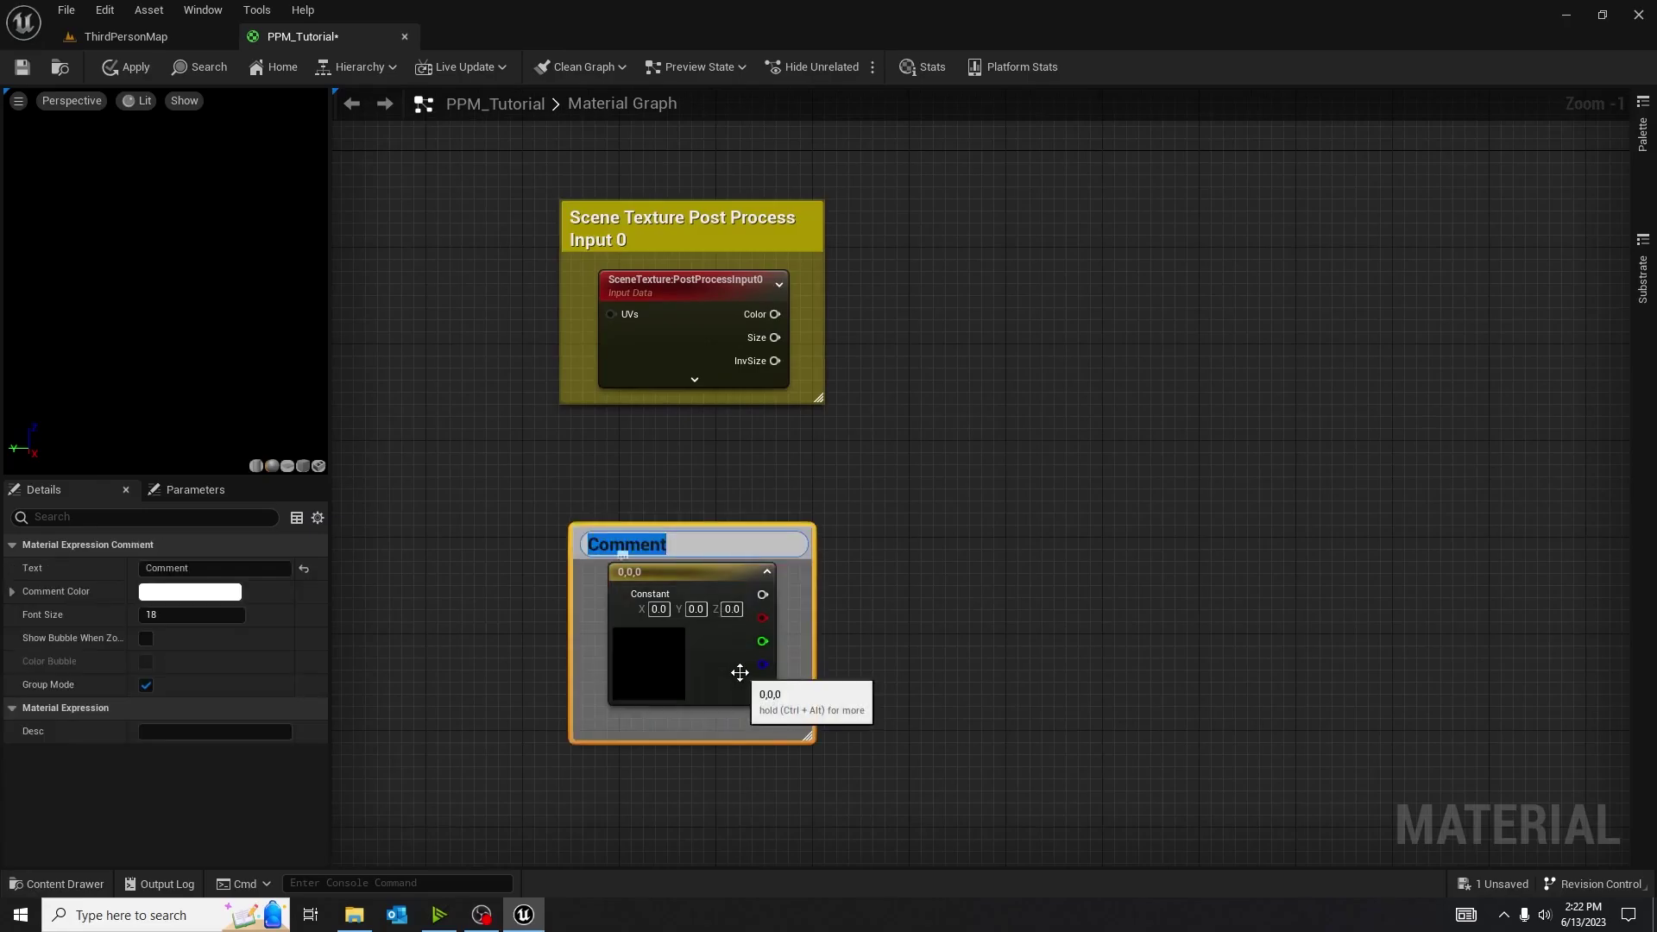
text(Color)
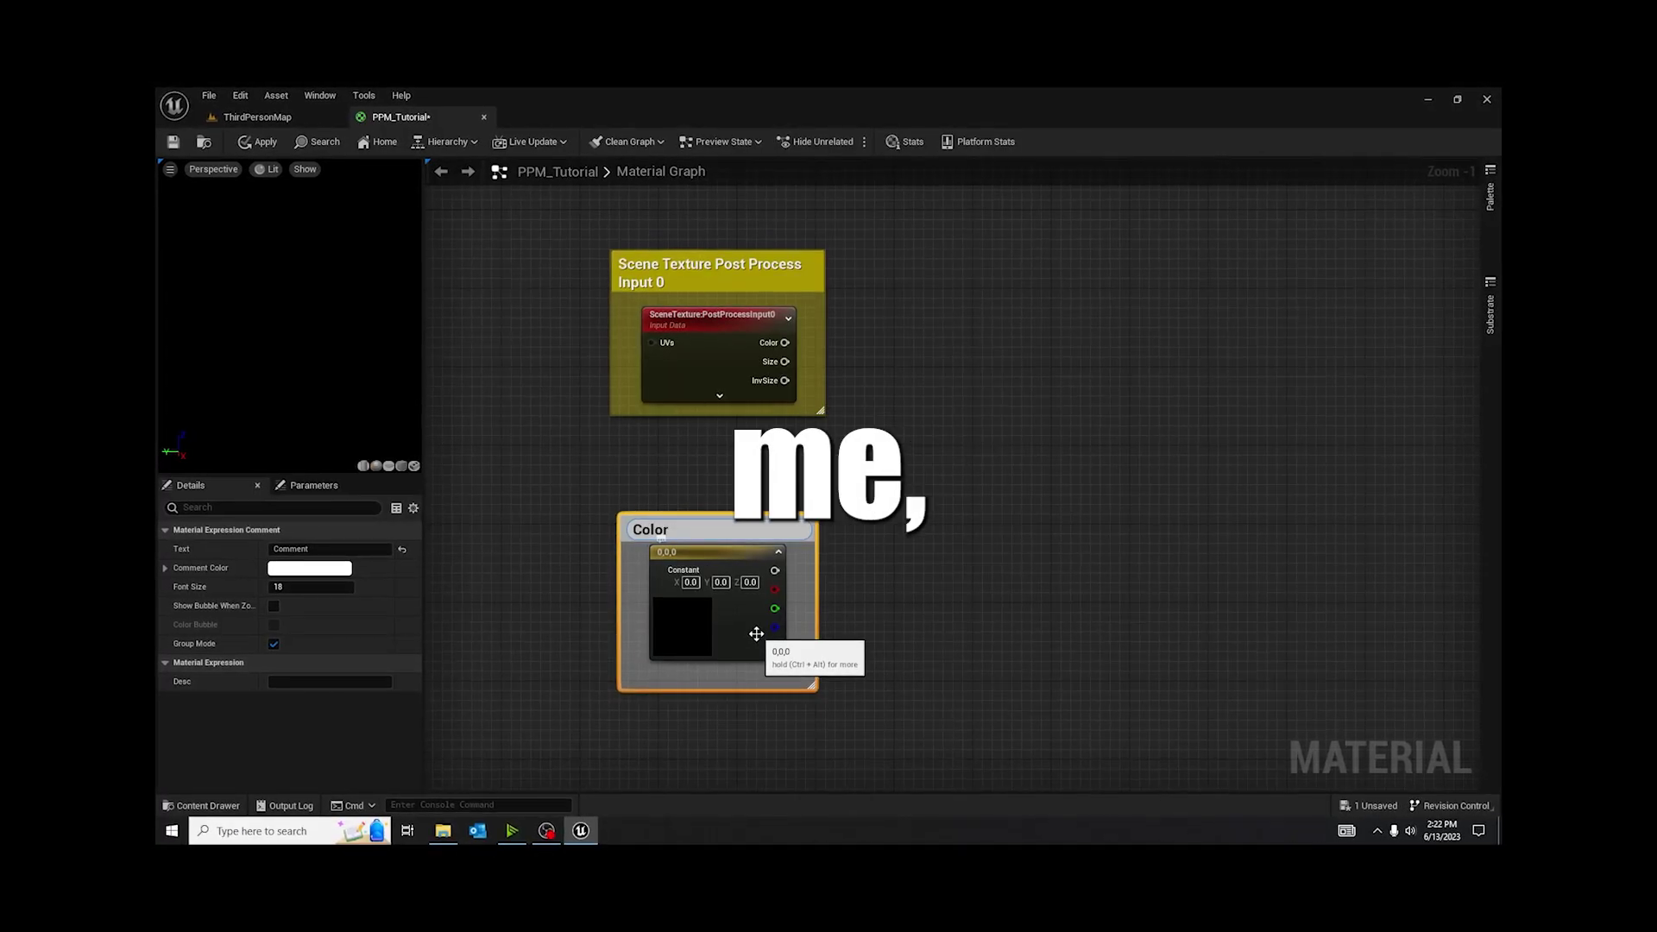
click(889, 588)
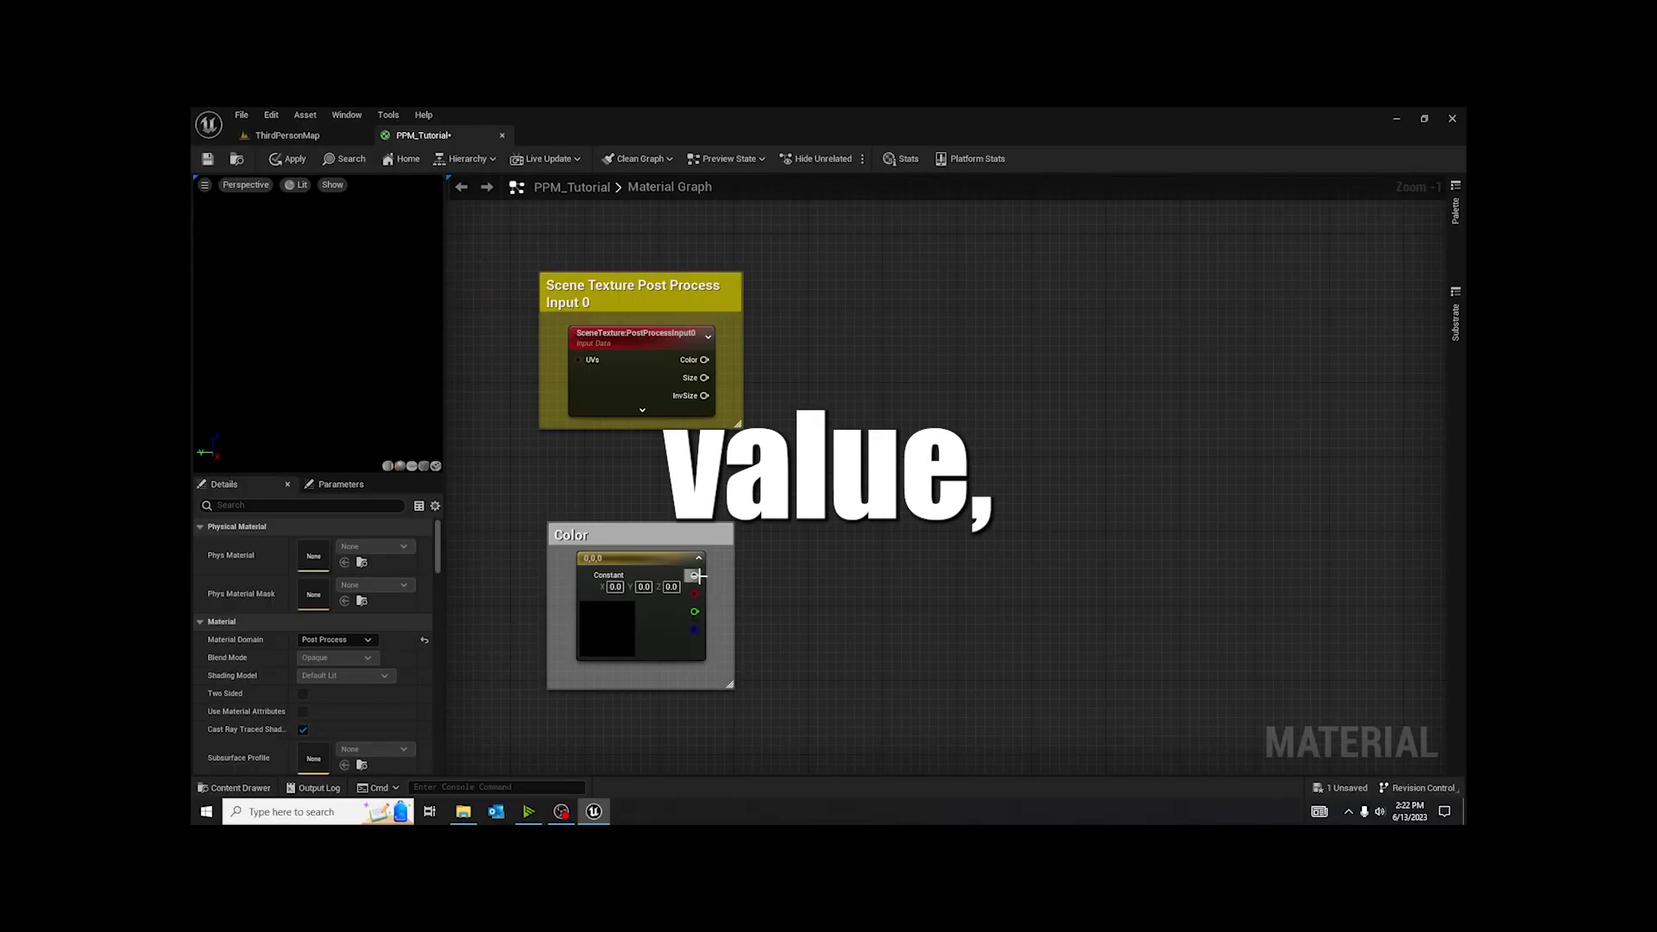
Add a Blend_Overlay node fed by the Constant3Vector's output.
drag(697, 576, 893, 446)
text(blend)
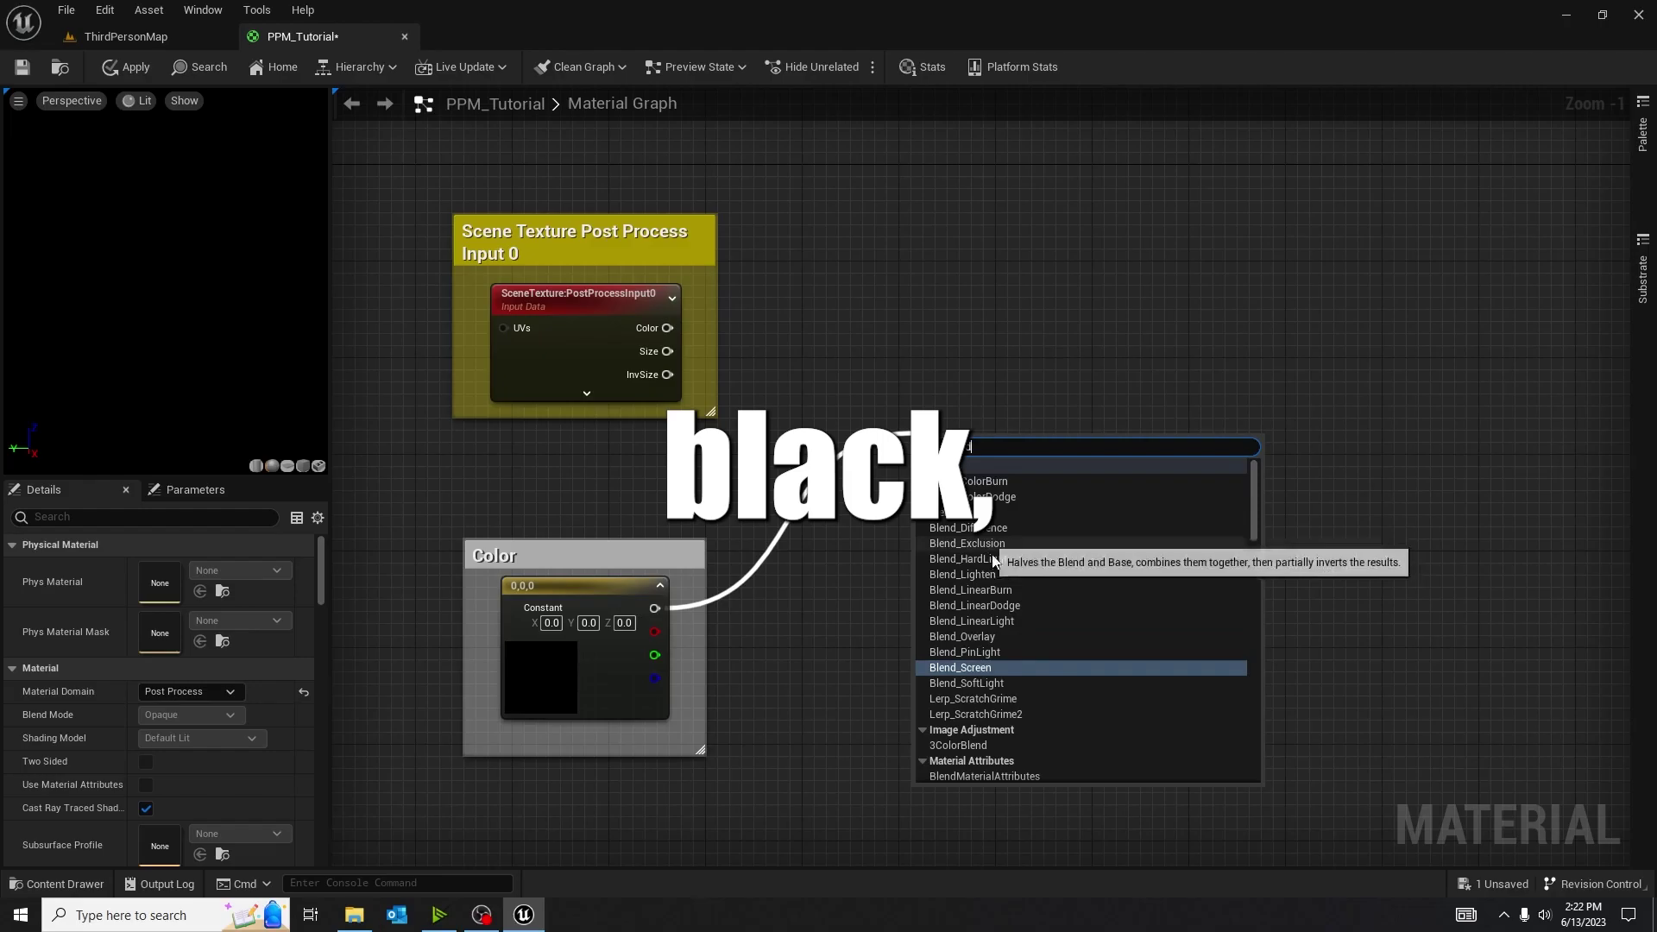
click(1001, 636)
drag(1022, 464, 999, 398)
click(1013, 348)
click(987, 406)
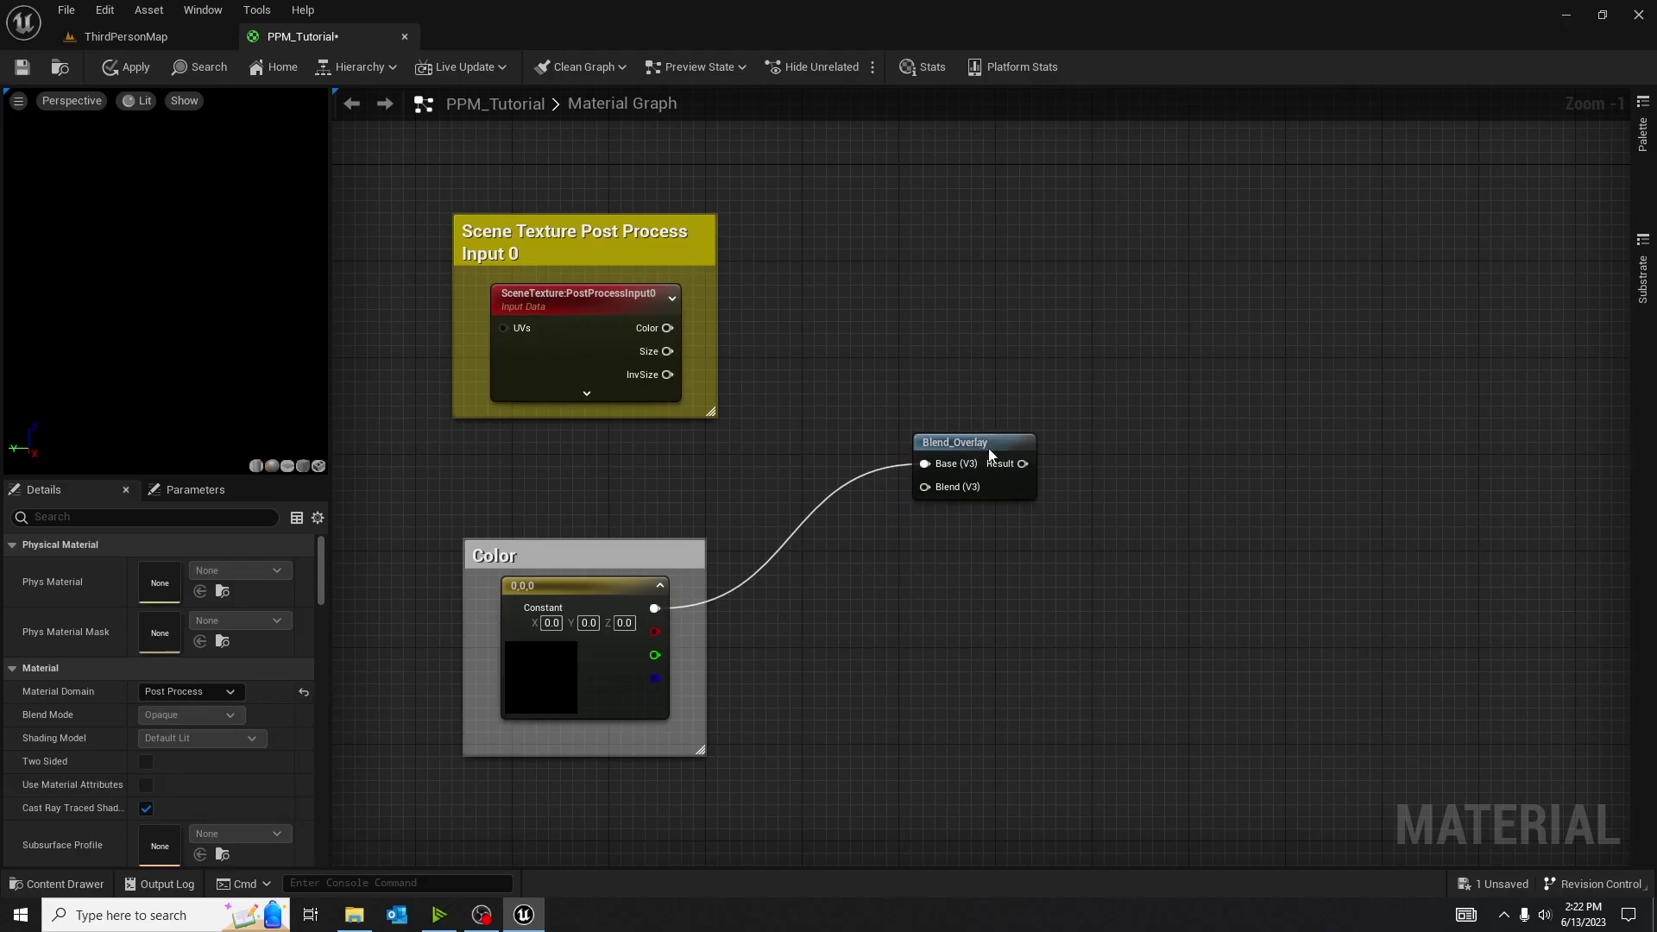
Reposition Blend_Overlay and wire SceneTexture's Color to Base, the constant to Blend, and Result to the material's Emissive Color.
drag(990, 455, 1025, 356)
drag(669, 328, 961, 366)
drag(655, 608, 961, 388)
drag(1058, 365, 1301, 385)
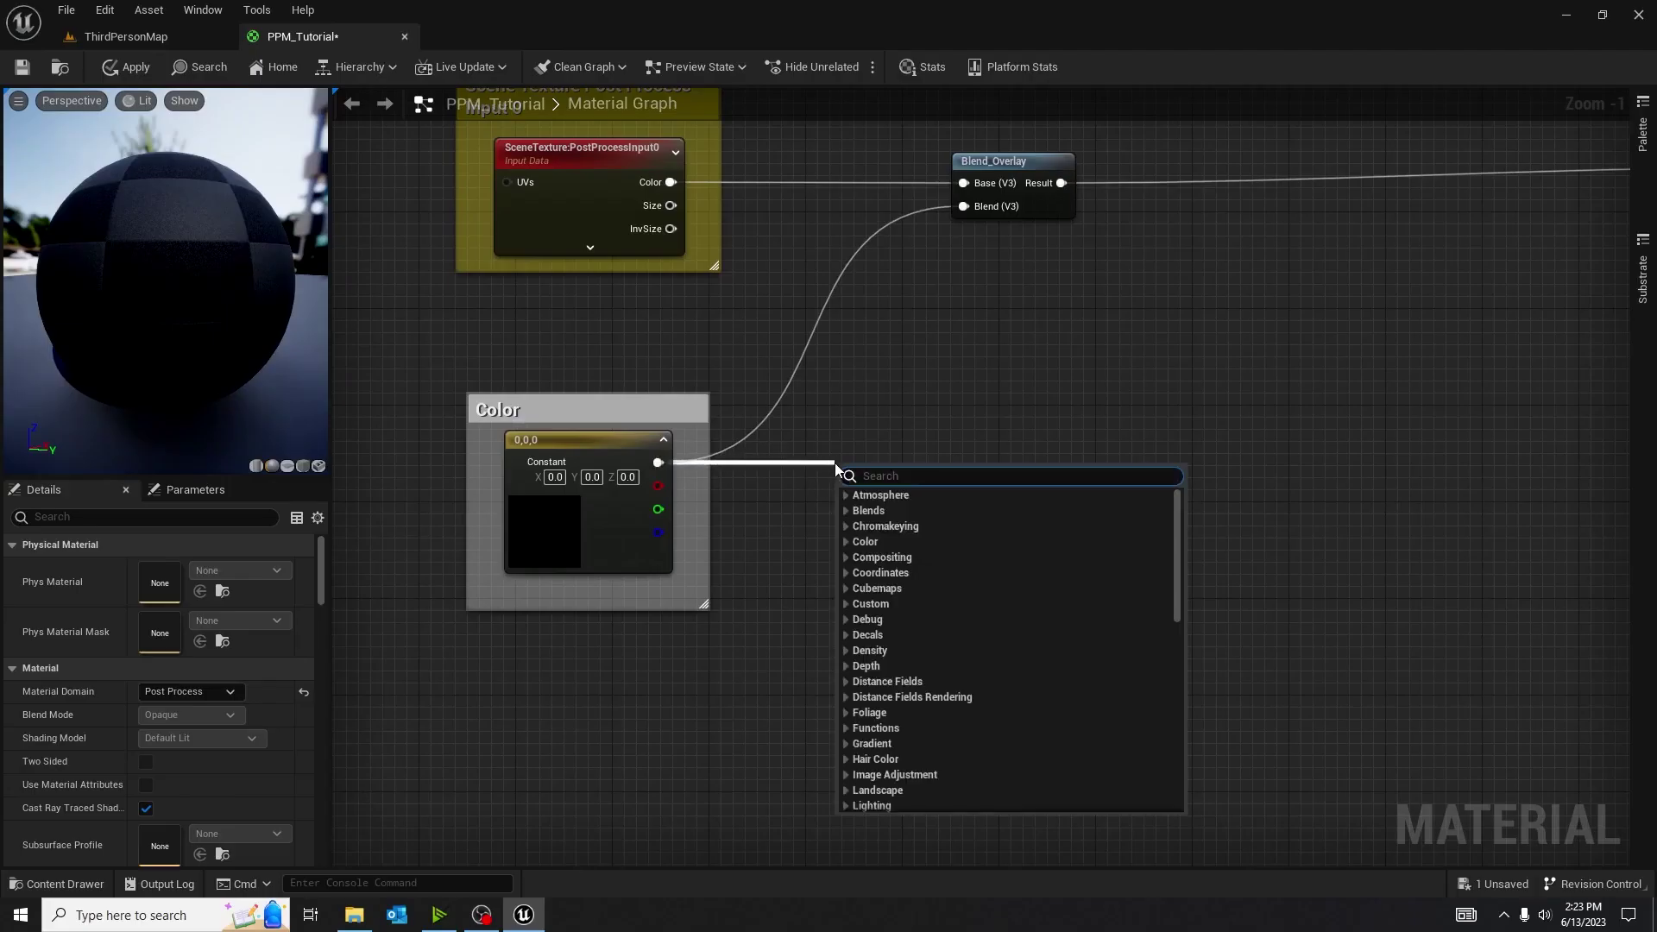
Insert a Rotator node between the Constant3Vector and Blend_Overlay's Blend input.
text(rotor)
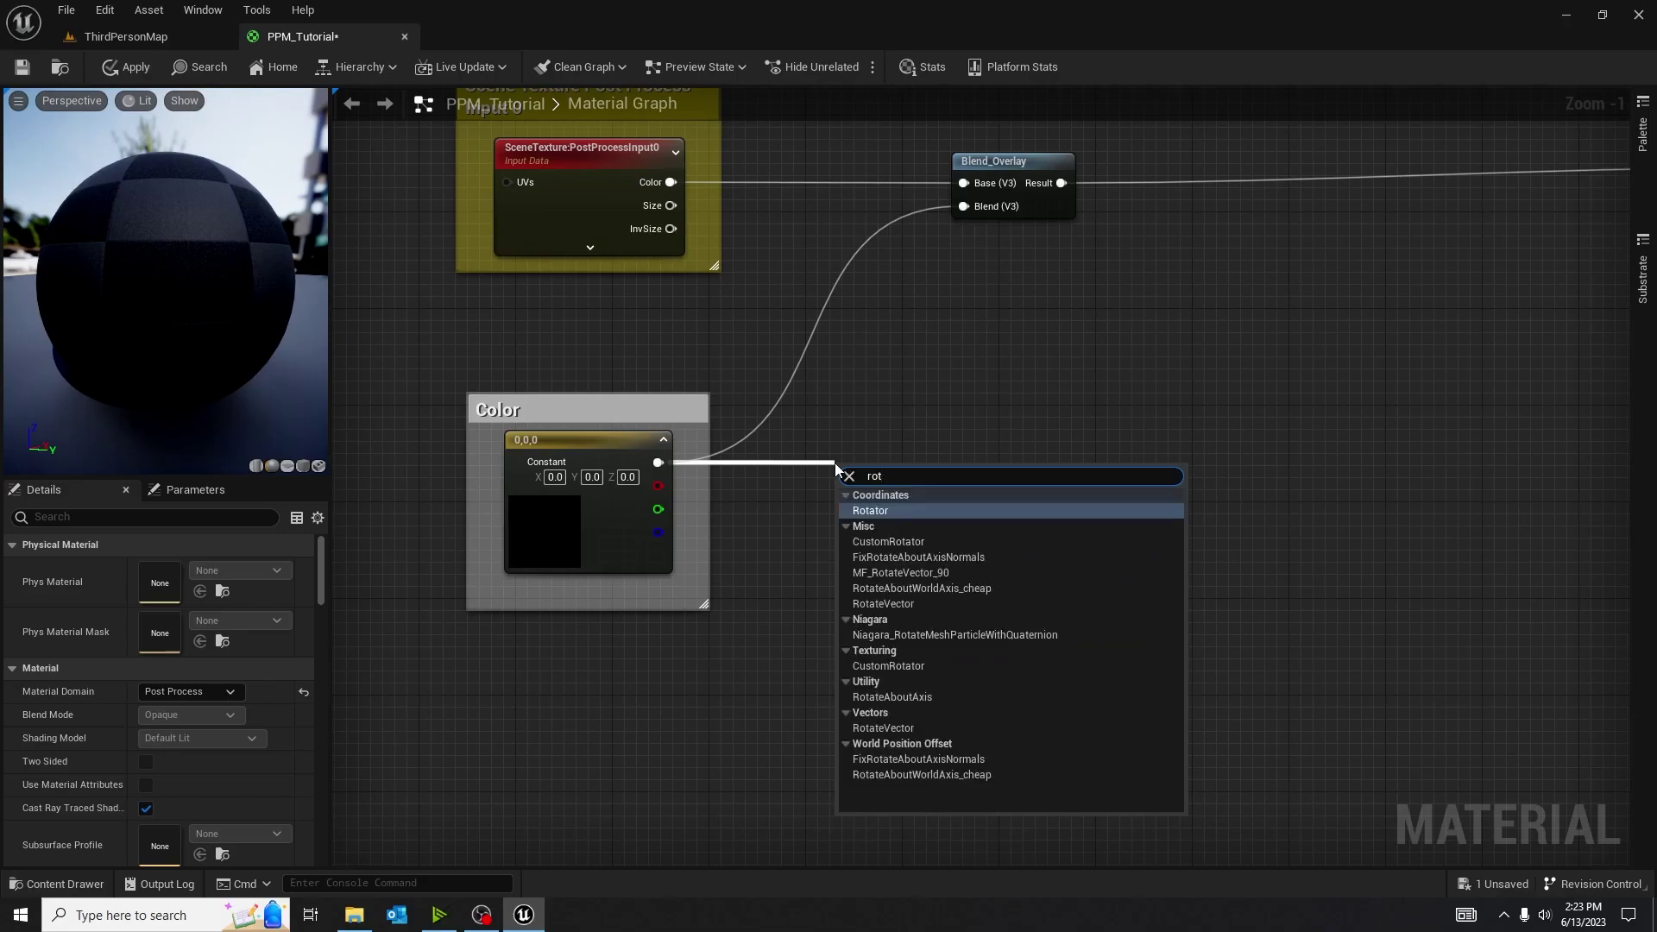
key(Return)
drag(835, 467, 830, 435)
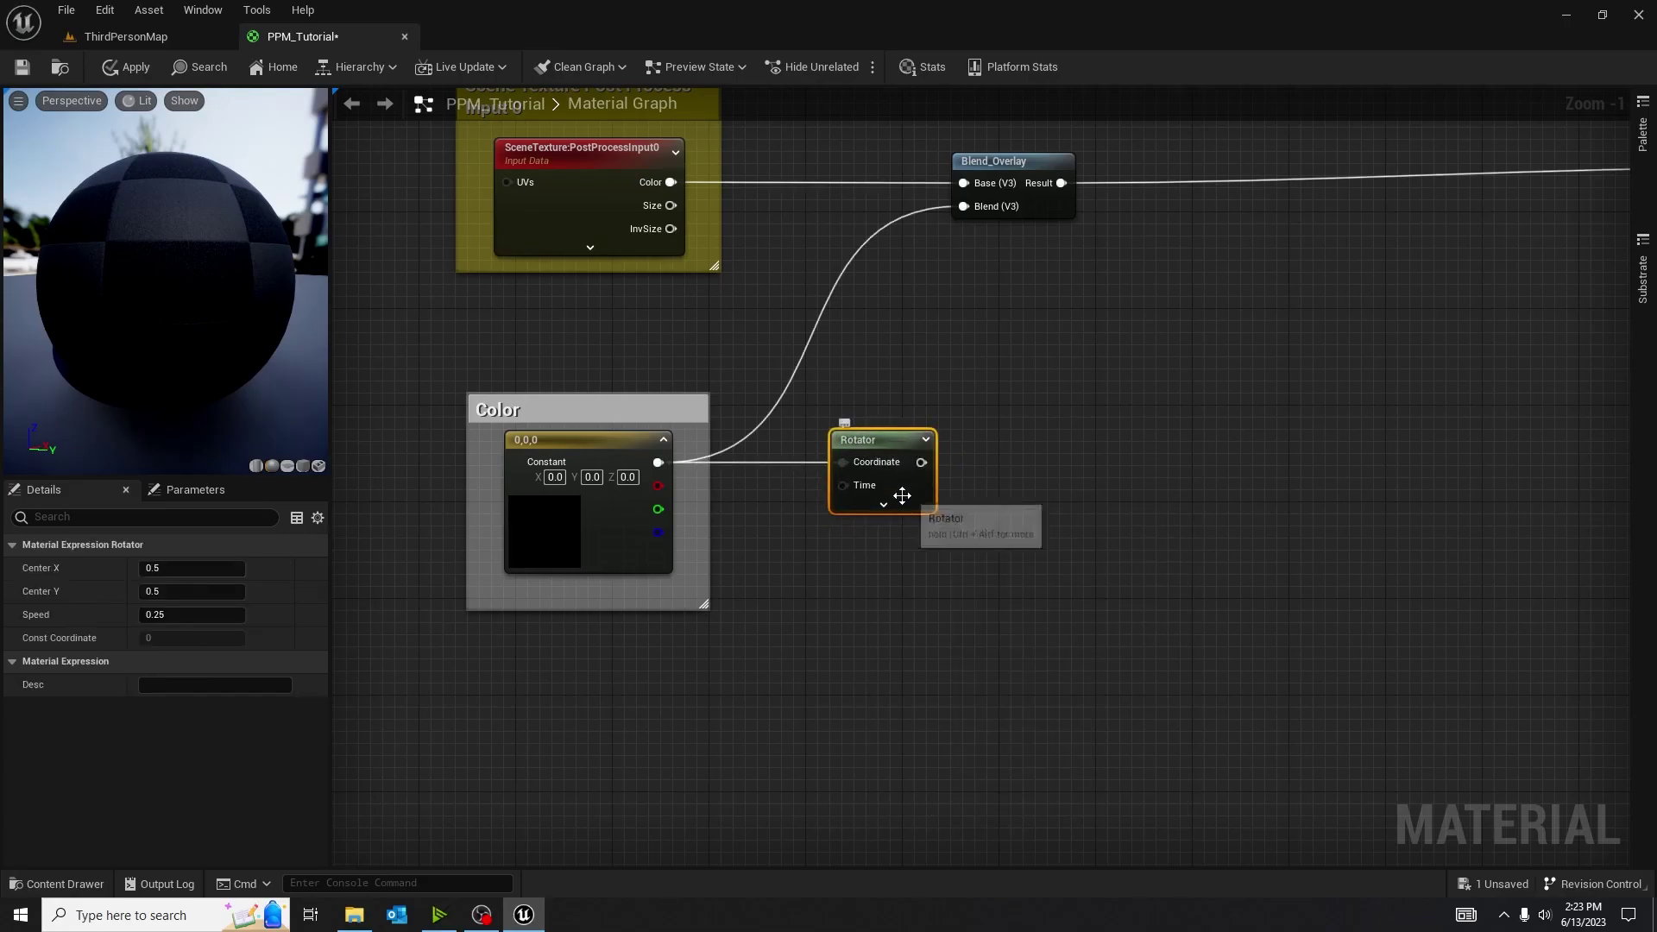
drag(921, 462, 963, 207)
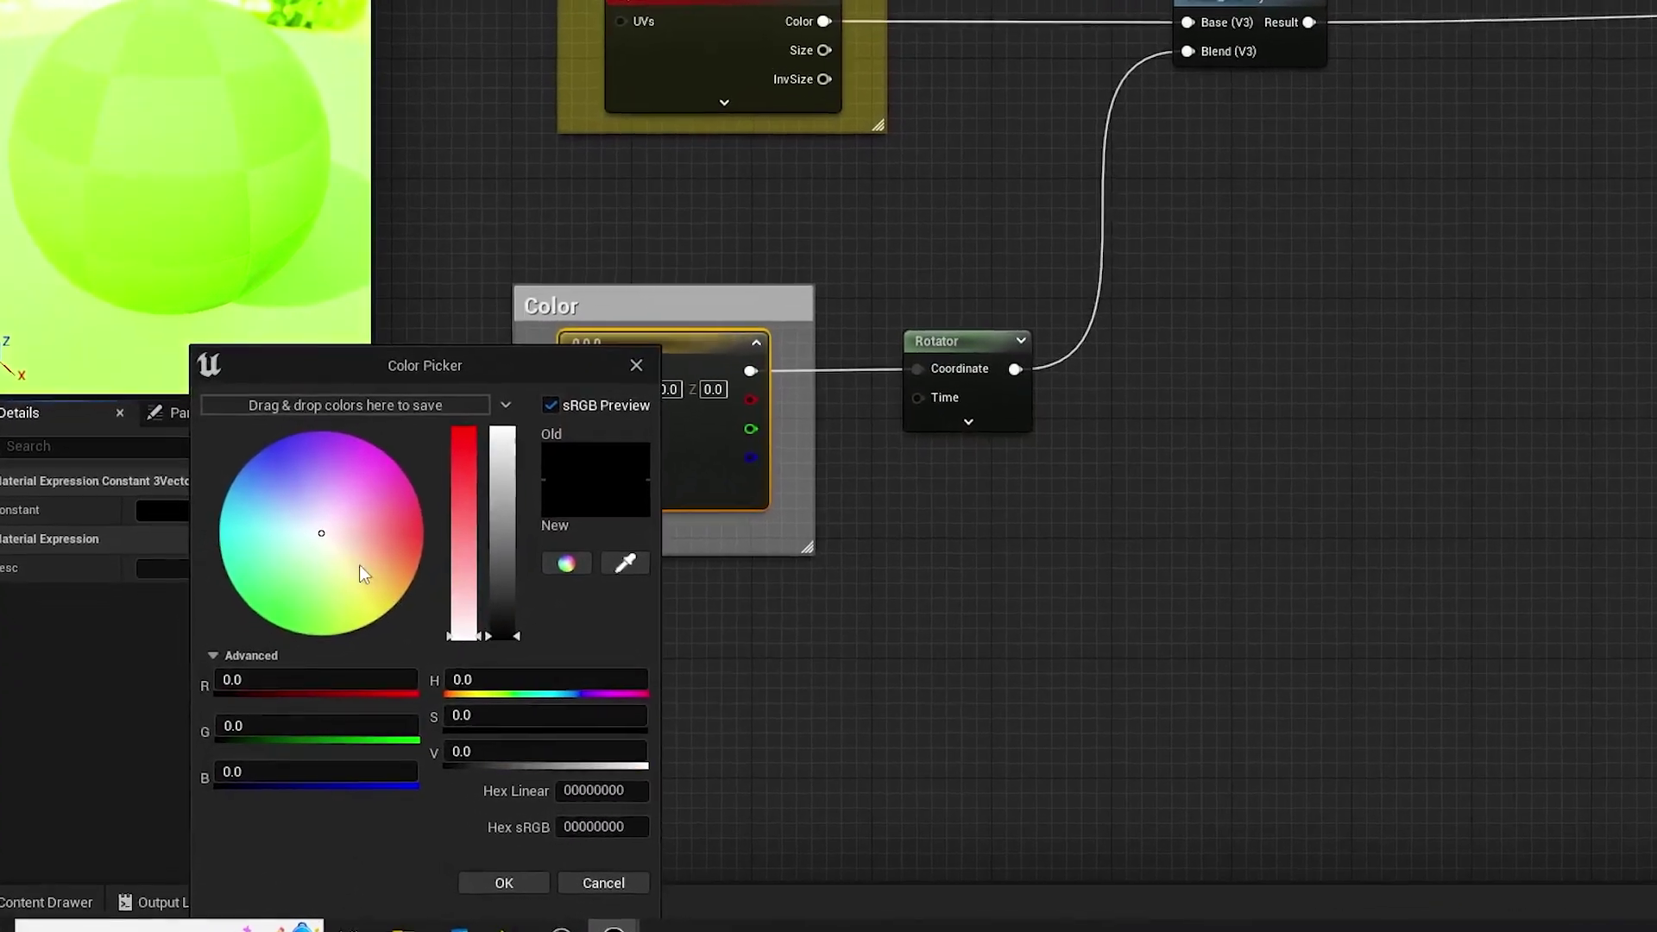
Set the Constant3Vector in the Color comment to a bright yellow, about 1.0, 0.81, 0.0.
drag(390, 531, 423, 590)
drag(544, 604, 547, 387)
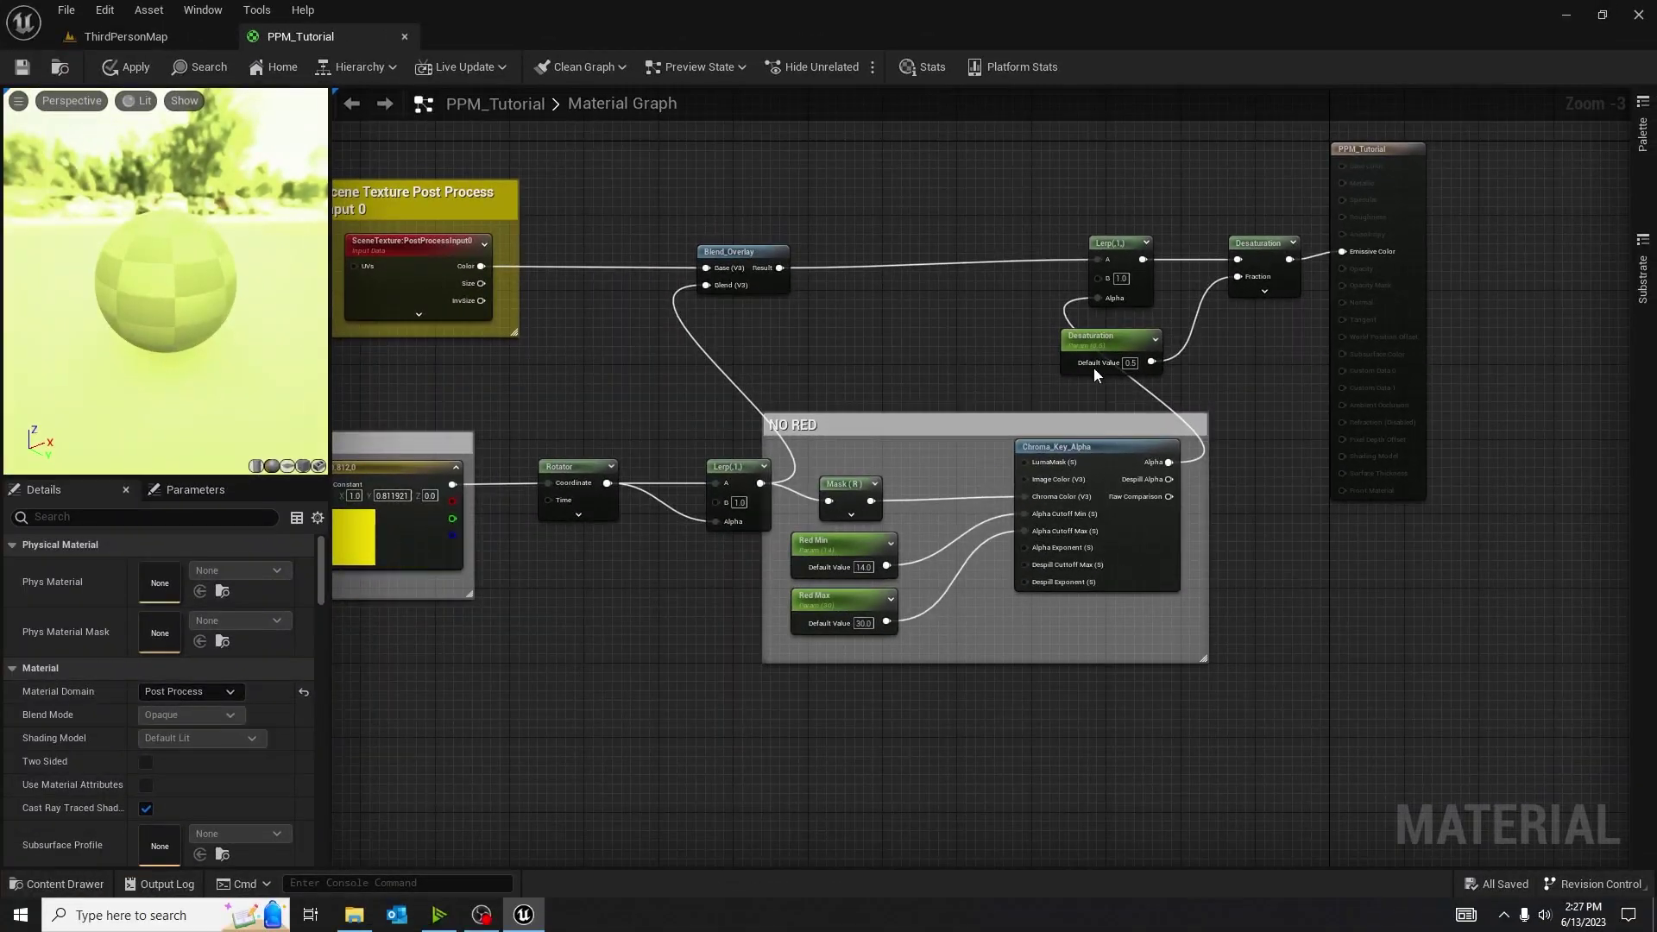
Set the Desaturation parameter's default value to 0.8.
click(1136, 650)
click(1113, 392)
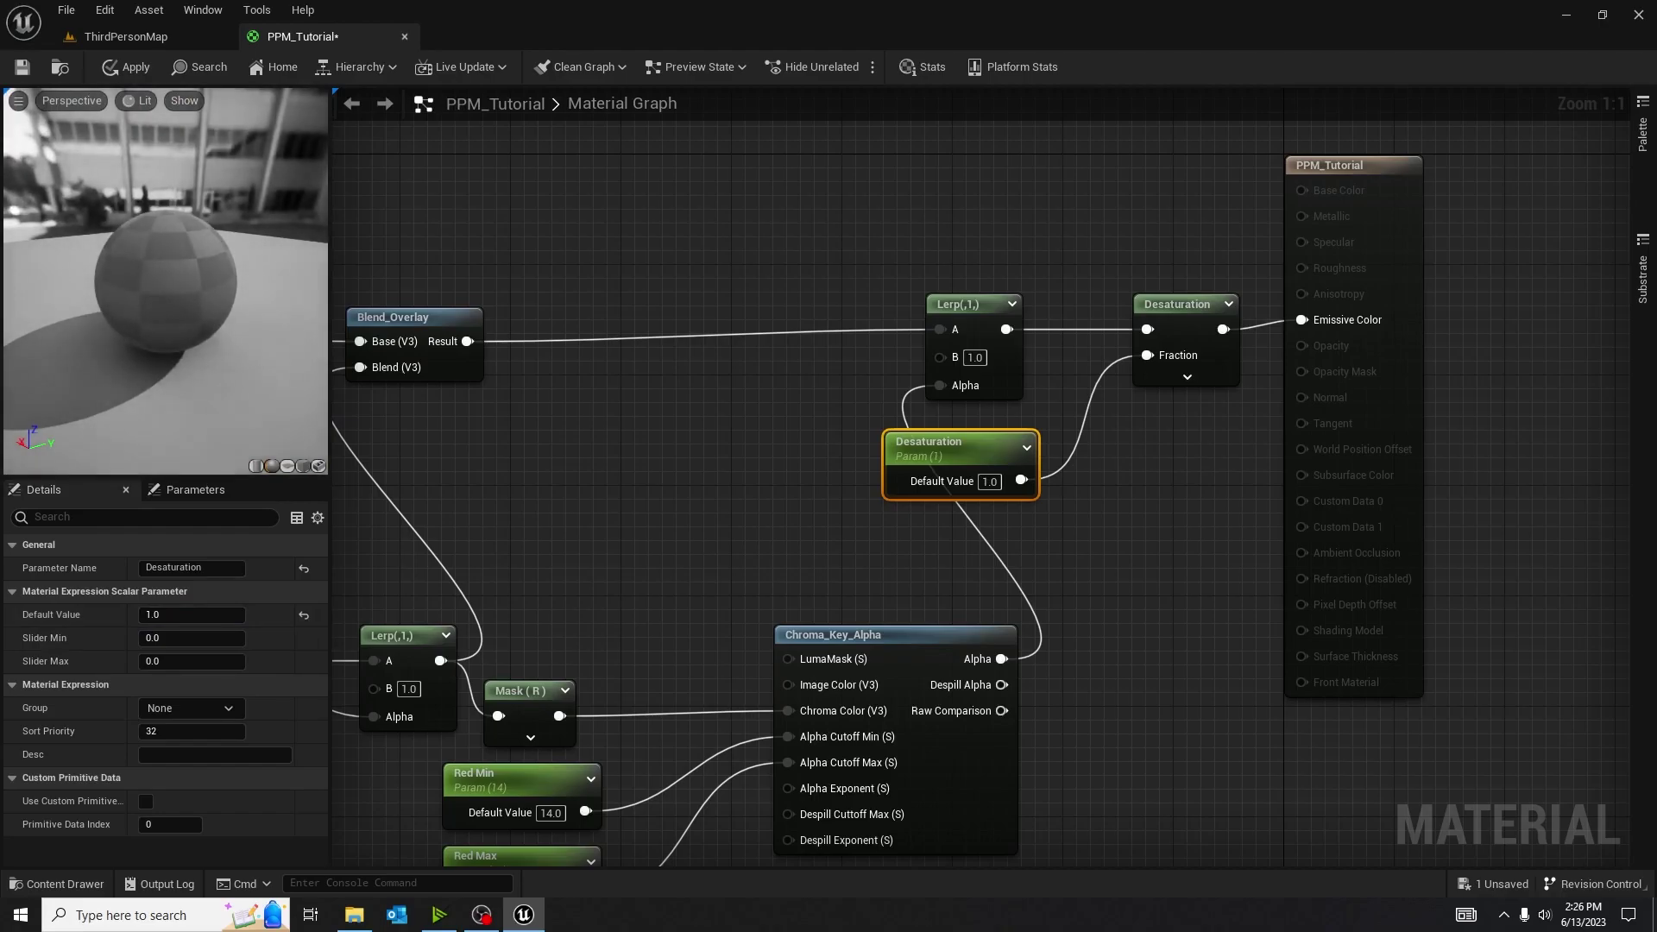
drag(121, 345, 149, 350)
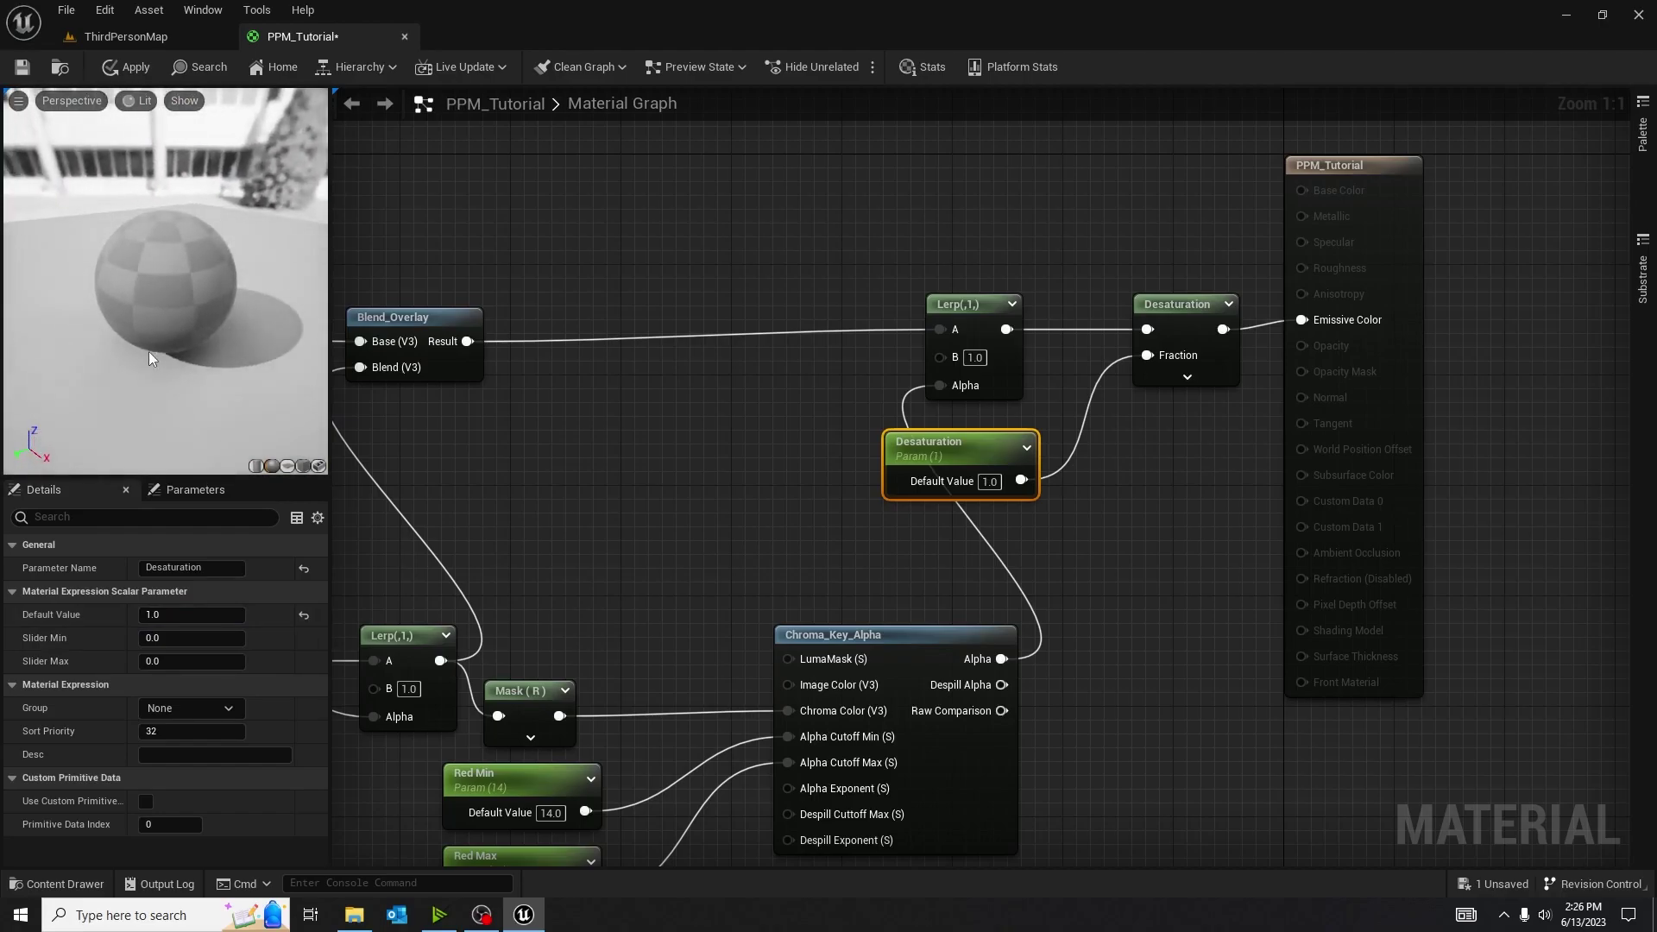
click(180, 614)
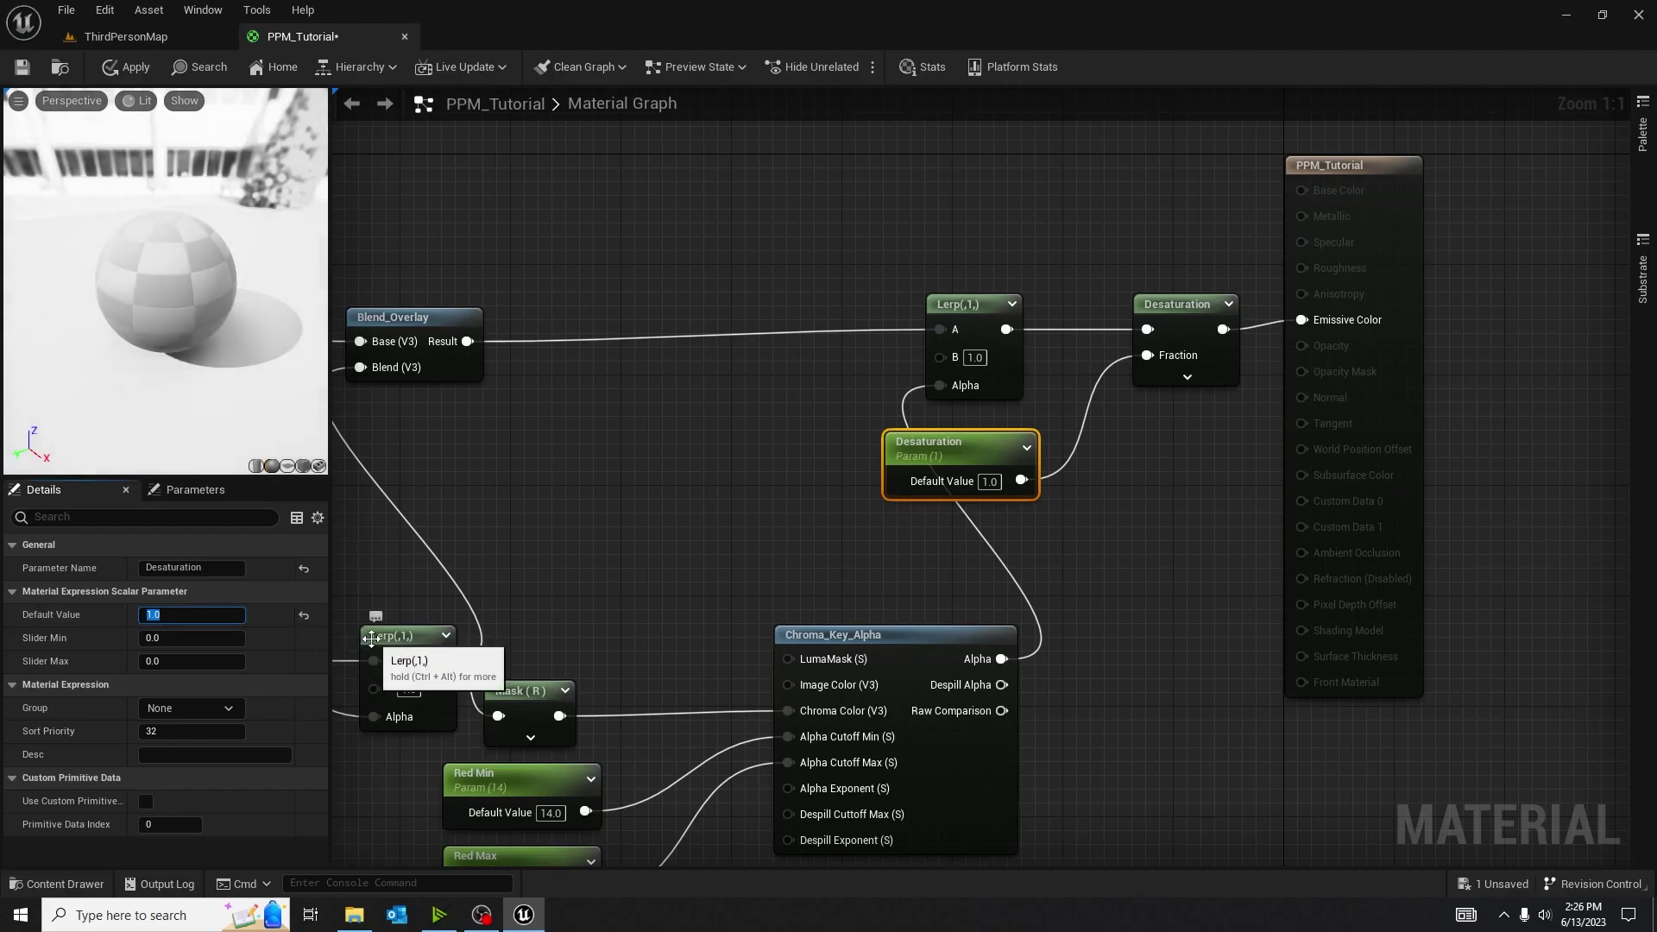
text(.8)
key(Return)
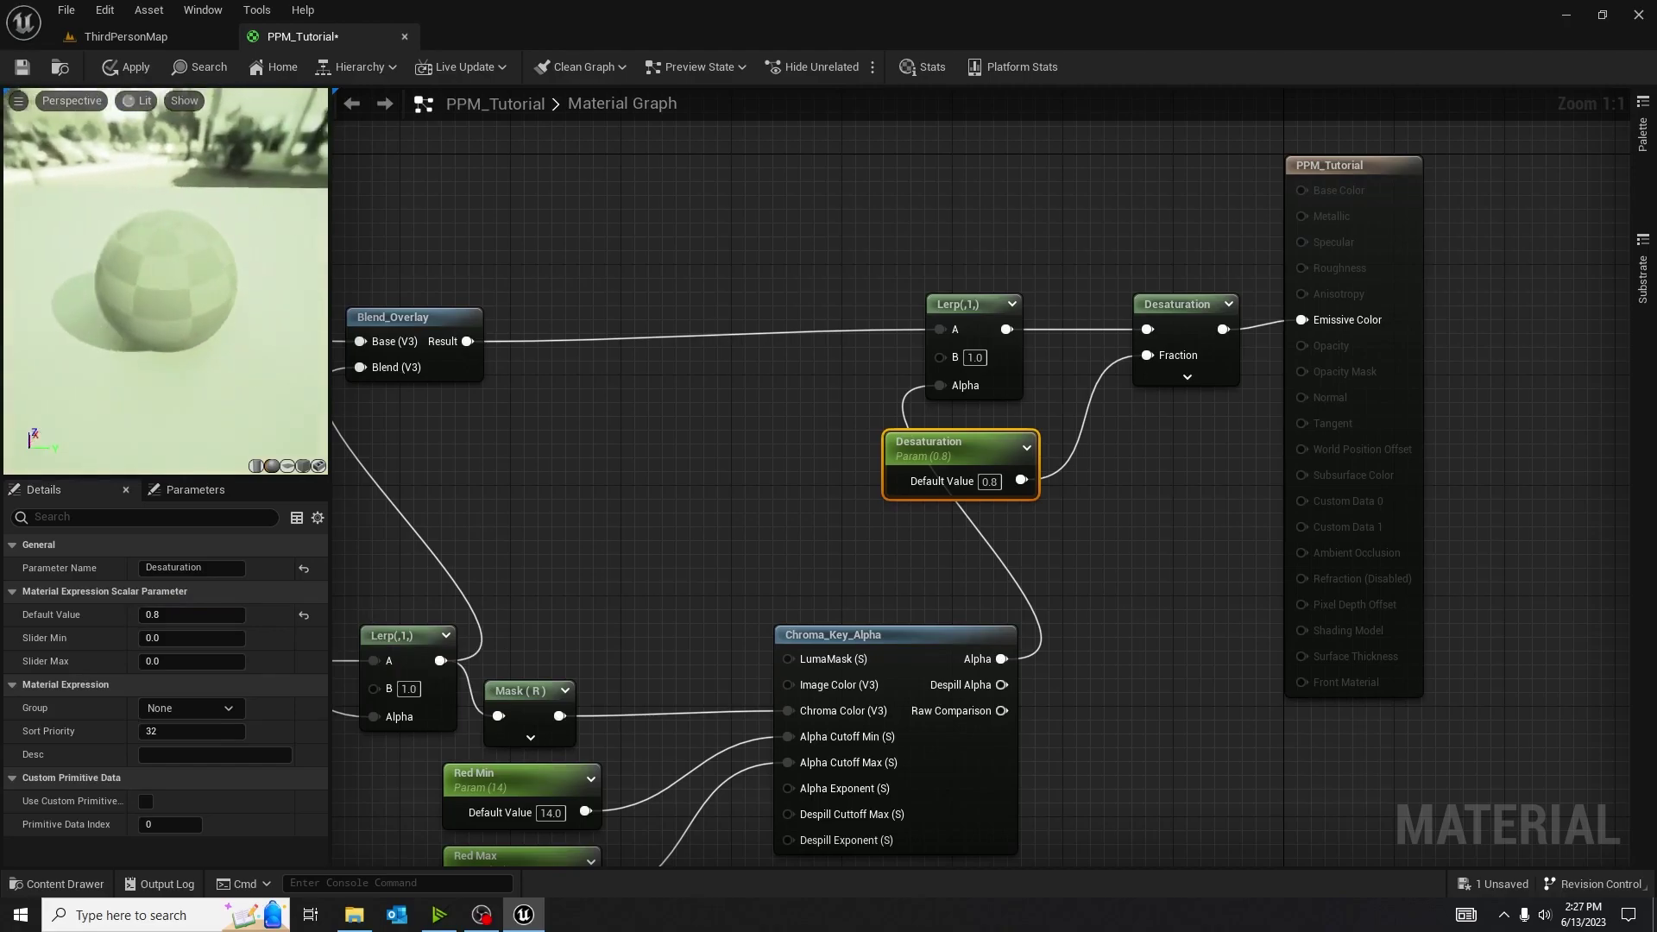
Set the Desaturation parameter's default value to 0.5.
click(176, 614)
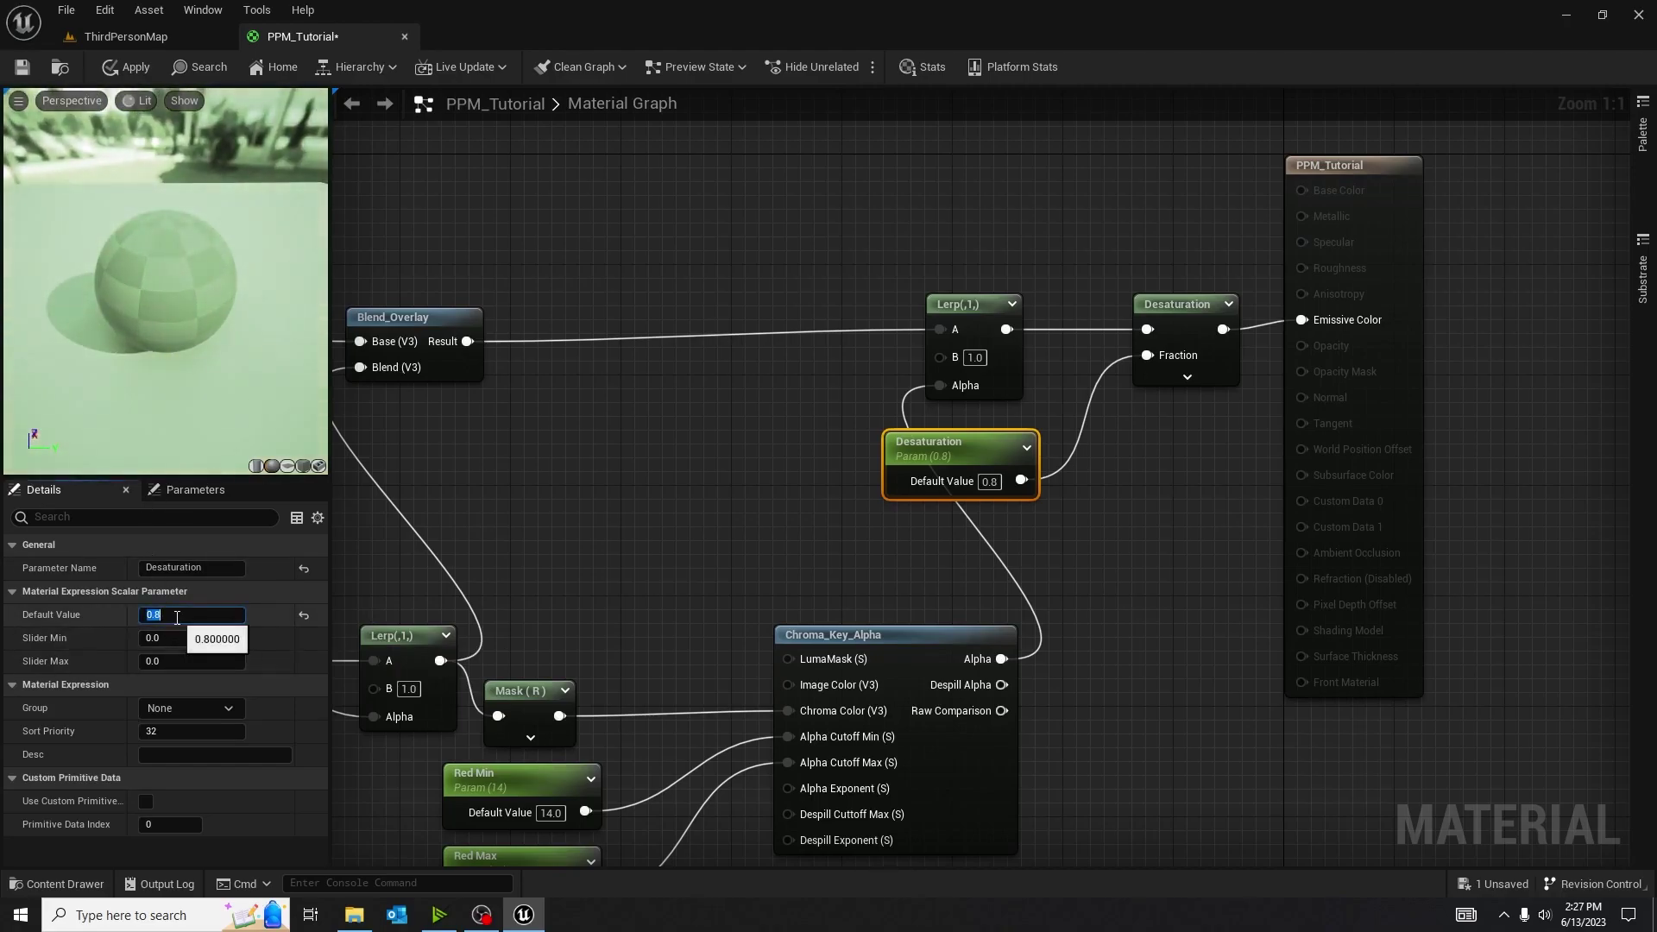
text(0.5)
key(Return)
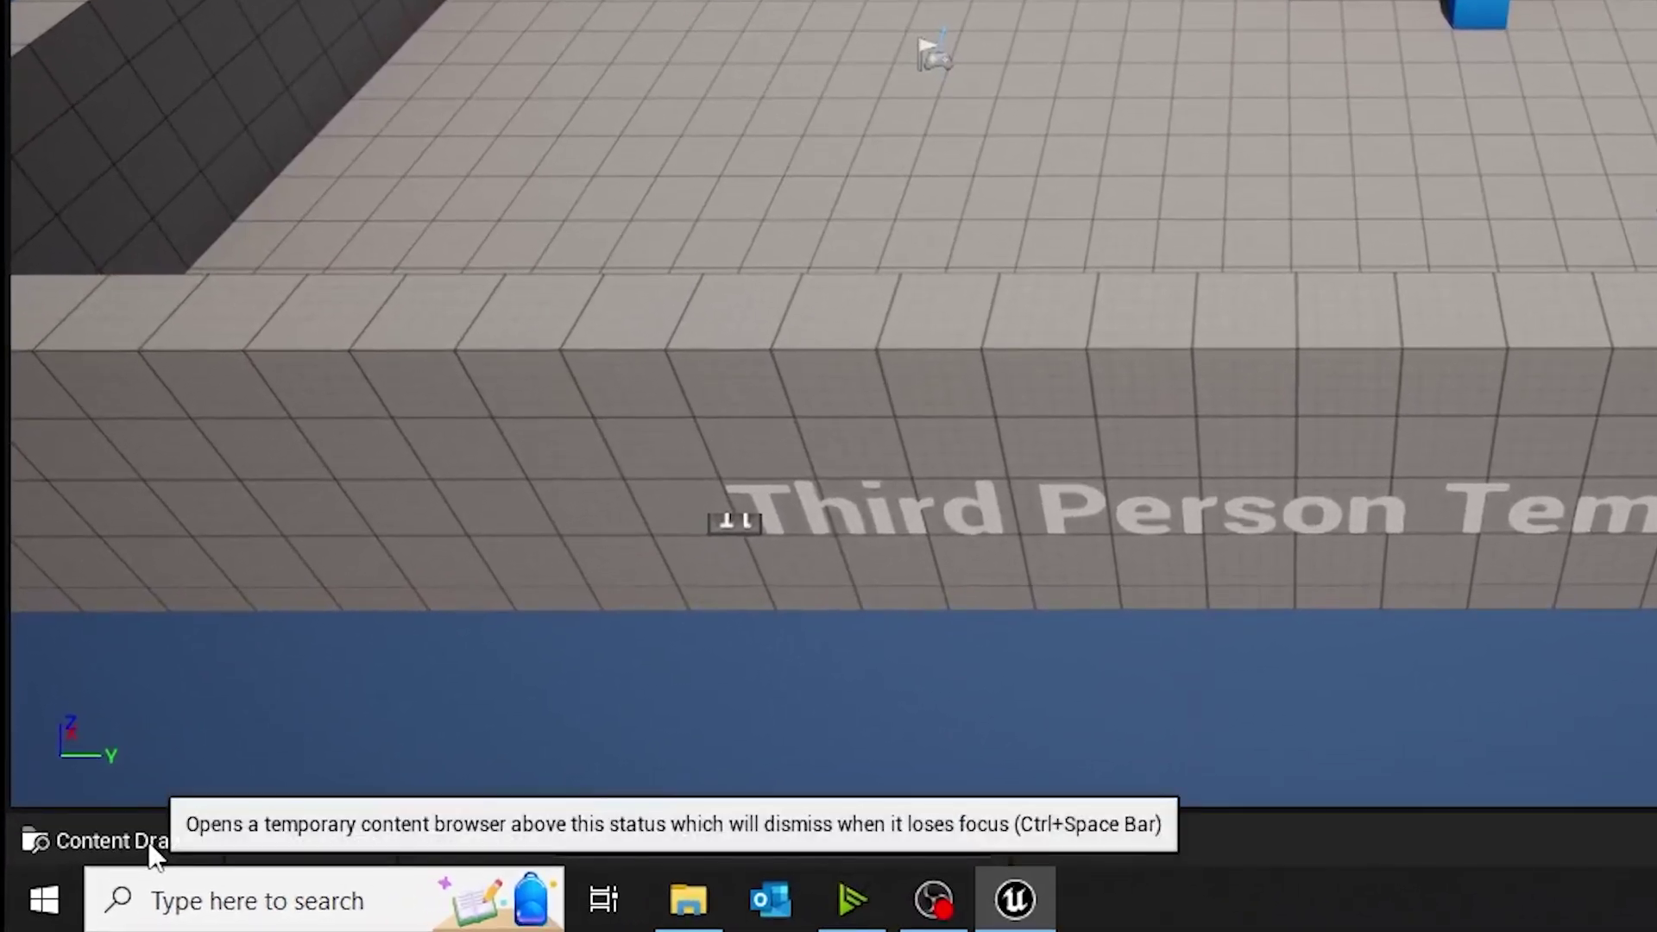
Open the BP_ThirdPersonCharacter blueprint from the Blueprints folder inside ThirdPerson.
click(76, 884)
click(797, 457)
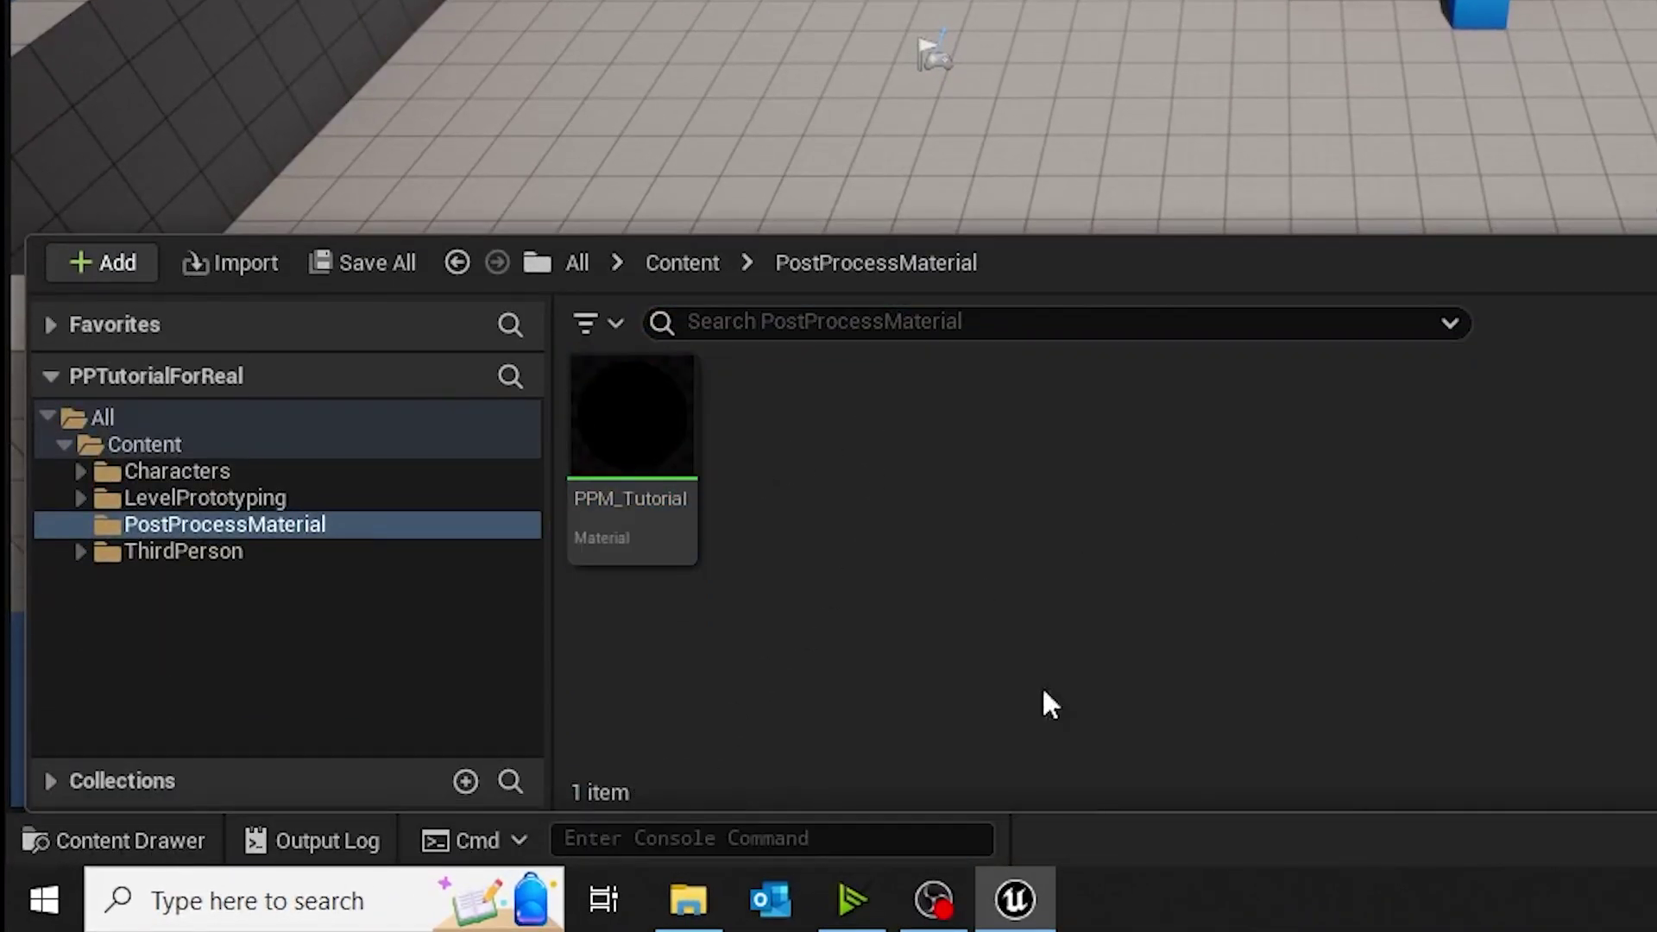
click(126, 561)
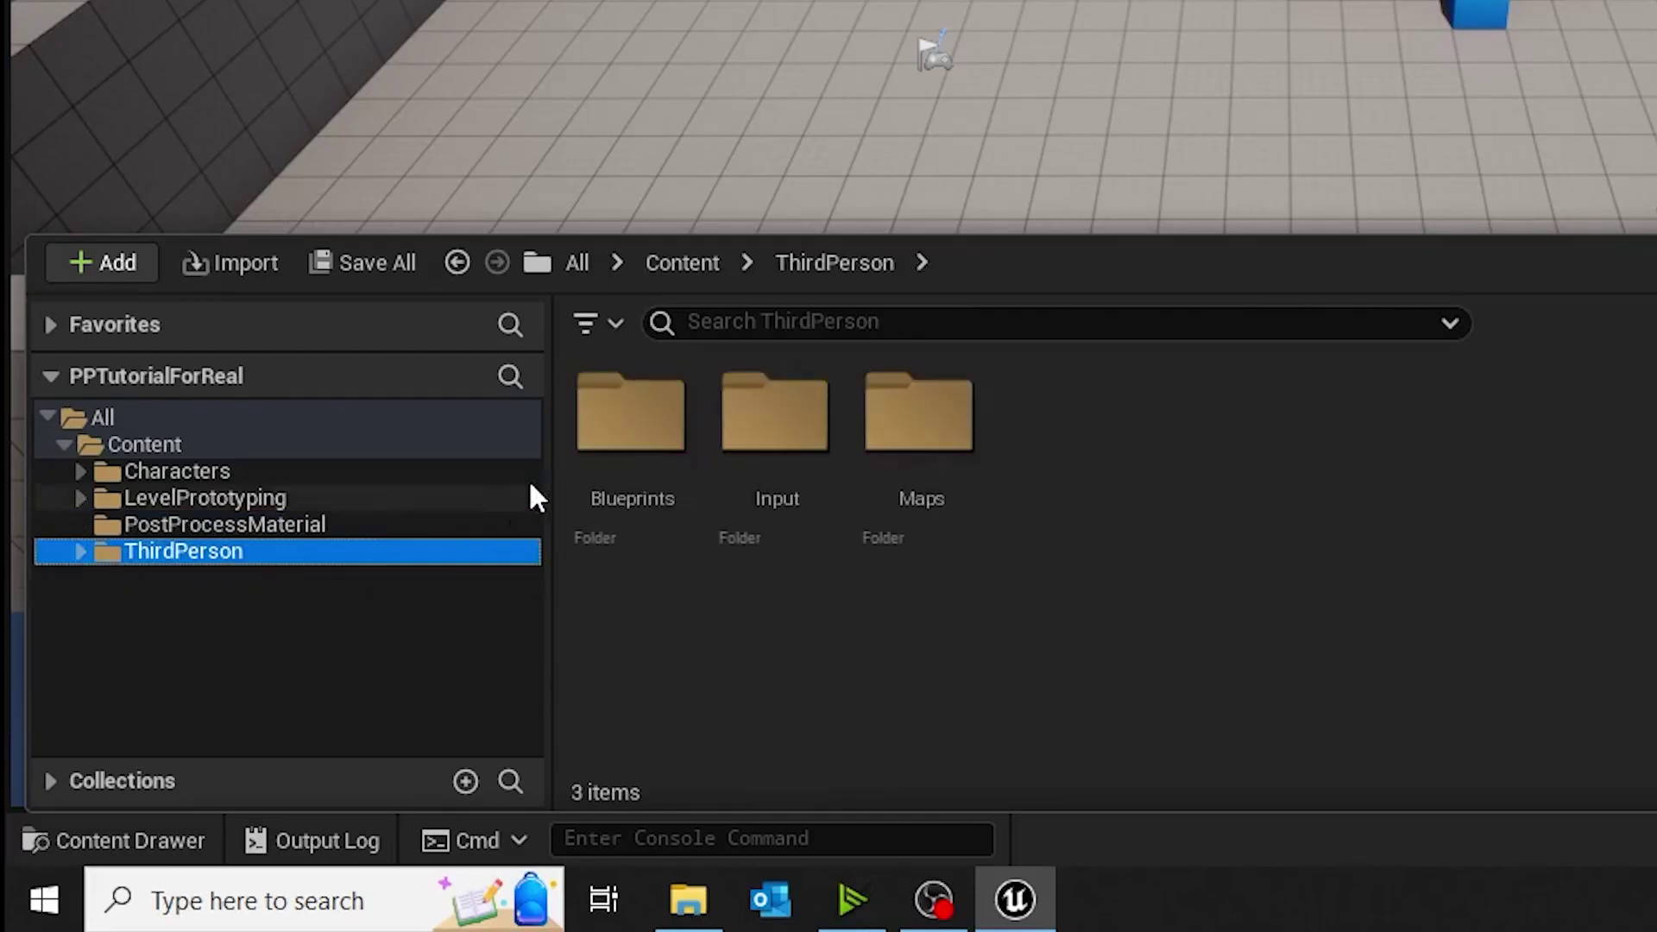
click(639, 483)
double_click(646, 535)
click(622, 555)
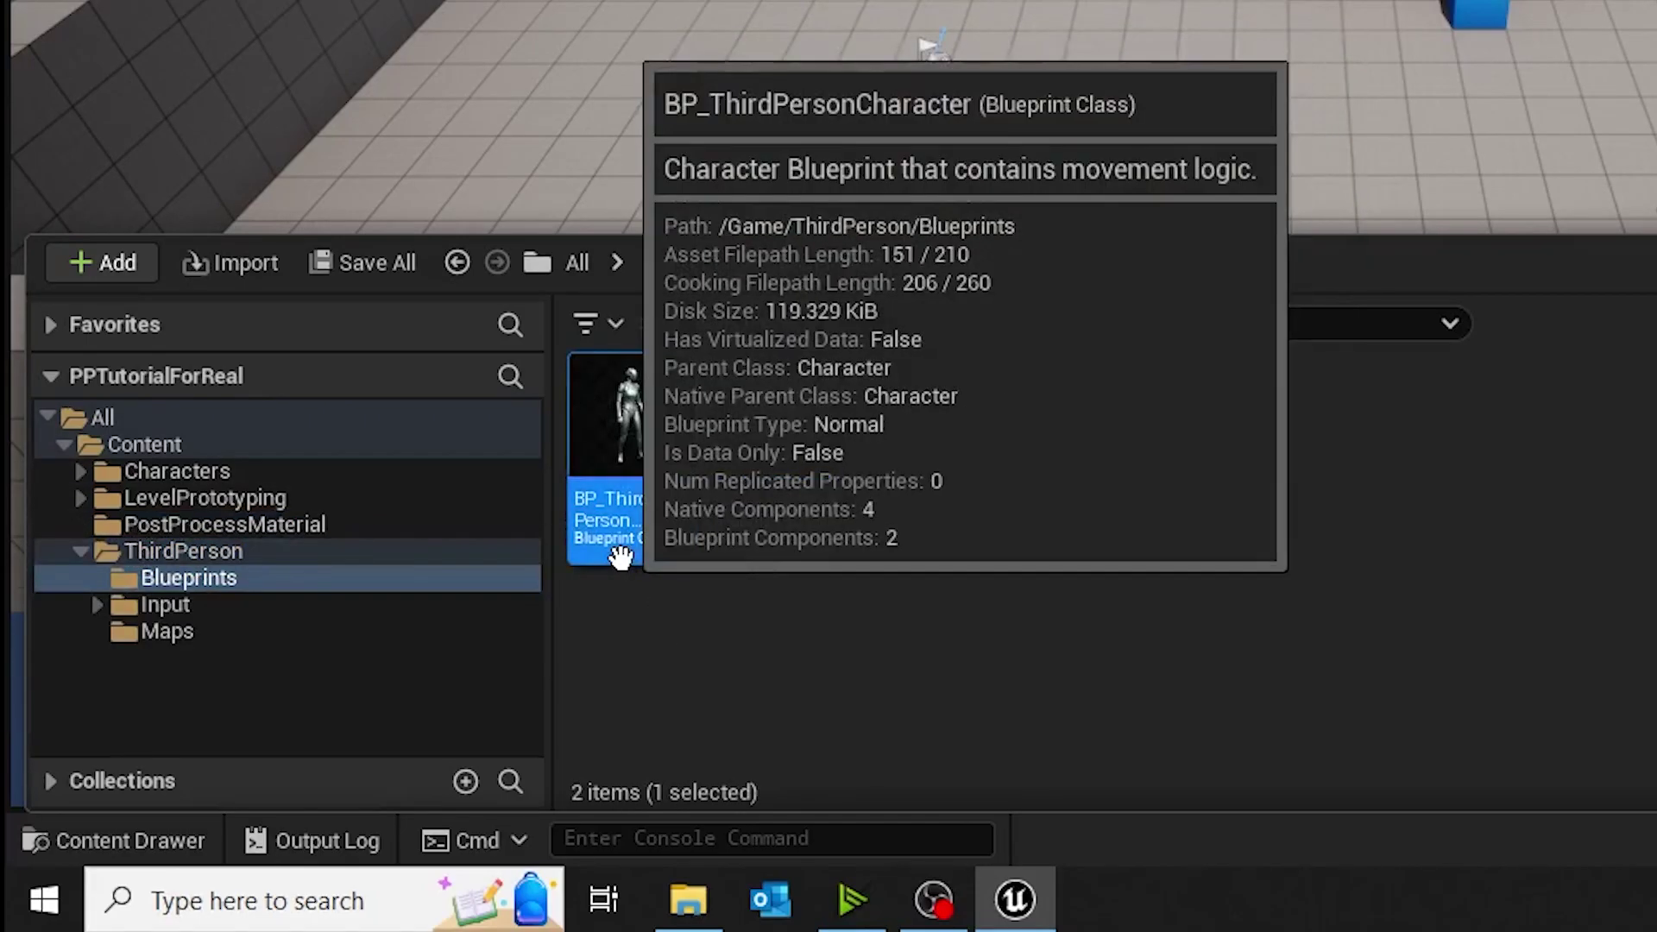
double_click(615, 550)
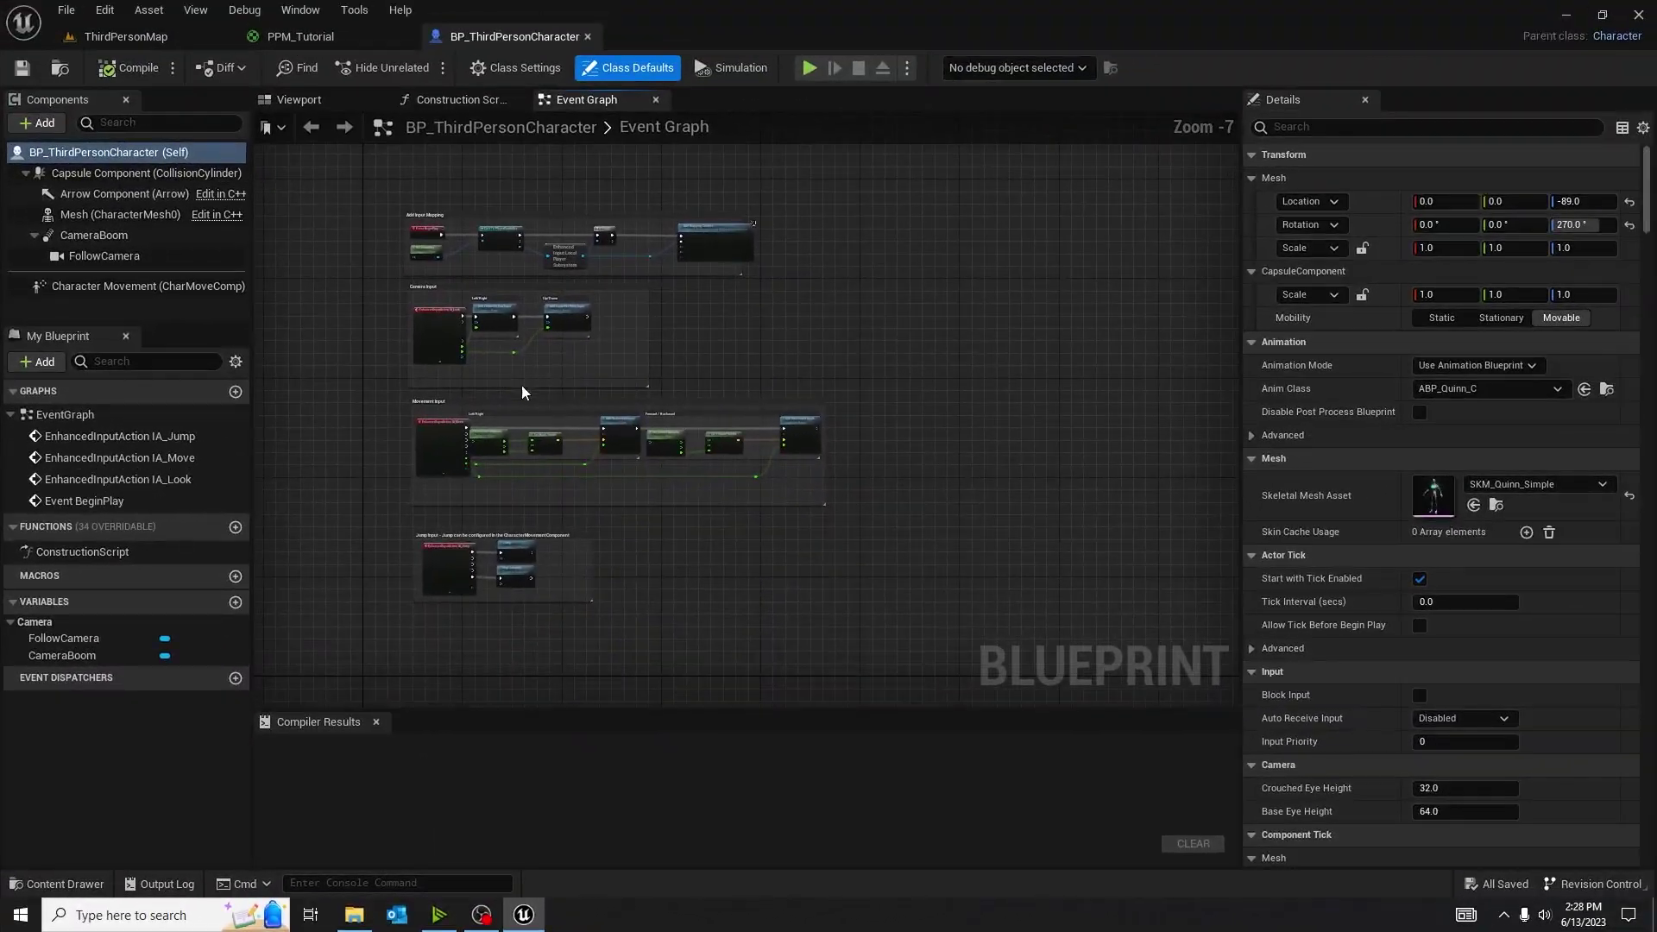
Add an F keyboard event to an empty area of the character's Event Graph.
scroll(521, 385, up, 3)
right_drag(540, 548, 690, 421)
right_click(492, 362)
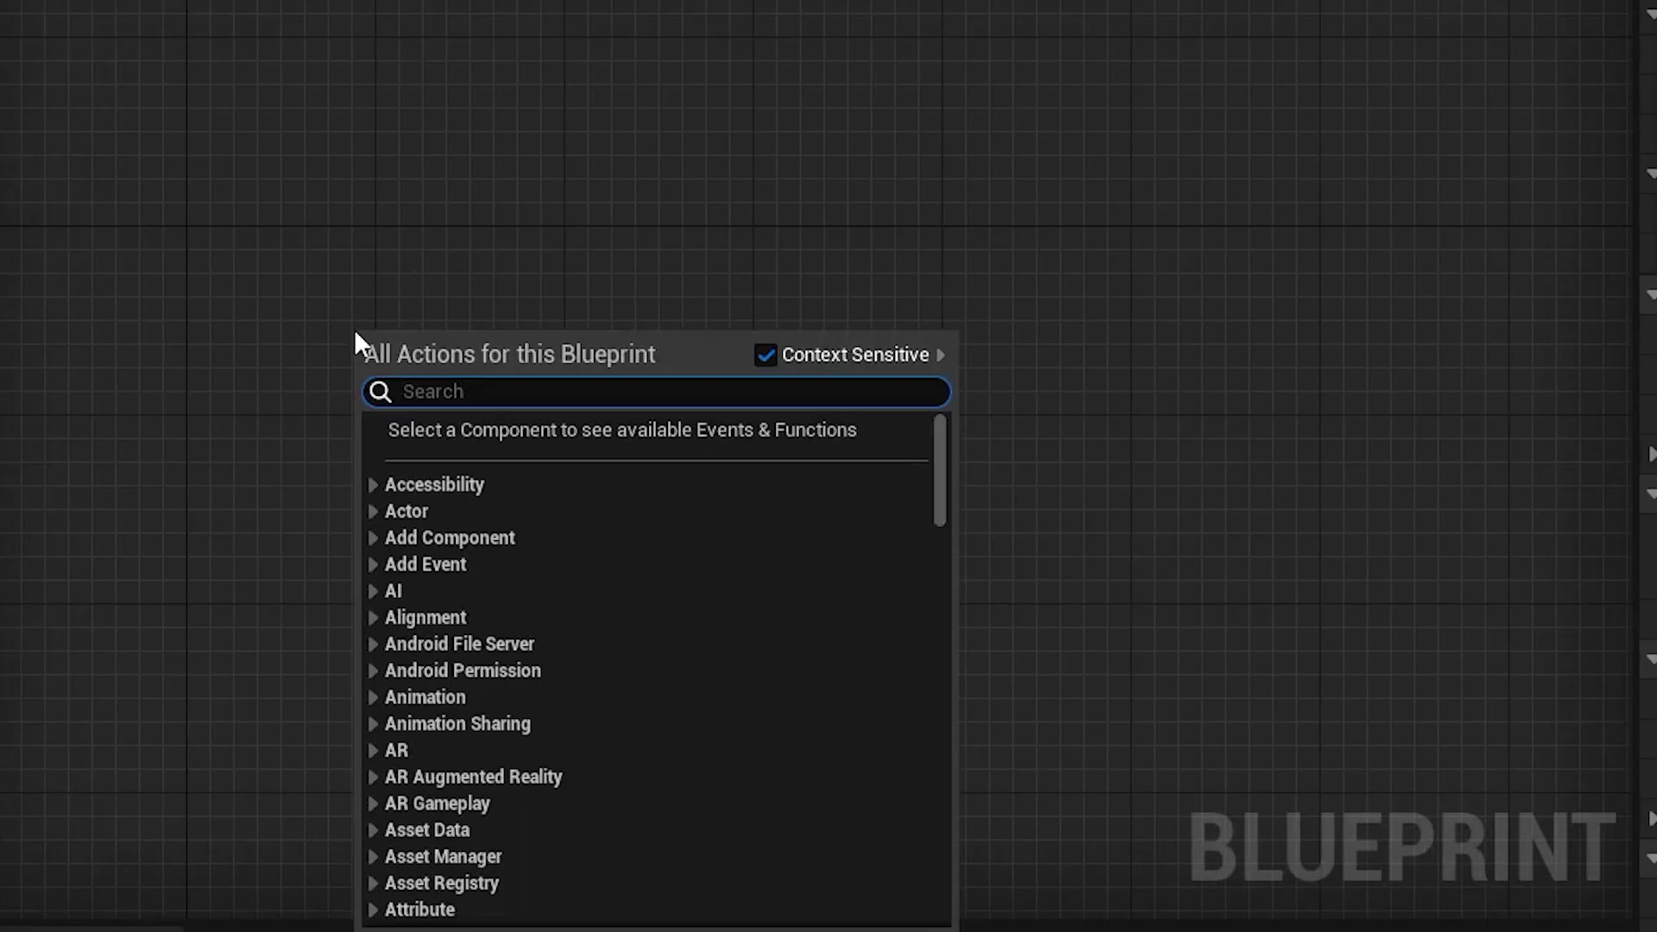
text(F key)
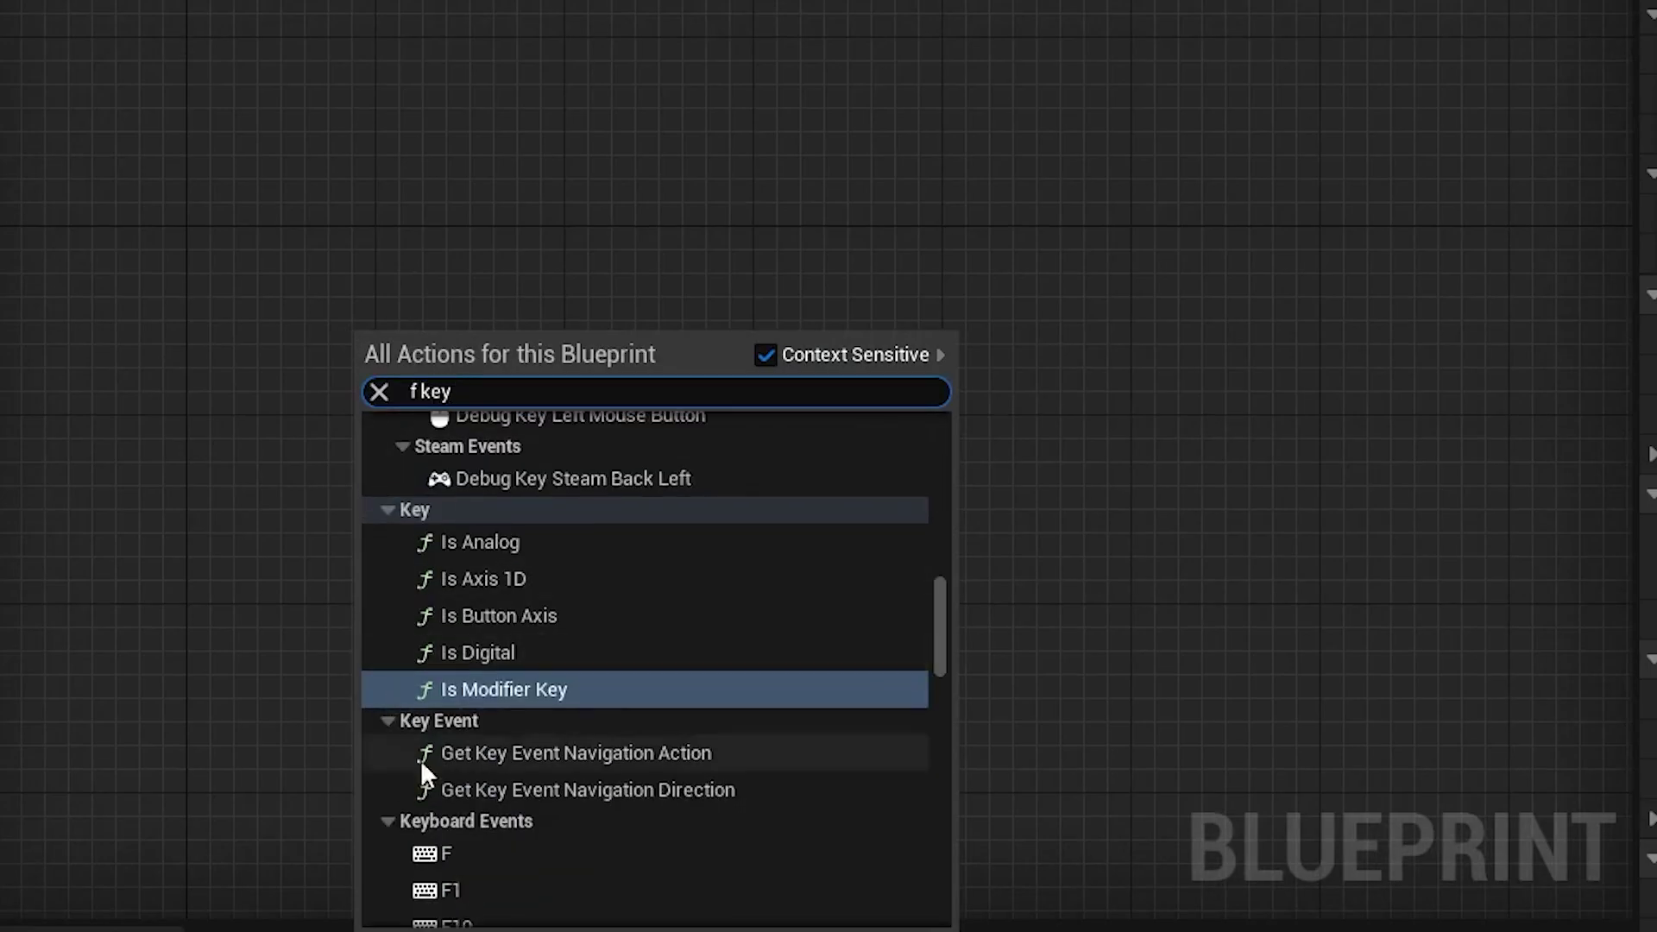
click(453, 841)
Add a Flip Flop node driven by the F event's Pressed output and align it with the event.
scroll(458, 850, up, 2)
drag(354, 424, 646, 437)
text(flip)
key(Return)
key(q)
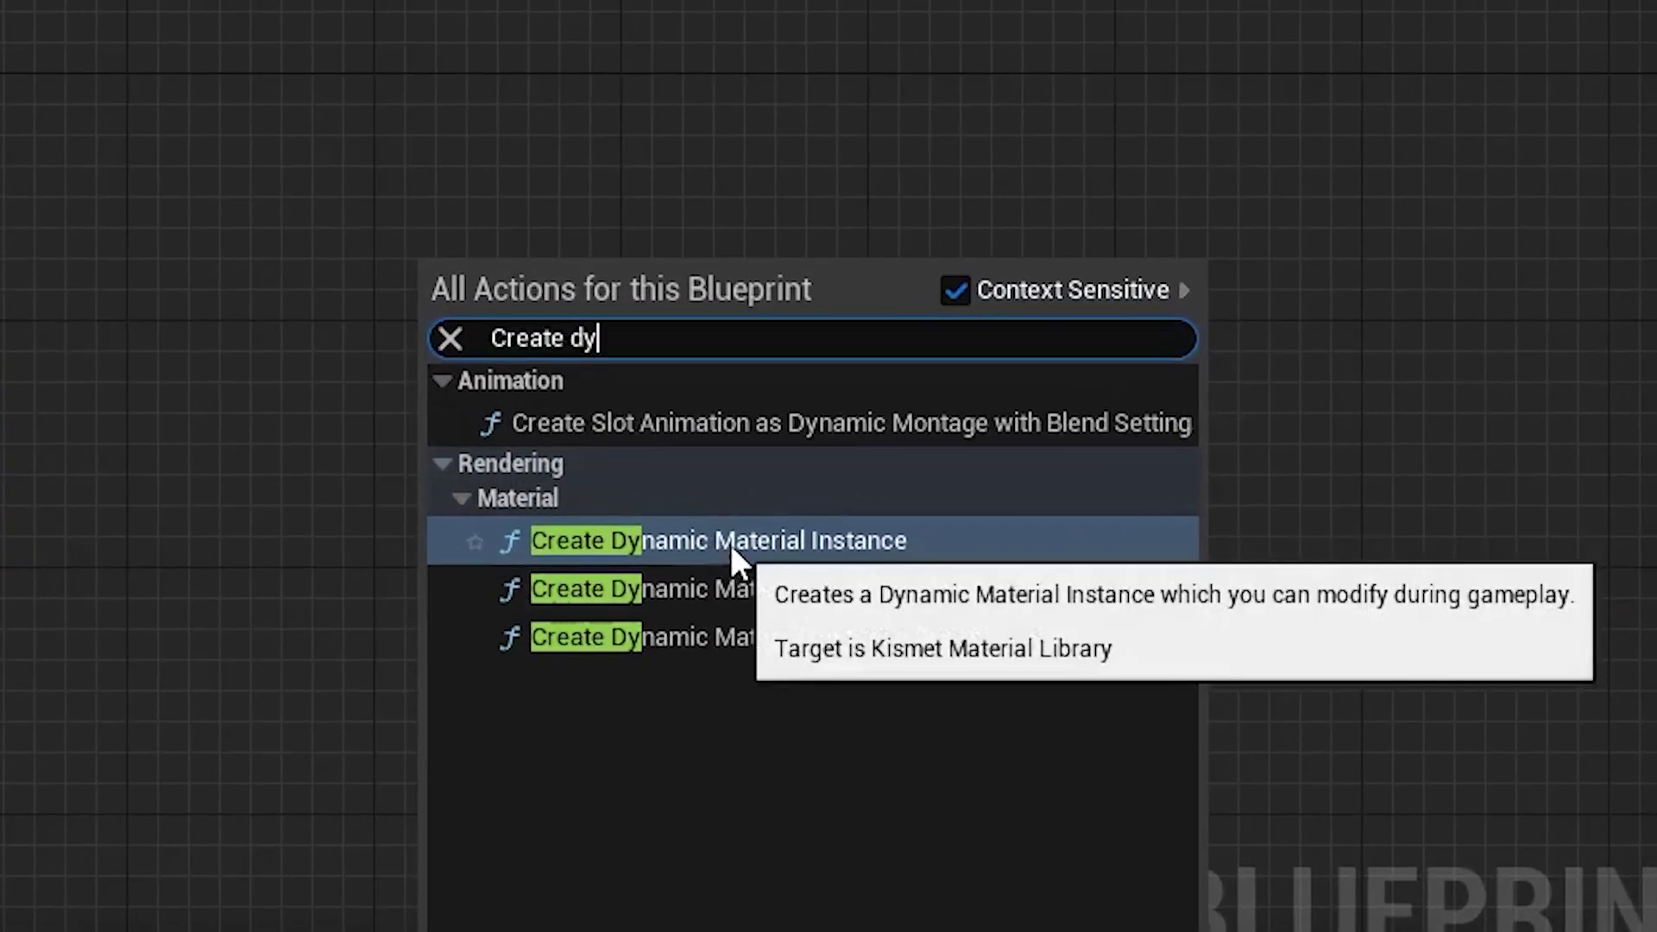
Add a Create Dynamic Material Instance node with PPM_Tutorial as its parent and place it further along the graph.
click(730, 544)
click(589, 417)
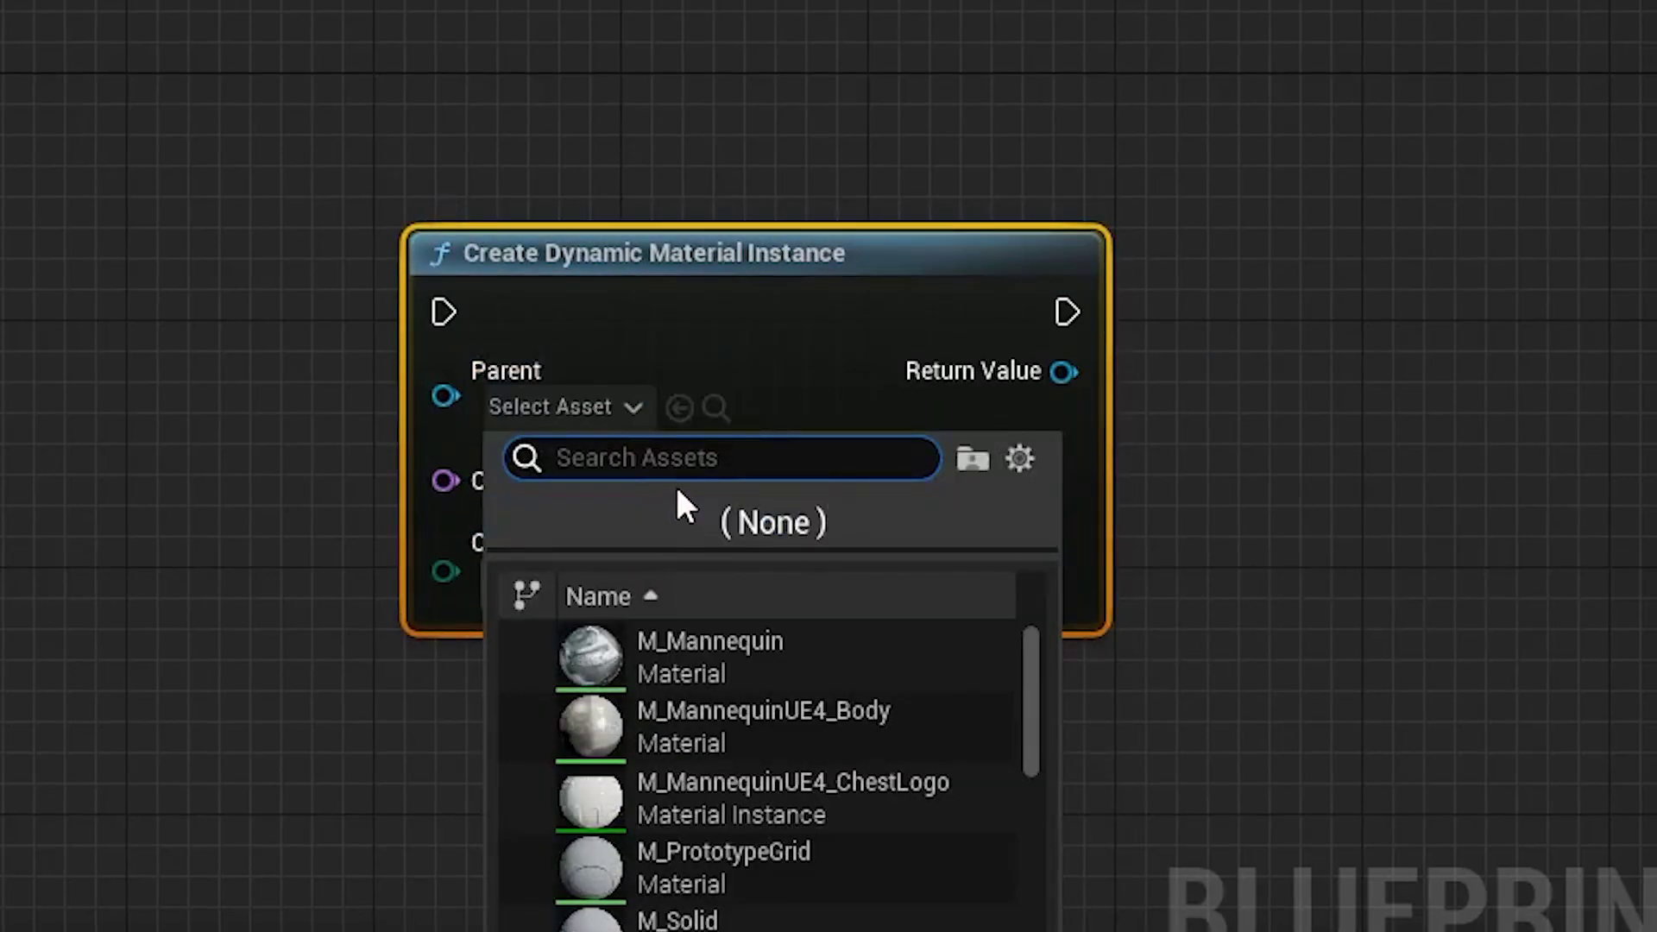
text(PPM)
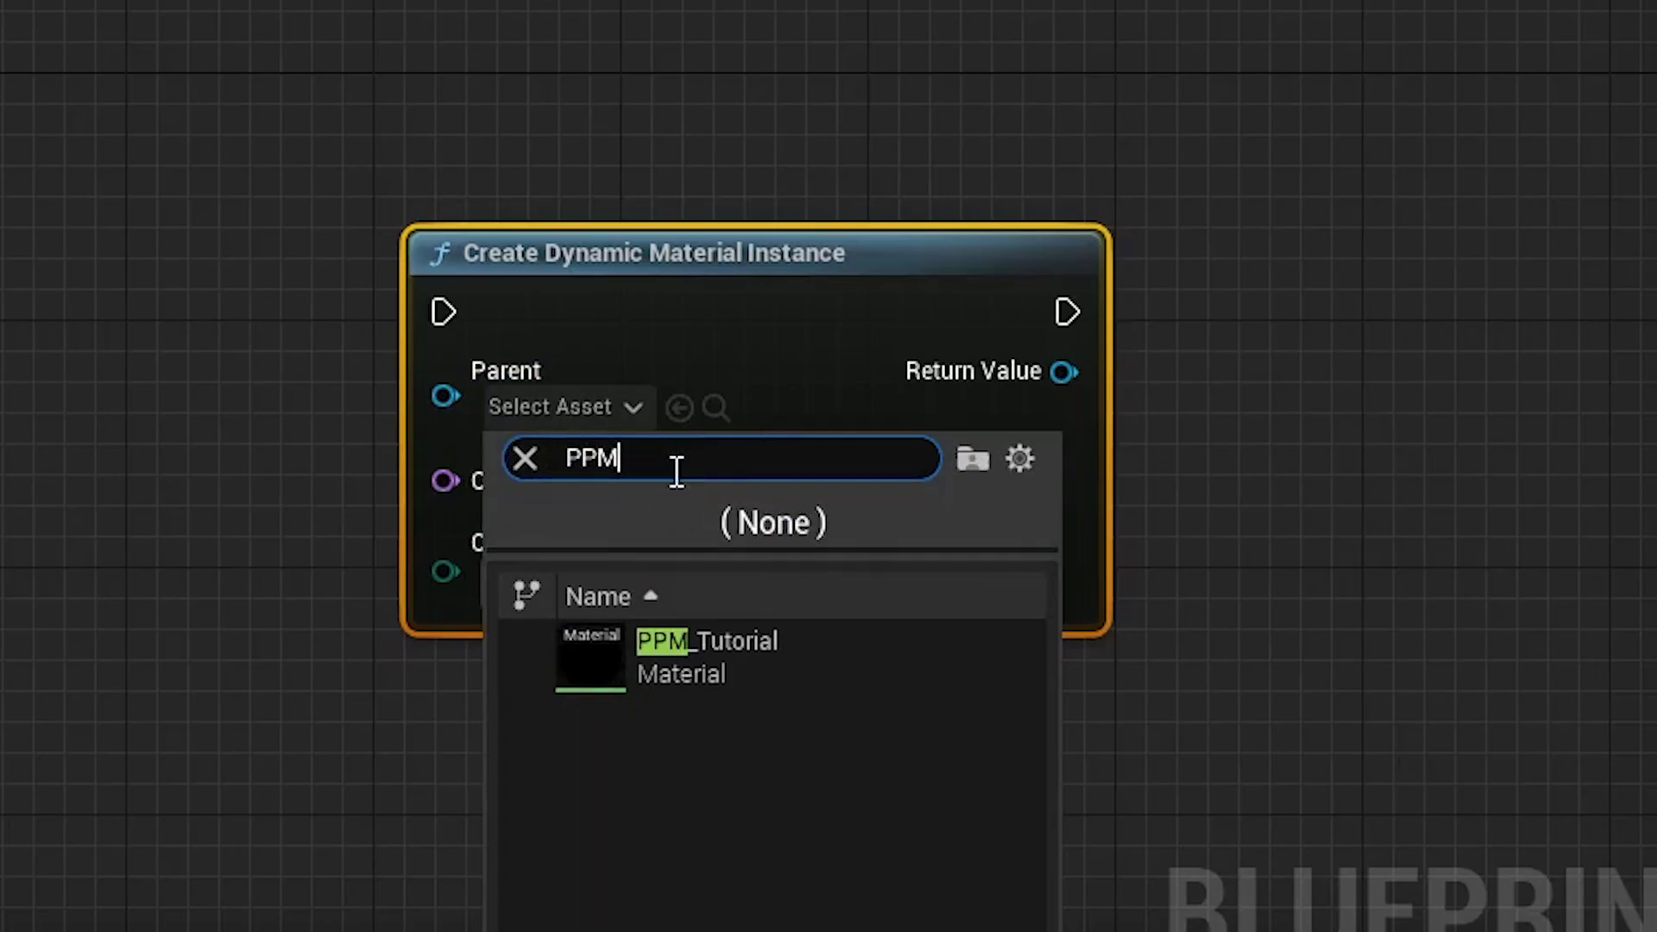
click(744, 660)
drag(780, 263, 1196, 256)
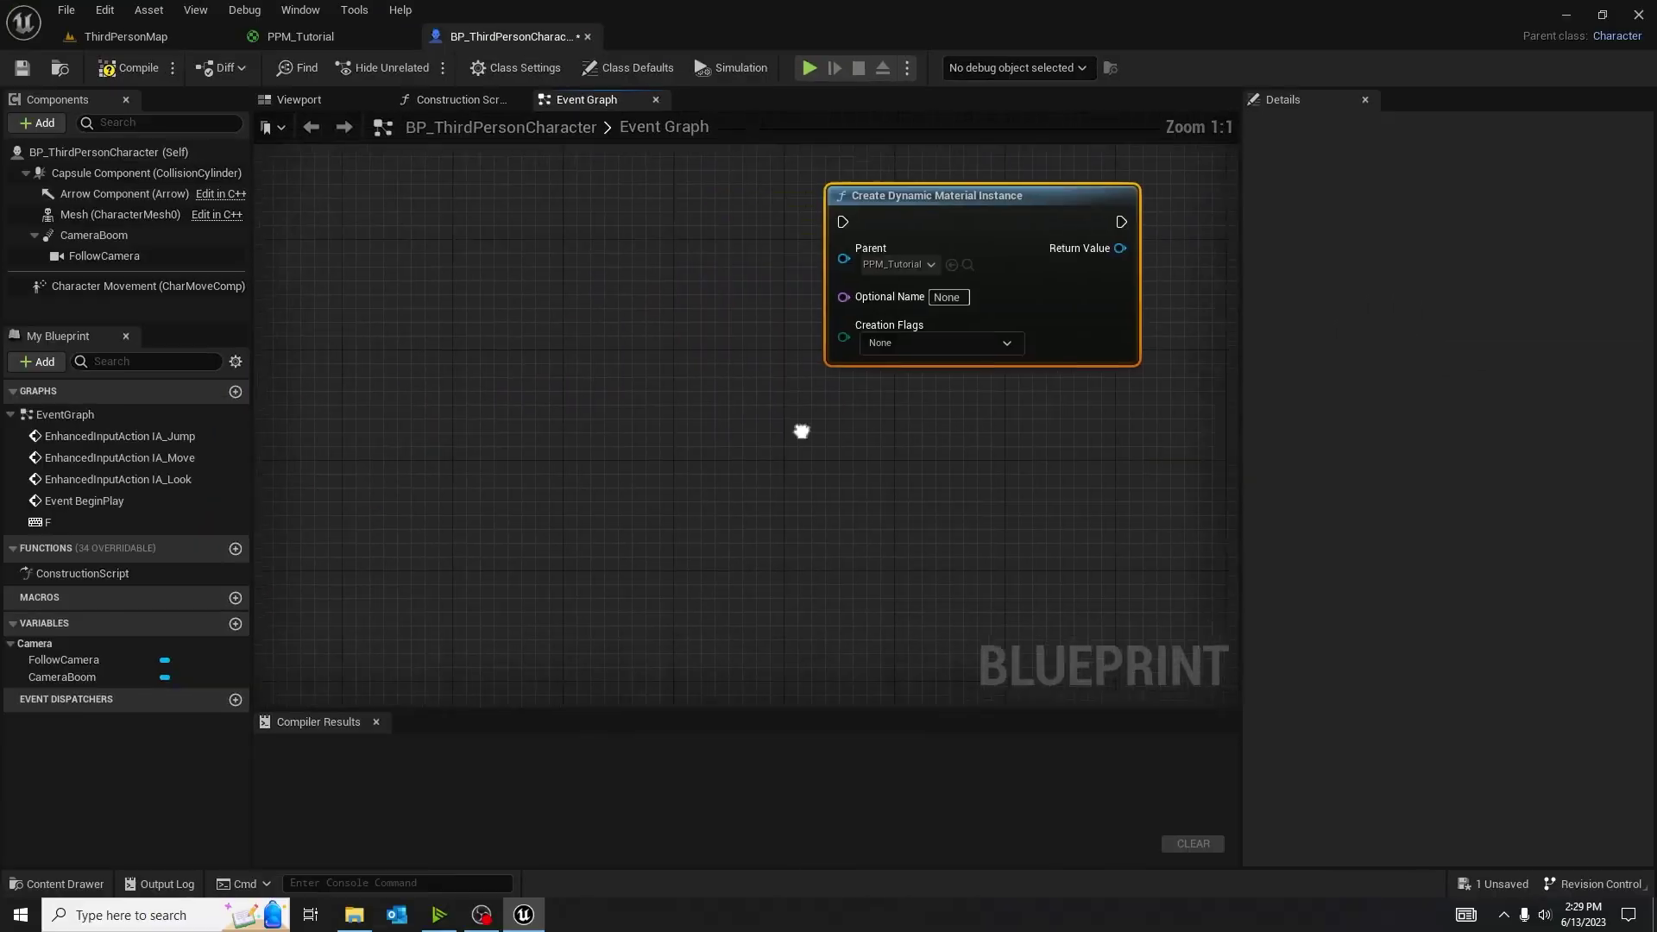
scroll(800, 429, down, 3)
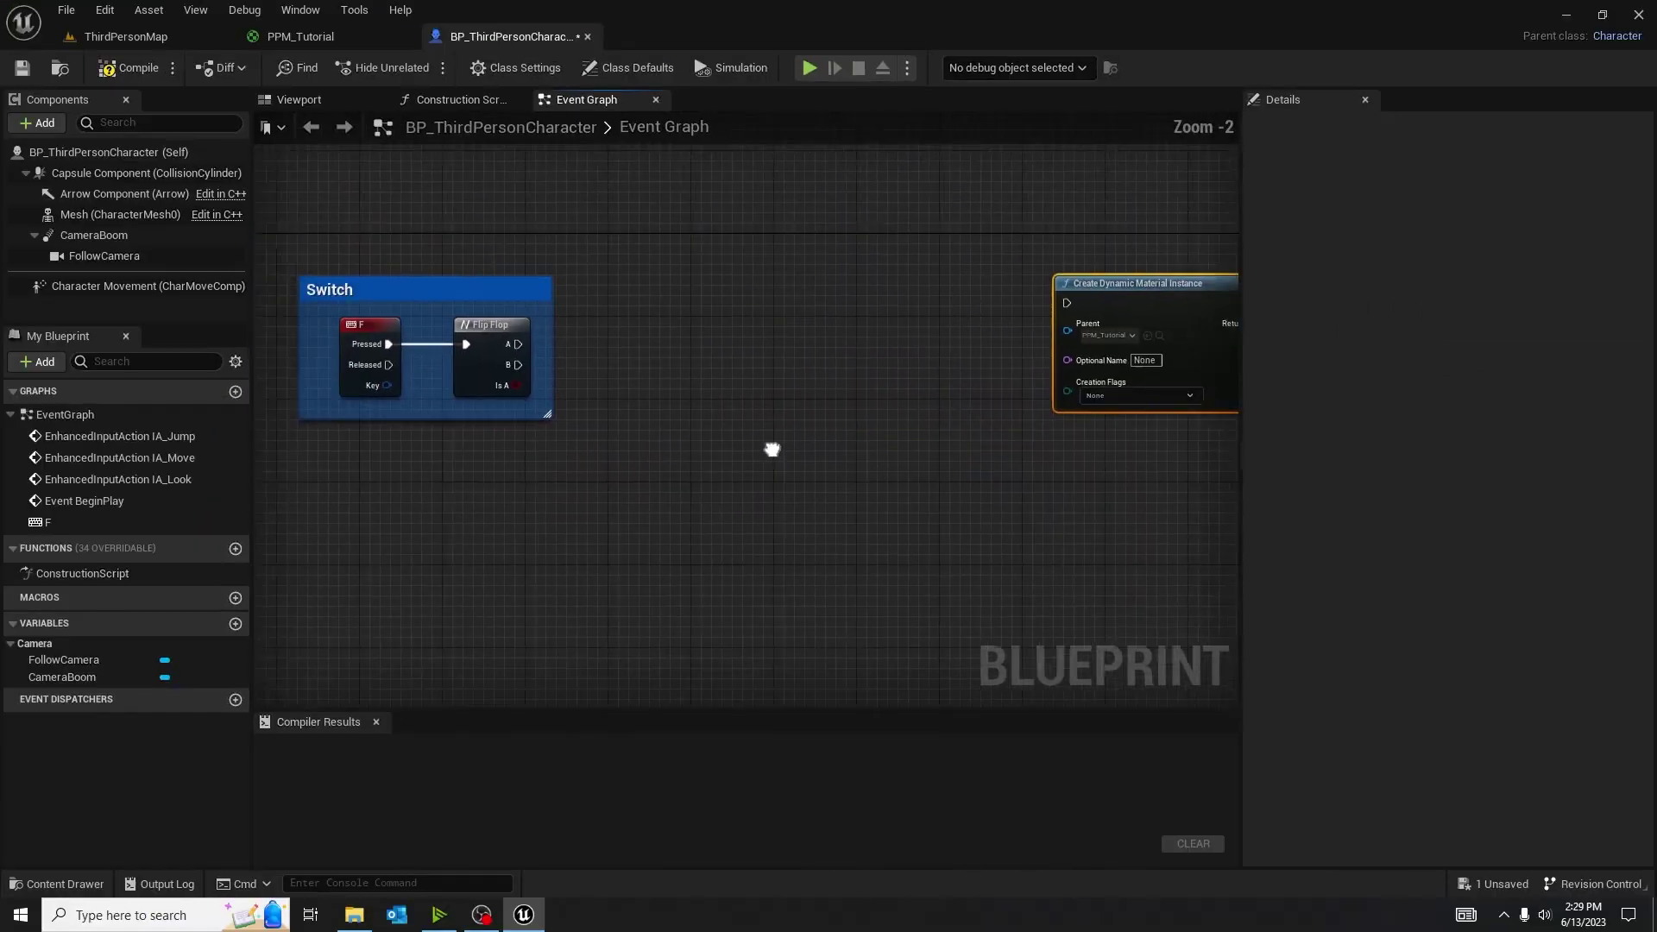
right_click(625, 271)
text(Camera)
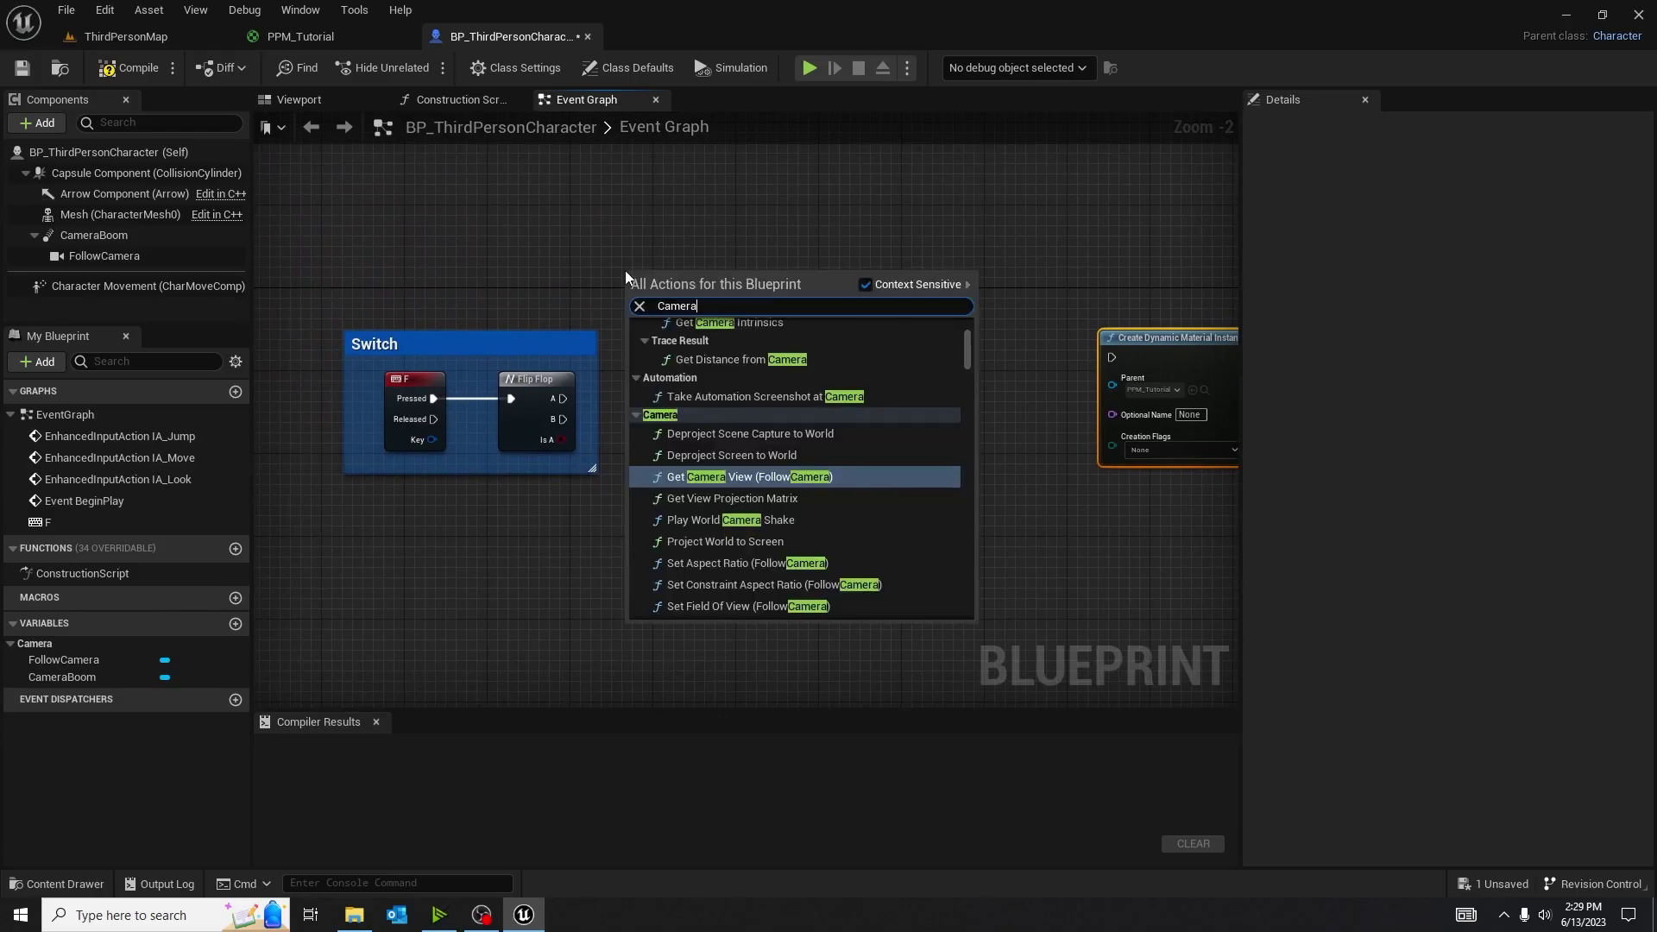
click(525, 259)
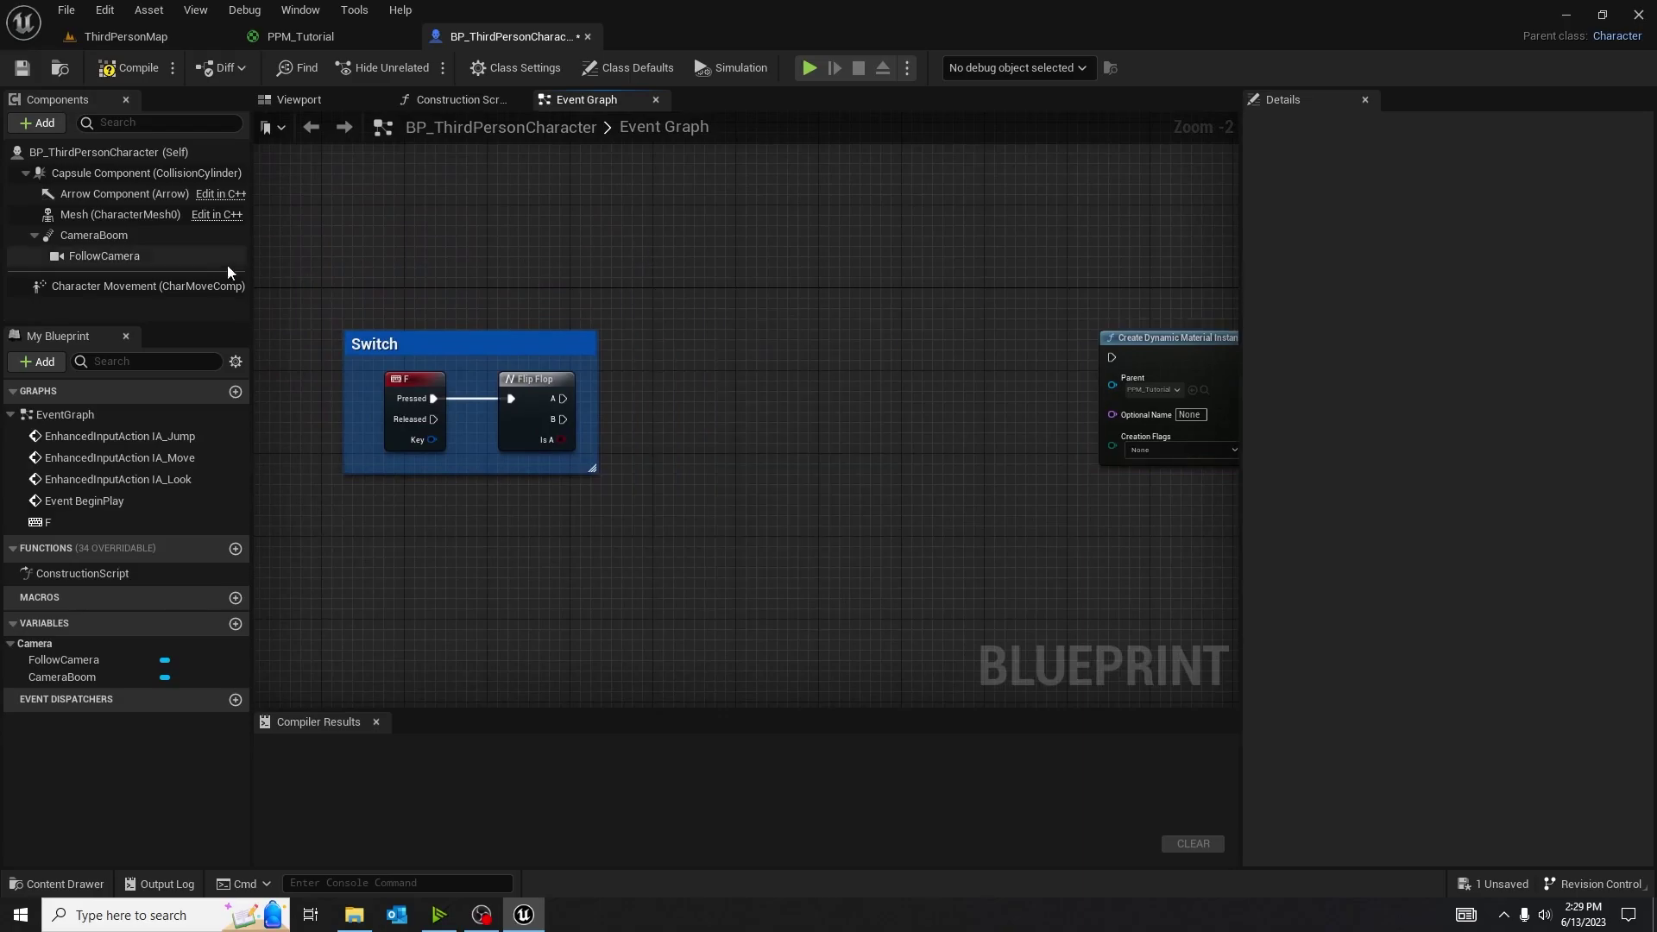
Place a Follow Camera reference in the graph and connect it as the target of a Set Post Process Settings node.
drag(101, 257, 728, 308)
right_drag(863, 403, 597, 412)
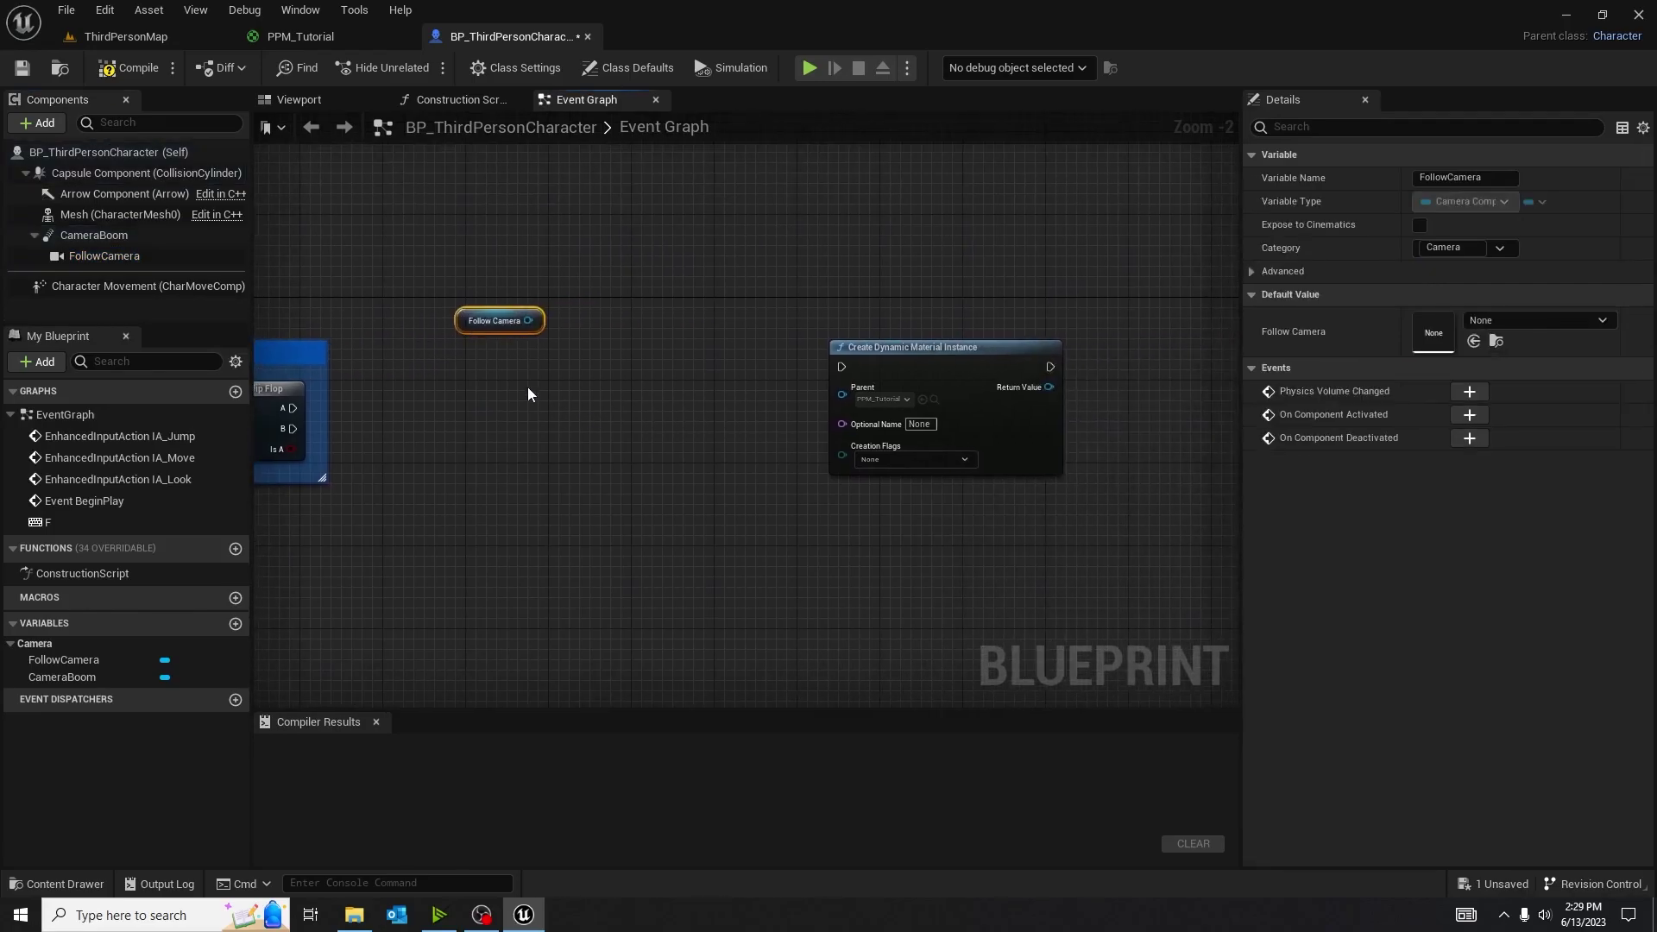
drag(528, 321, 801, 286)
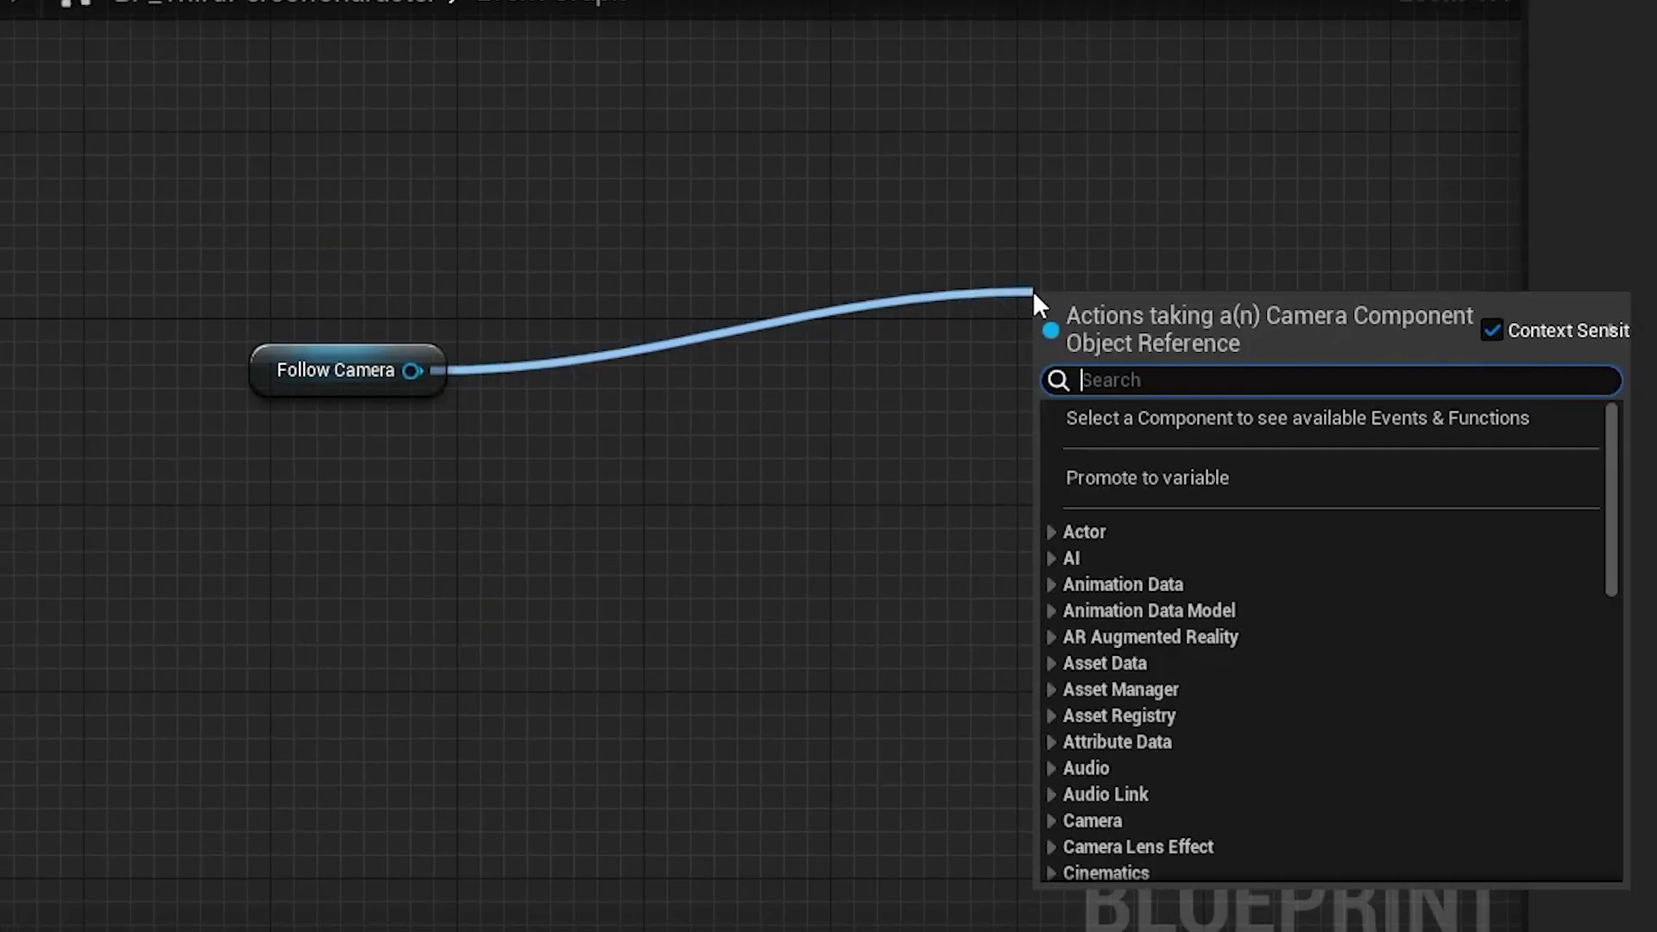
text(set)
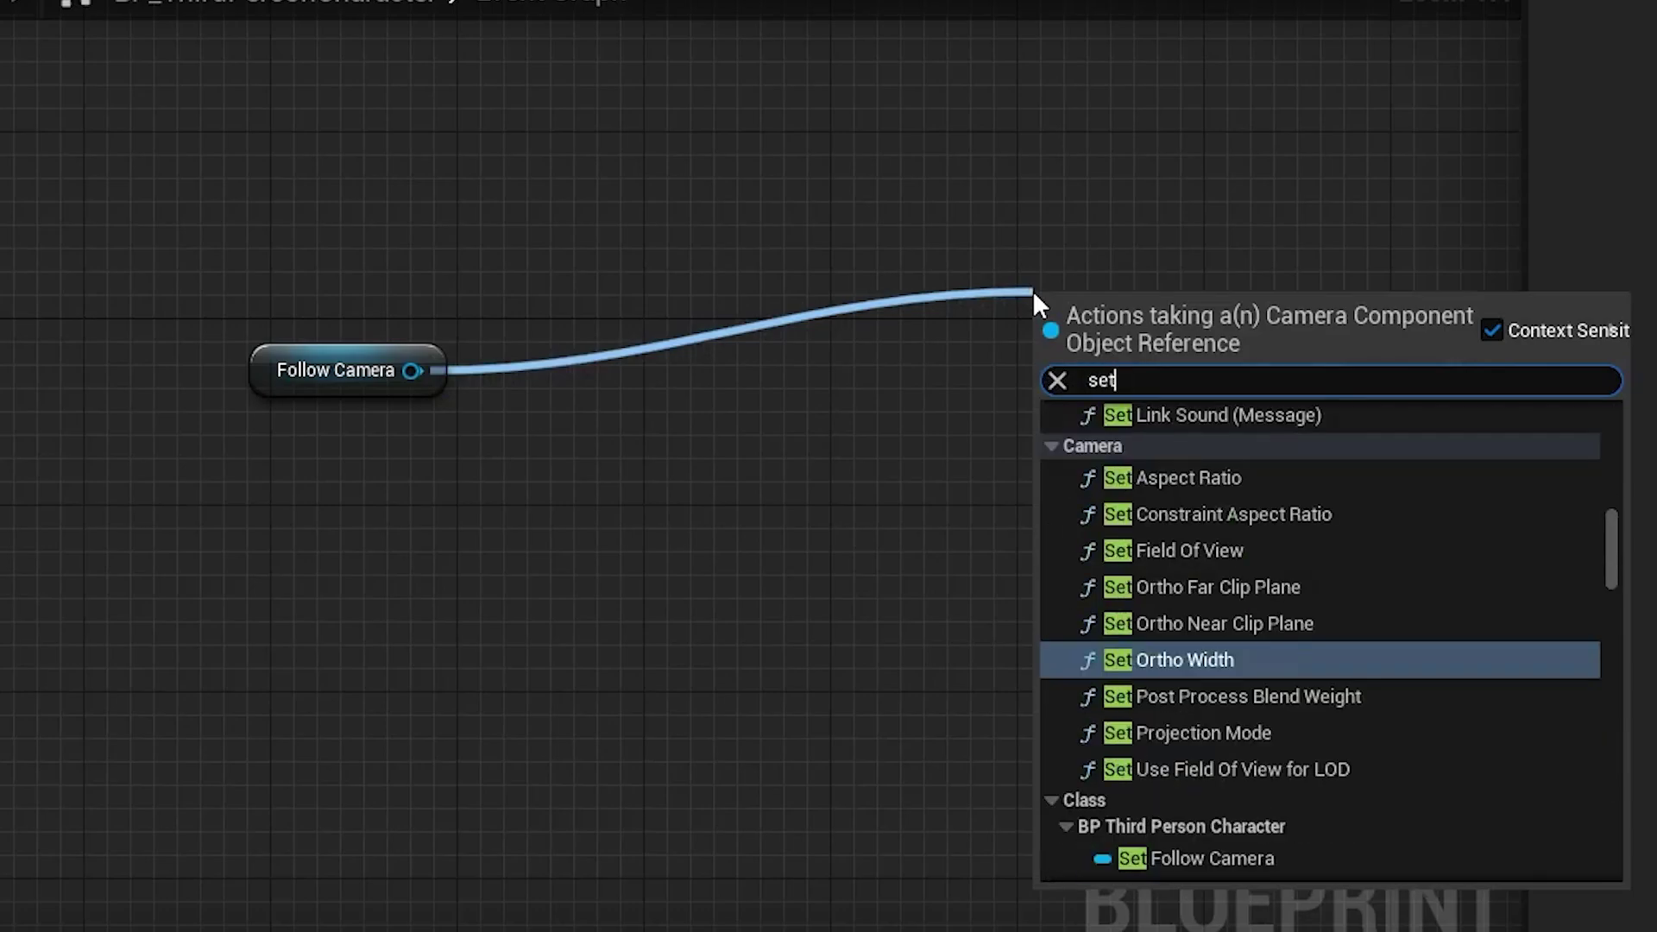
text( post)
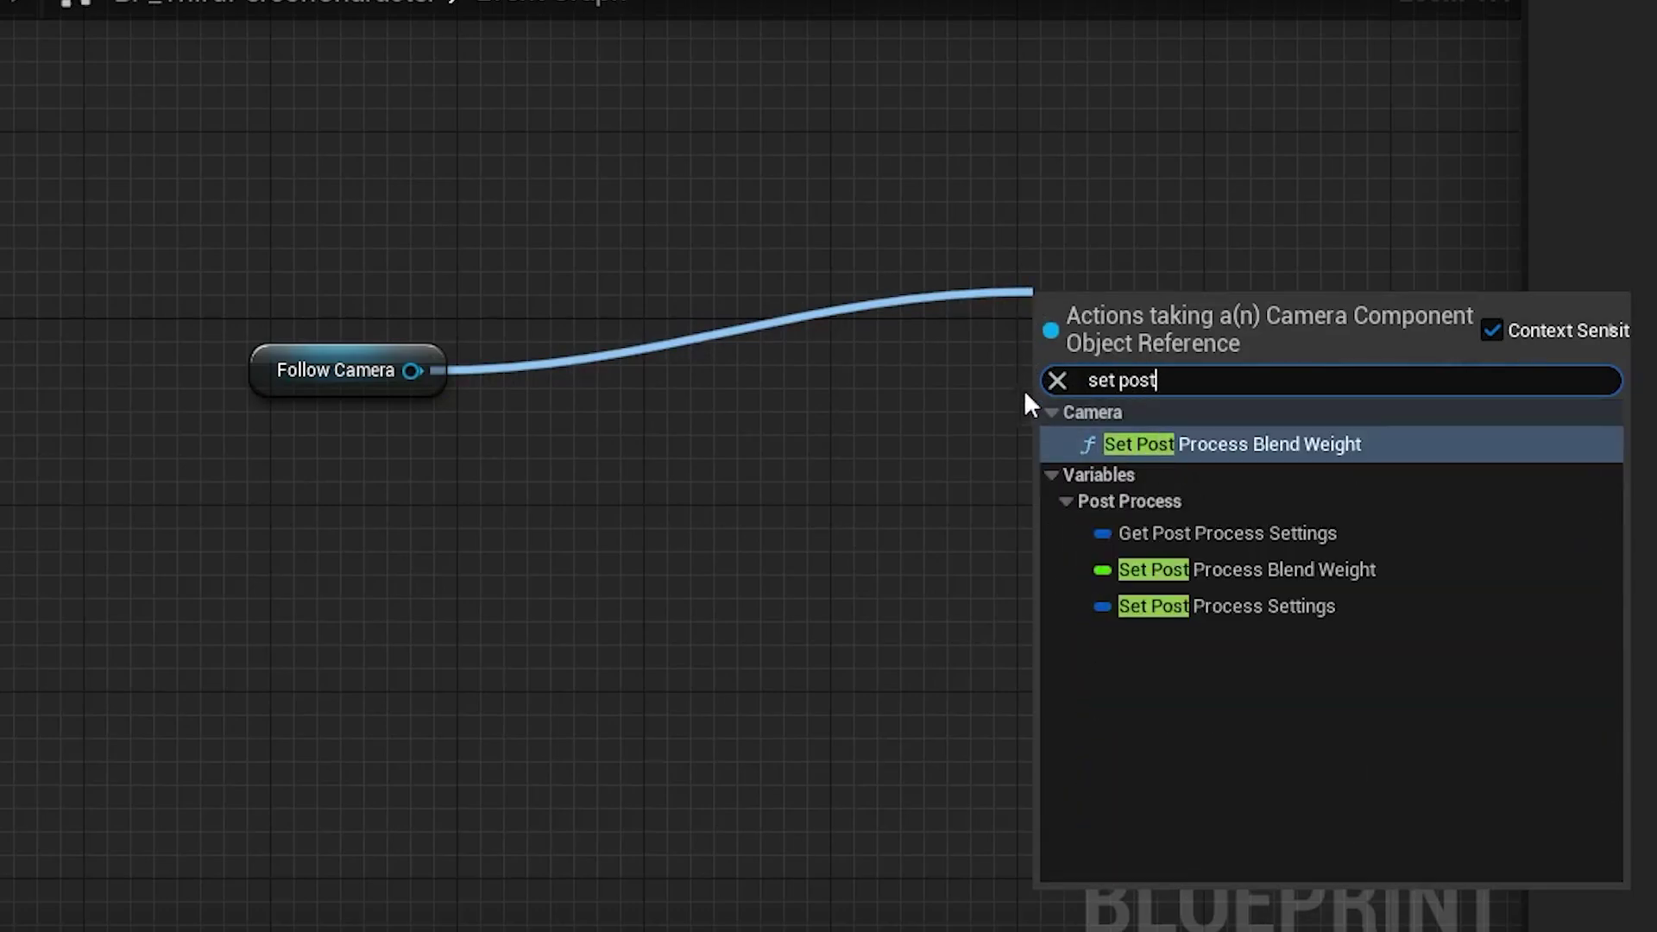
click(1276, 599)
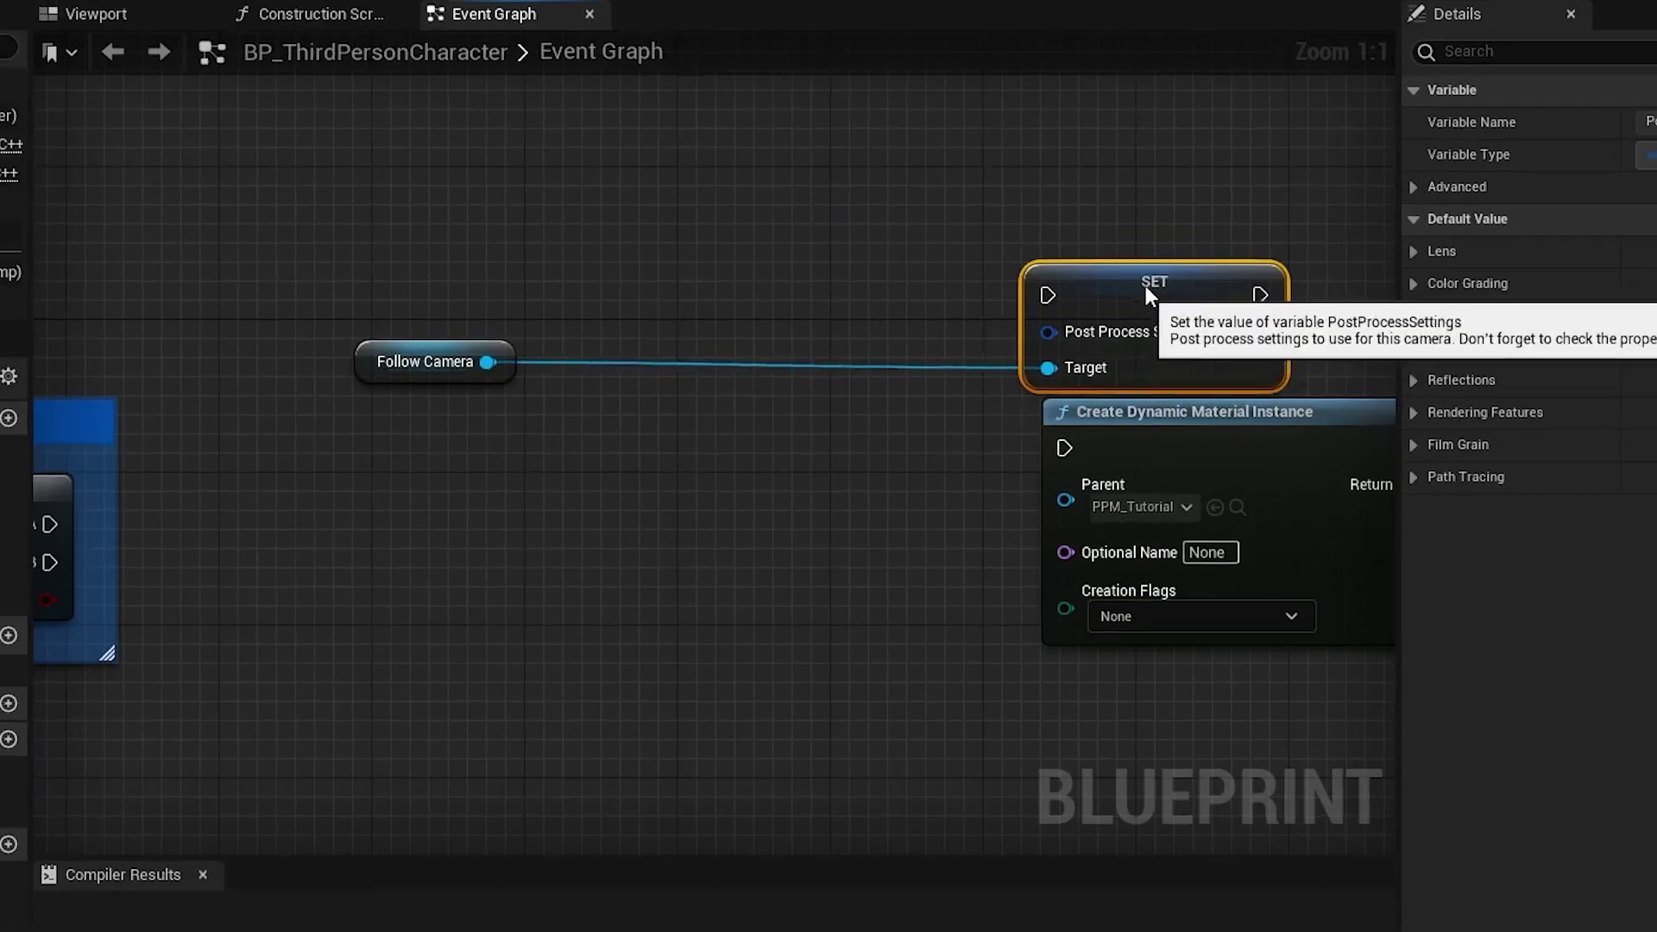
Feed the Set node's Post Process Settings from a Make PostProcessSettings node placed in front of it.
drag(1047, 333, 887, 378)
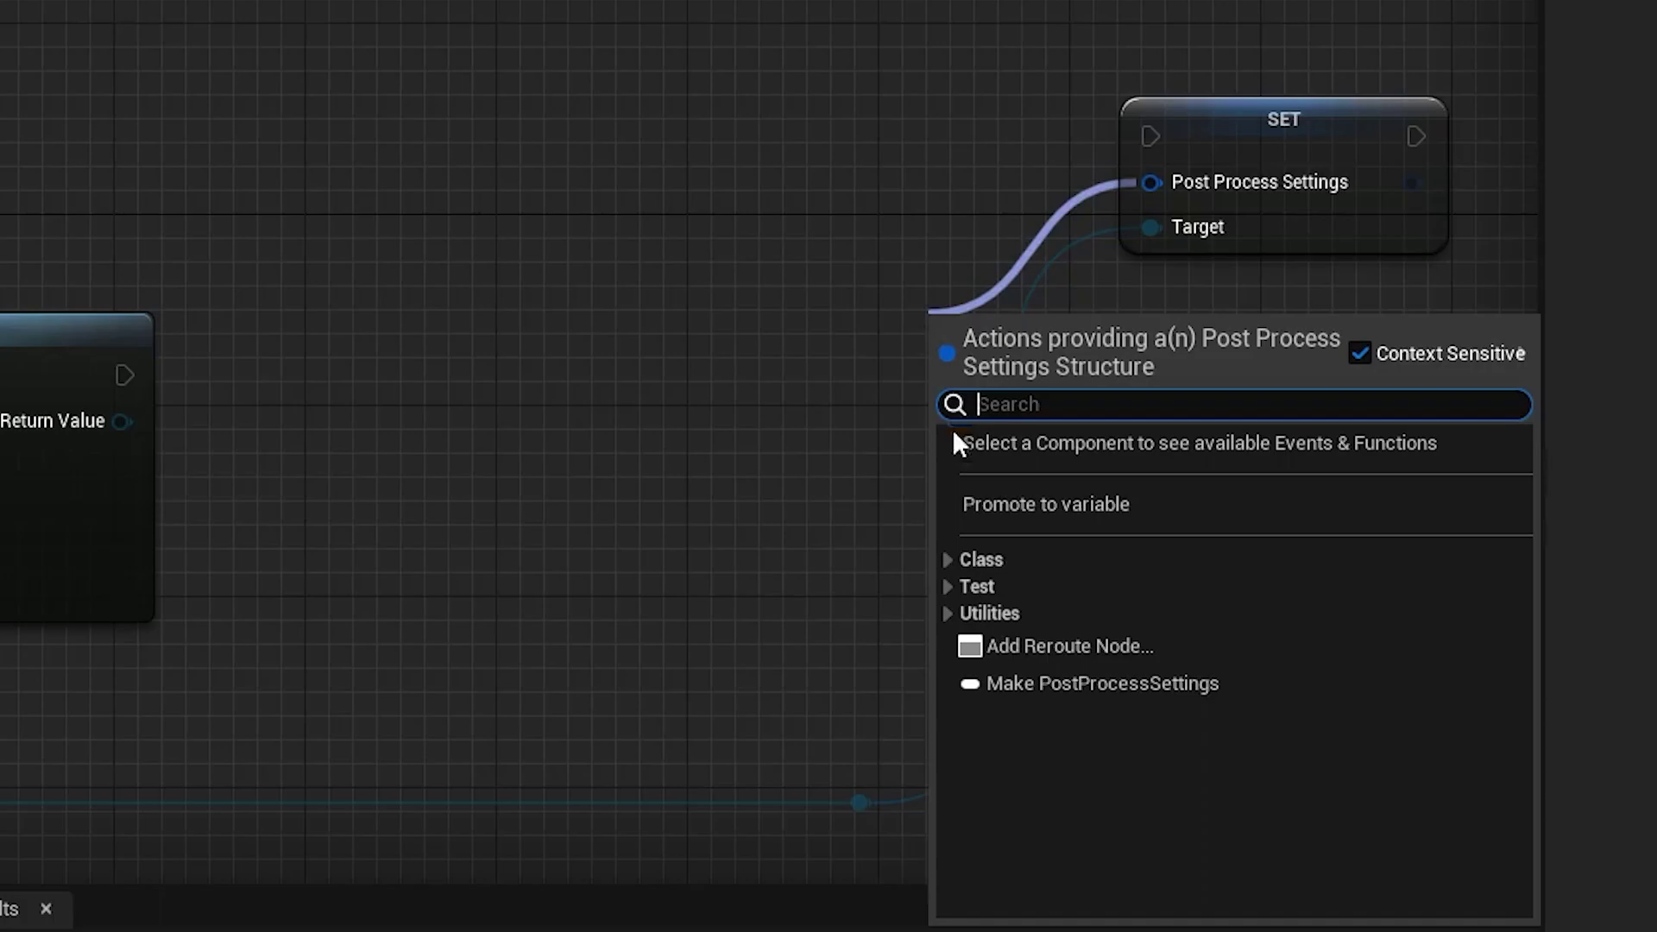
click(1026, 690)
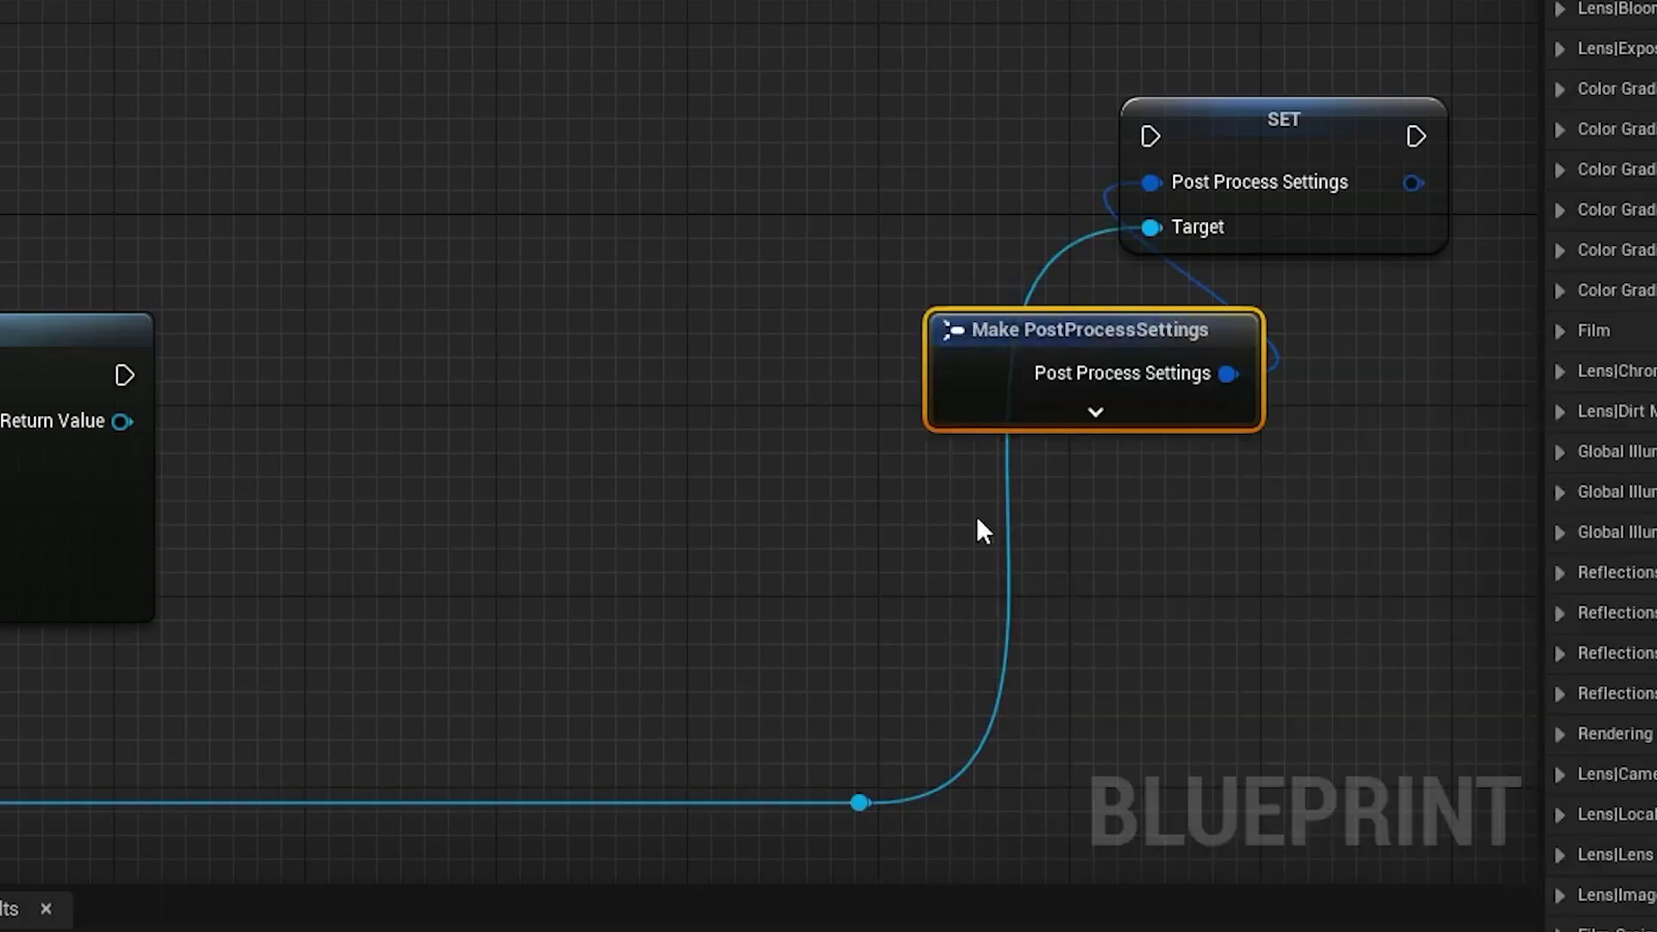
drag(999, 363, 641, 364)
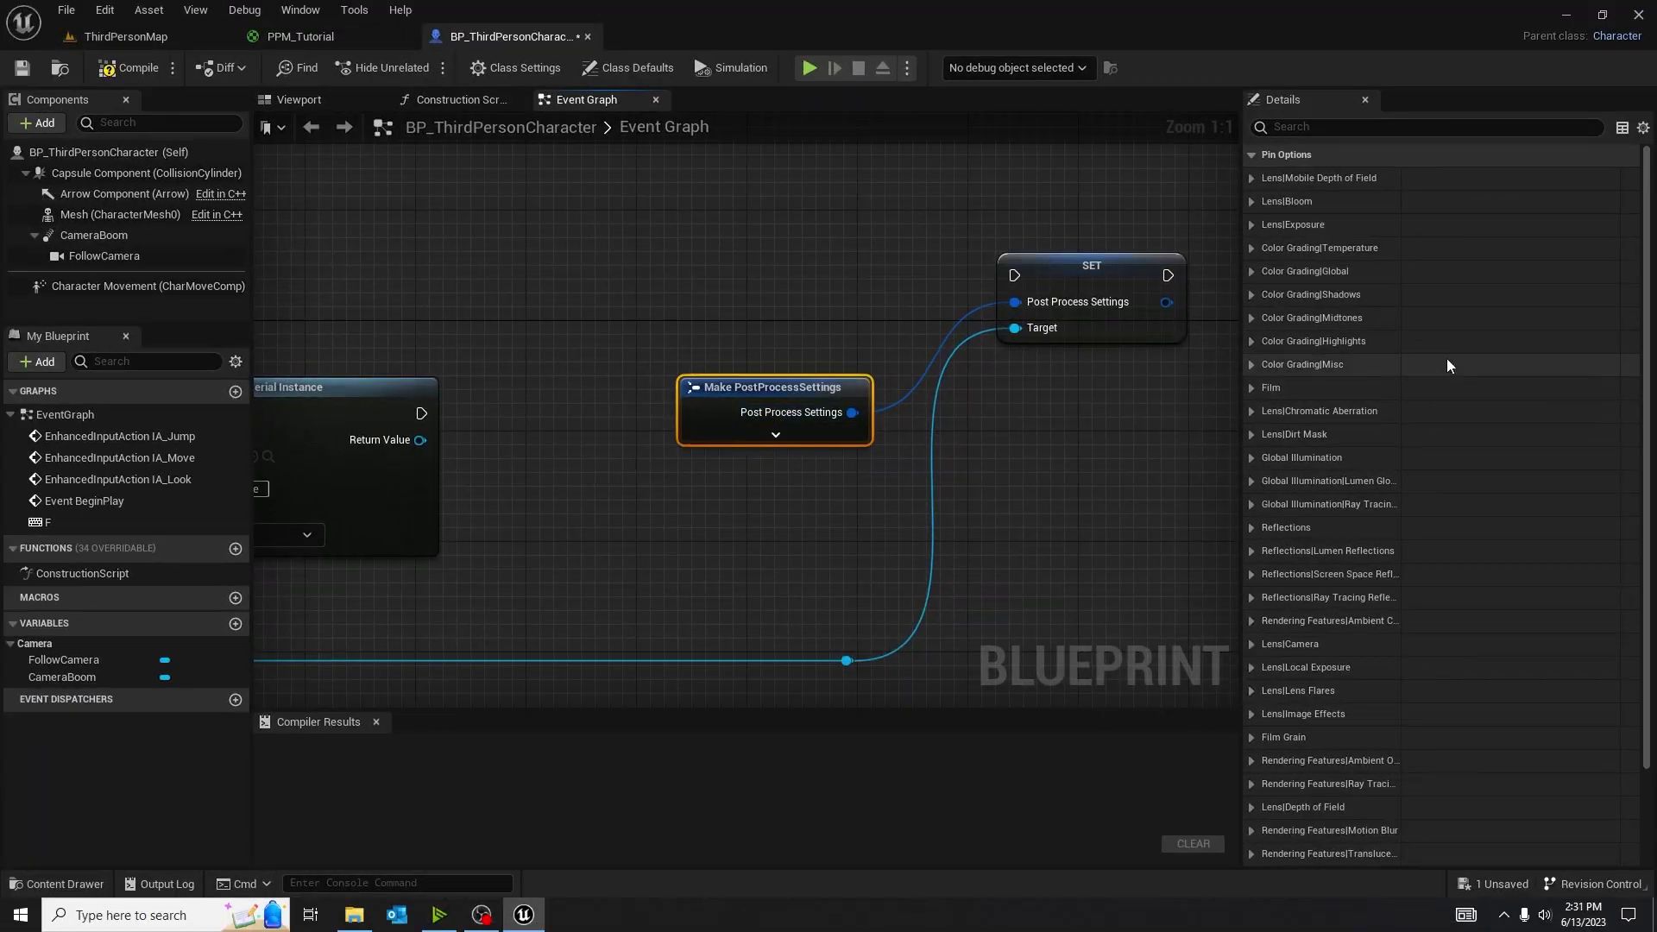
Expose the Post Process Materials pin under Rendering Features on the Make PostProcessSettings node.
scroll(1610, 208, down, 3)
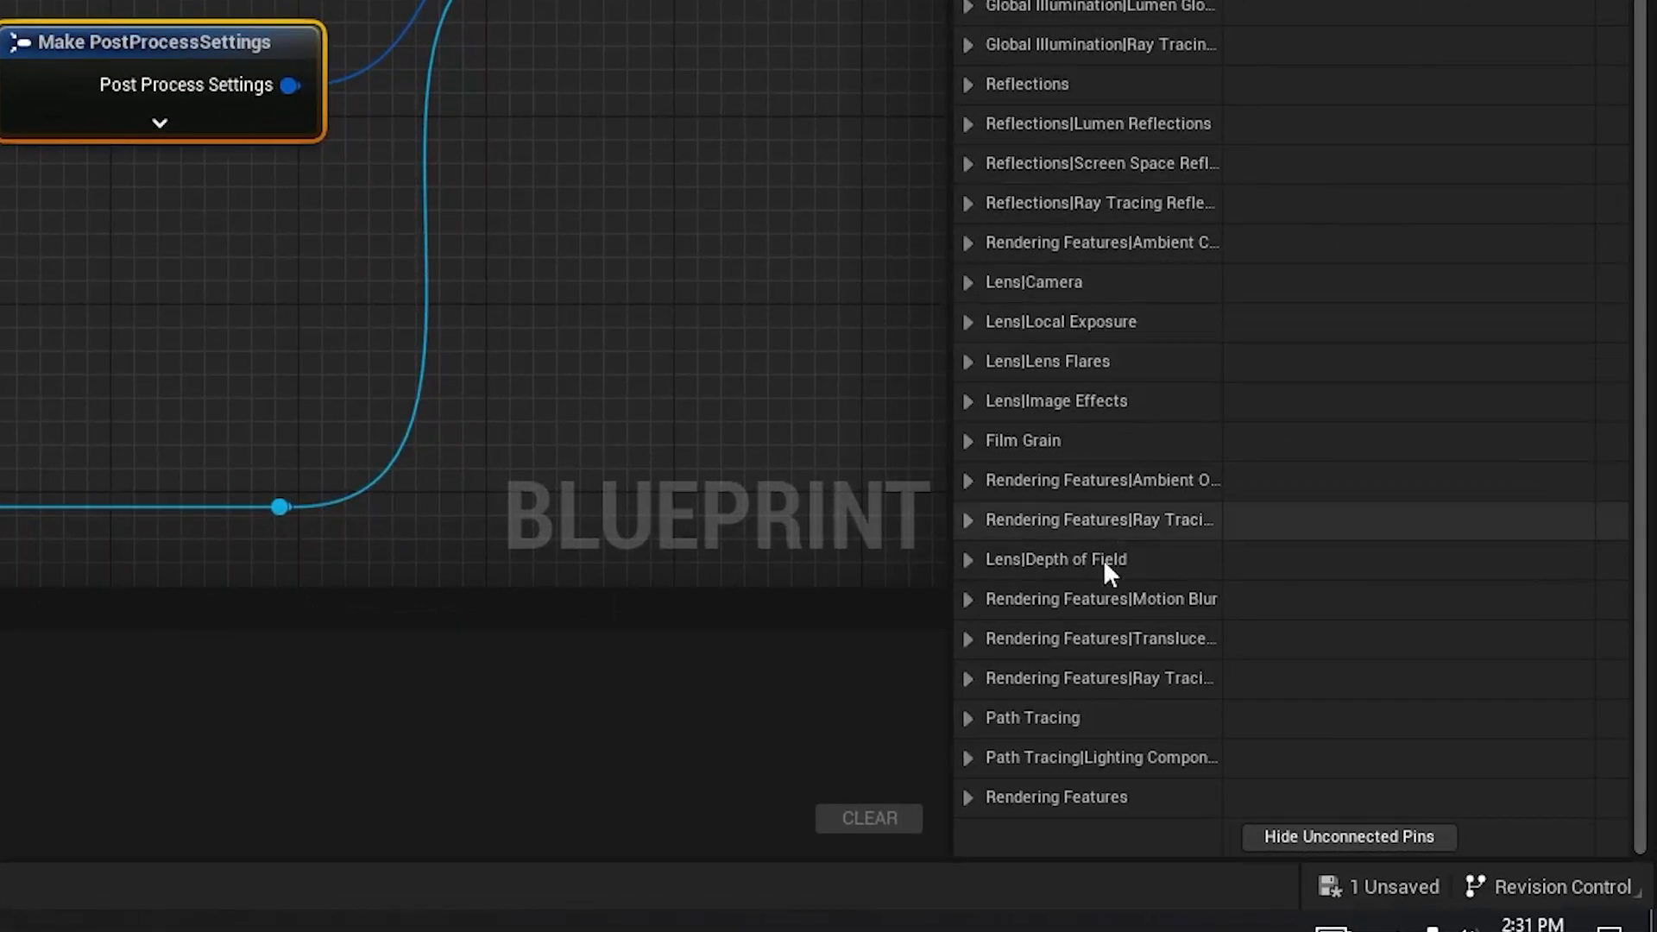
click(983, 803)
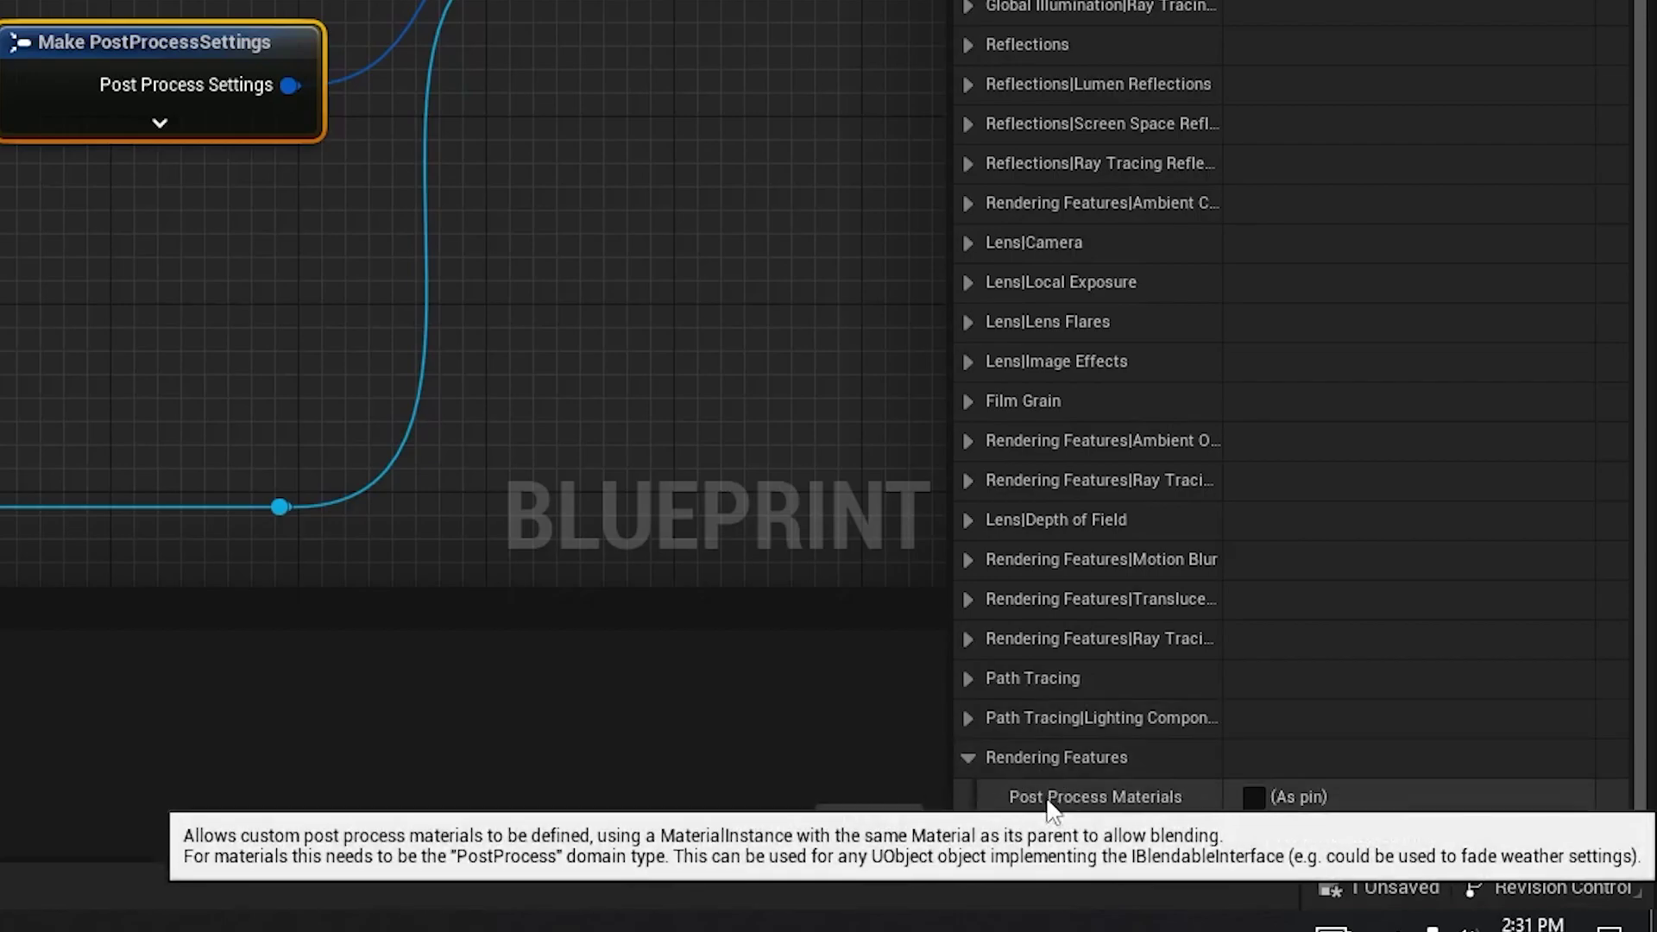
click(1256, 797)
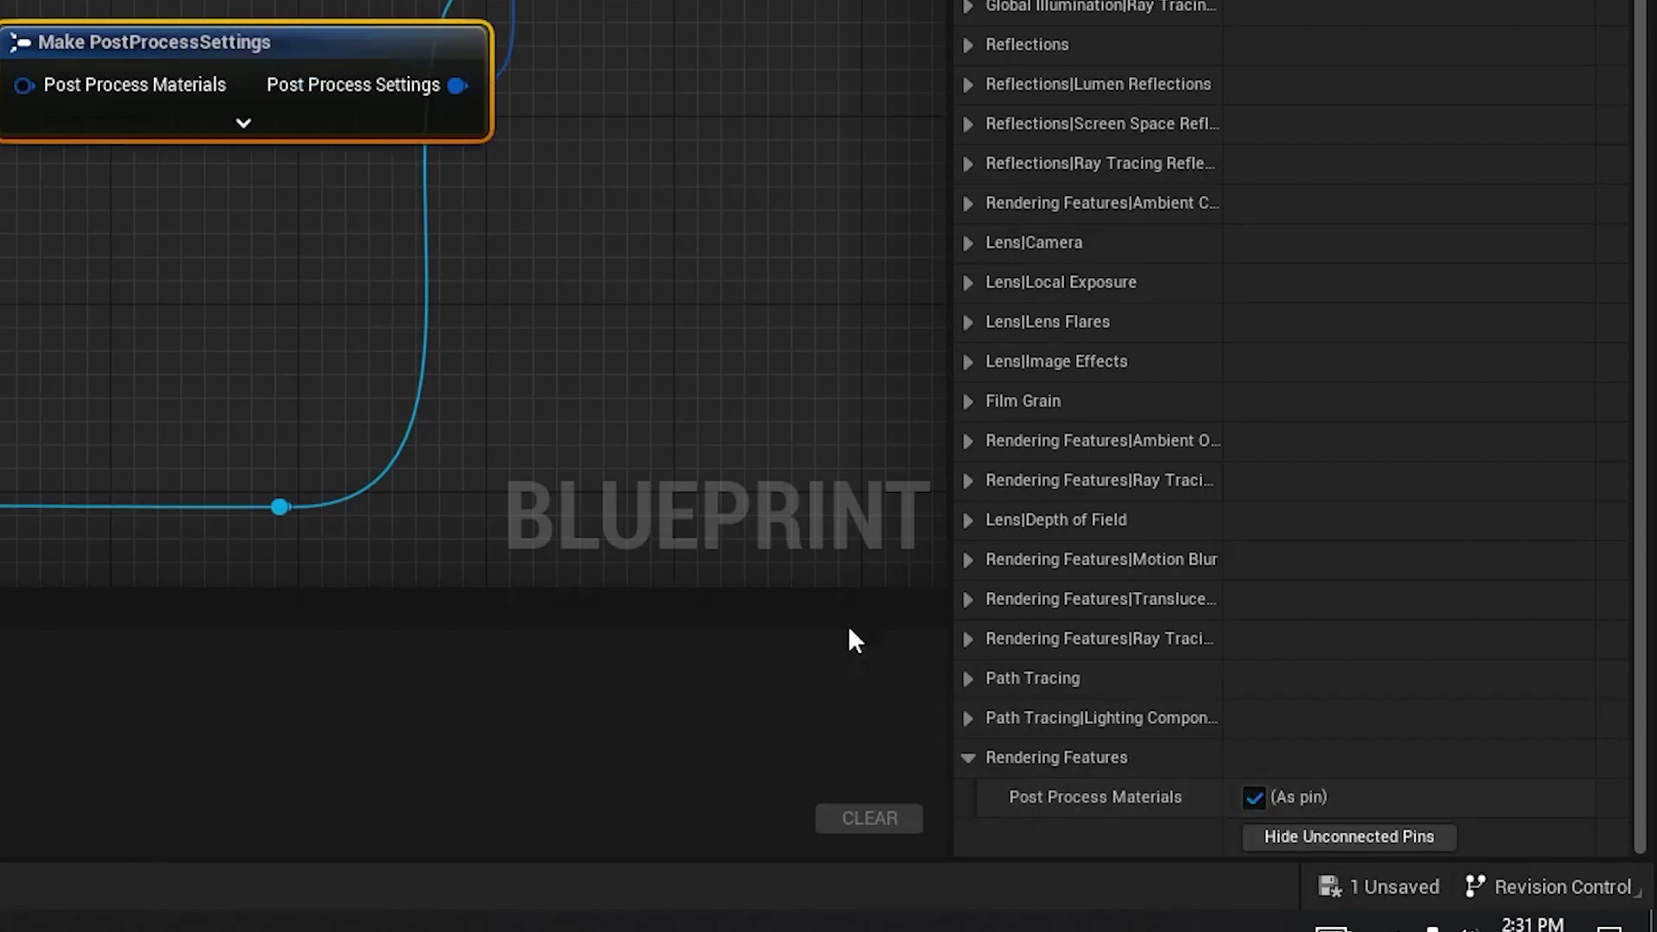
click(575, 362)
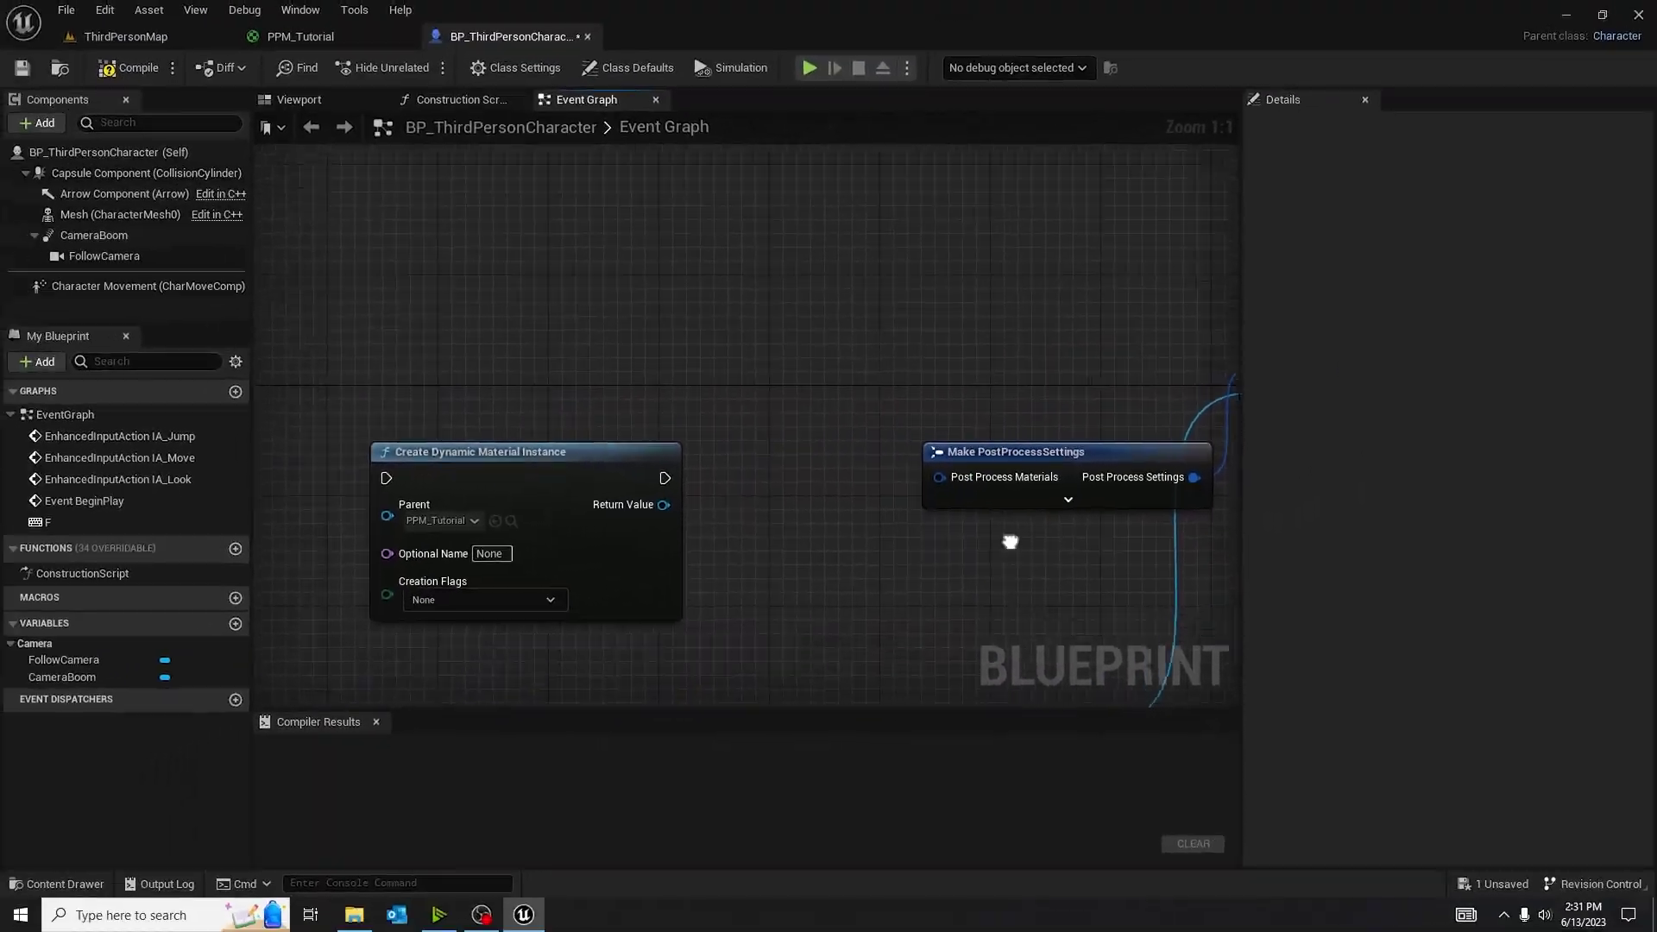
Feed the Post Process Materials input from a new Make WeightedBlendables node.
right_drag(1006, 543, 1020, 397)
drag(957, 338, 906, 417)
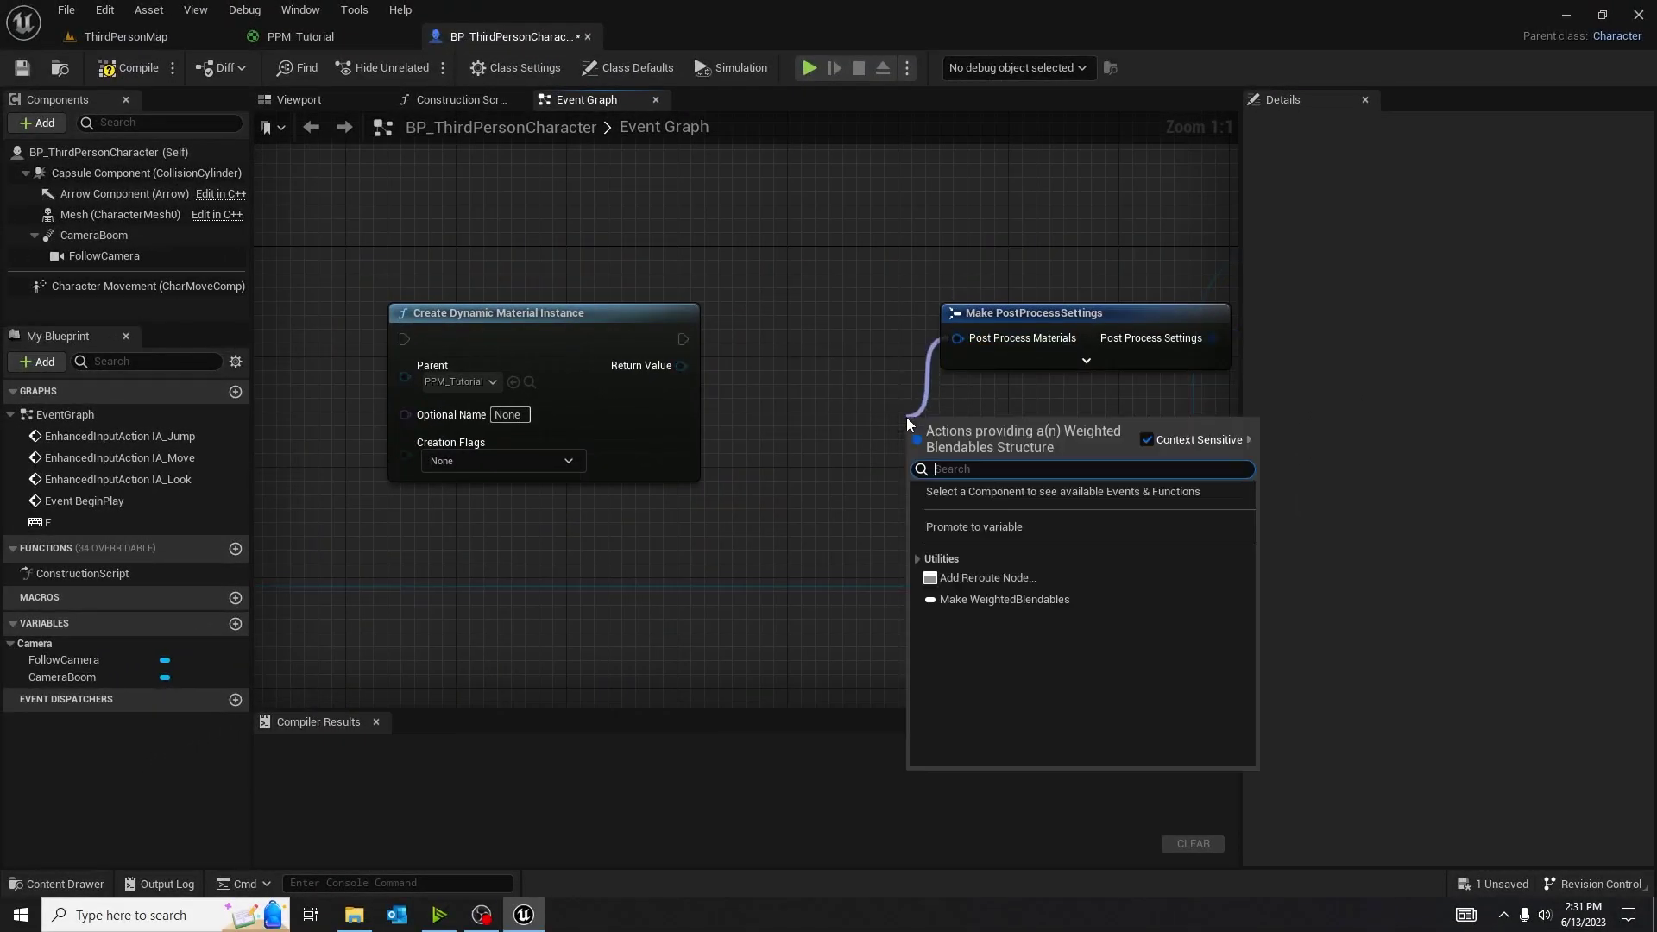
click(926, 575)
scroll(984, 665, down, 3)
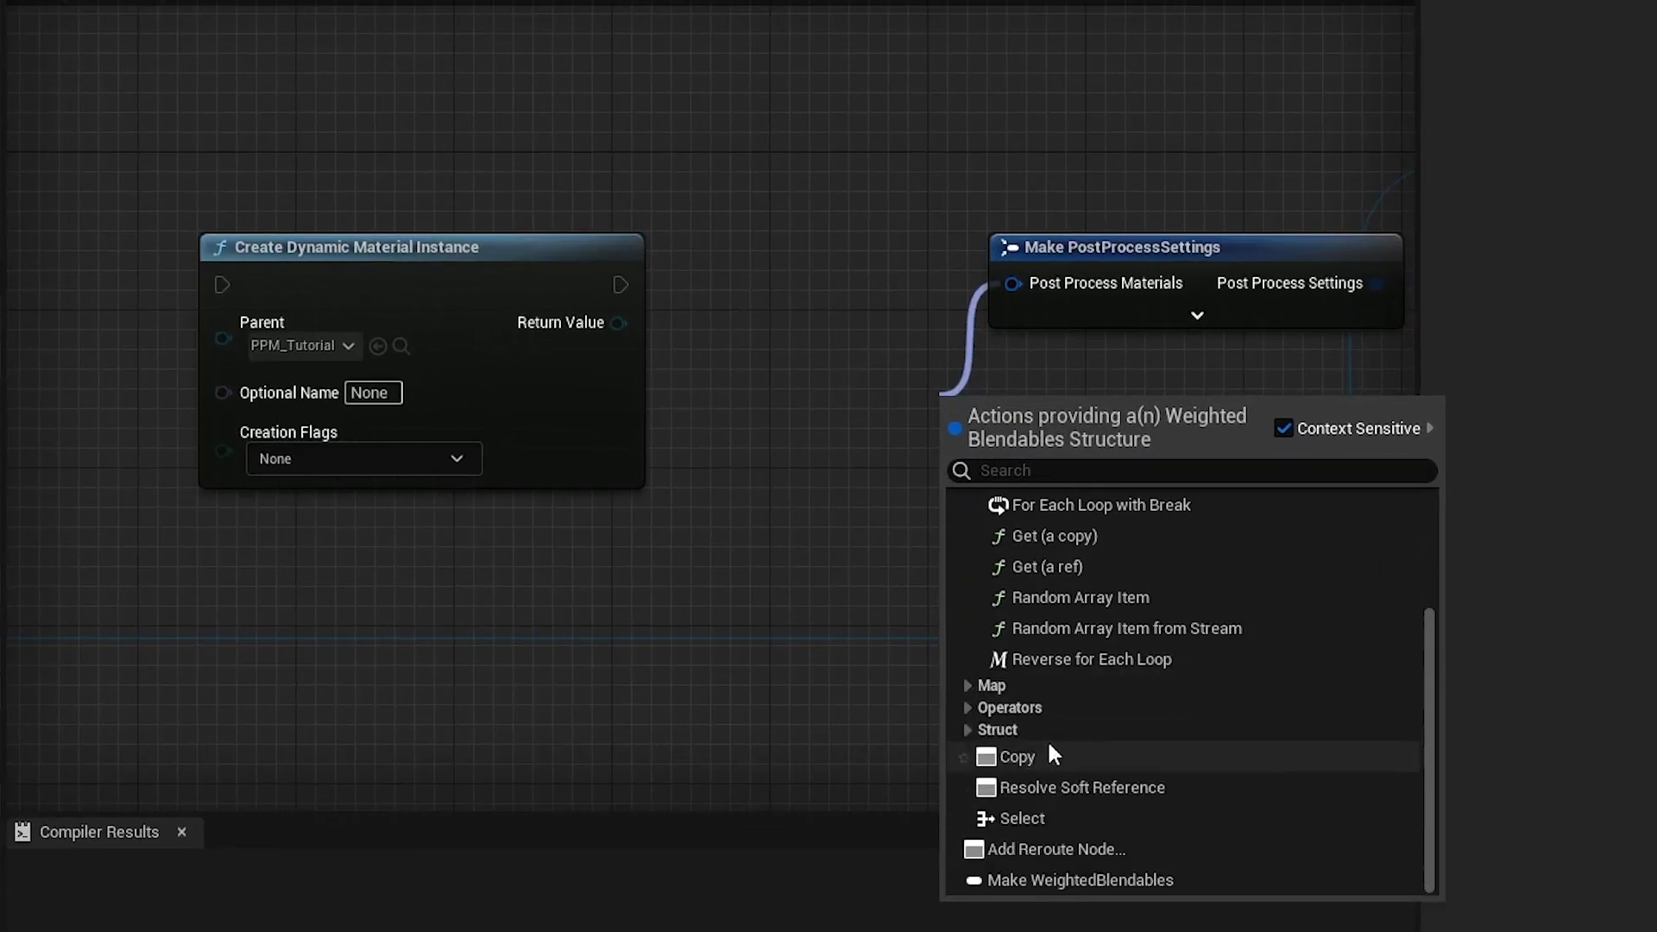
click(1079, 879)
Feed the Make WeightedBlendables node's Array input from a new Make Array node.
drag(932, 441, 833, 489)
click(858, 712)
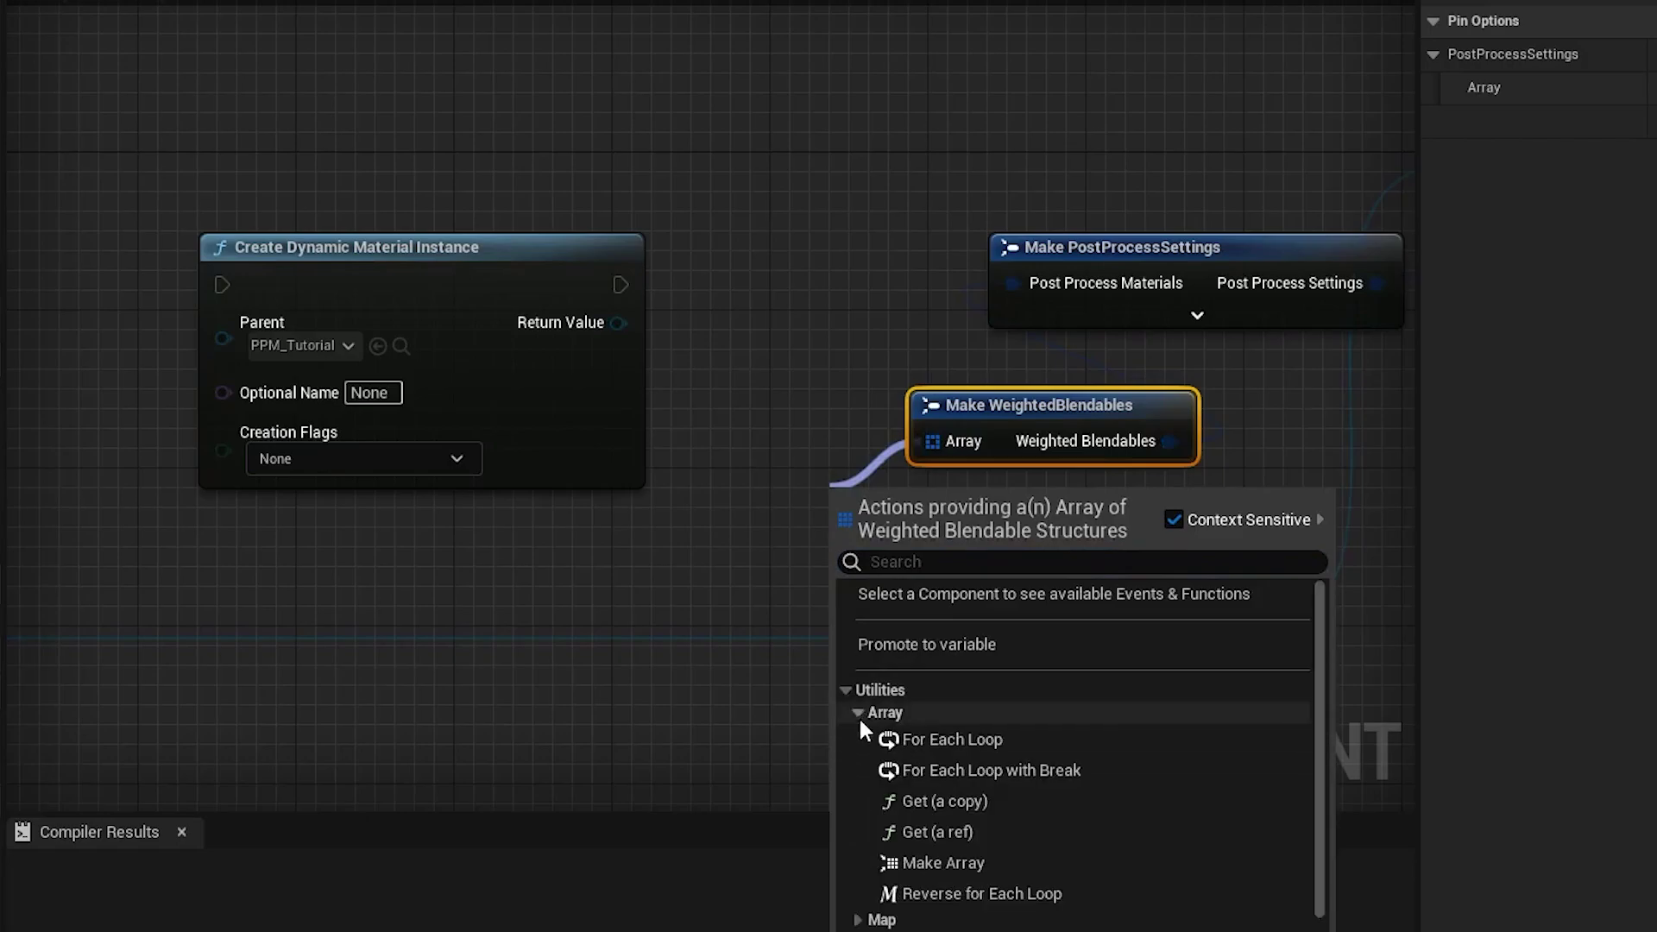
click(914, 858)
Feed element [0] of the Make Array node from a new Make WeightedBlendable node.
right_drag(892, 636, 1092, 574)
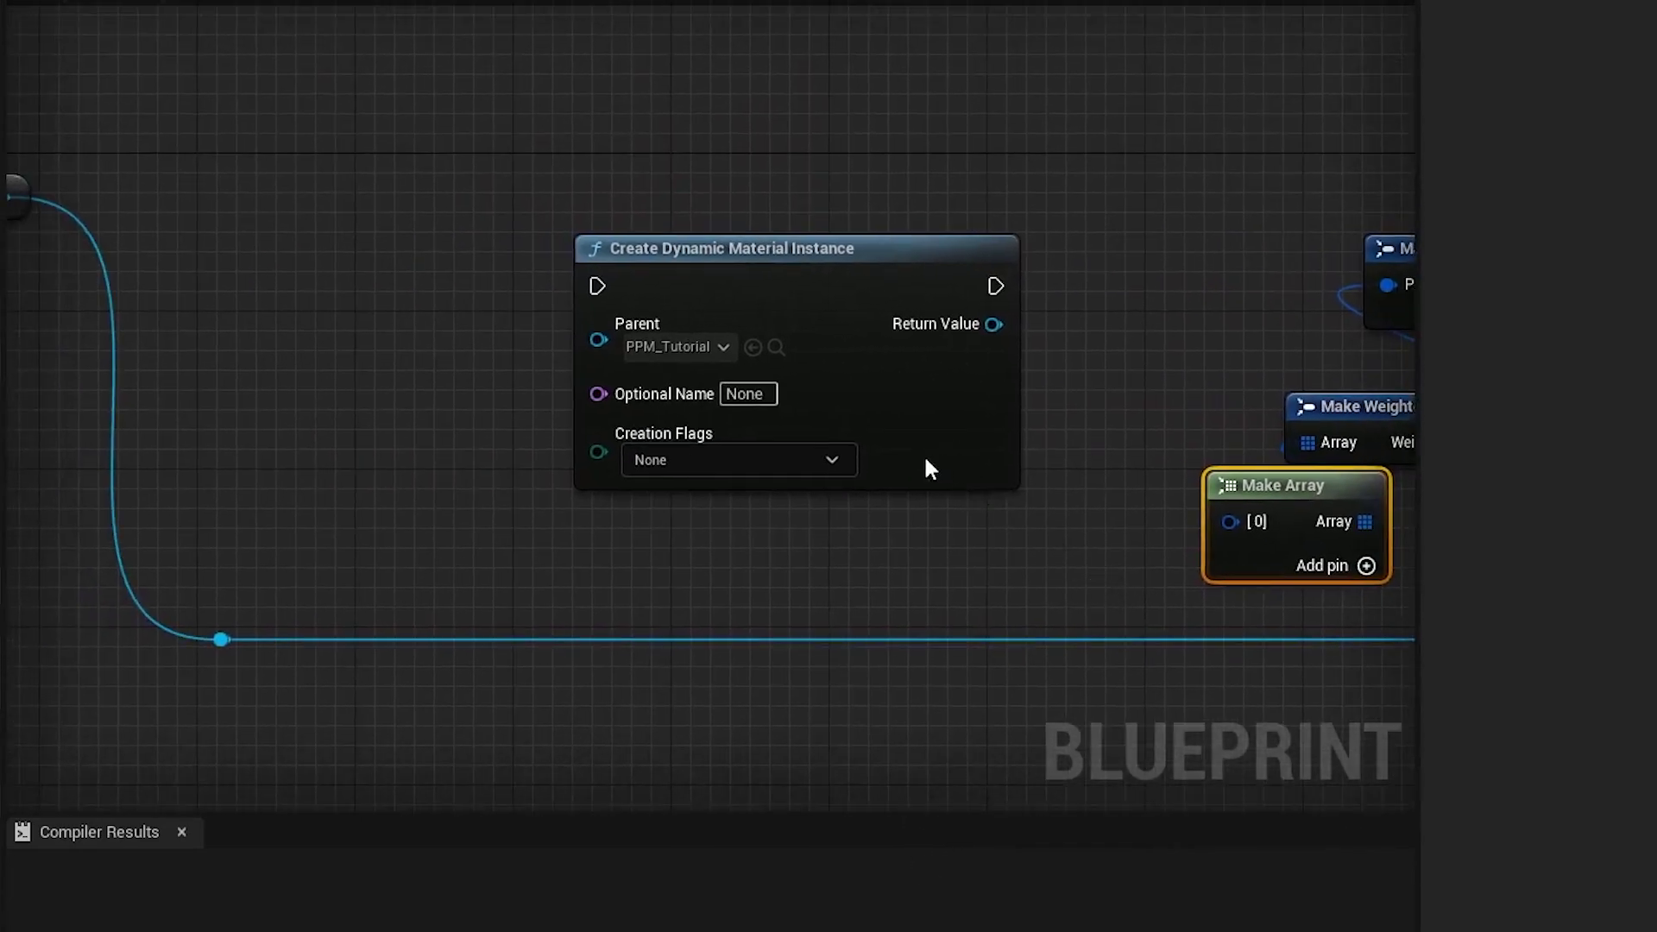
drag(925, 466, 974, 474)
right_drag(974, 474, 932, 453)
drag(535, 251, 887, 471)
drag(535, 251, 887, 471)
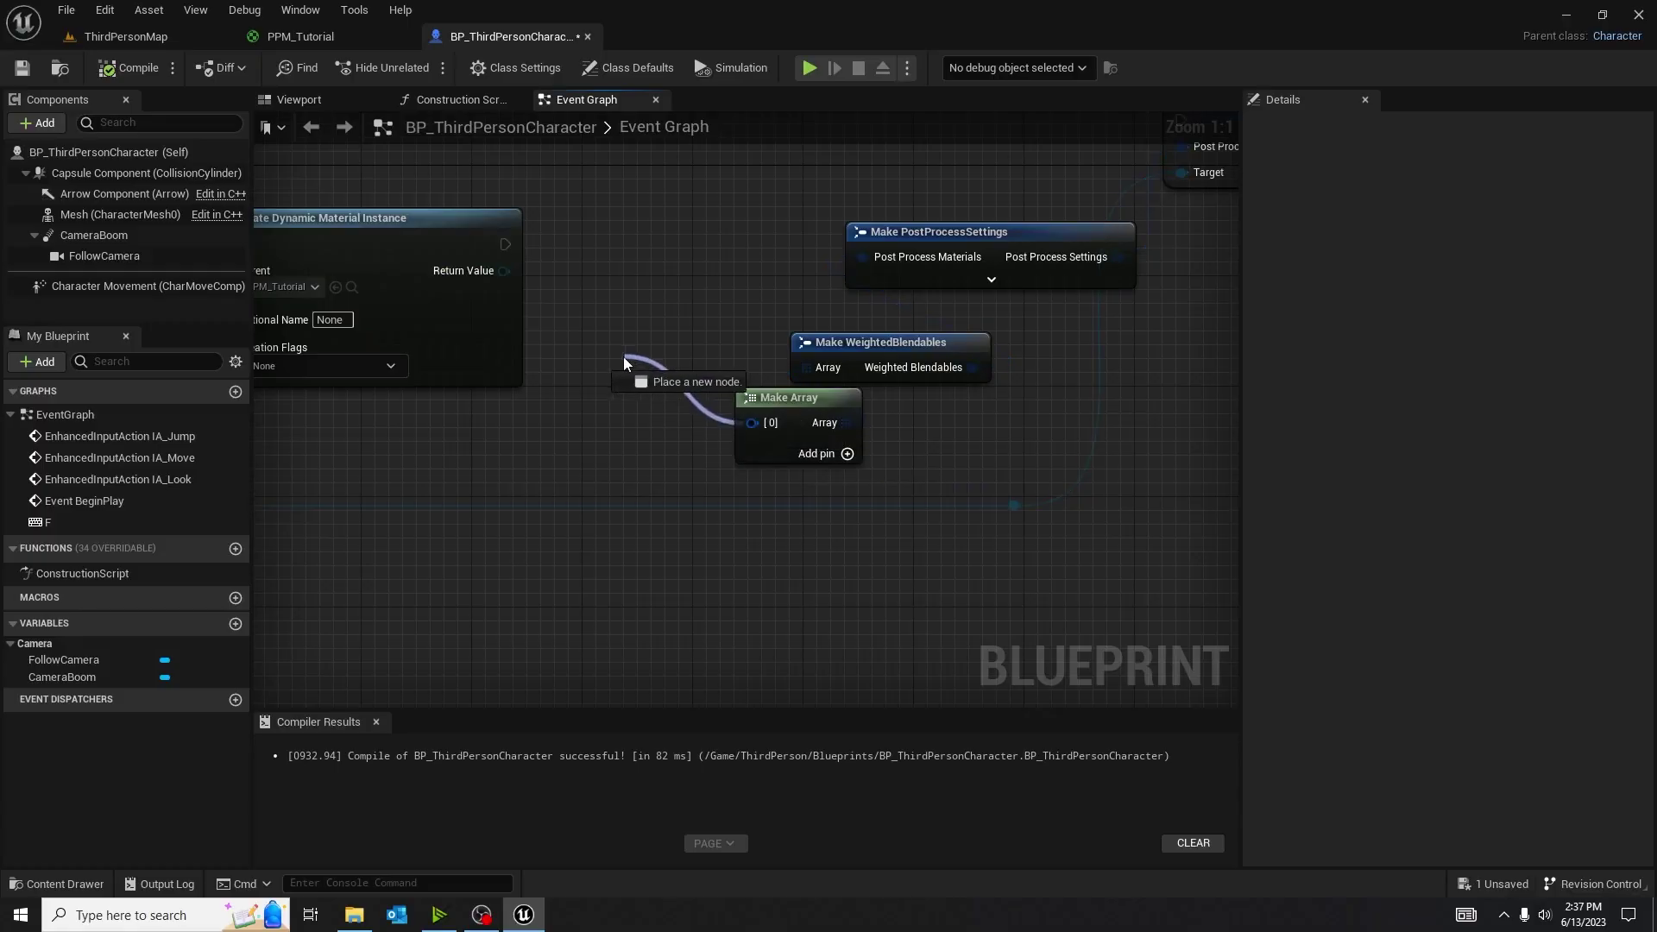
drag(623, 356, 619, 355)
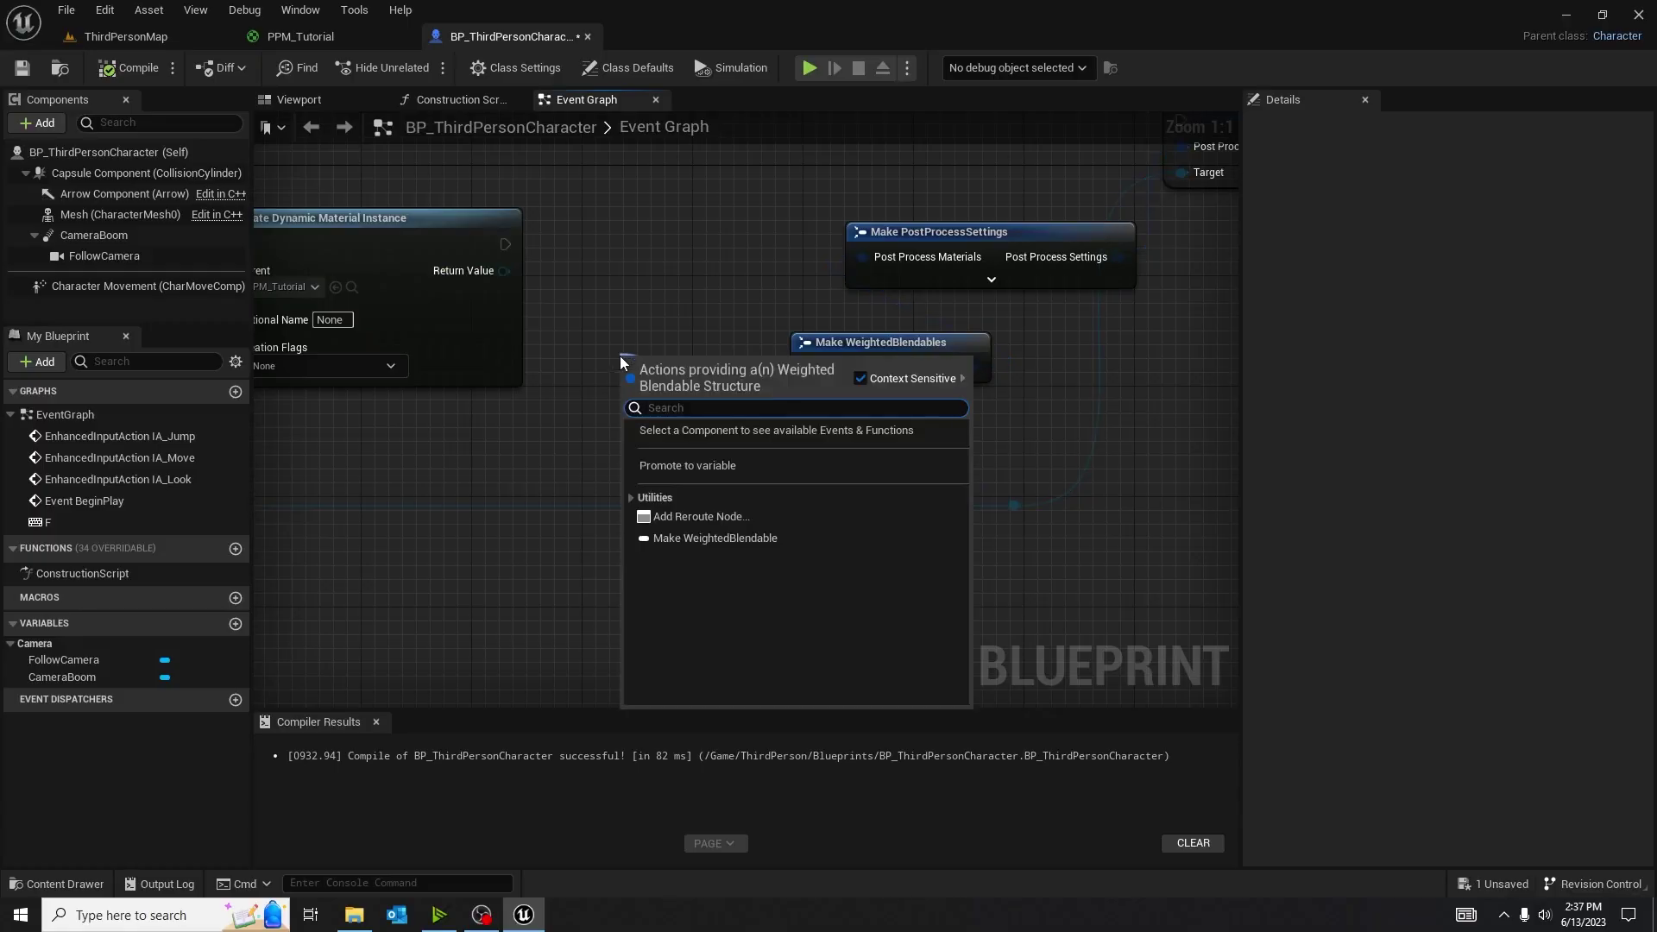
text(make)
key(Return)
Place Make WeightedBlendable beside Create Dynamic Material Instance and connect its Object input to that node's Return Value.
right_drag(606, 308, 697, 522)
scroll(1111, 339, down, 2)
scroll(766, 411, up, 2)
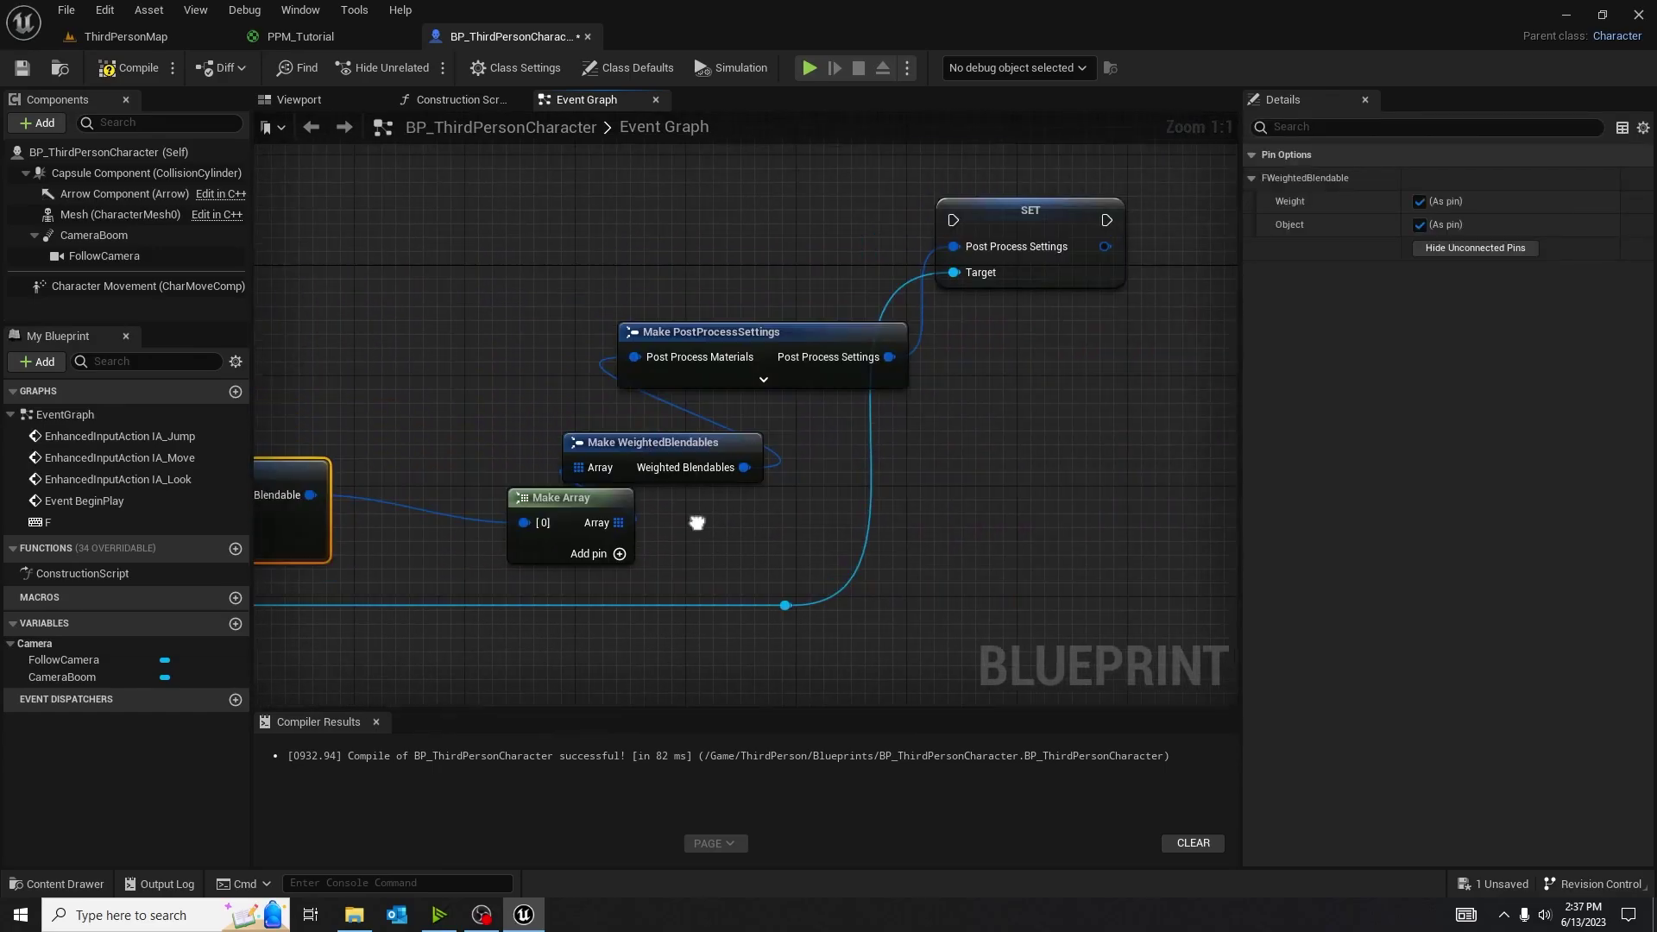
click(1026, 222)
right_drag(509, 475, 1210, 498)
click(760, 371)
Promote the Make WeightedBlendable node's Weight input to a variable and place its getter above Create Dynamic Material Instance.
right_drag(882, 380, 627, 377)
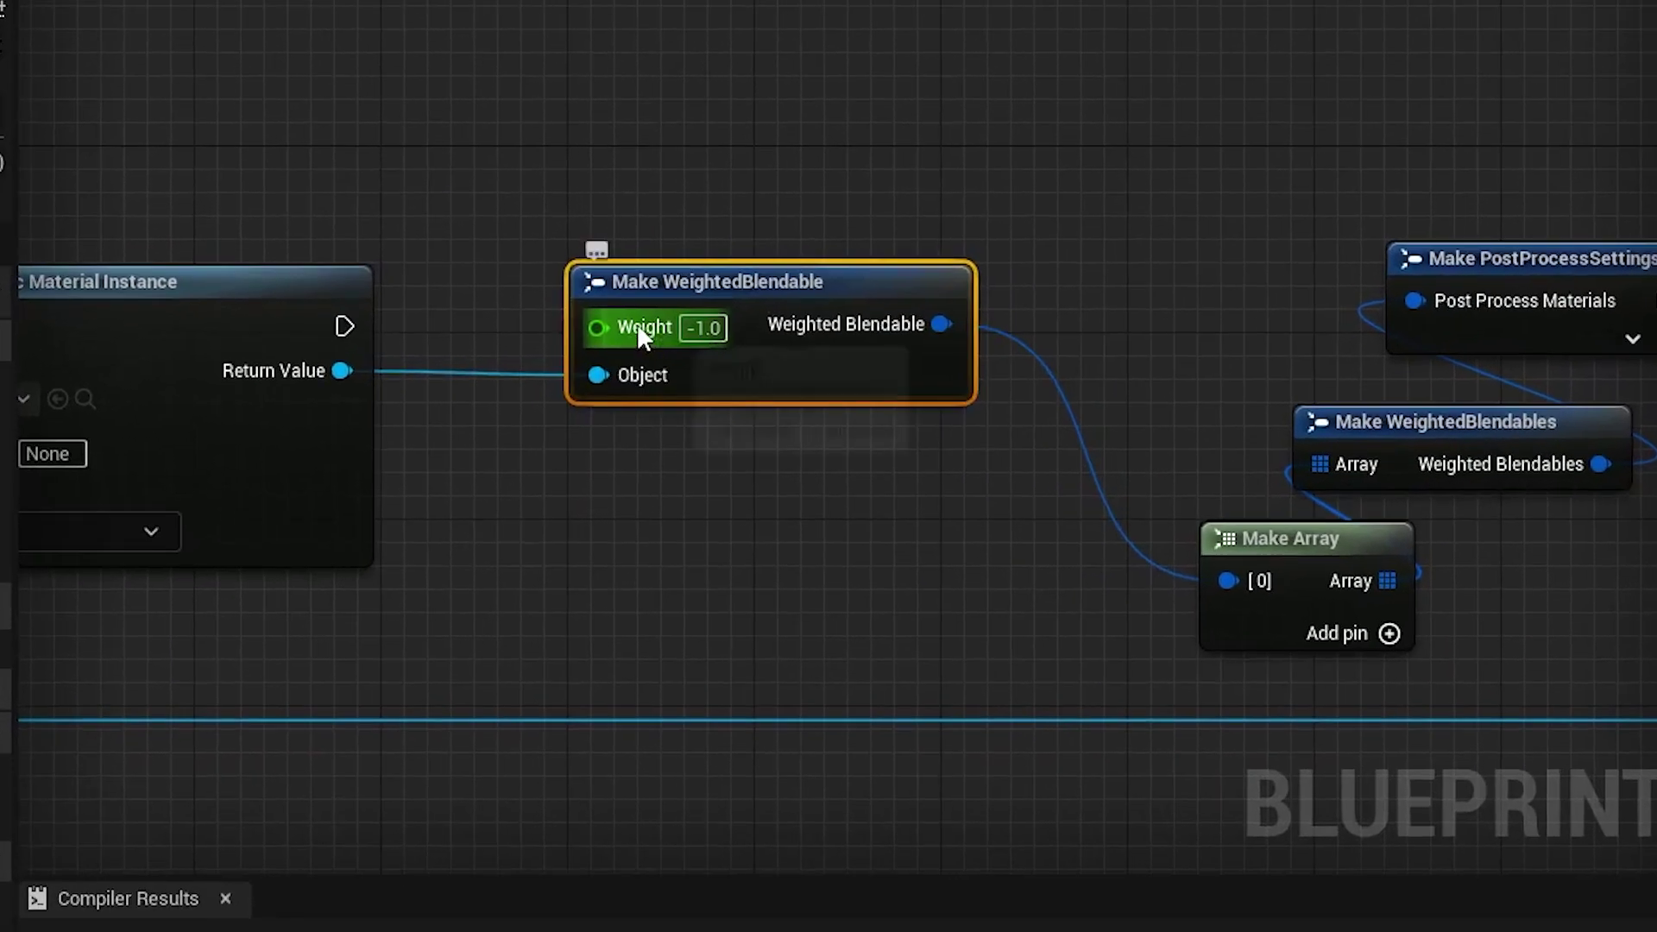
right_click(541, 381)
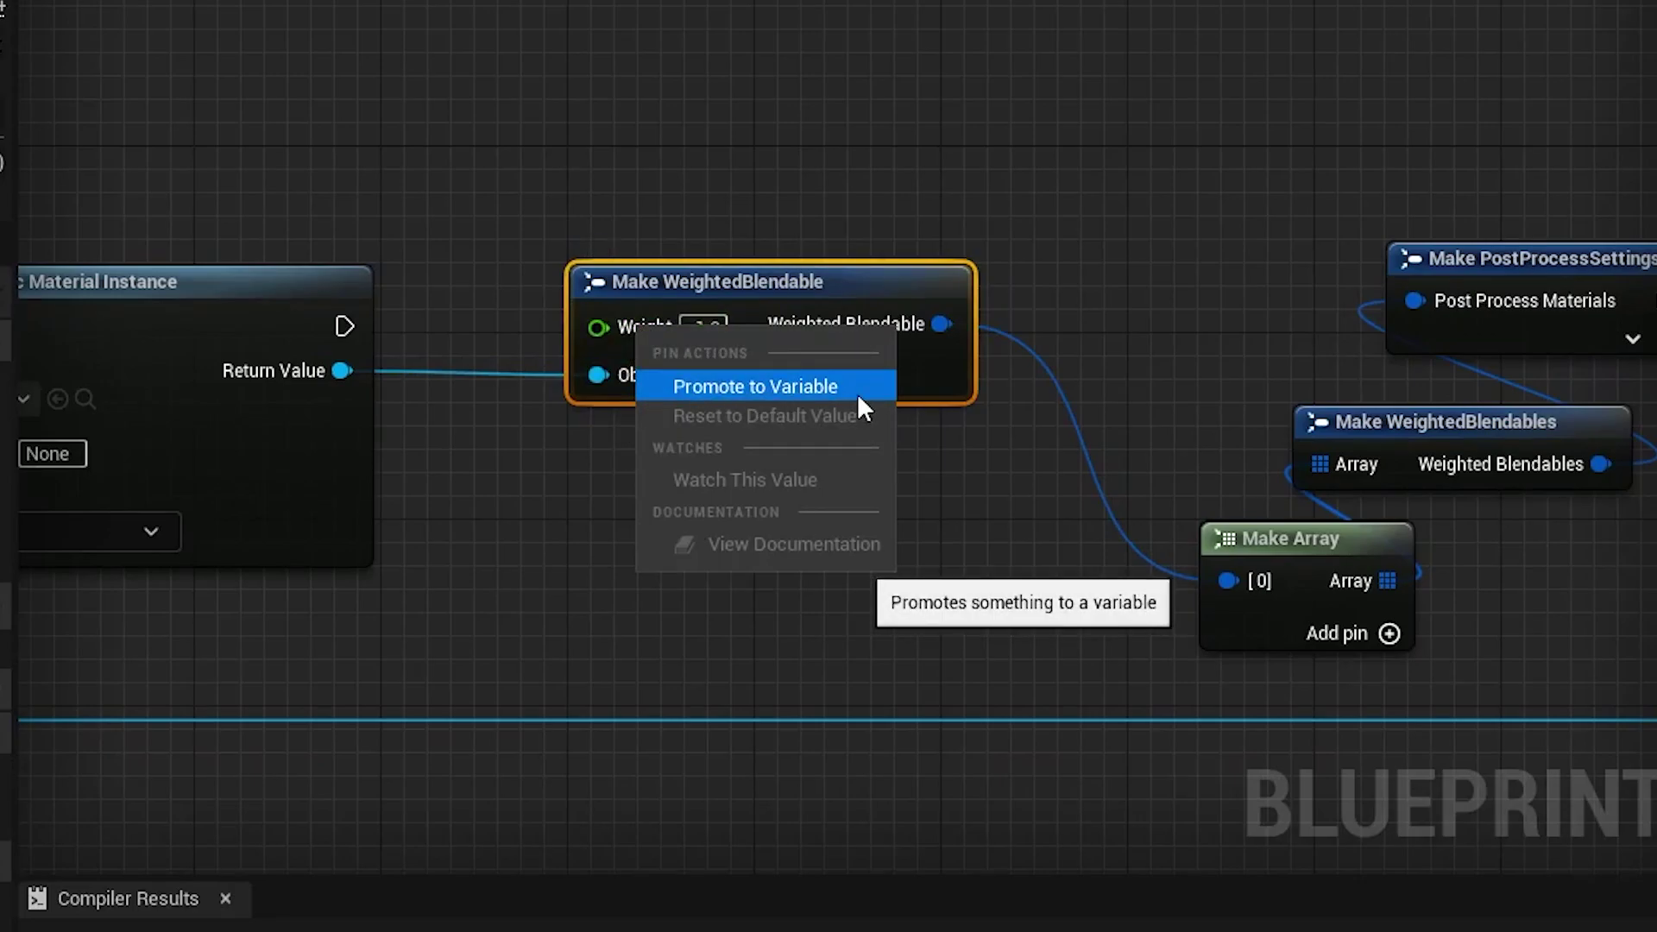
click(856, 392)
right_drag(769, 500, 1371, 482)
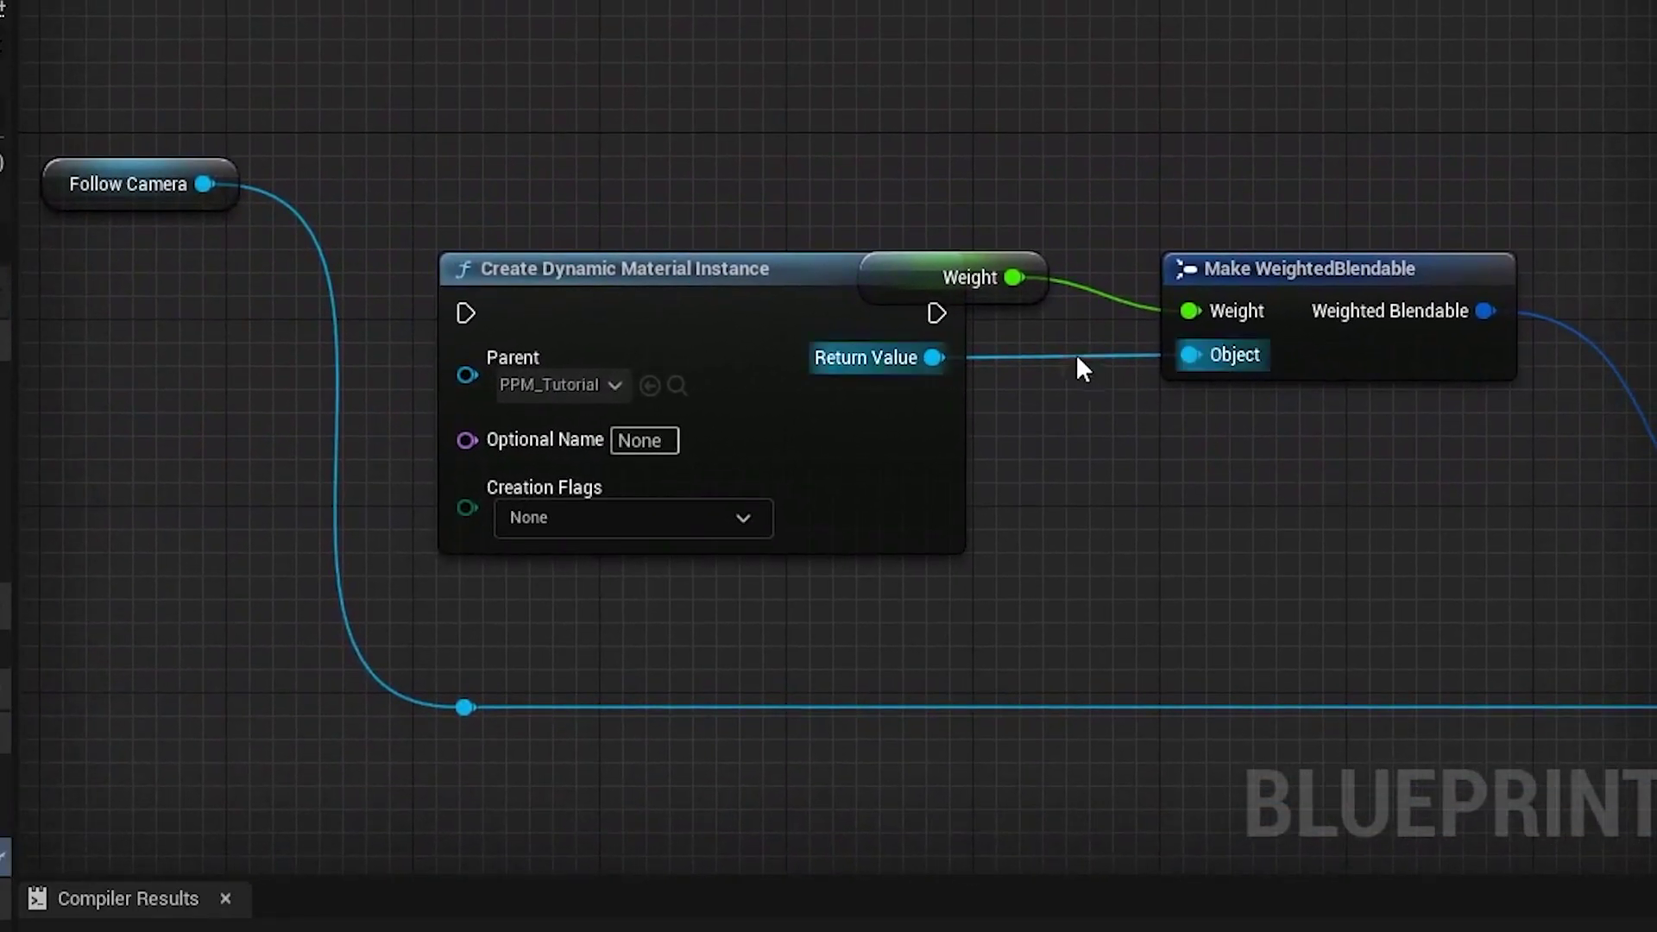
drag(998, 304, 1014, 253)
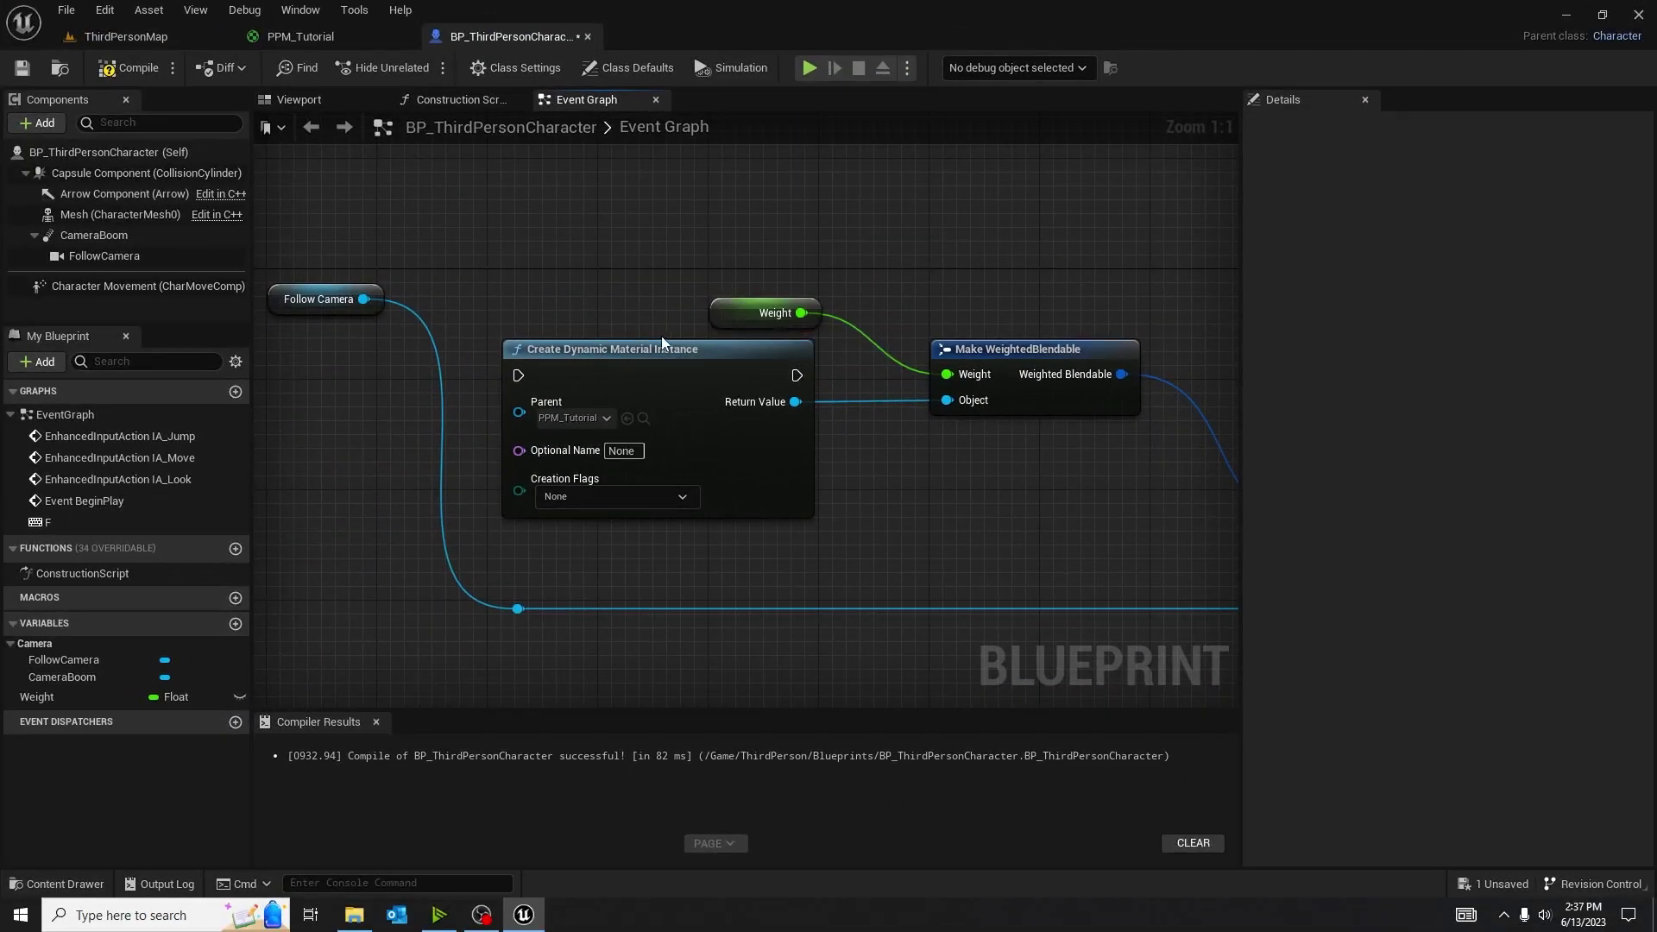
Add a Set Weight node to the graph beside the Flip Flop in the Switch comment.
right_drag(661, 335, 896, 361)
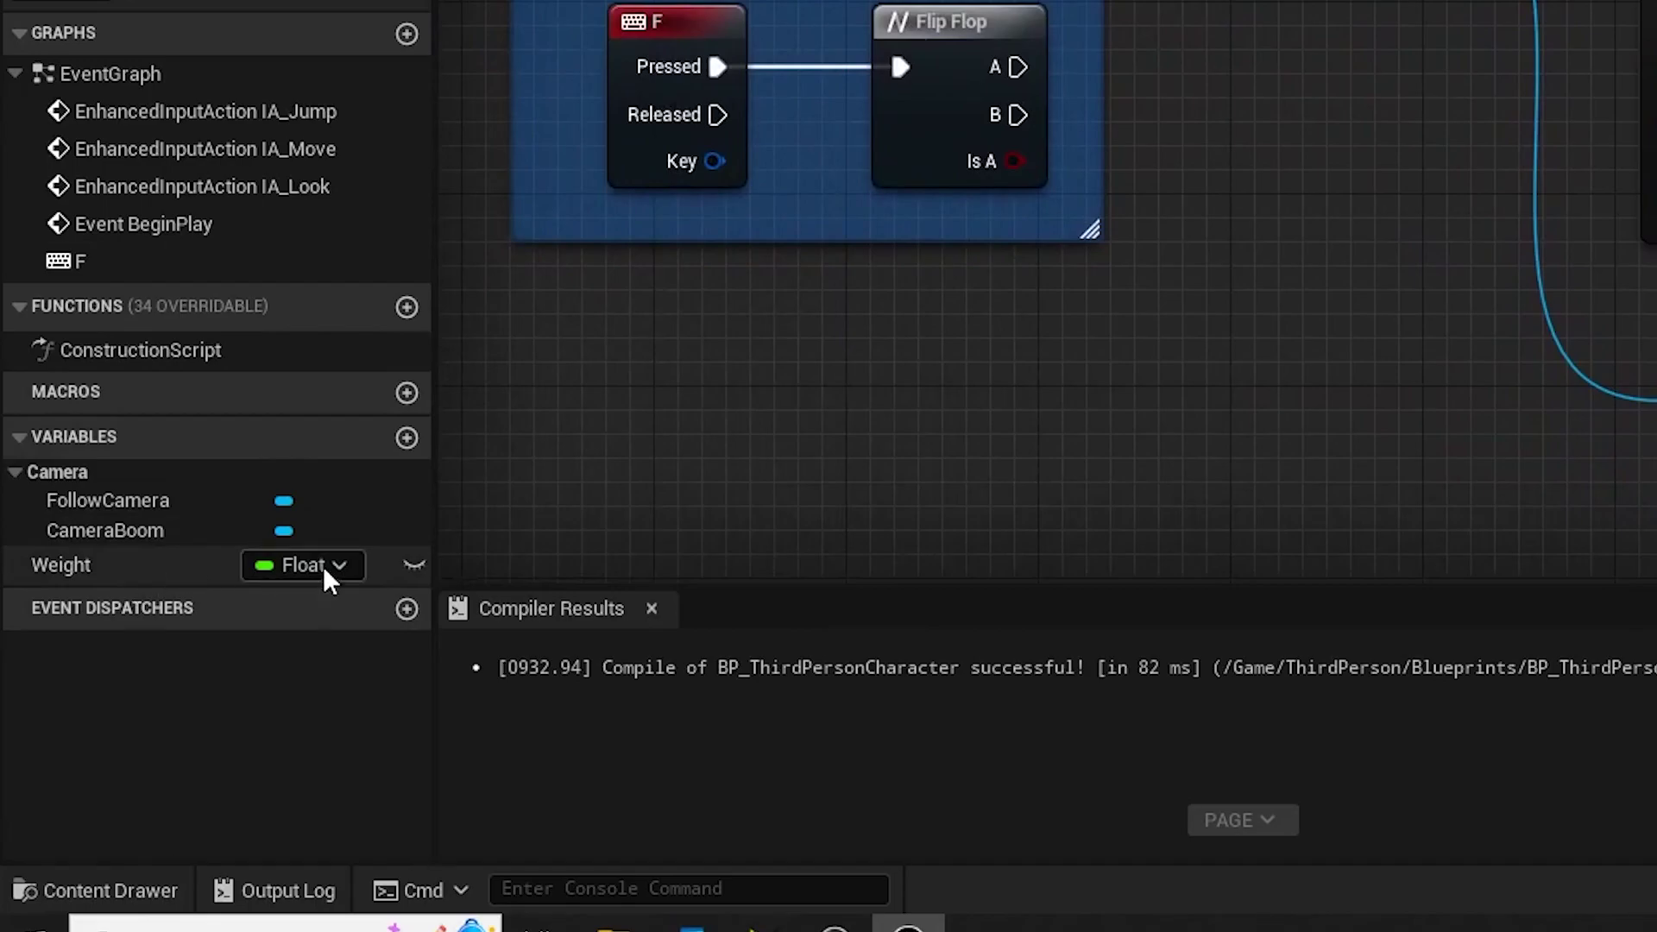
drag(34, 571, 1045, 69)
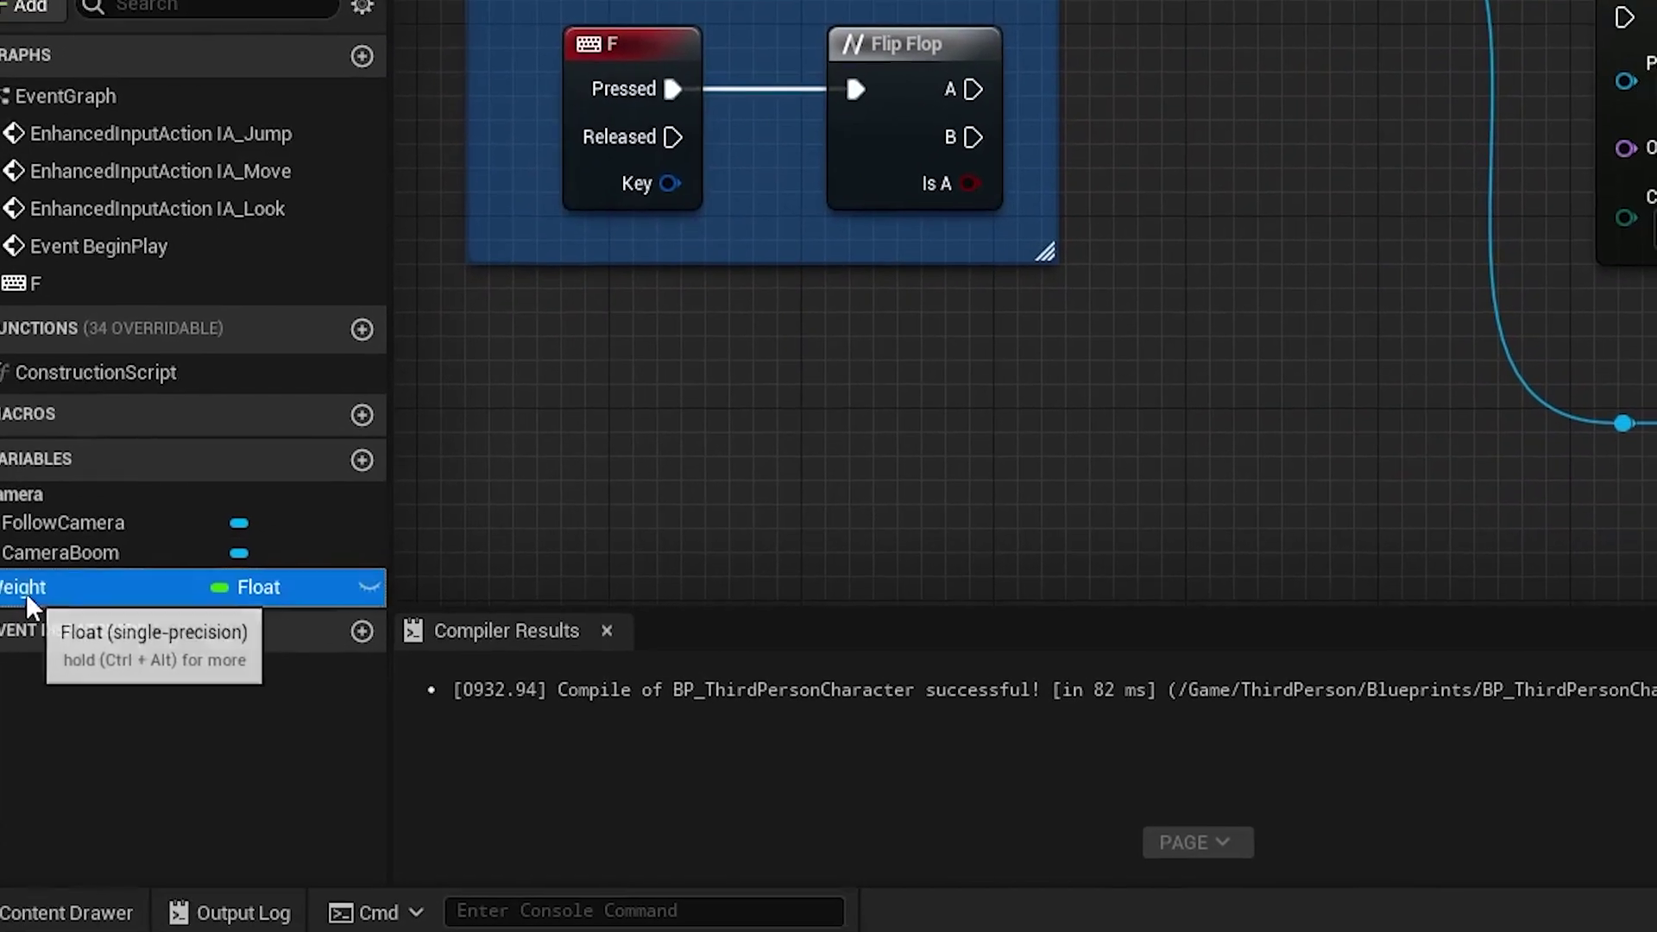
drag(669, 263, 745, 199)
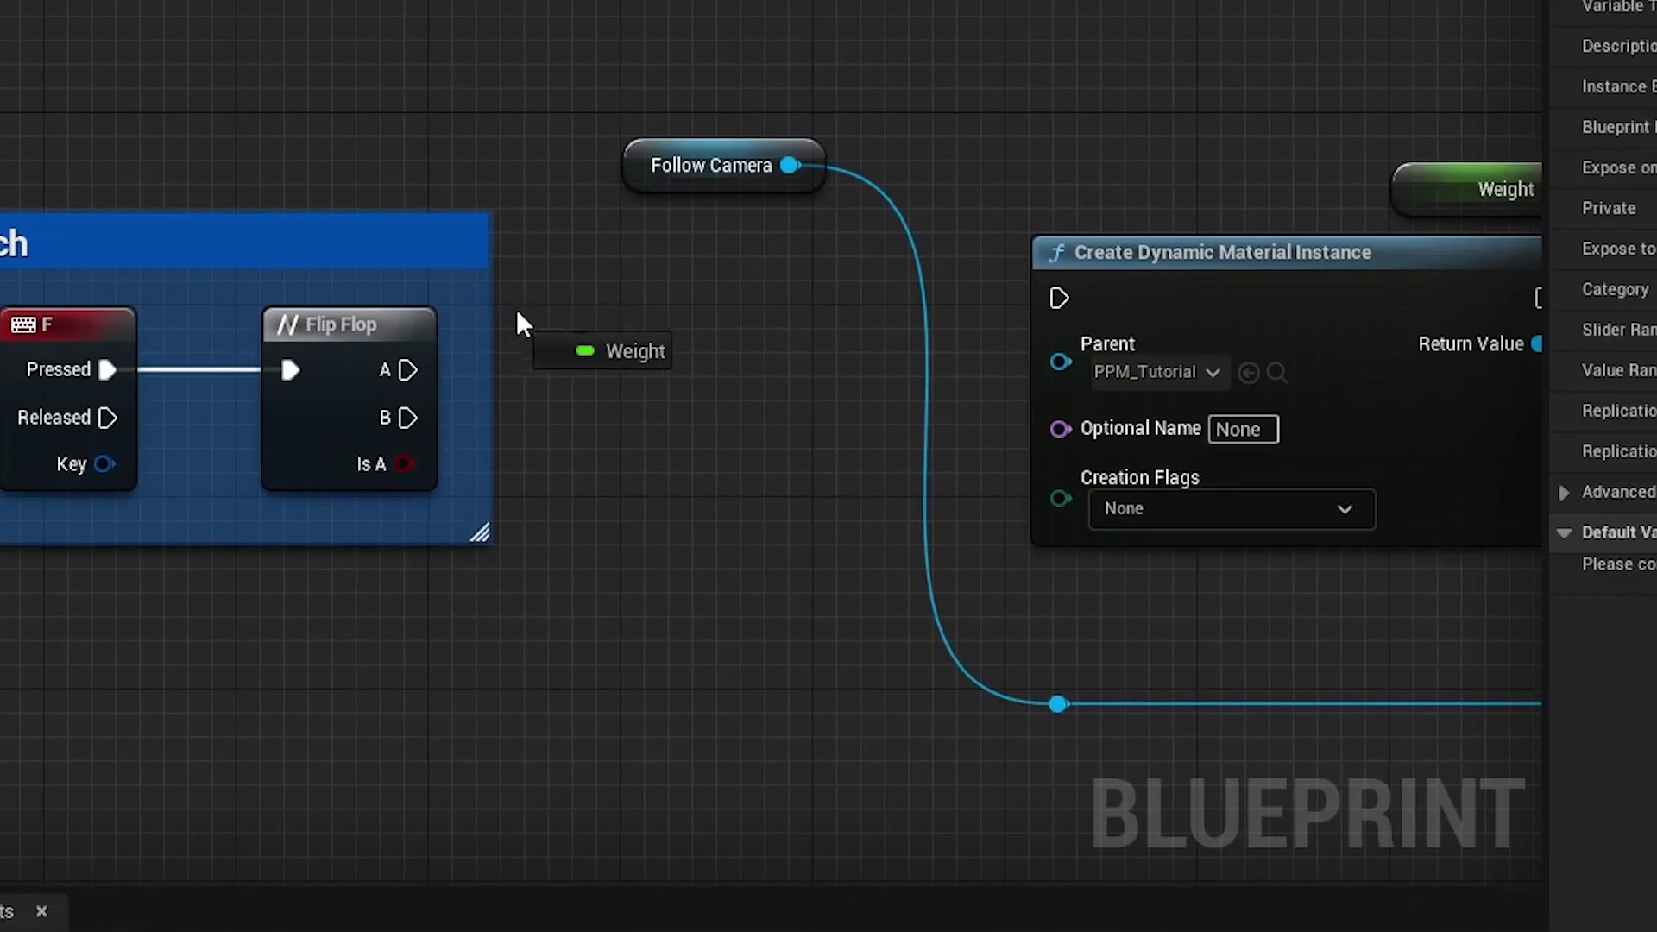
click(577, 415)
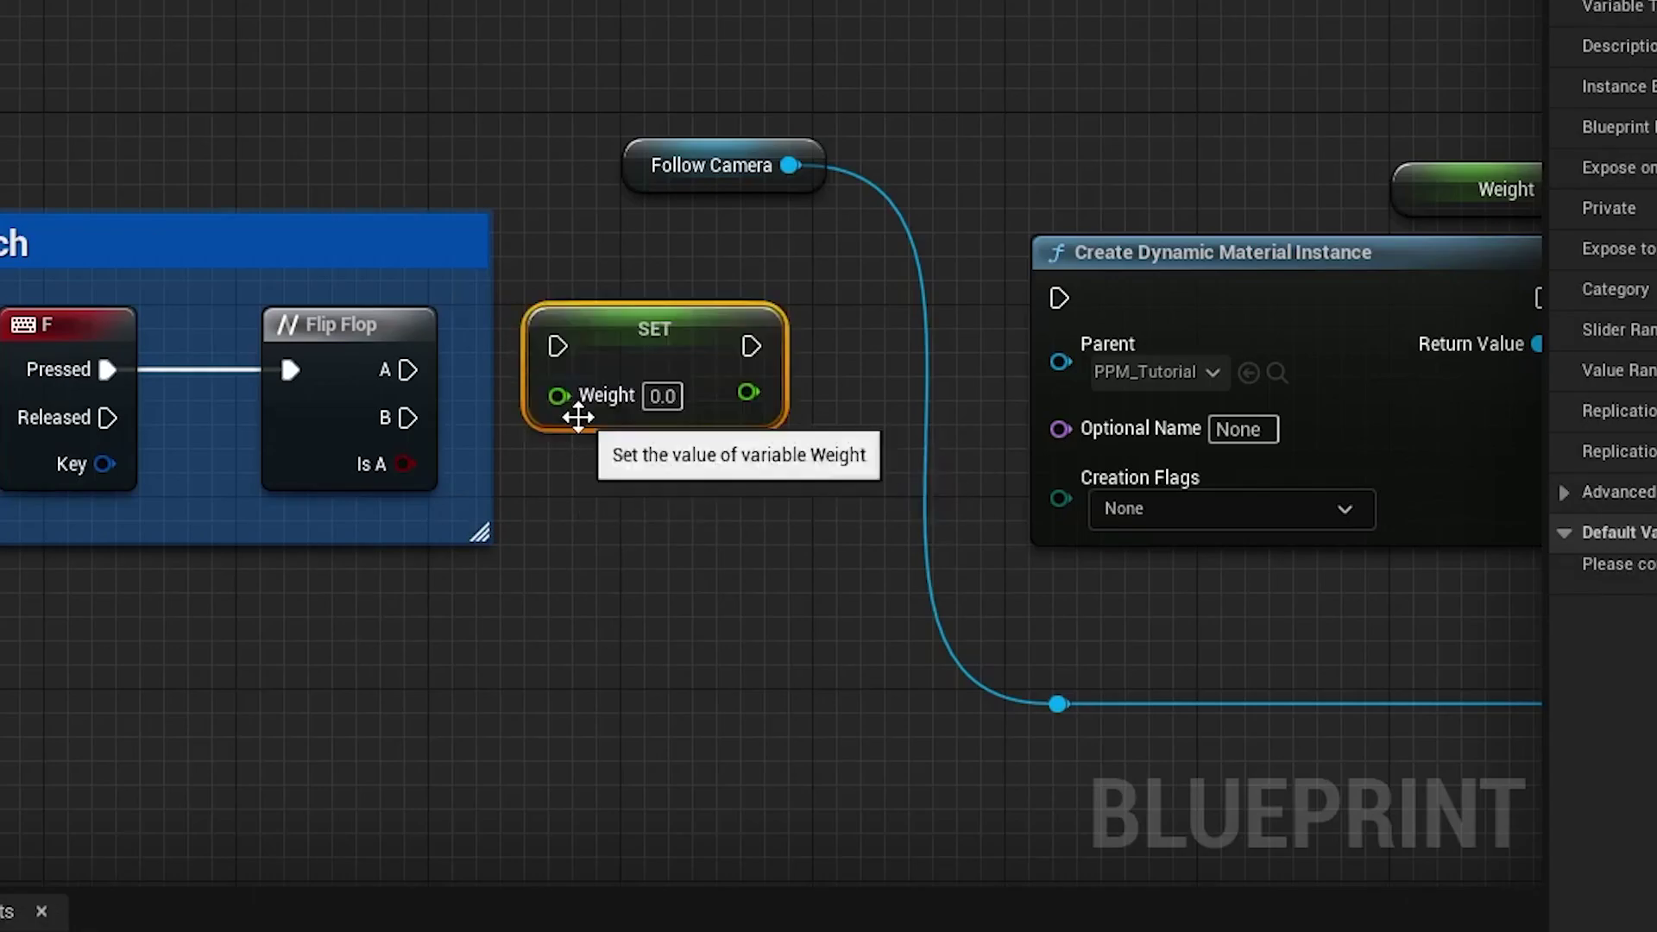
Duplicate the Set Weight node and stack the two copies closely, one above the other, beside the Flip Flop.
key(ctrl+w)
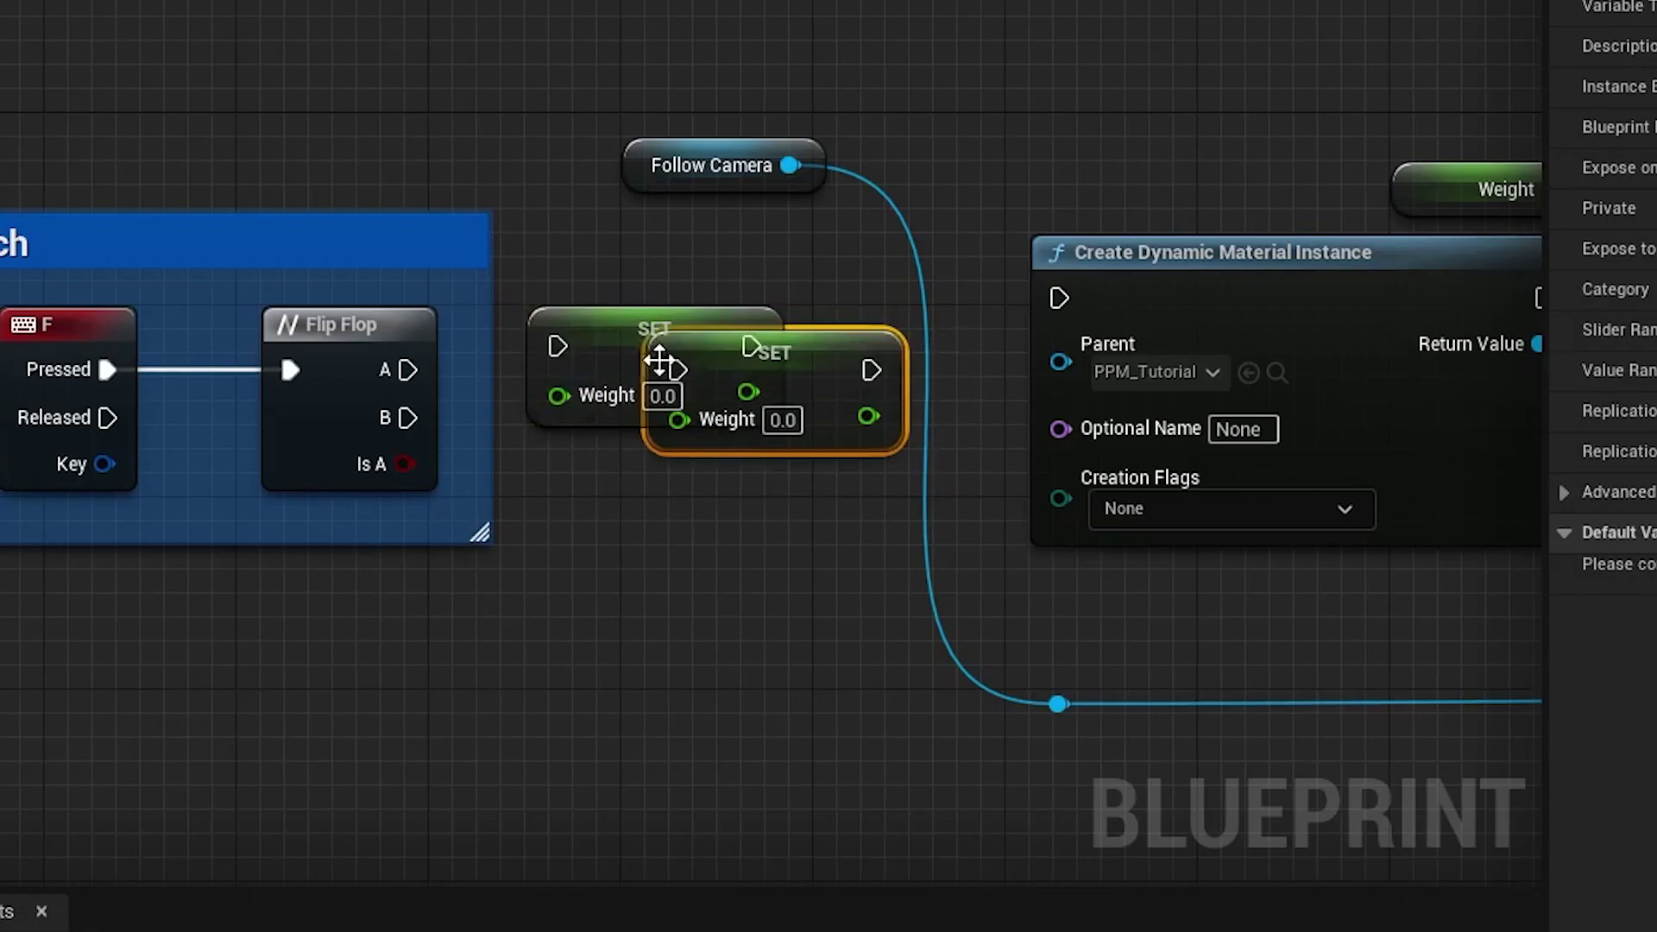
drag(805, 353, 685, 471)
drag(658, 373, 652, 304)
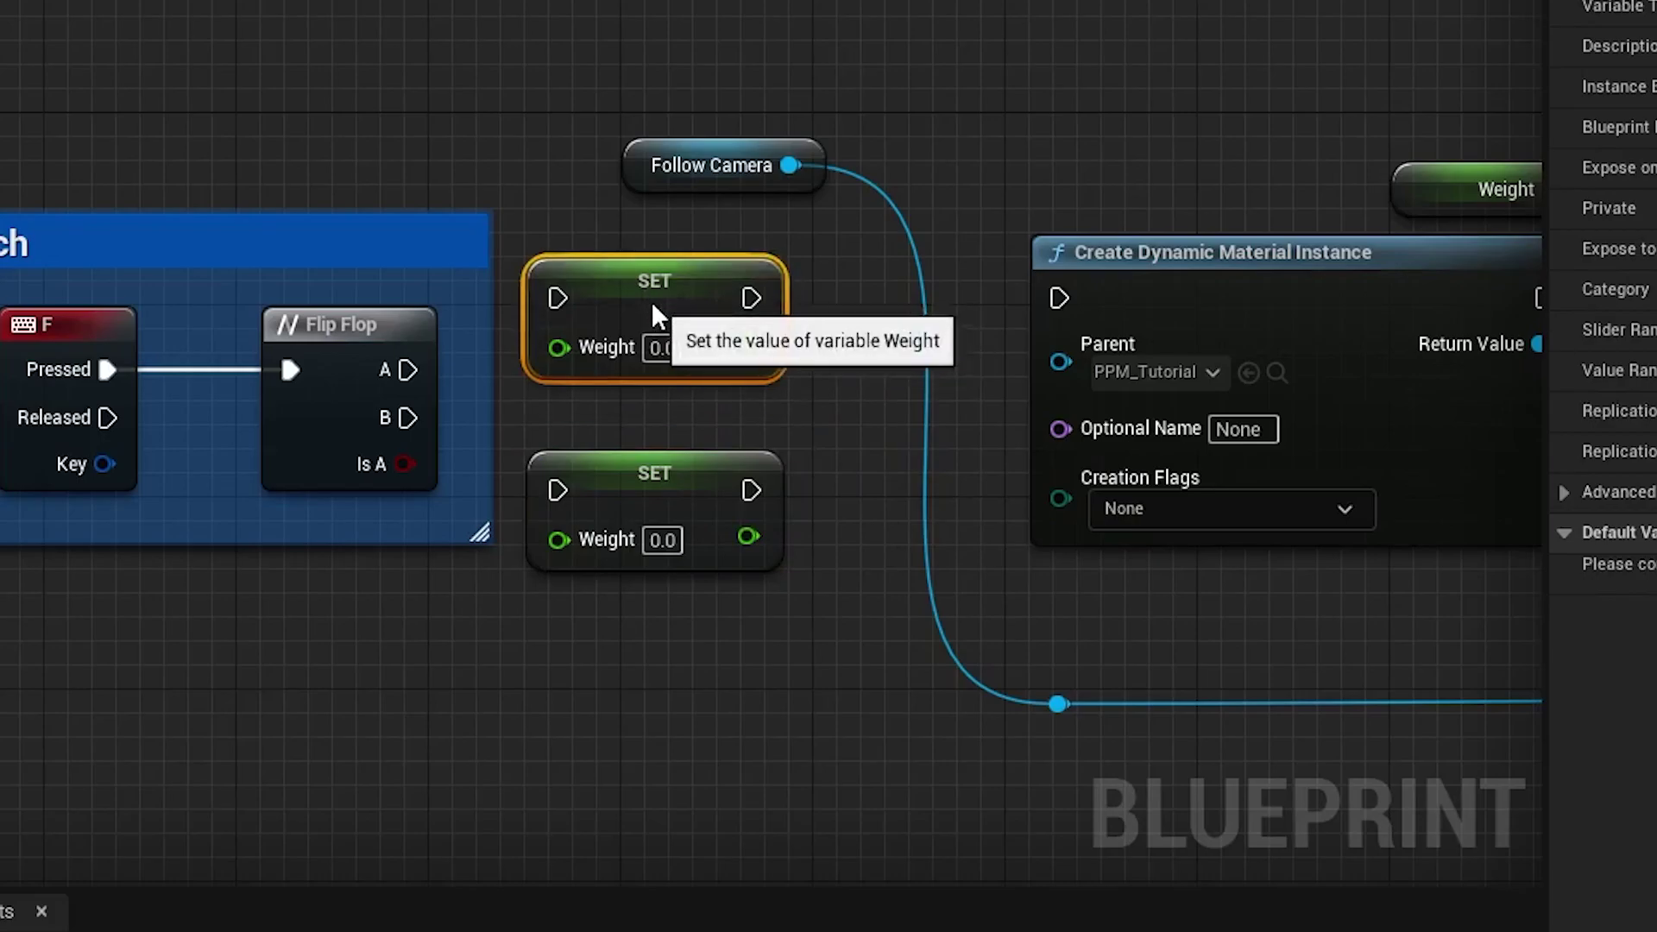
drag(637, 471, 630, 449)
drag(649, 288, 652, 312)
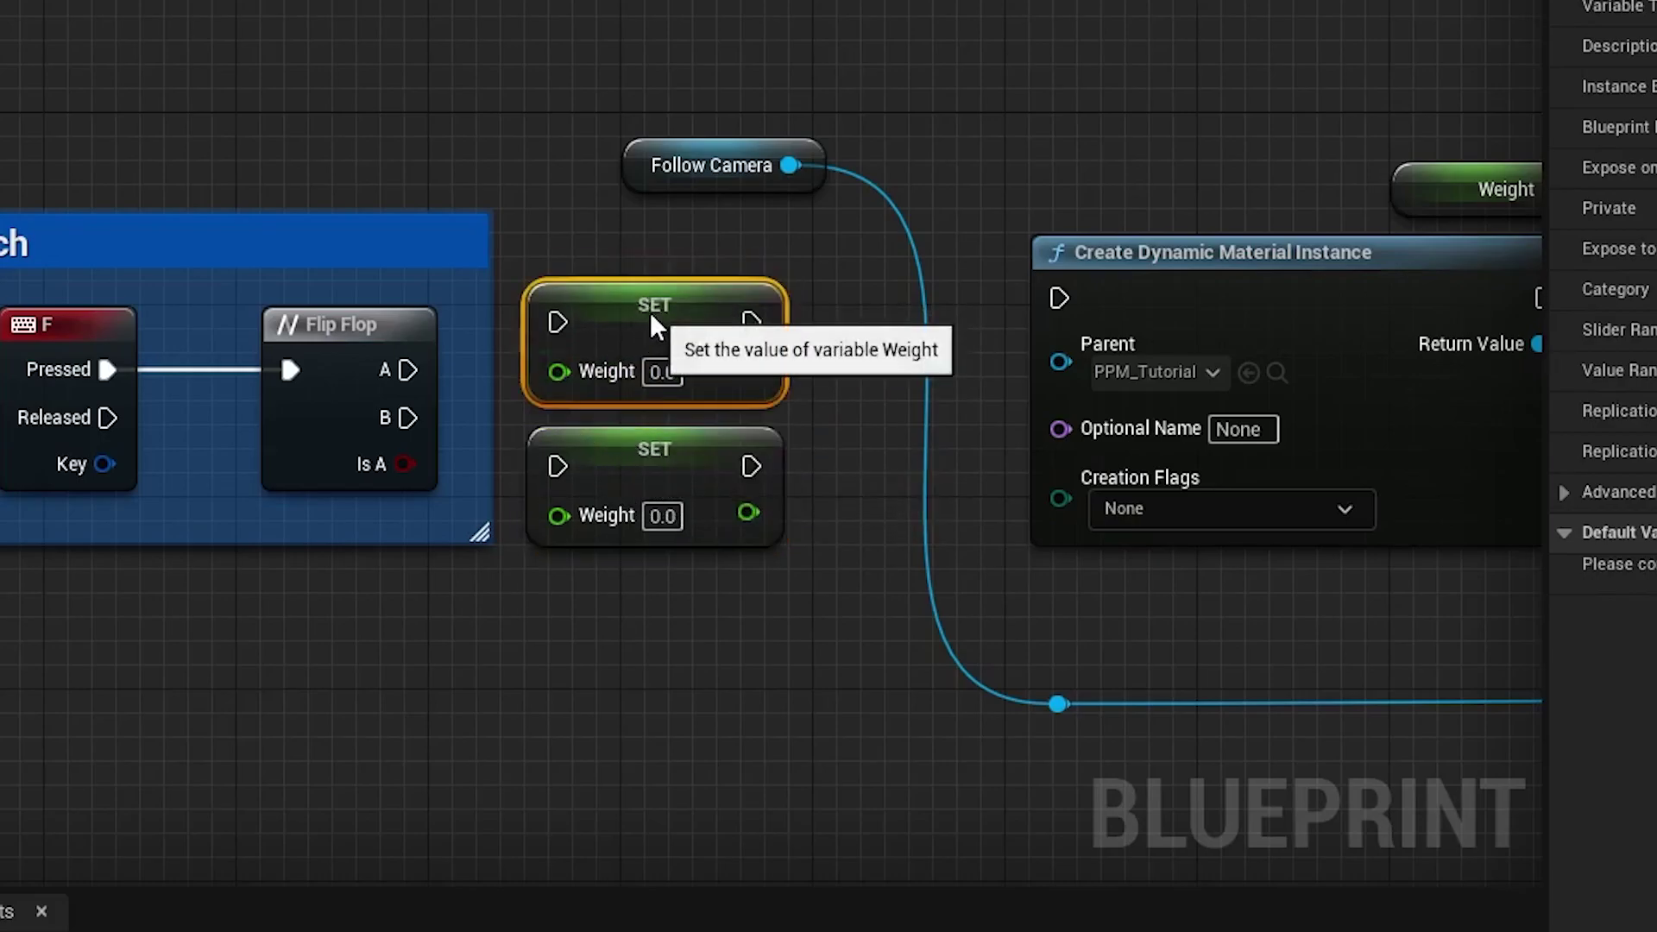
Wire Flip Flop outputs A and B to separate Set Weight nodes, and run both into Create Dynamic Material Instance.
drag(431, 369, 558, 322)
drag(407, 417, 557, 466)
right_drag(580, 473, 470, 432)
drag(383, 311, 691, 288)
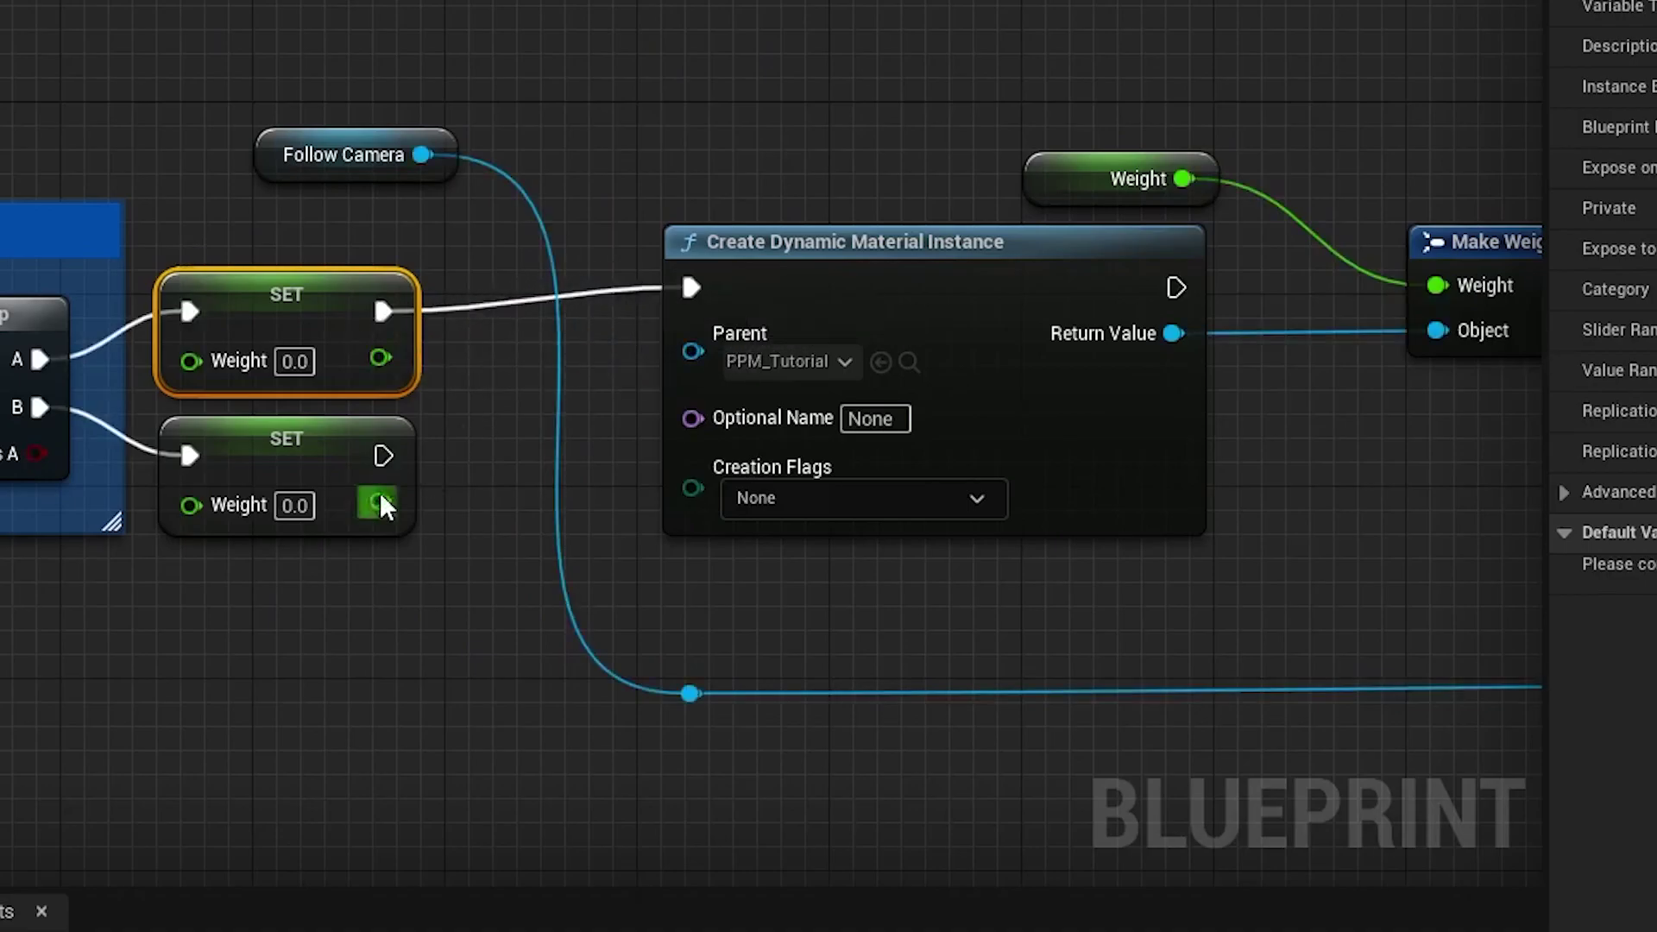
drag(384, 455, 706, 308)
Connect the execution output of Create Dynamic Material Instance to the Set Post Process Settings node.
right_drag(717, 333, 317, 443)
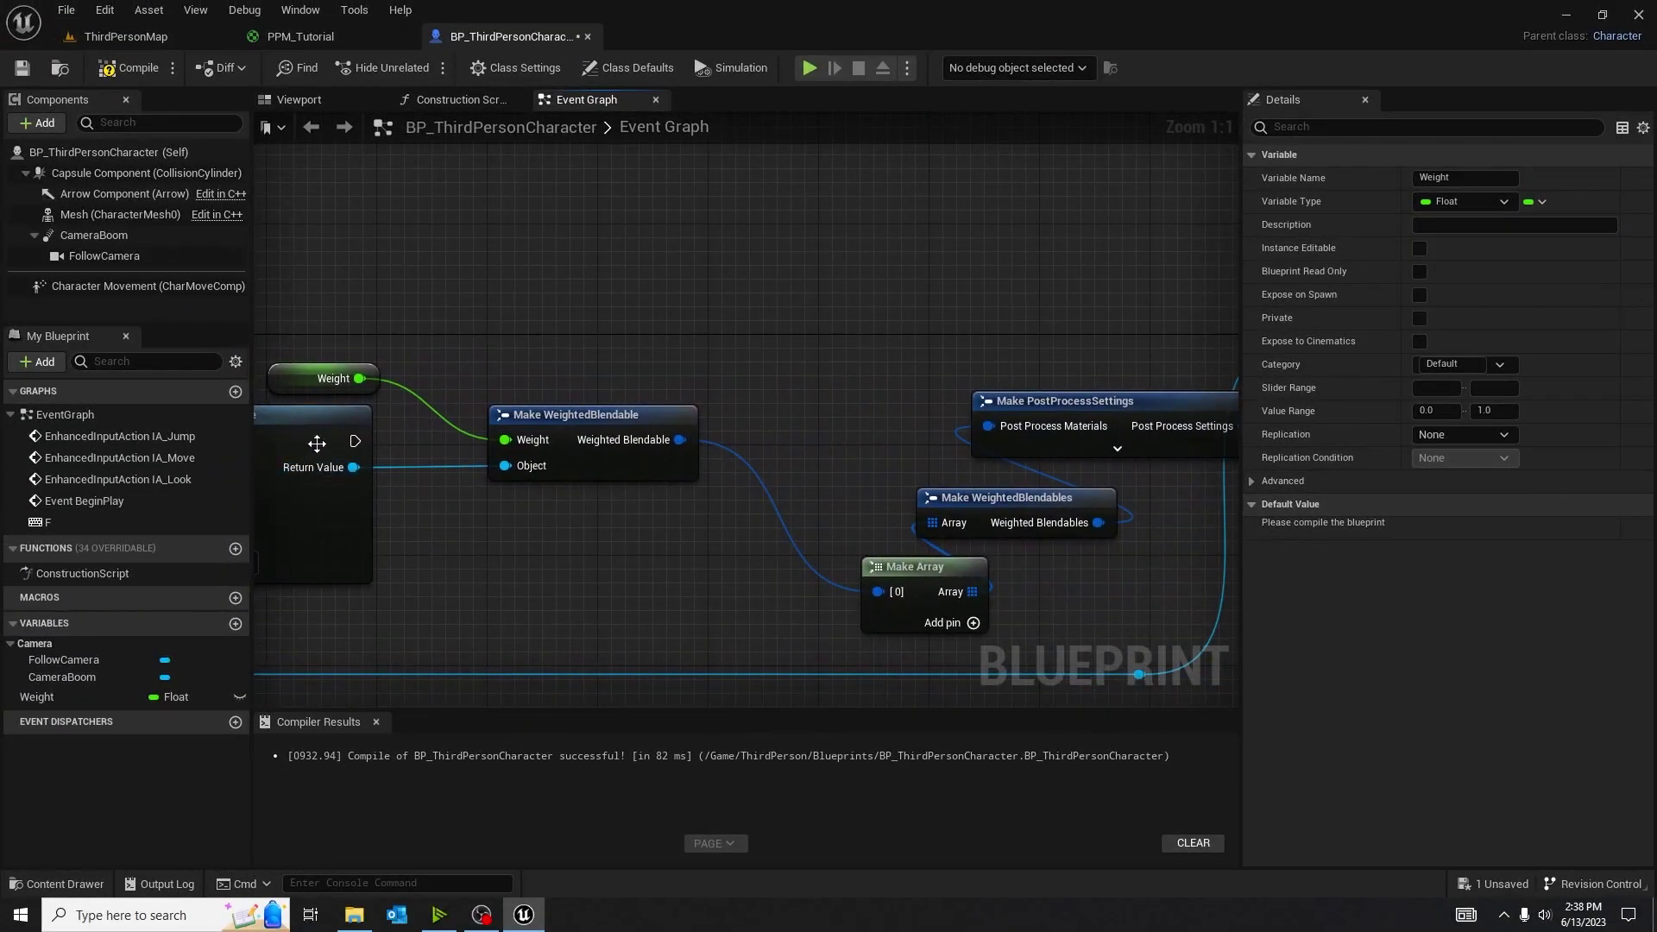
drag(816, 325, 725, 282)
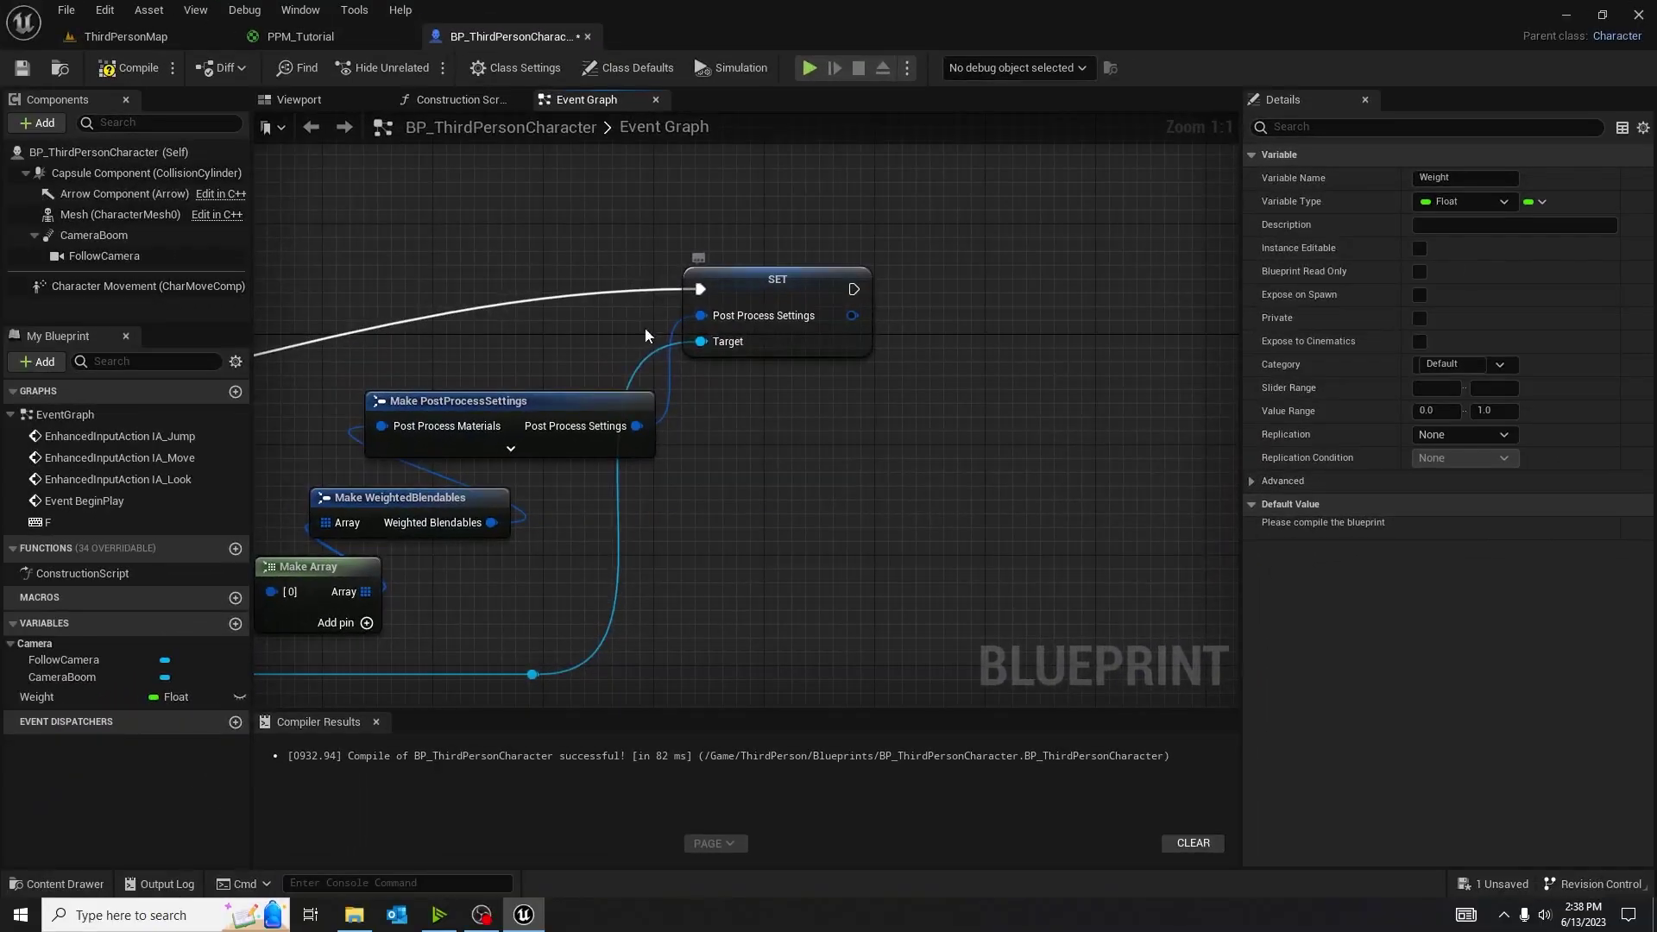
Set the Weight to 1 on the Set node driven by Flip Flop output A.
right_drag(264, 400, 885, 417)
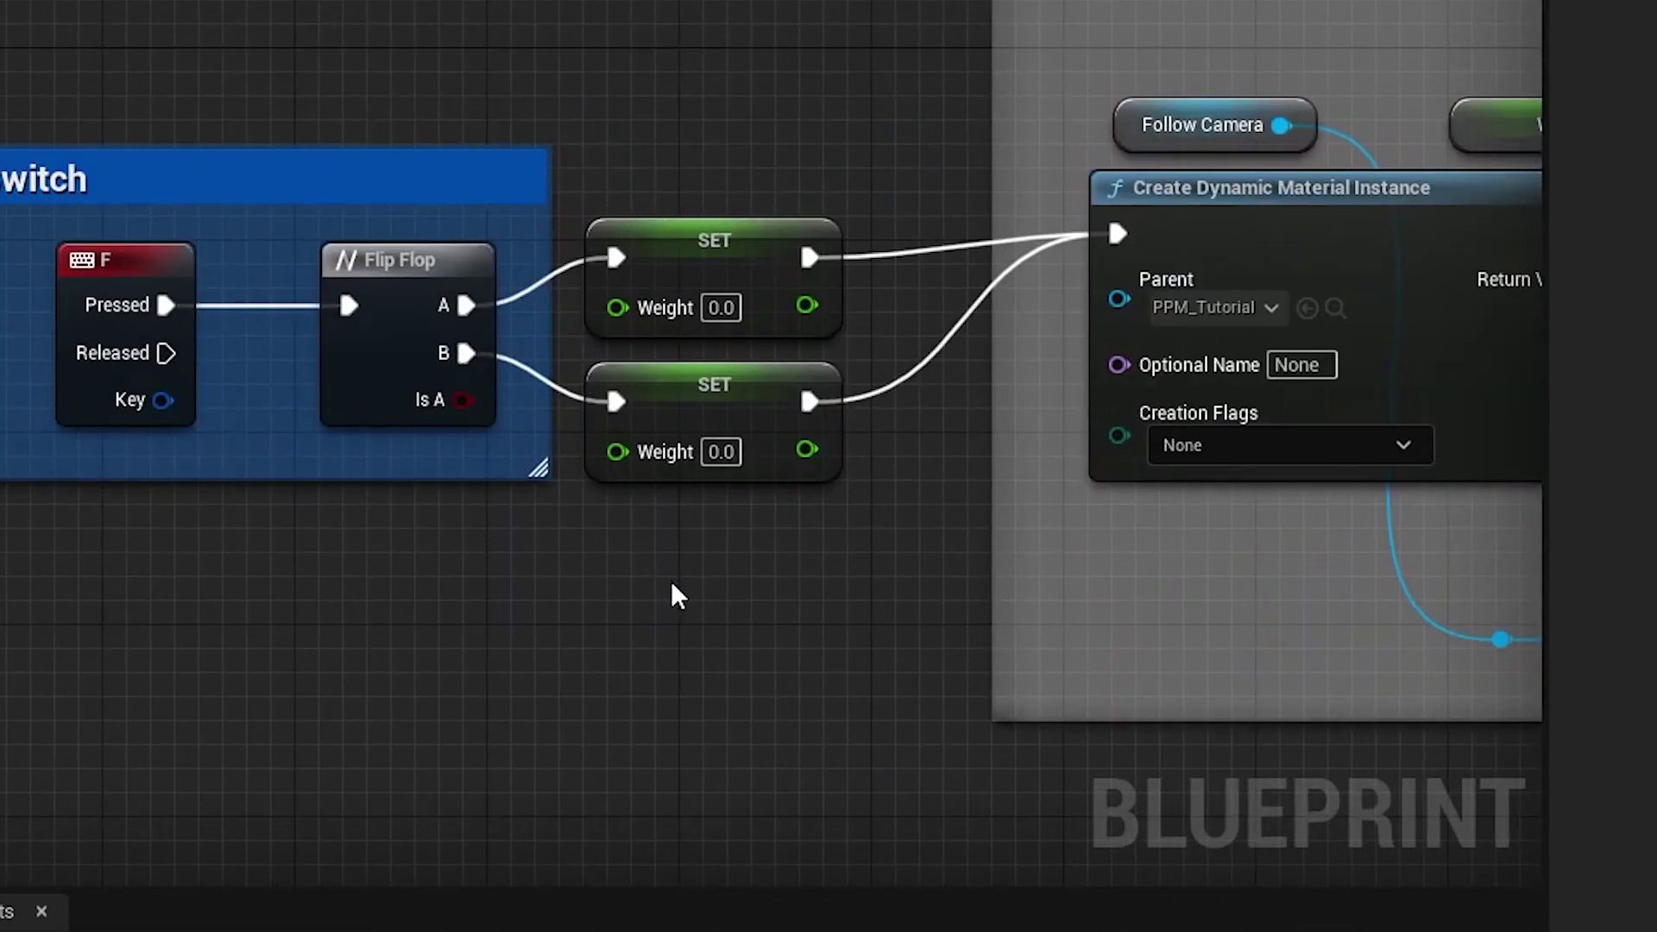
click(723, 308)
text(1)
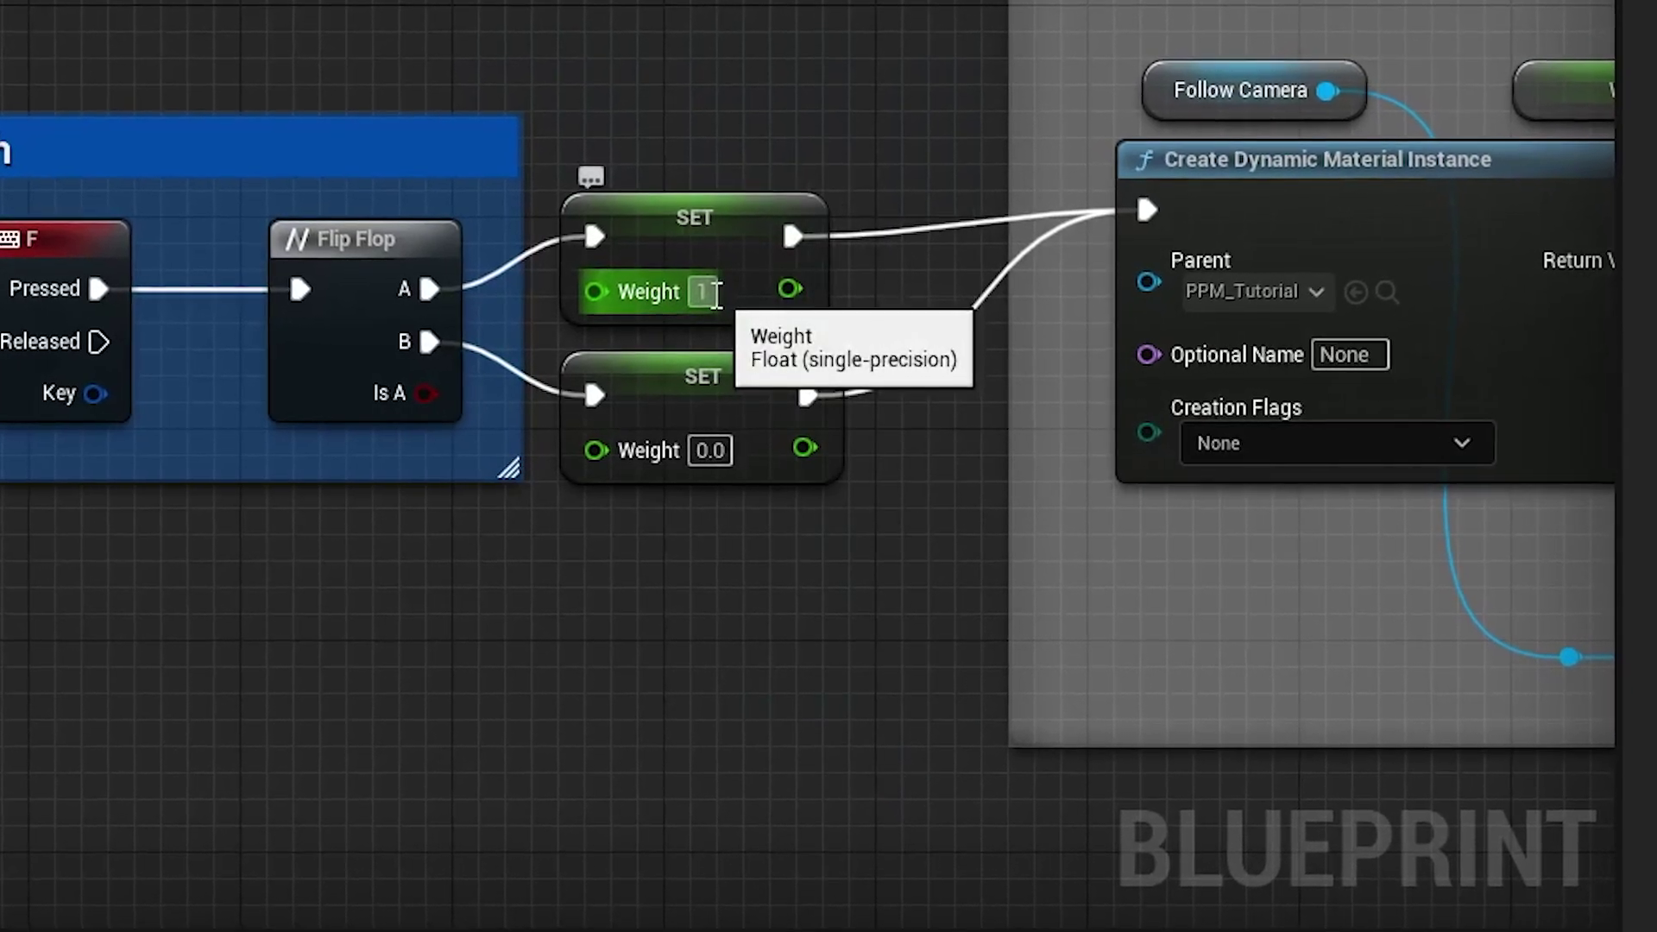
click(766, 608)
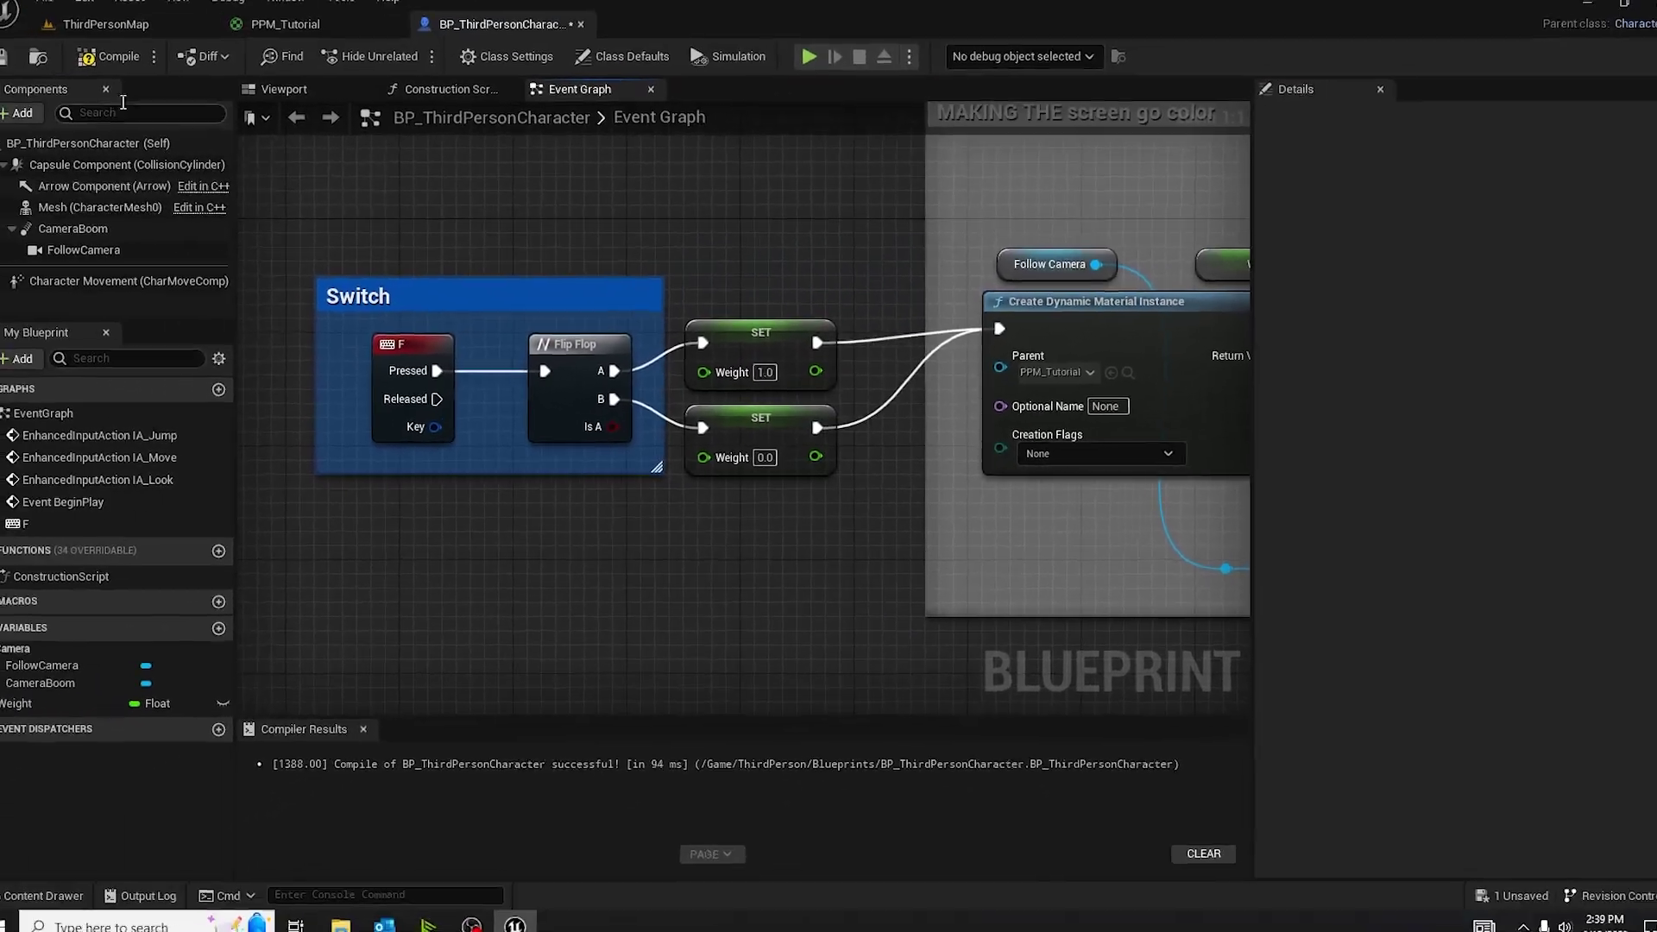
Play the ThirdPersonMap level in the editor to test the post process switch.
scroll(777, 500, down, 3)
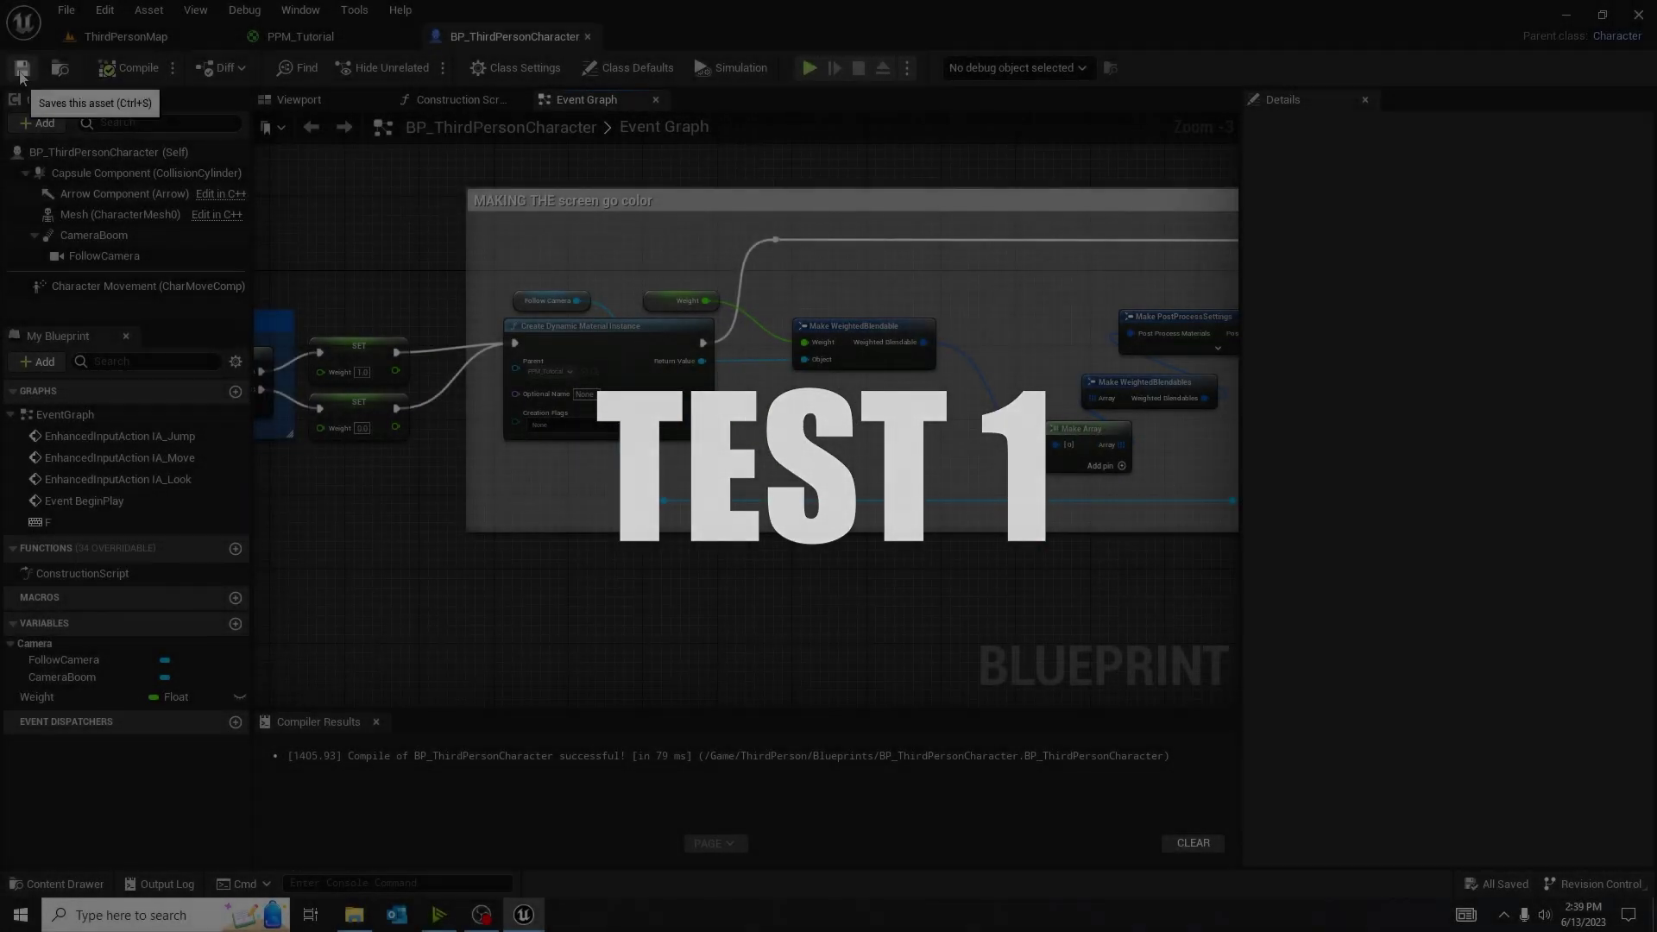
click(143, 38)
click(382, 66)
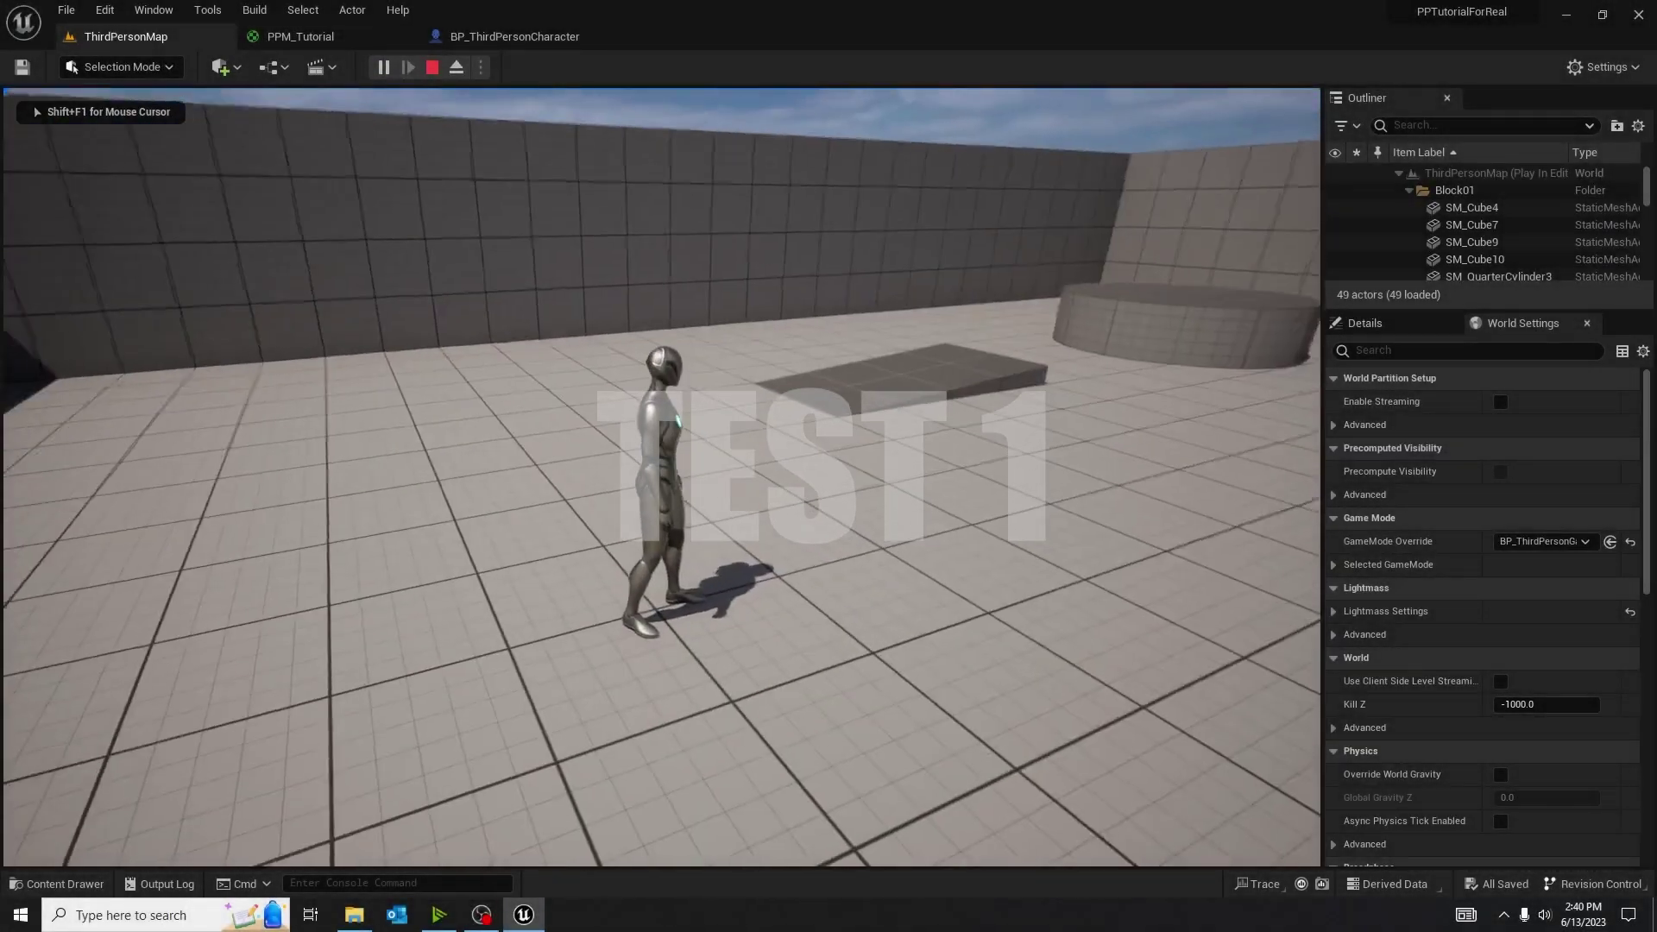
Insert an Add node between the Color constant and the Rotator in PPM_Tutorial, with its B value set to 0.2.
key(1)
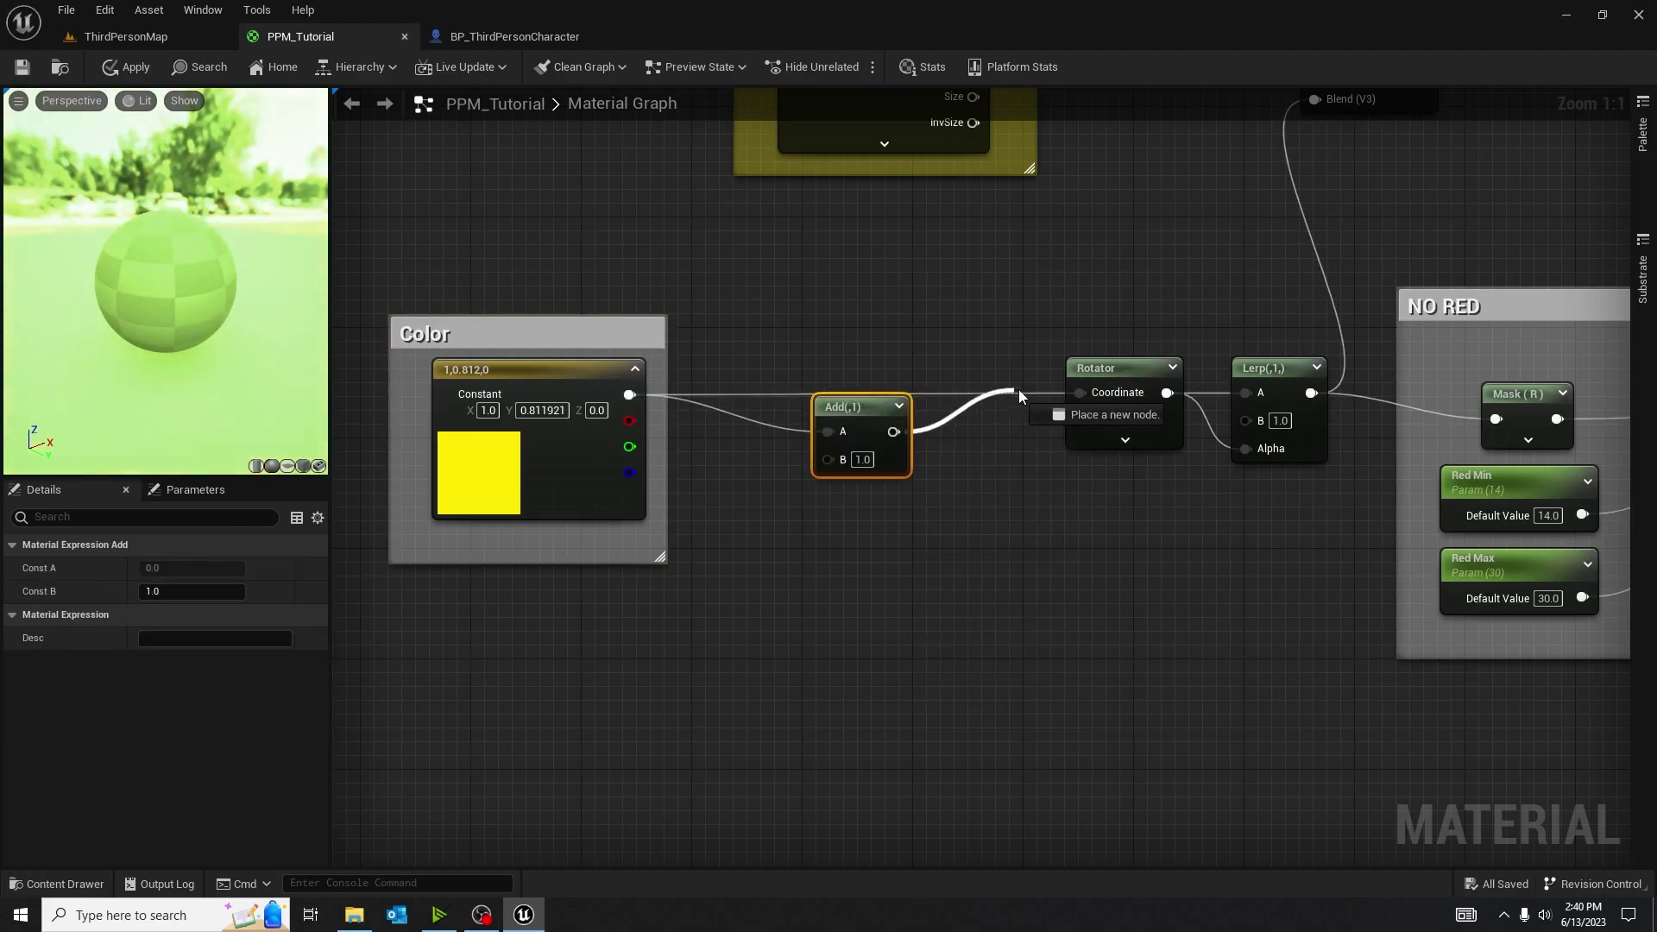
drag(1019, 396, 1080, 392)
drag(859, 418, 917, 379)
click(922, 421)
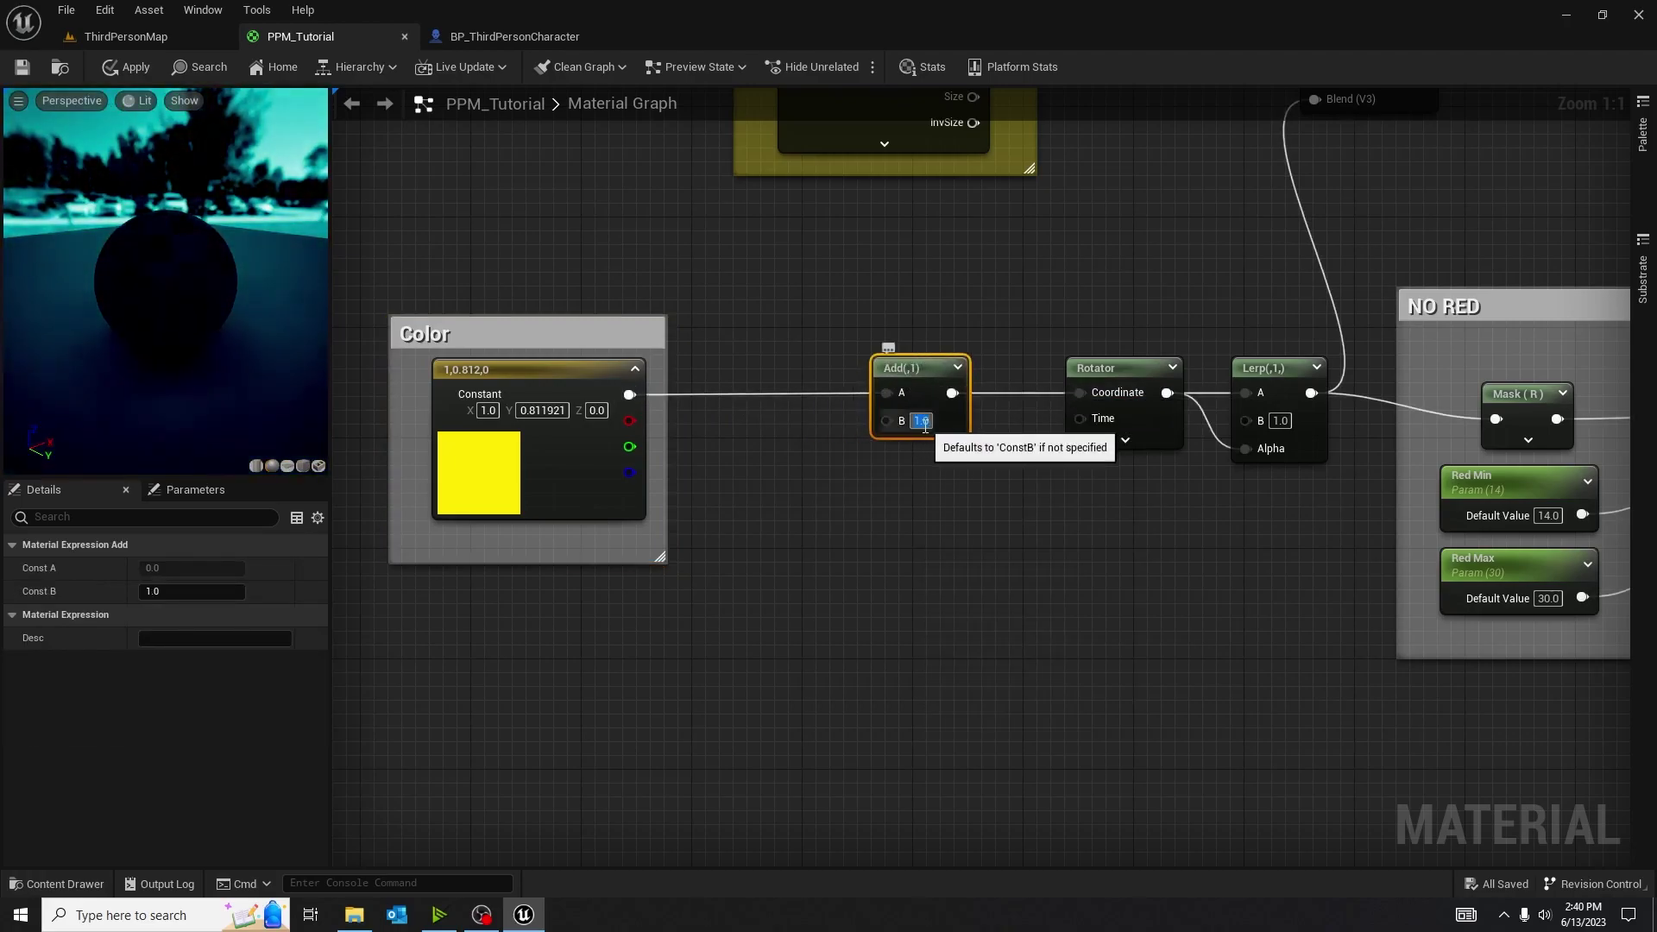
text(0.2)
key(Return)
Add a scalar parameter named Color Strength and connect it to the Add node's B input.
click(782, 494)
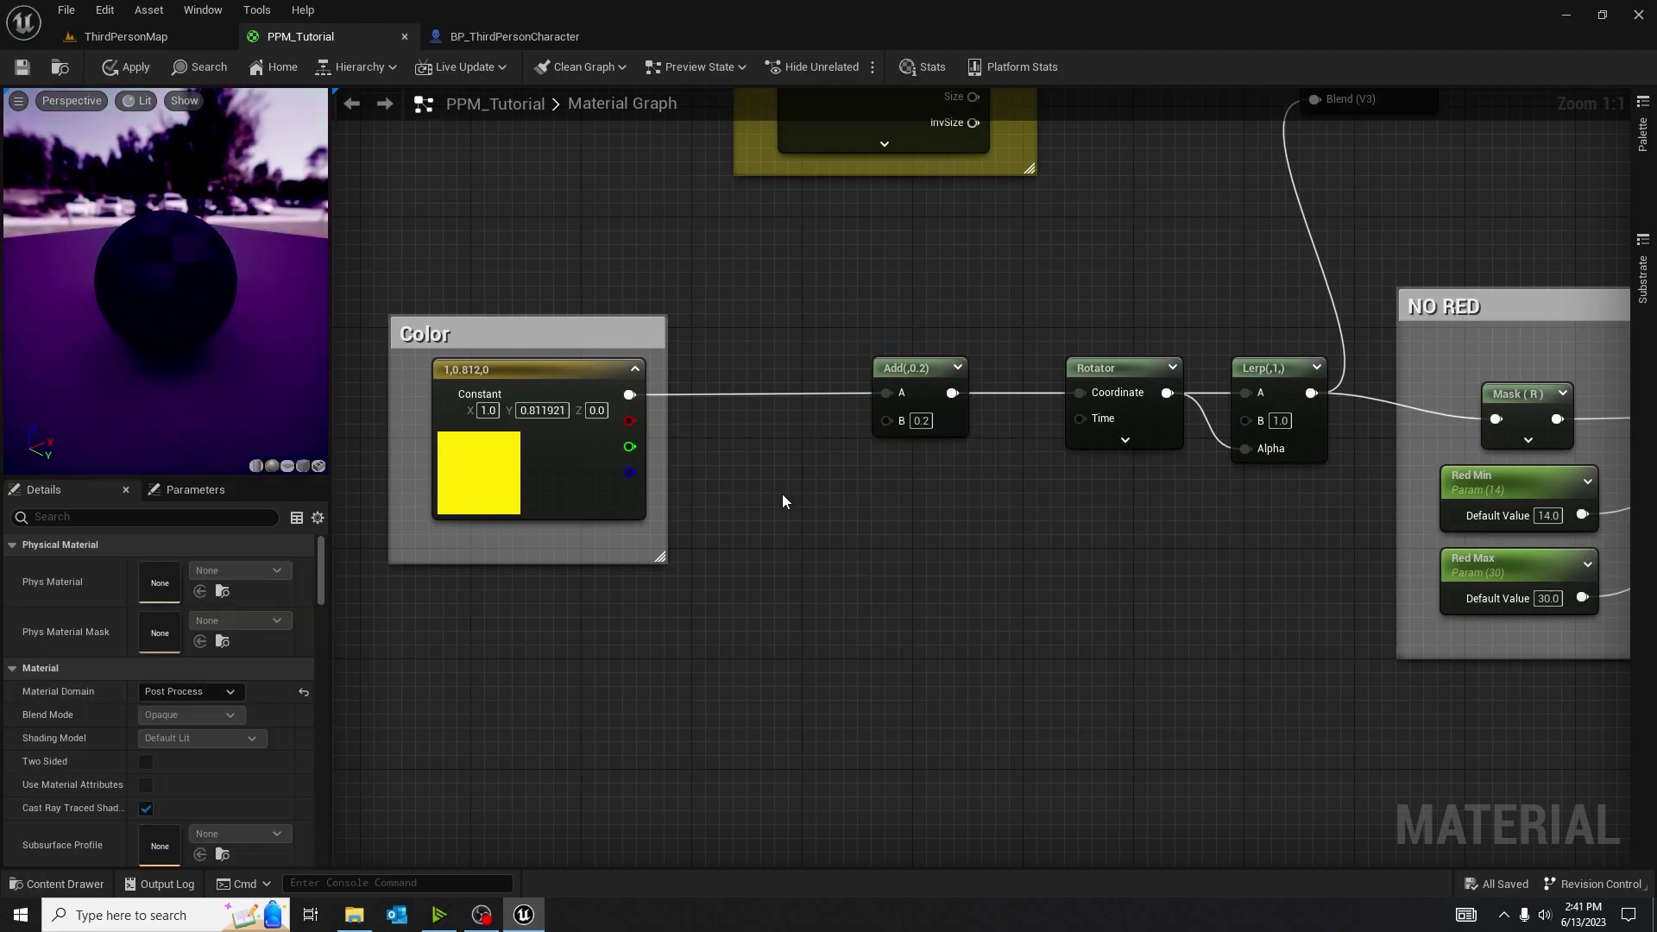
text(ssss)
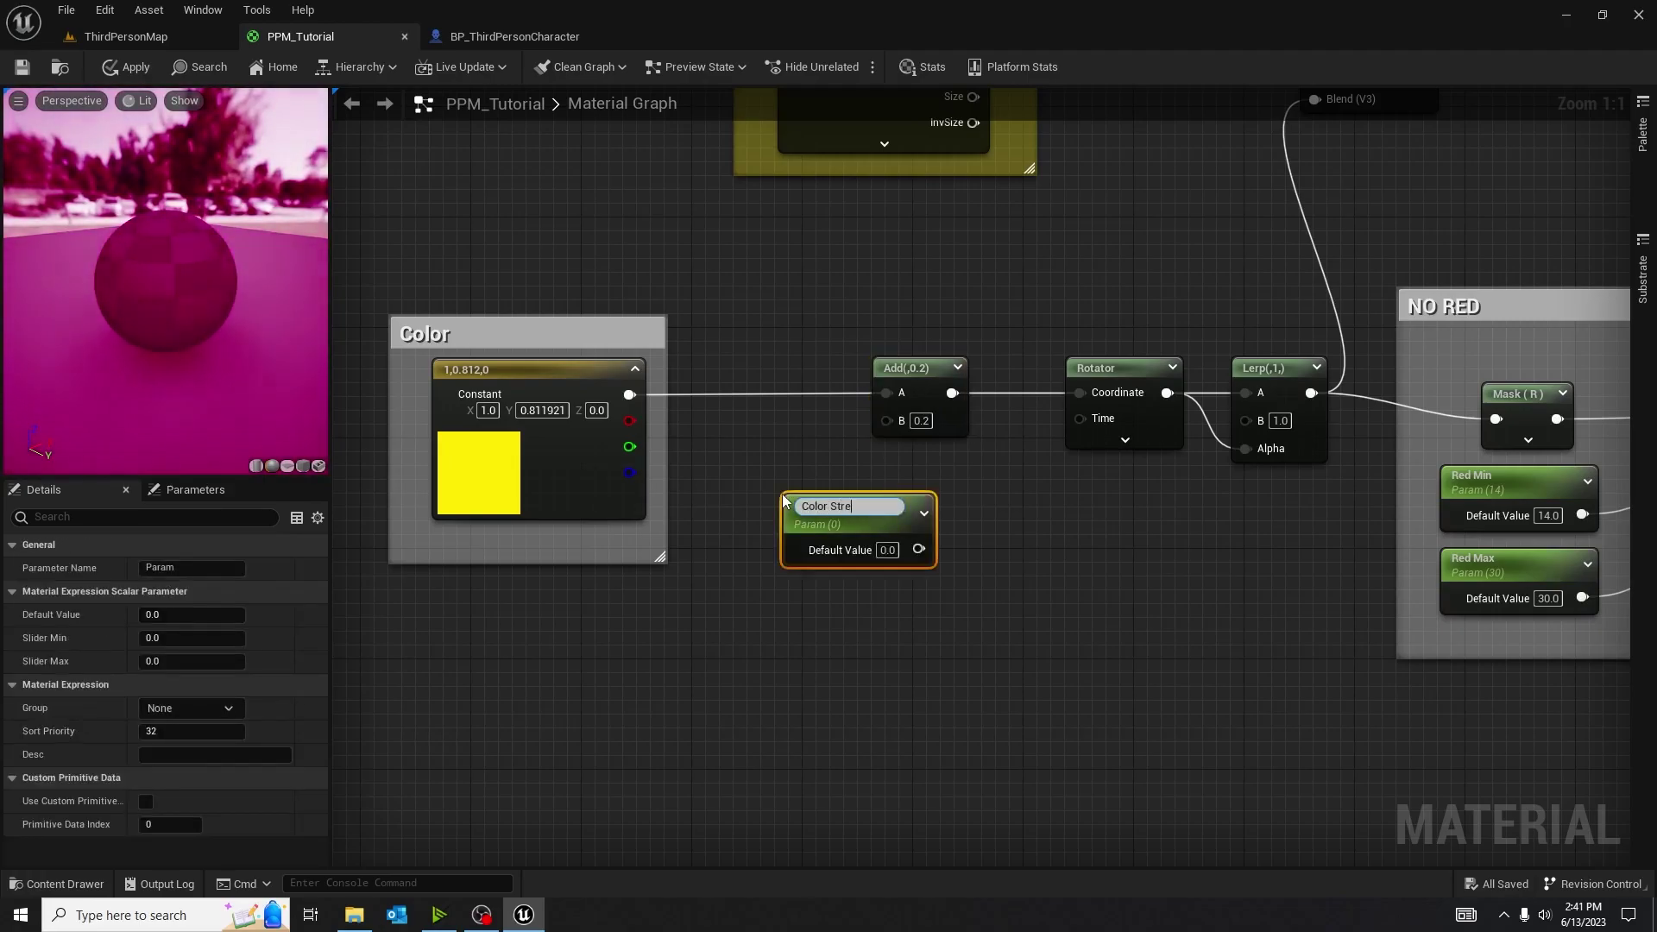
text(ngth)
key(Return)
drag(828, 524, 886, 420)
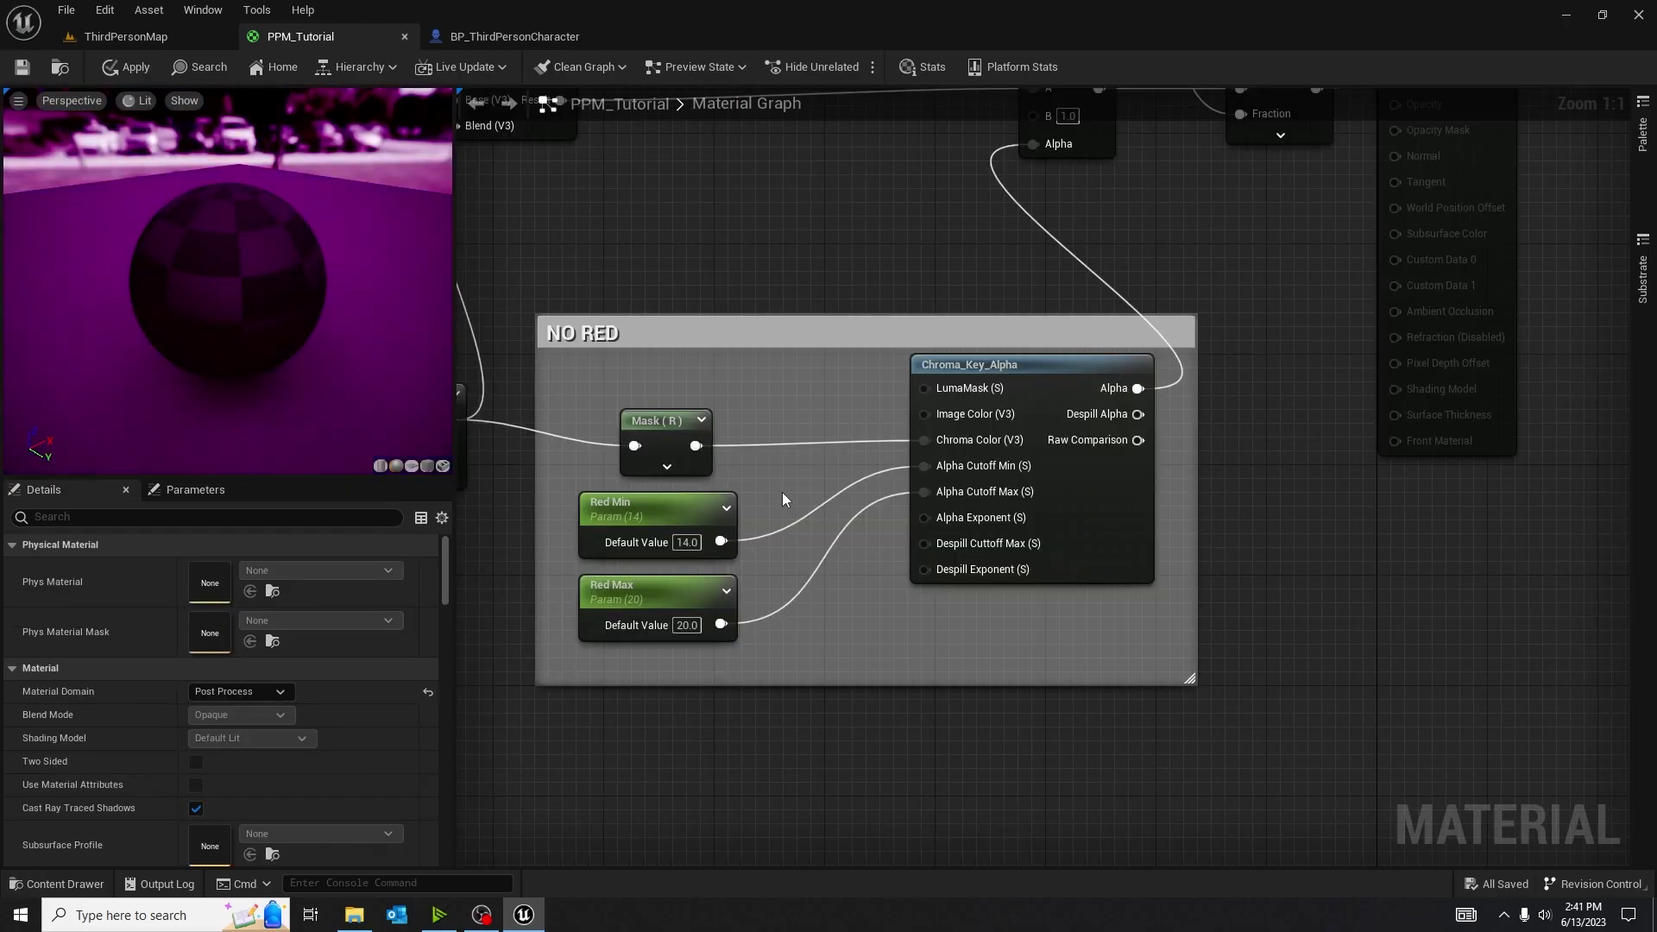
Set the Speed of the Rotator node to 1.0.
right_drag(785, 492, 909, 572)
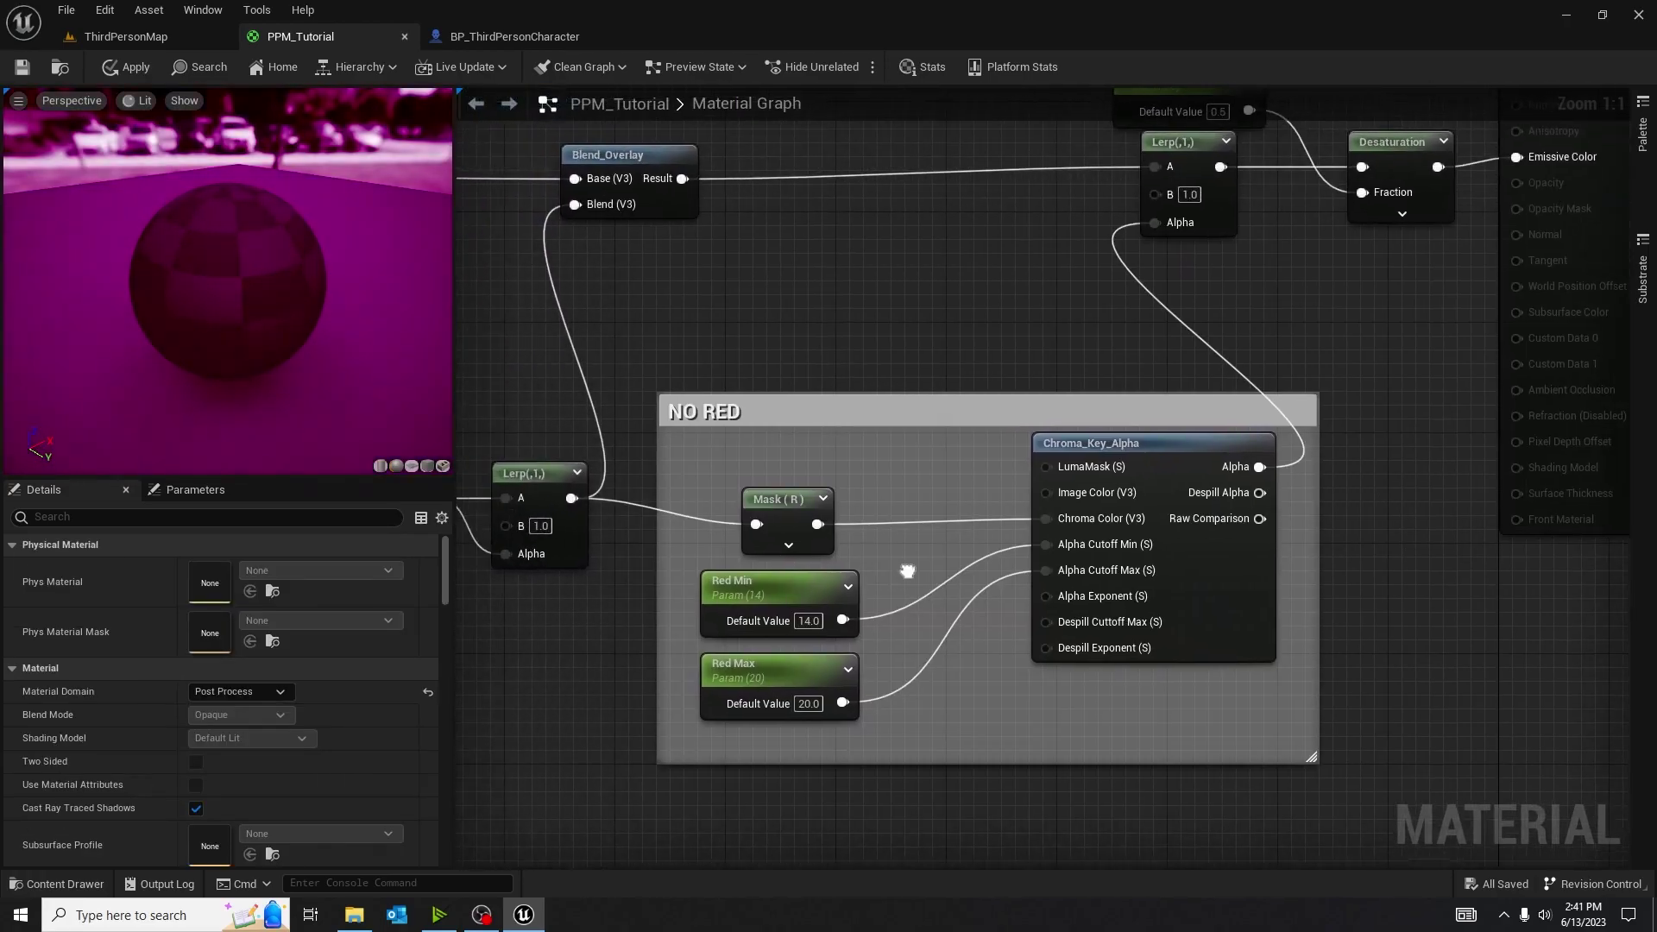
right_drag(834, 475, 1132, 573)
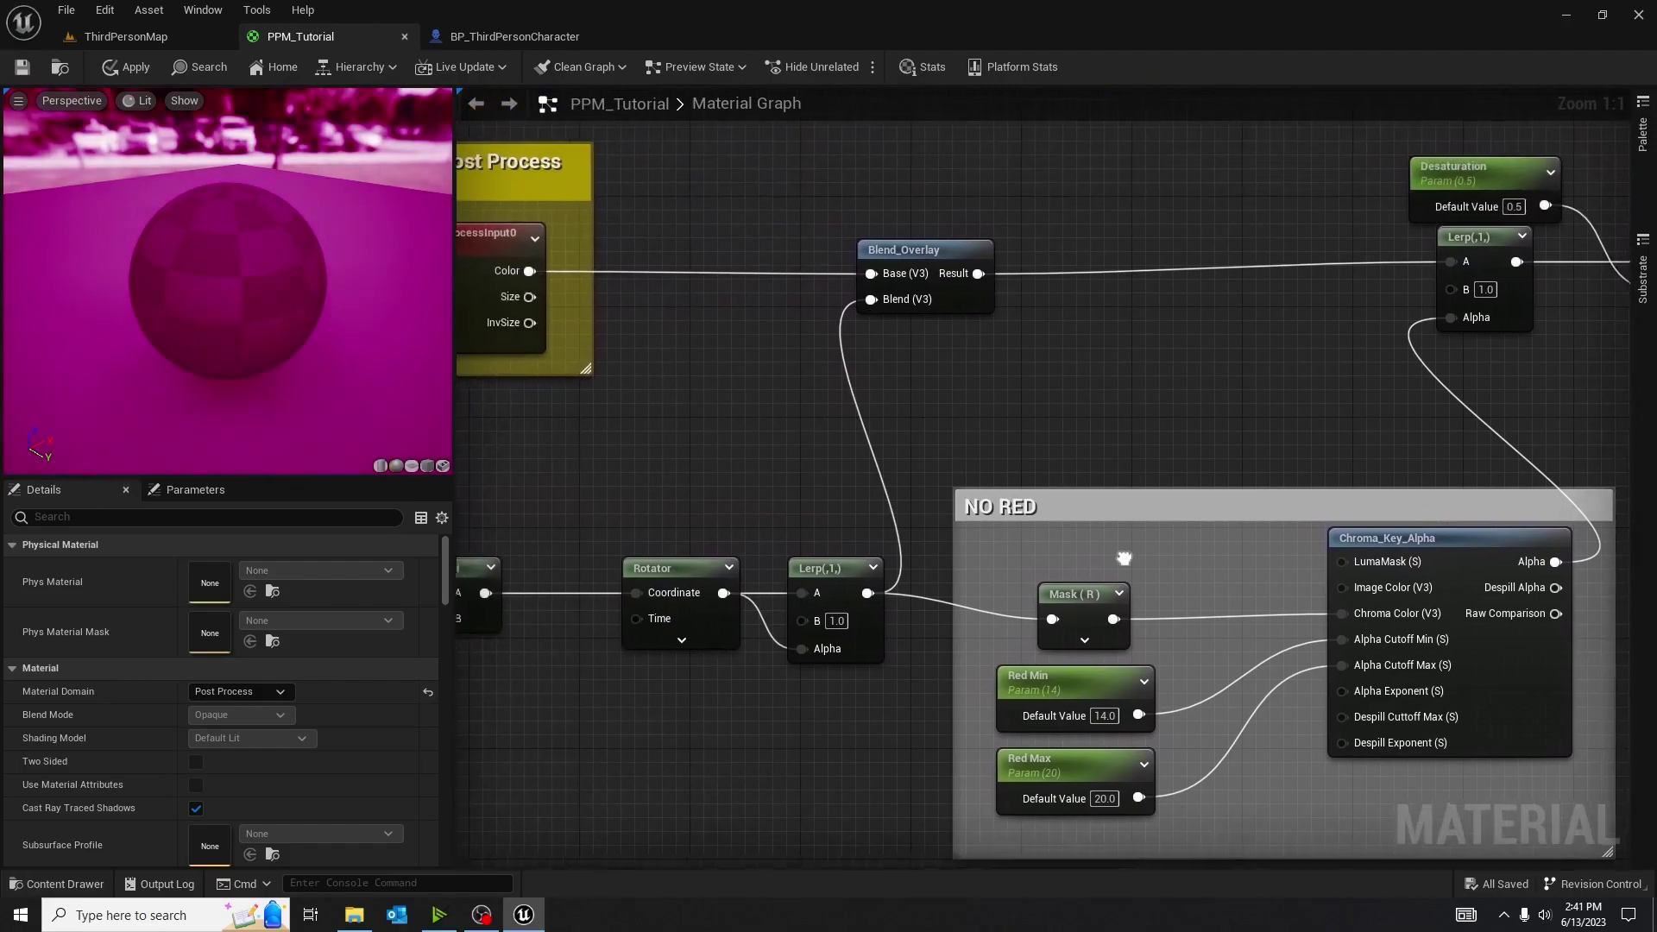
click(690, 608)
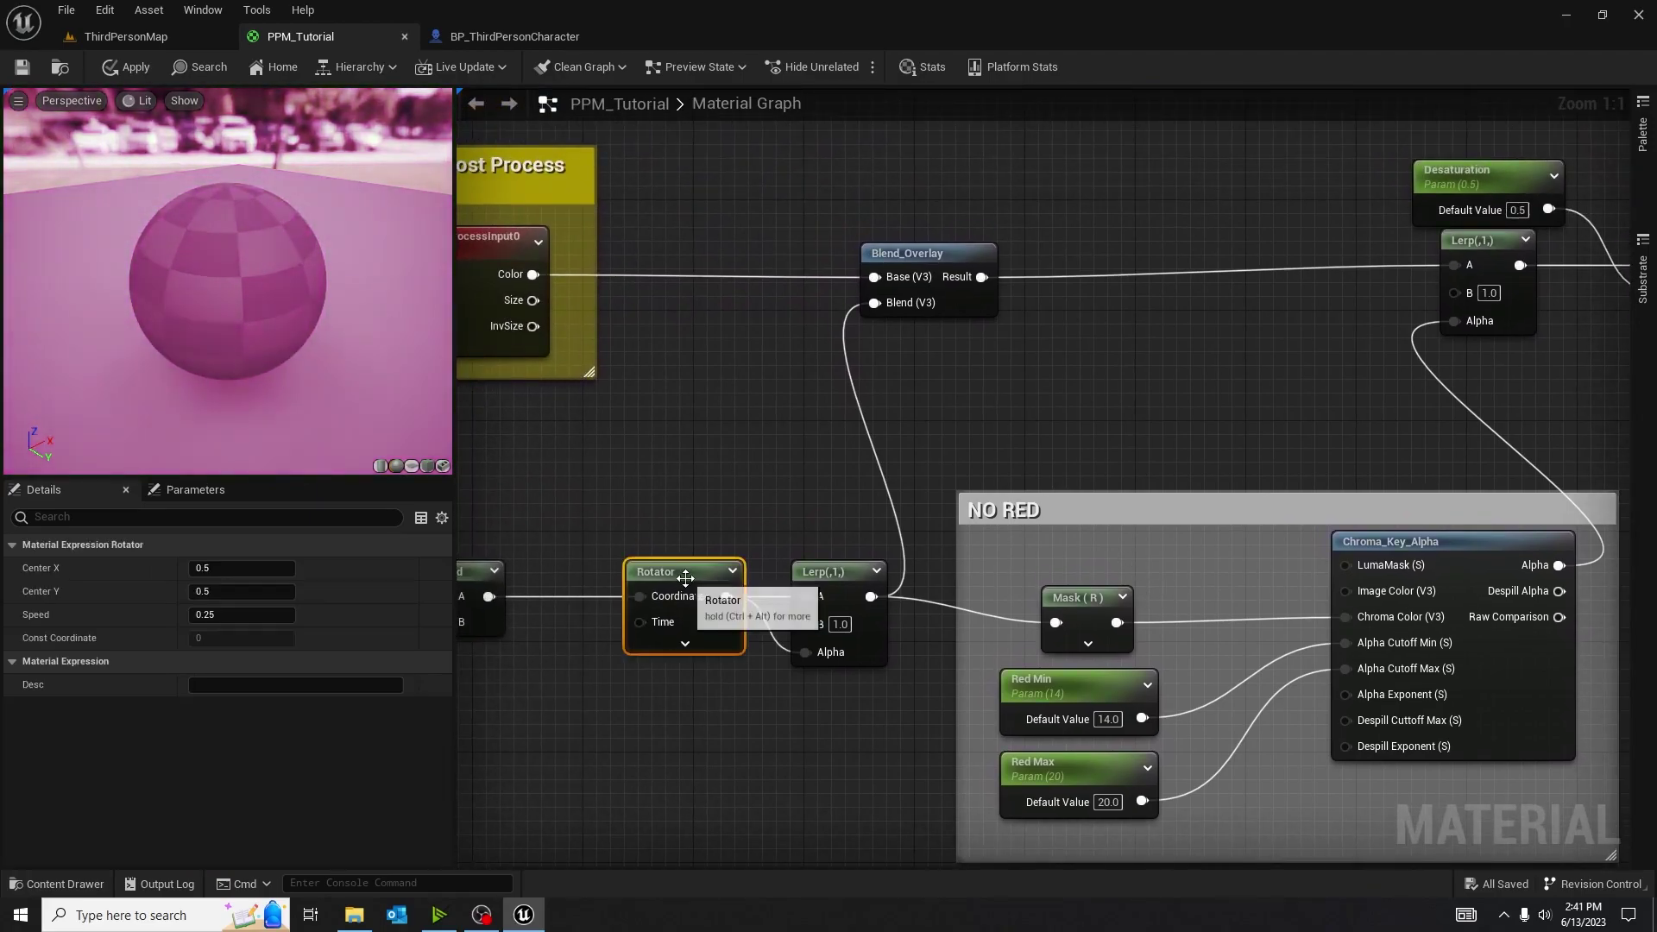
click(223, 617)
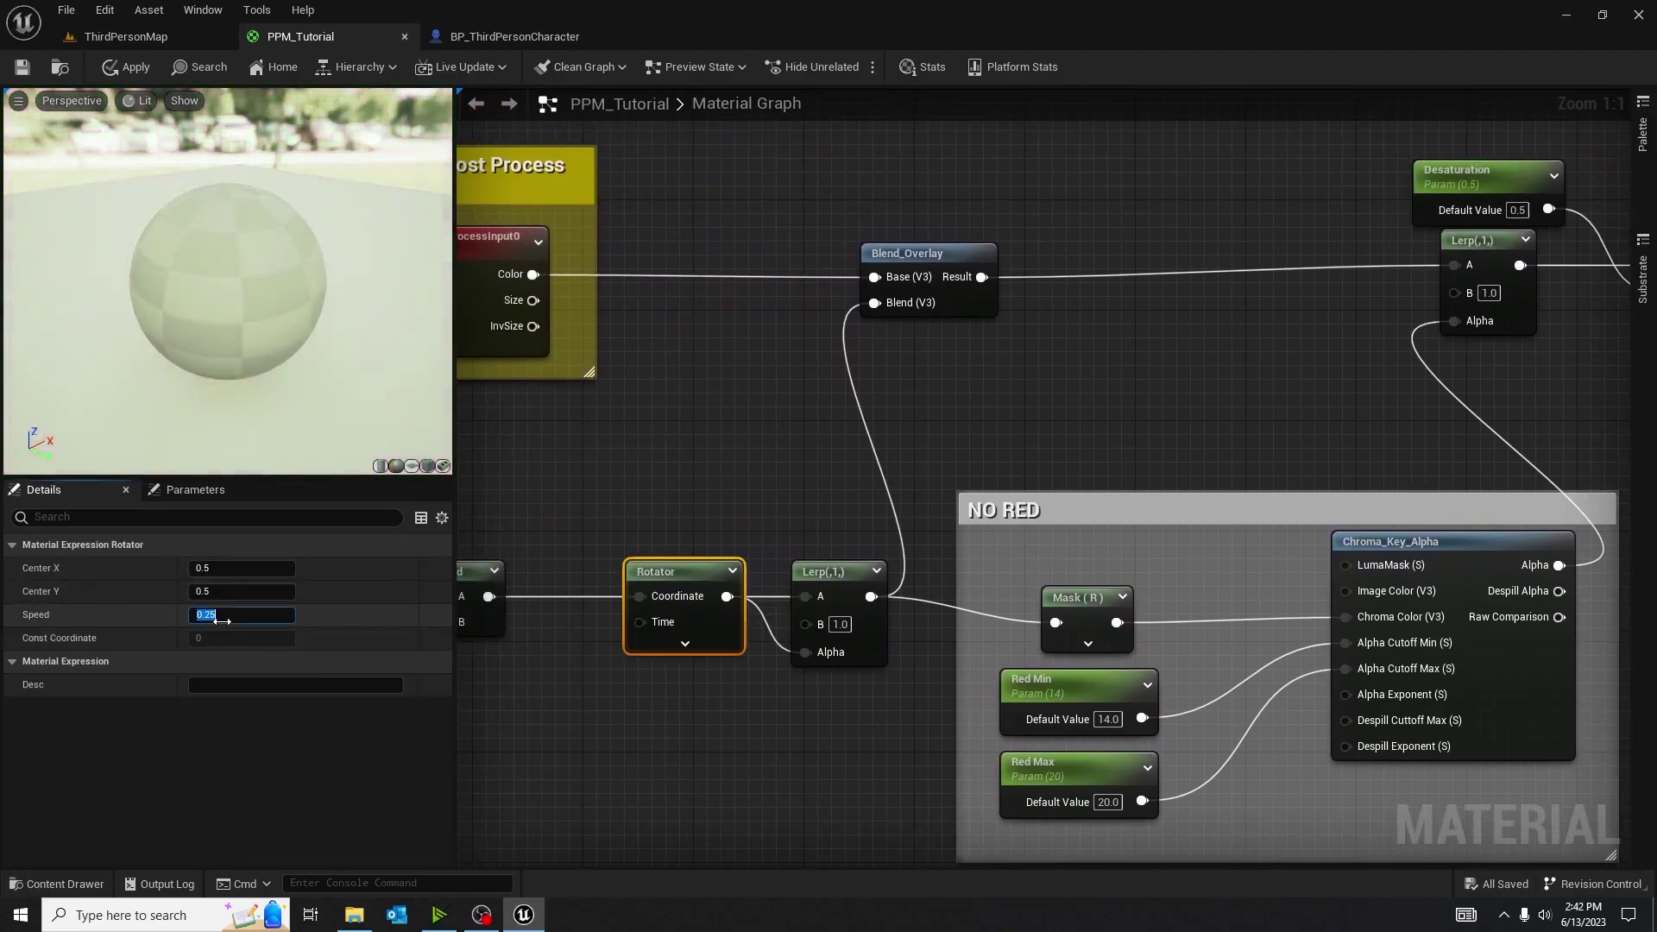
text(1)
key(Return)
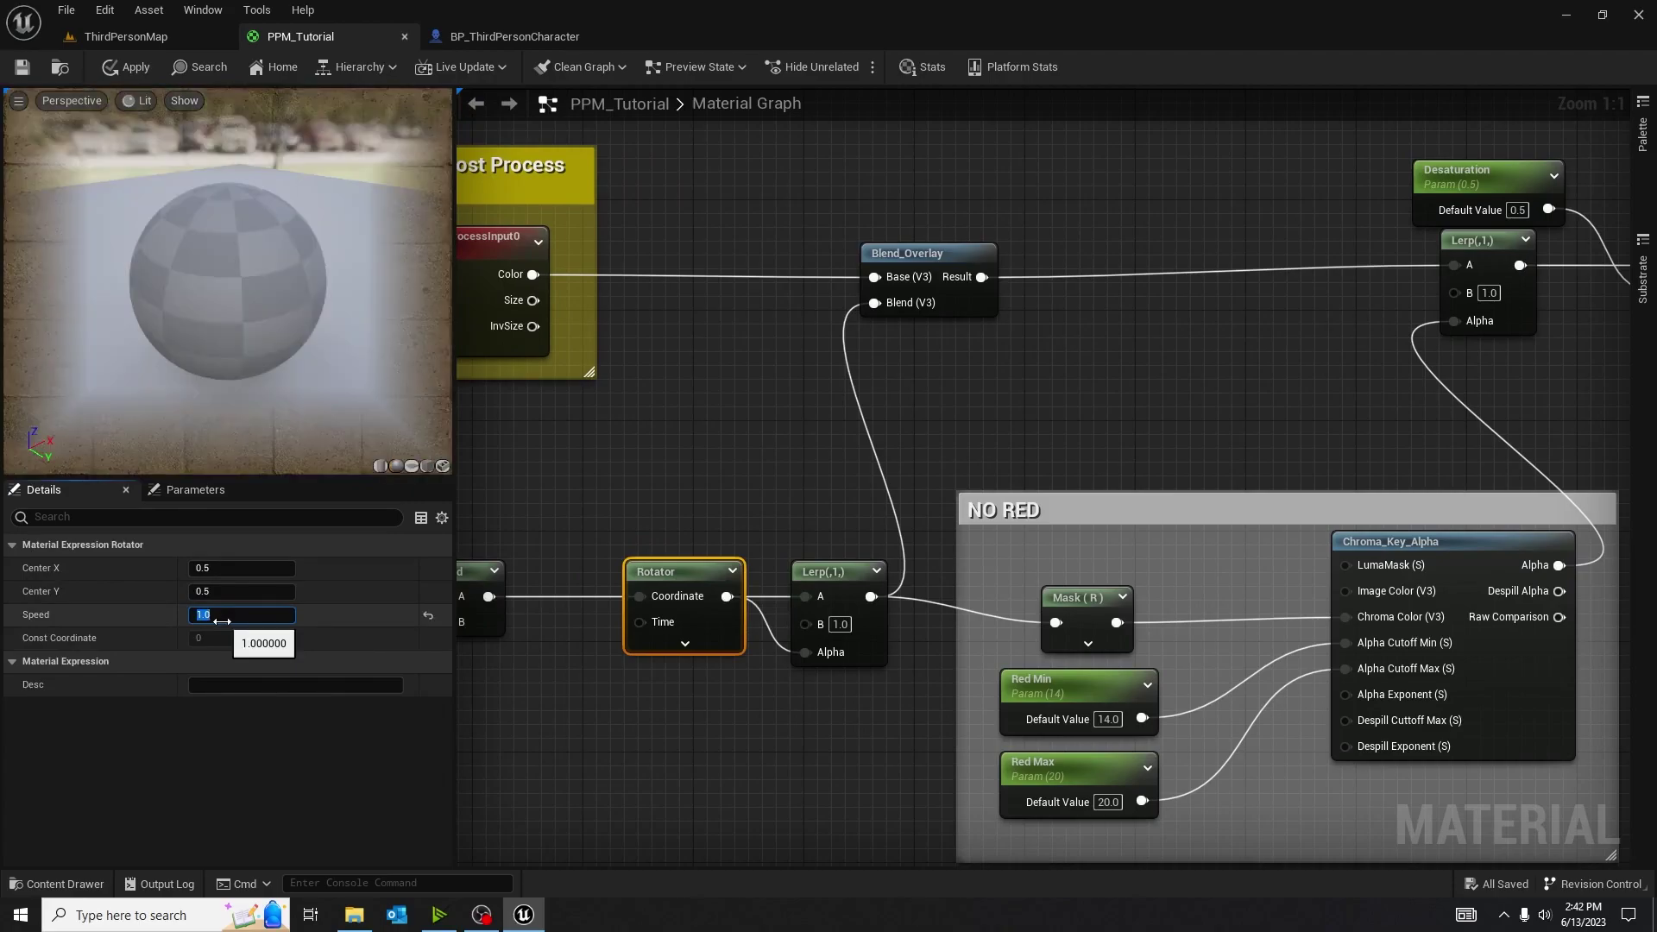
Save the PPM_Tutorial material and move the character around the playing ThirdPersonMap level to test the faster colour rotation.
click(22, 67)
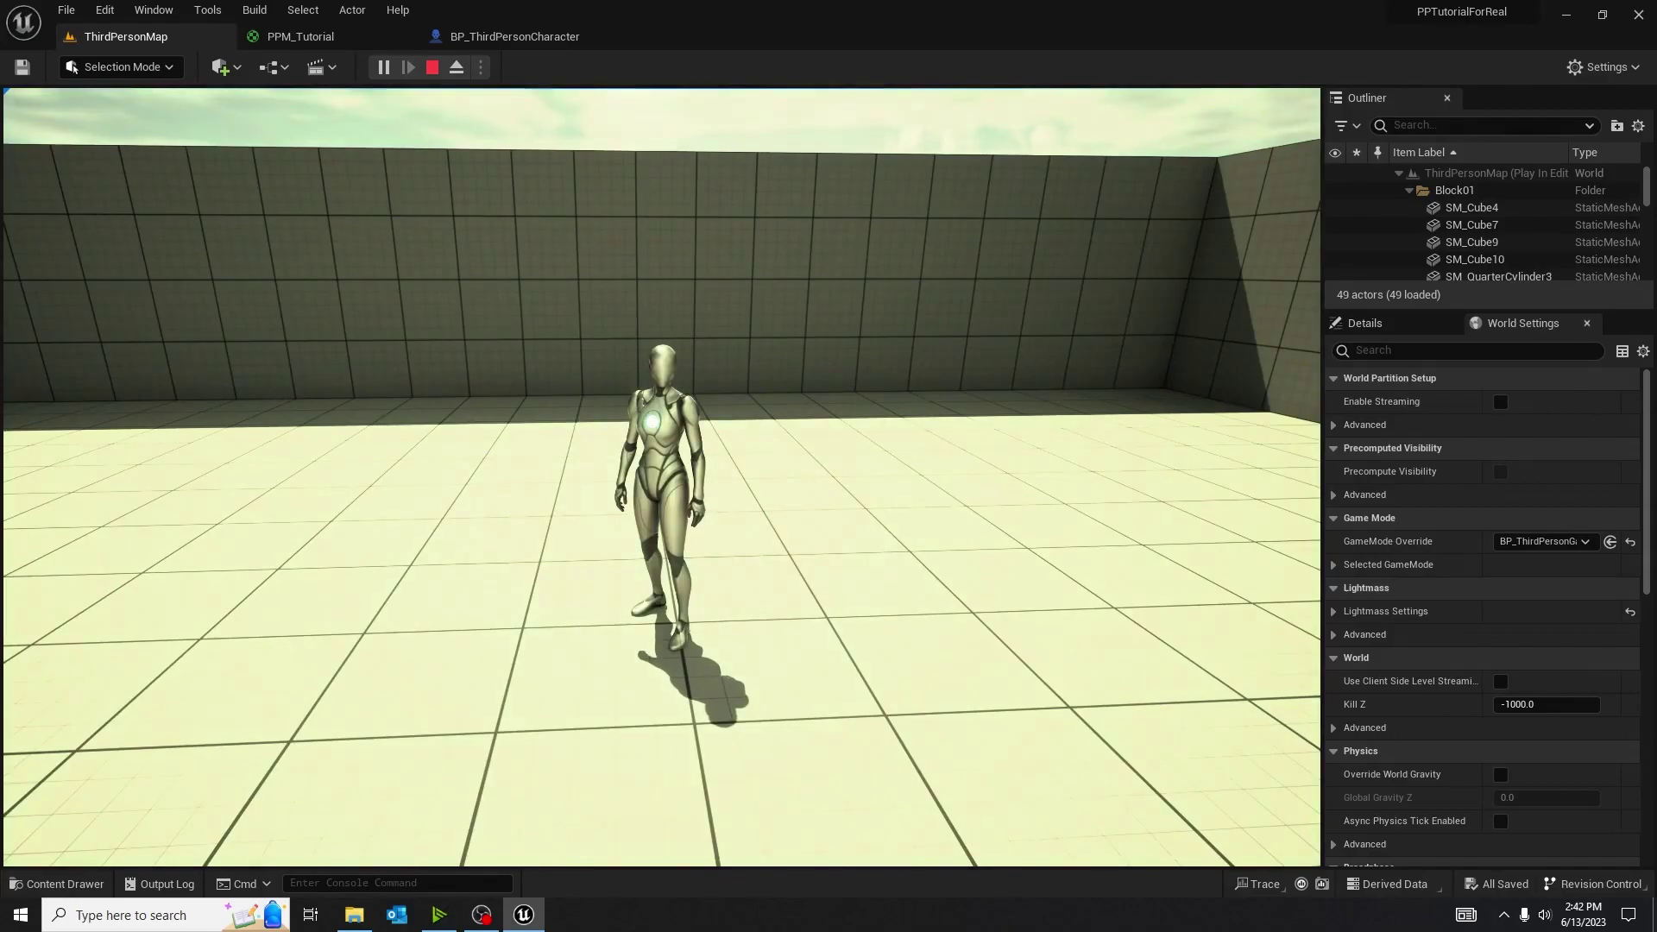
key(w)
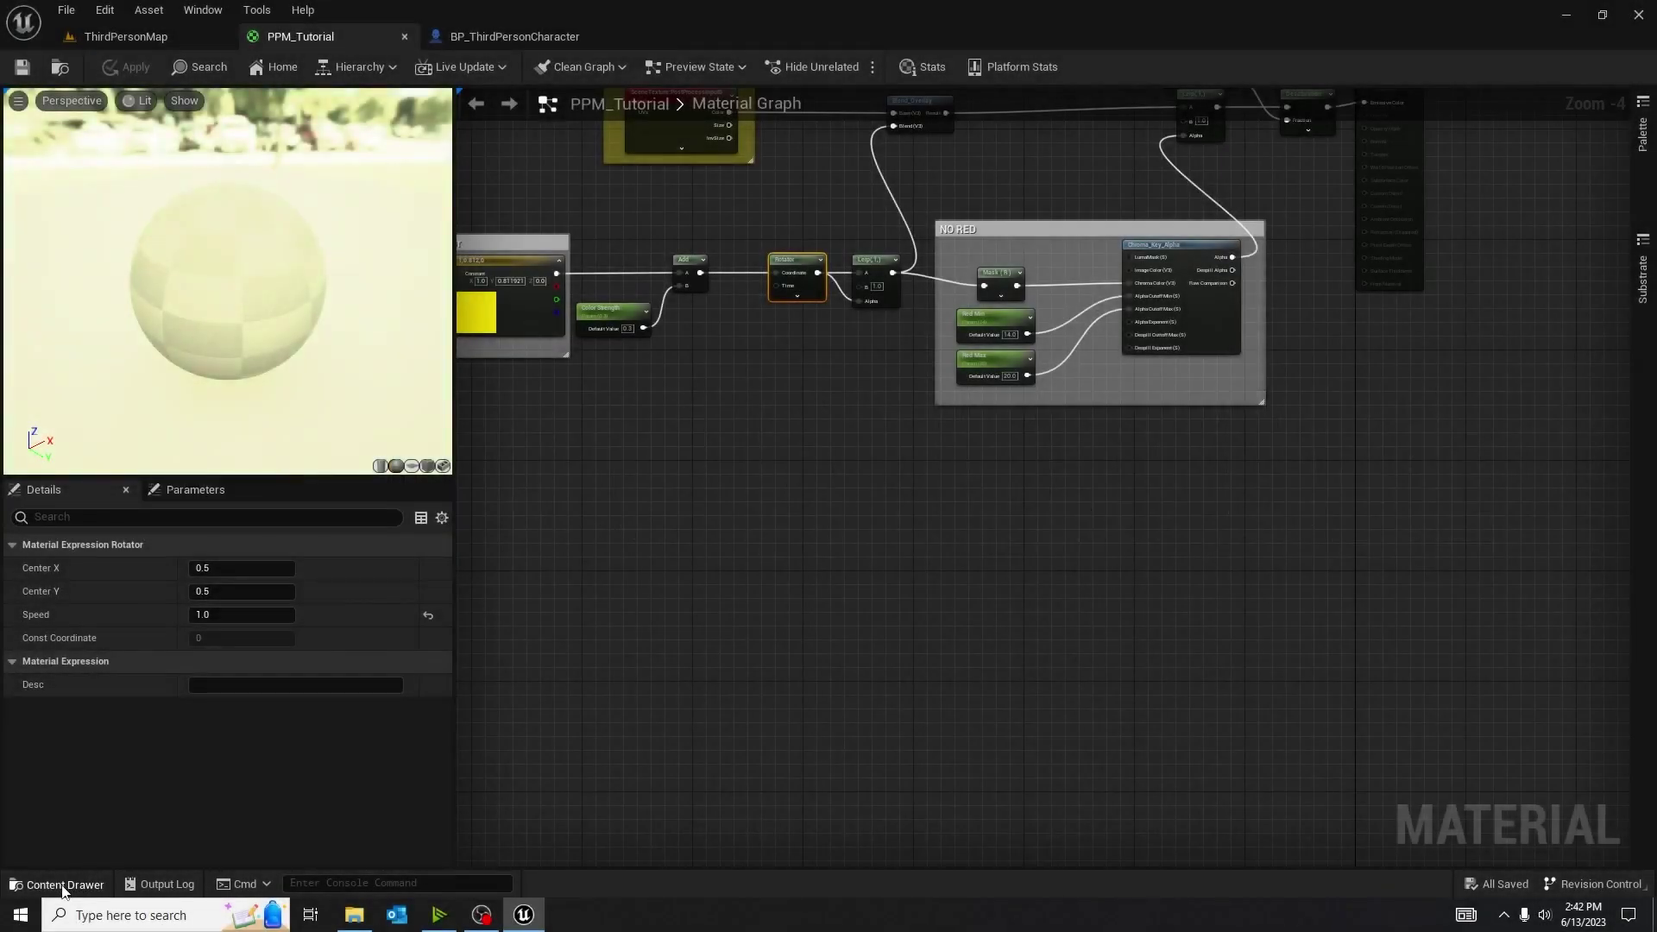
Add a Texture Sample using T_ML_Aluminum01 below the NO RED group and connect its RGB output to a new Desaturation node.
click(56, 884)
click(73, 679)
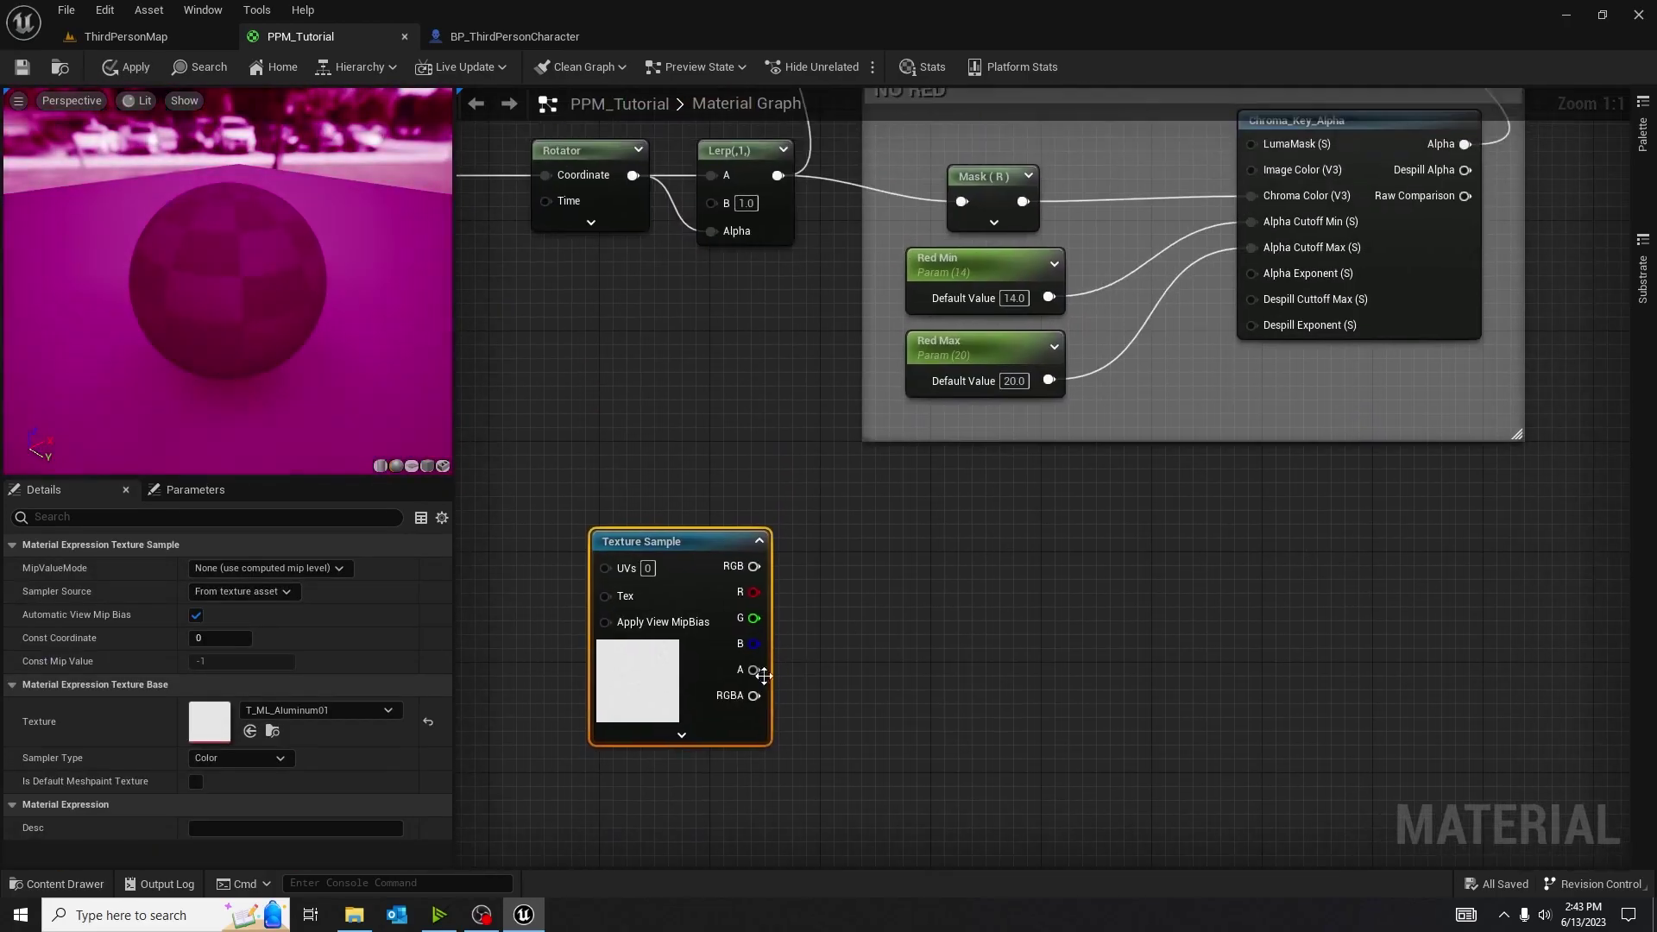
right_drag(899, 581, 692, 454)
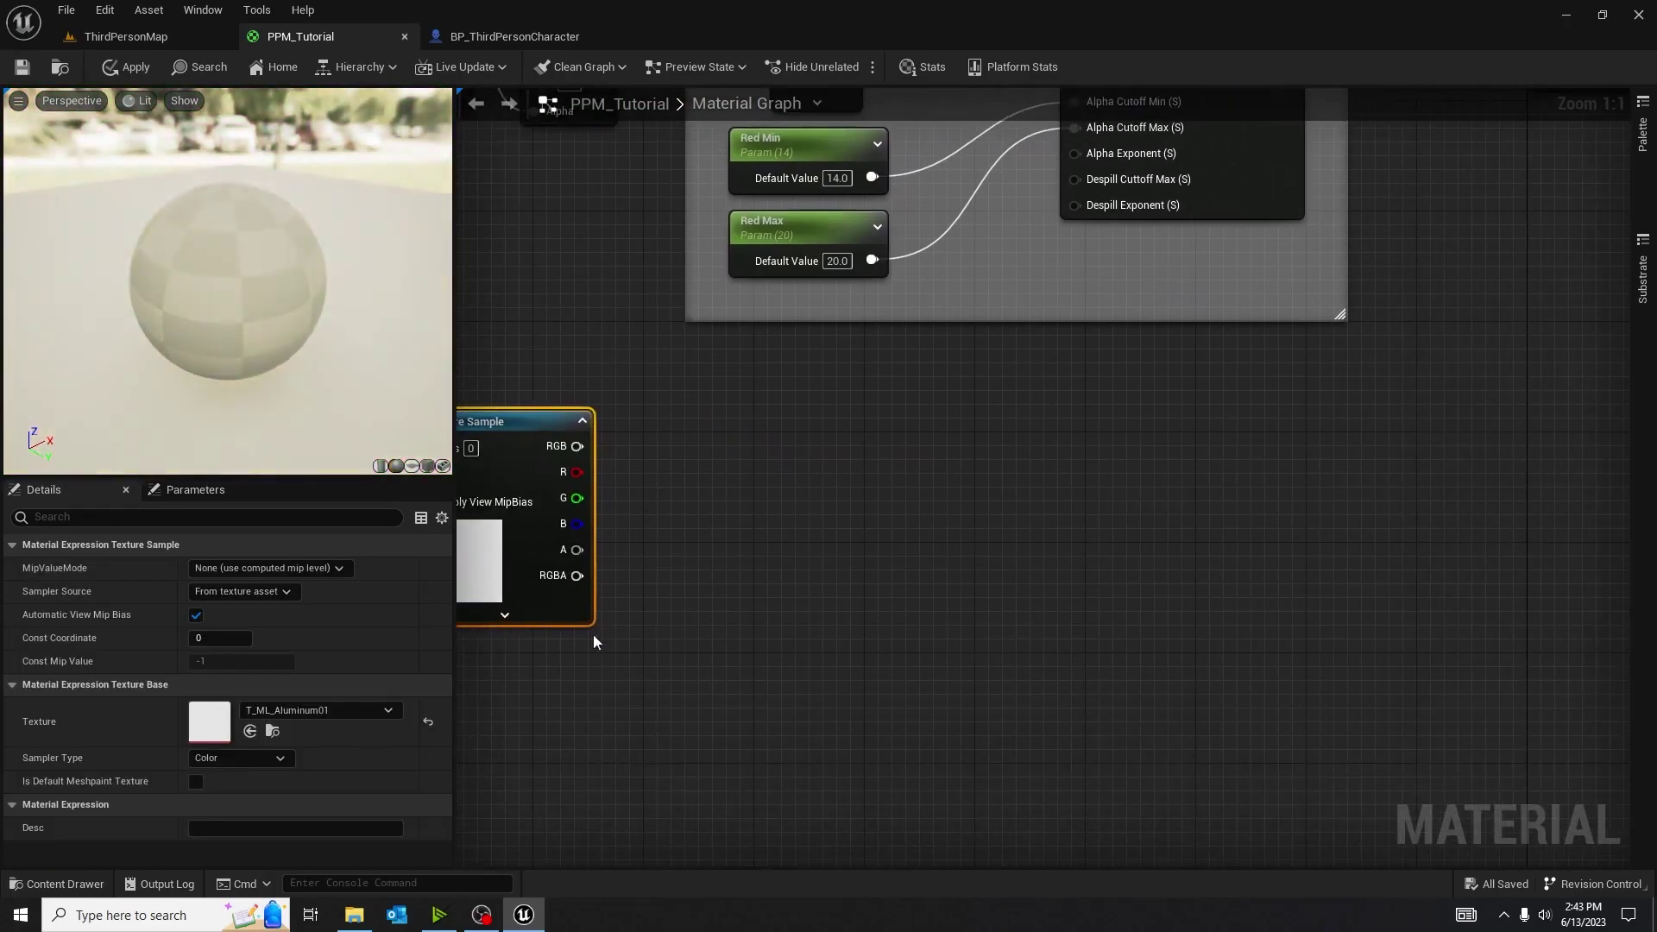
right_drag(593, 640, 810, 704)
right_drag(784, 602, 637, 541)
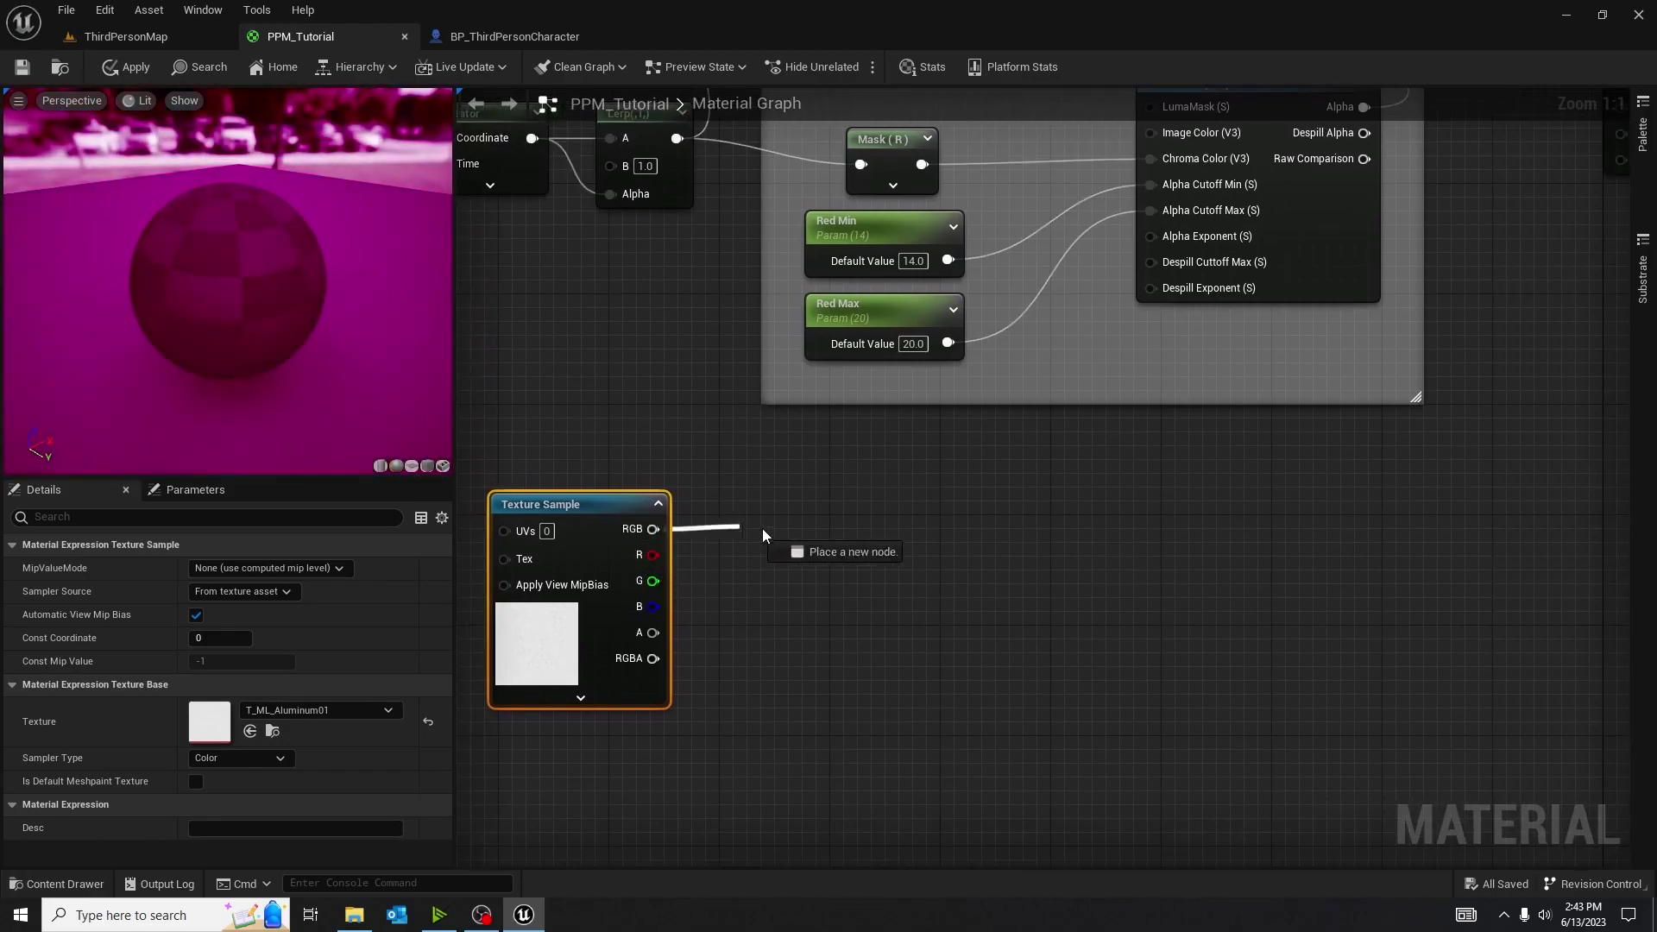
drag(763, 535, 784, 530)
text(desat)
key(Return)
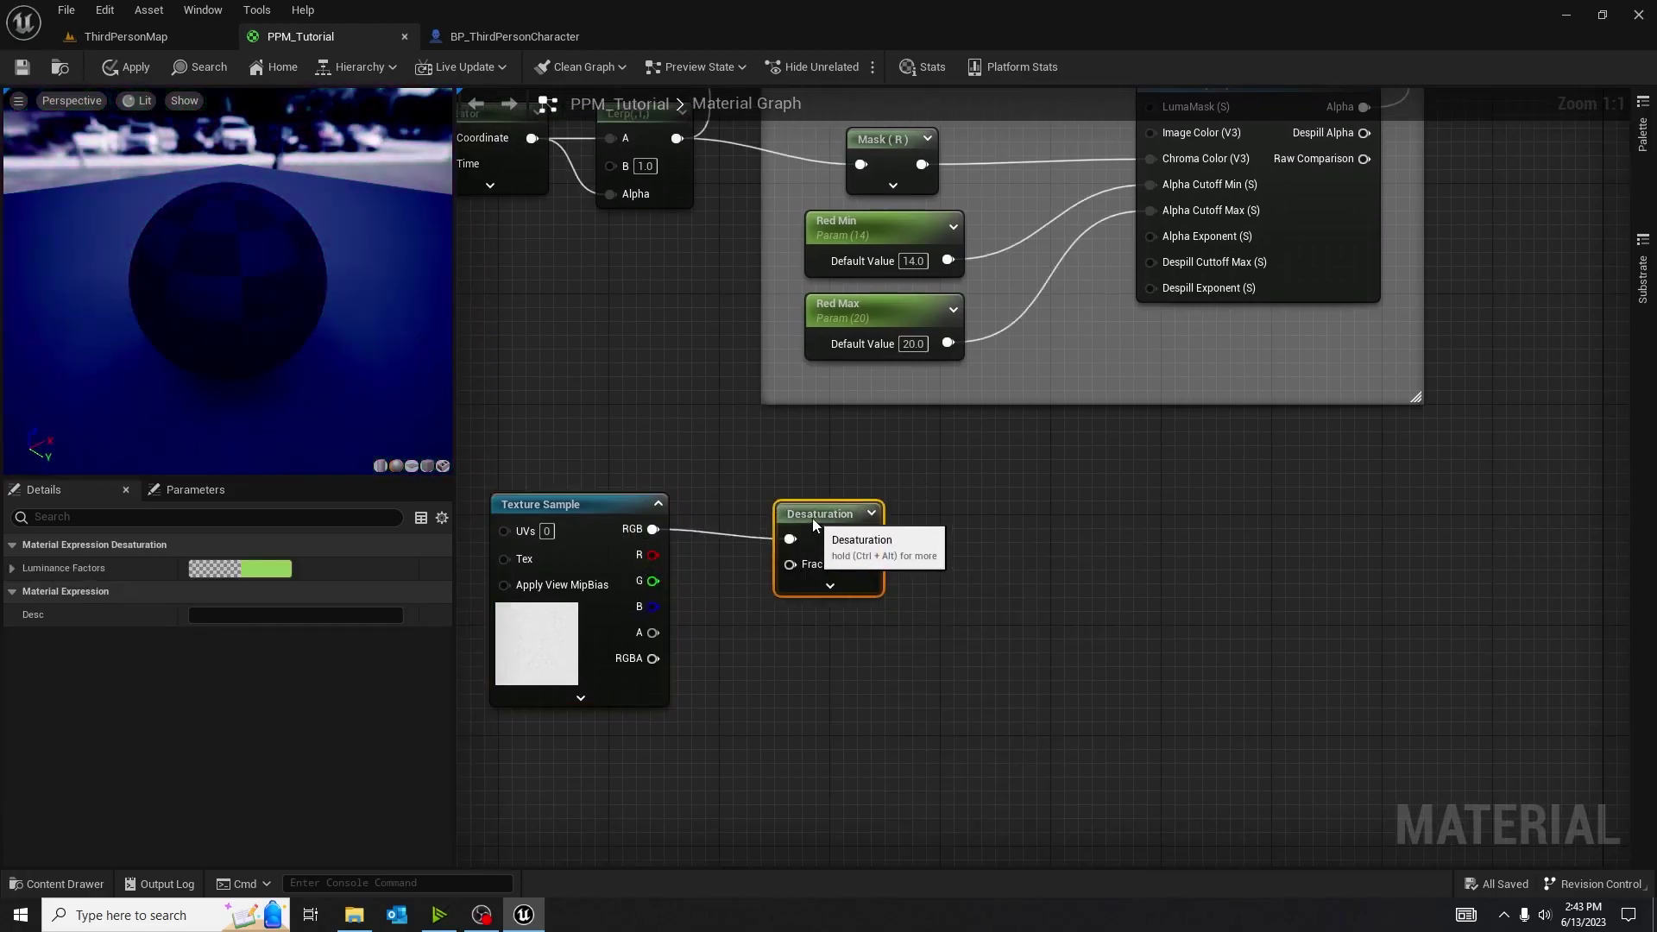
Add a Lerp node after the texture's Desaturation node, feeding its B and Alpha inputs while leaving A unconnected.
right_drag(811, 518, 704, 593)
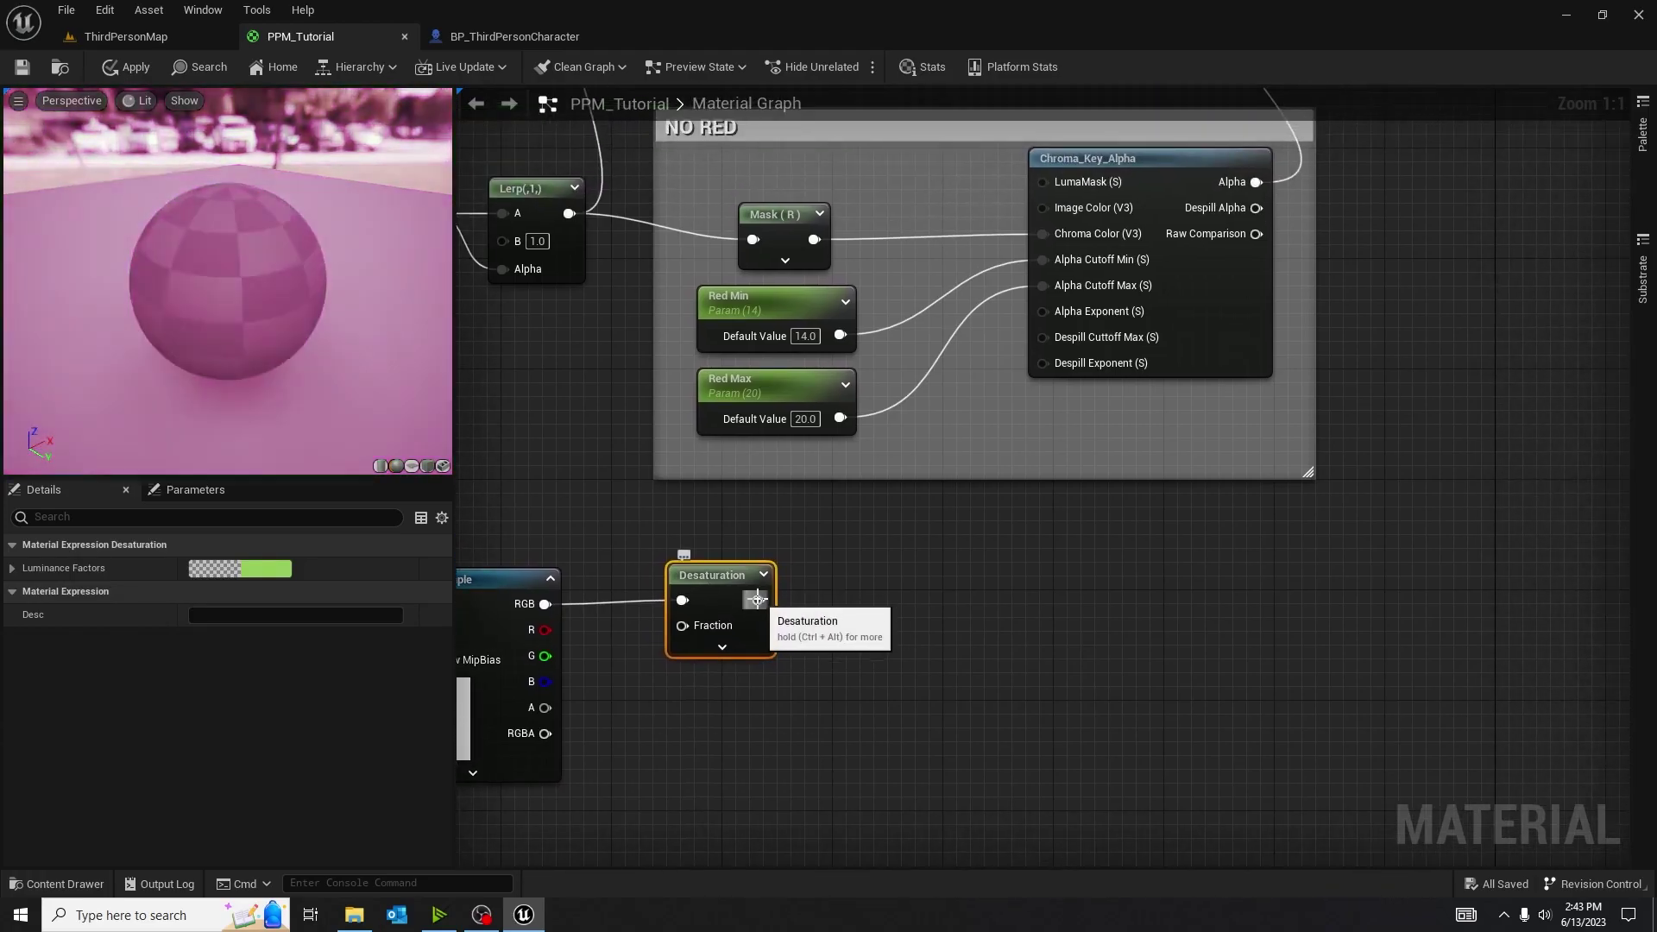
drag(758, 600, 784, 610)
drag(946, 614, 986, 599)
text(lerp)
key(Return)
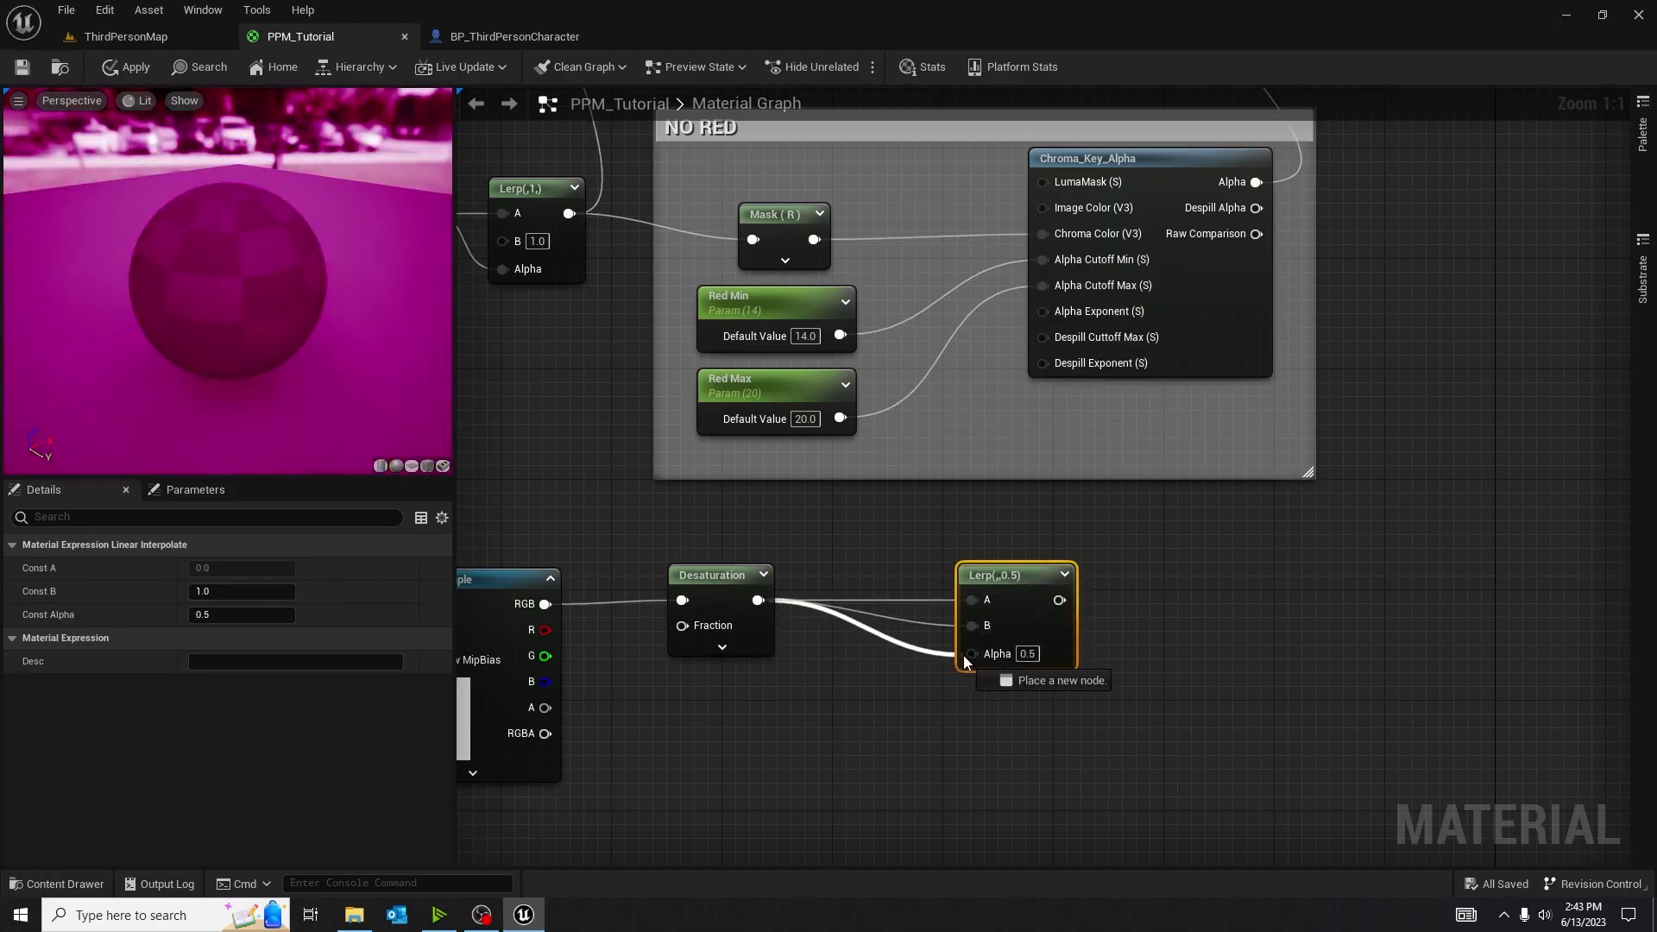
alt+click(970, 601)
scroll(967, 609, down, 3)
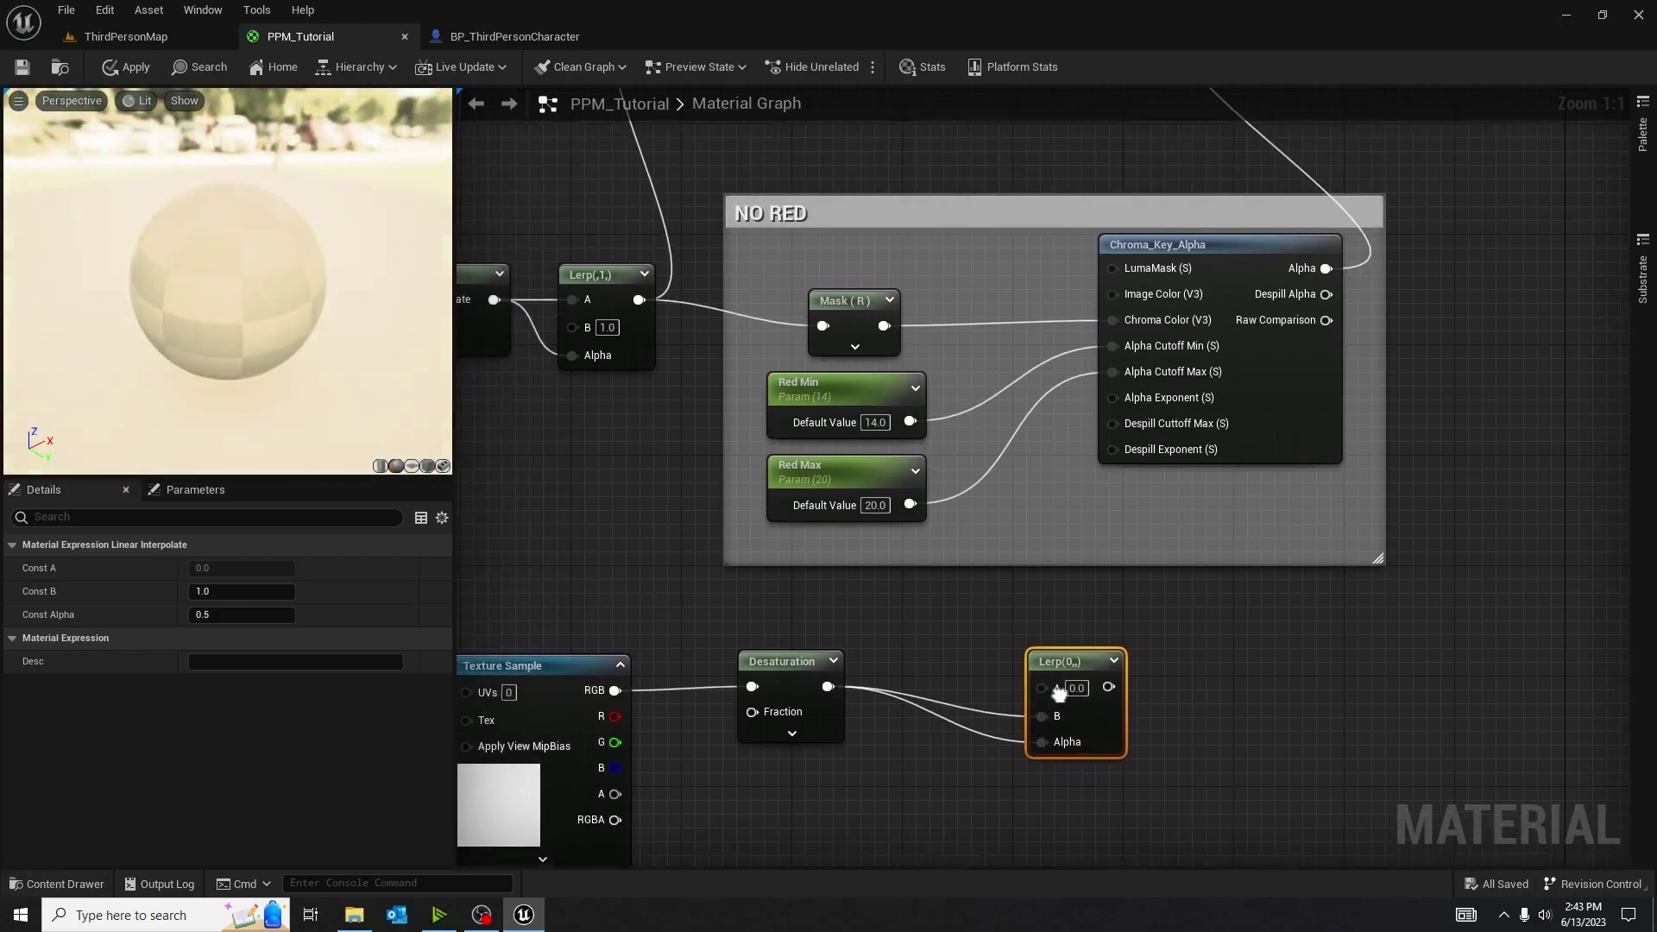
Move the material output node and the new Lerp node farther right in the graph to make room for wiring.
drag(1077, 679, 1346, 682)
right_drag(1391, 342, 843, 416)
drag(897, 171, 1445, 184)
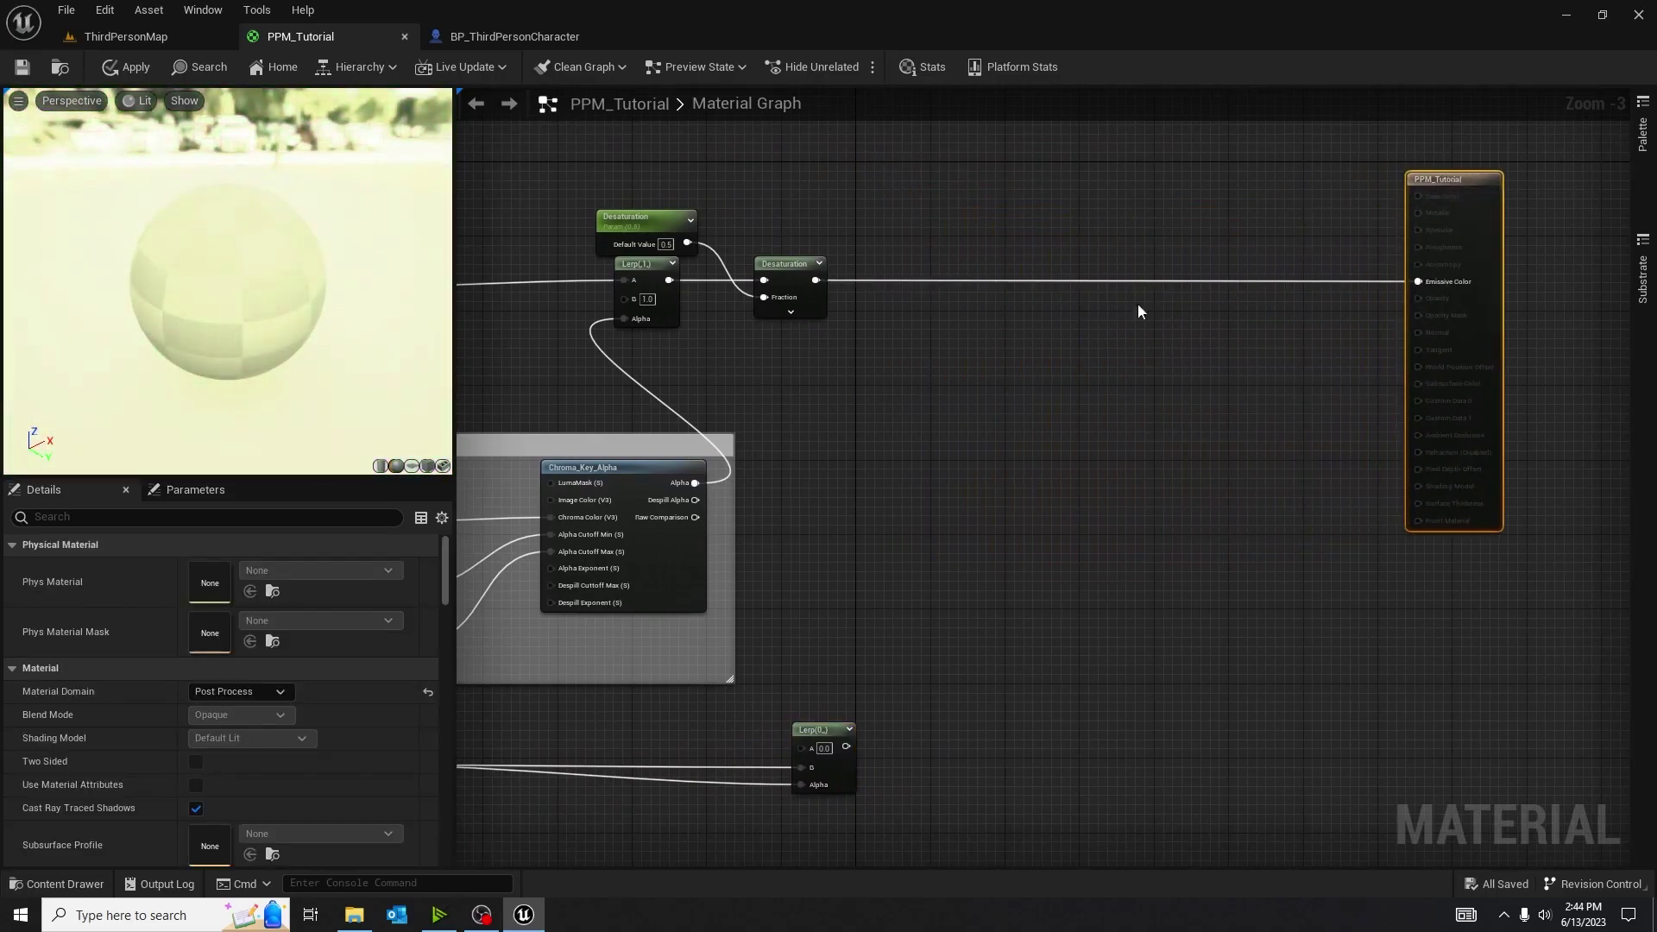
drag(832, 720, 1089, 739)
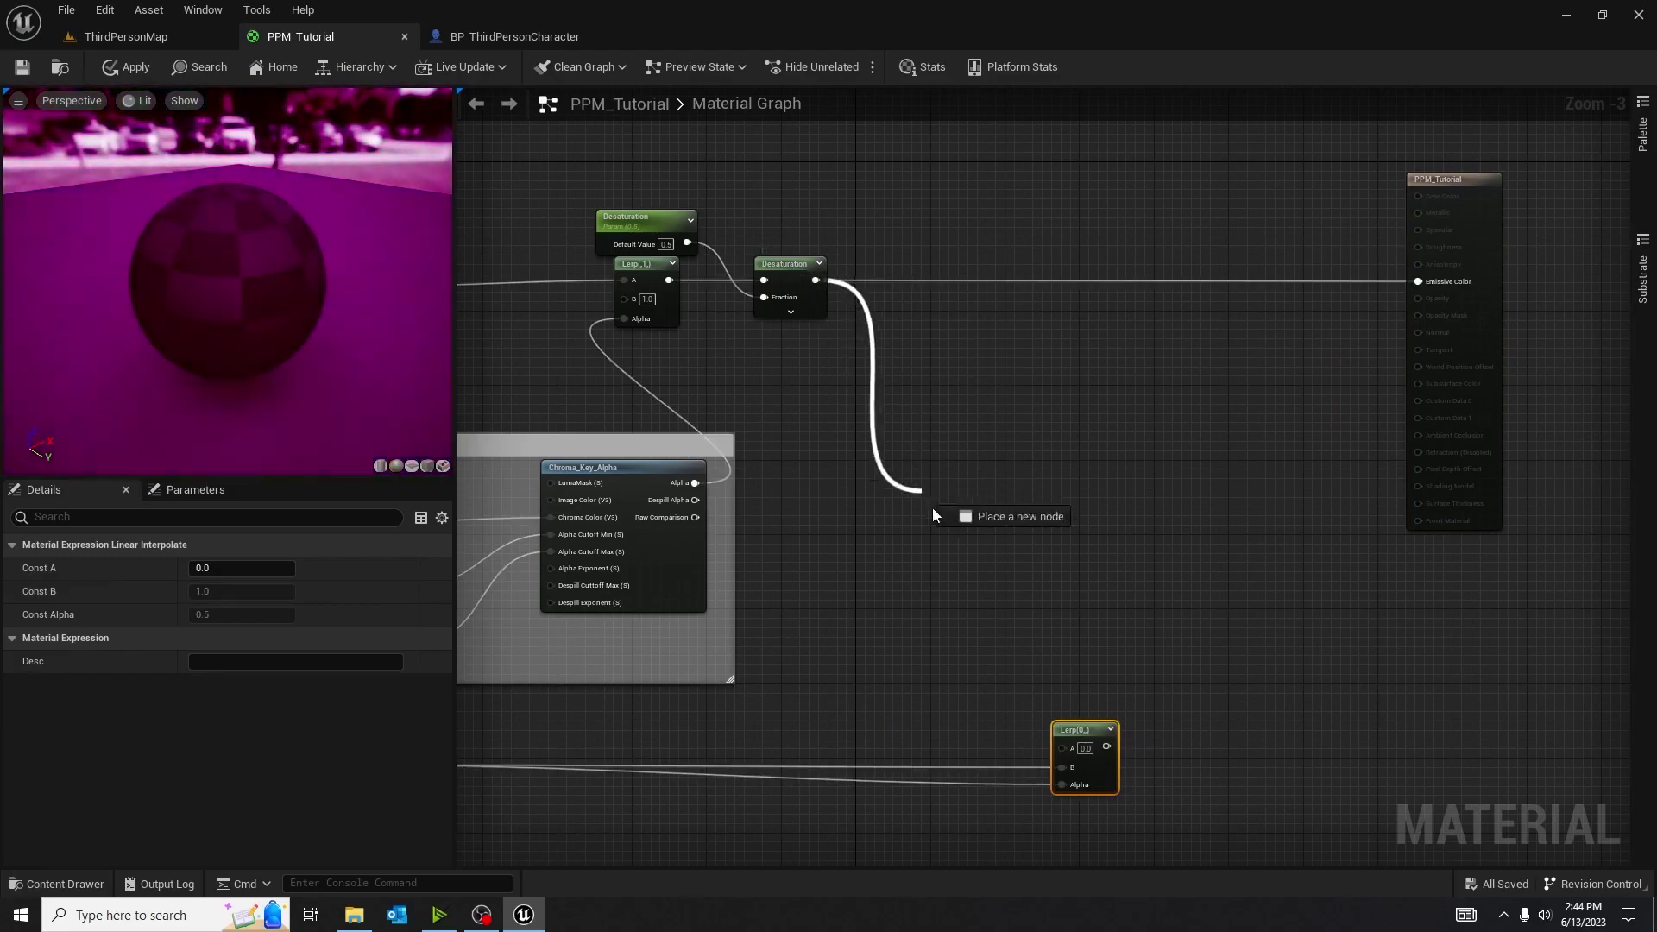
Connect the original Desaturation output to the new Lerp's A input and the Lerp result to Emissive Color.
drag(1106, 747, 1196, 646)
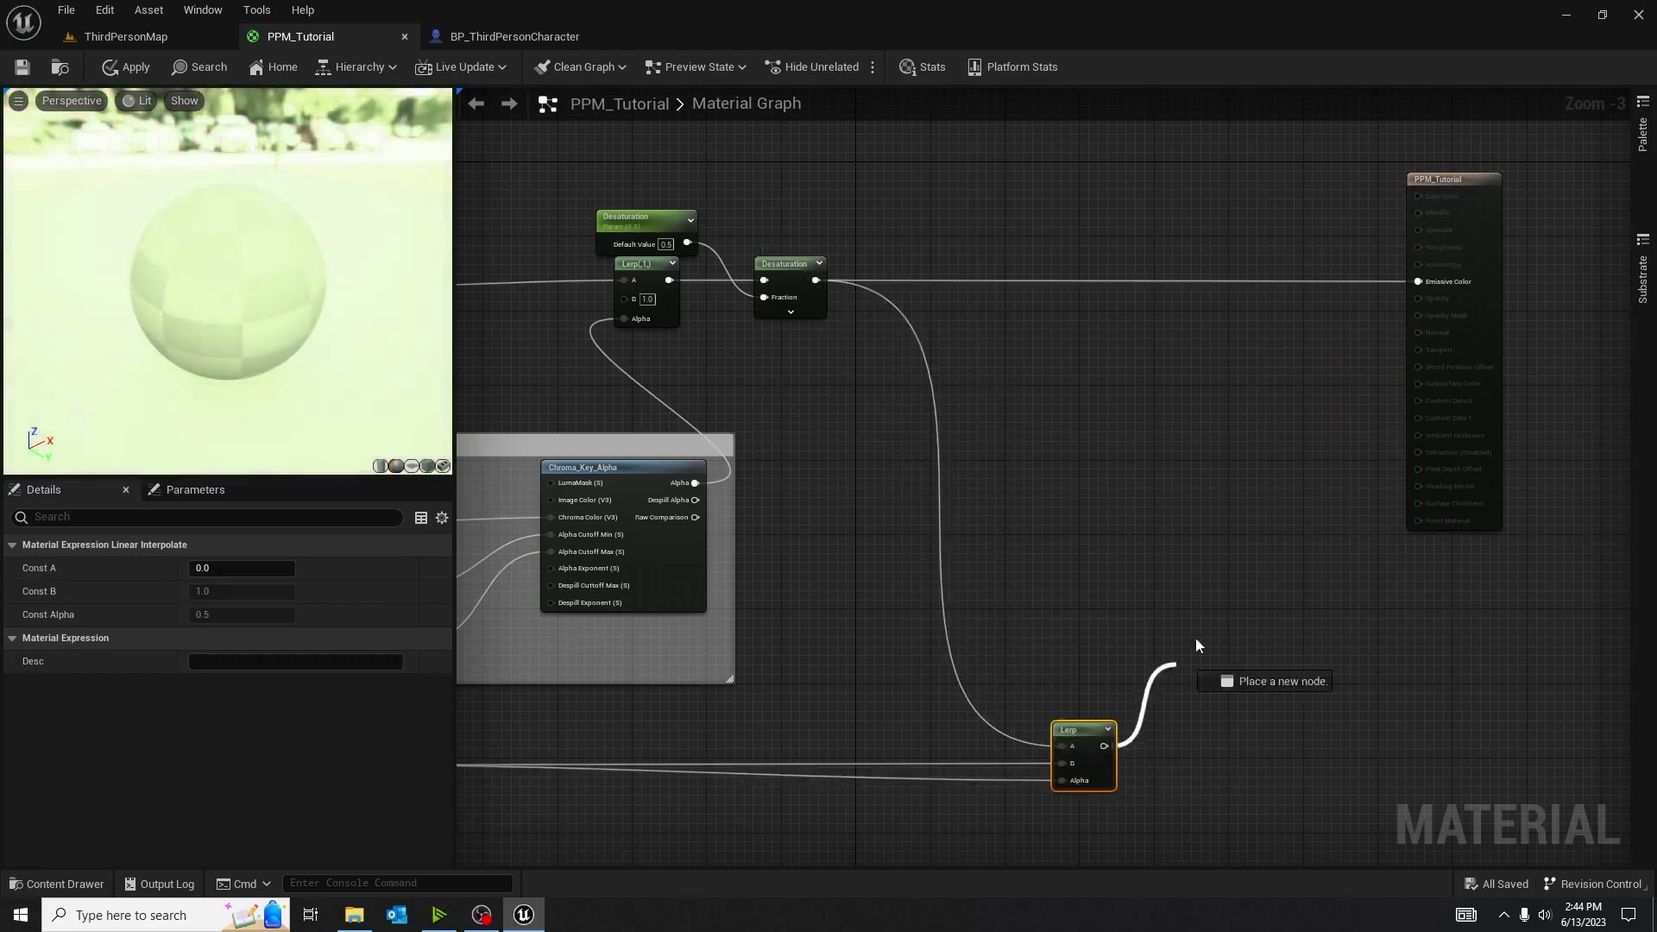
drag(1424, 287, 1422, 280)
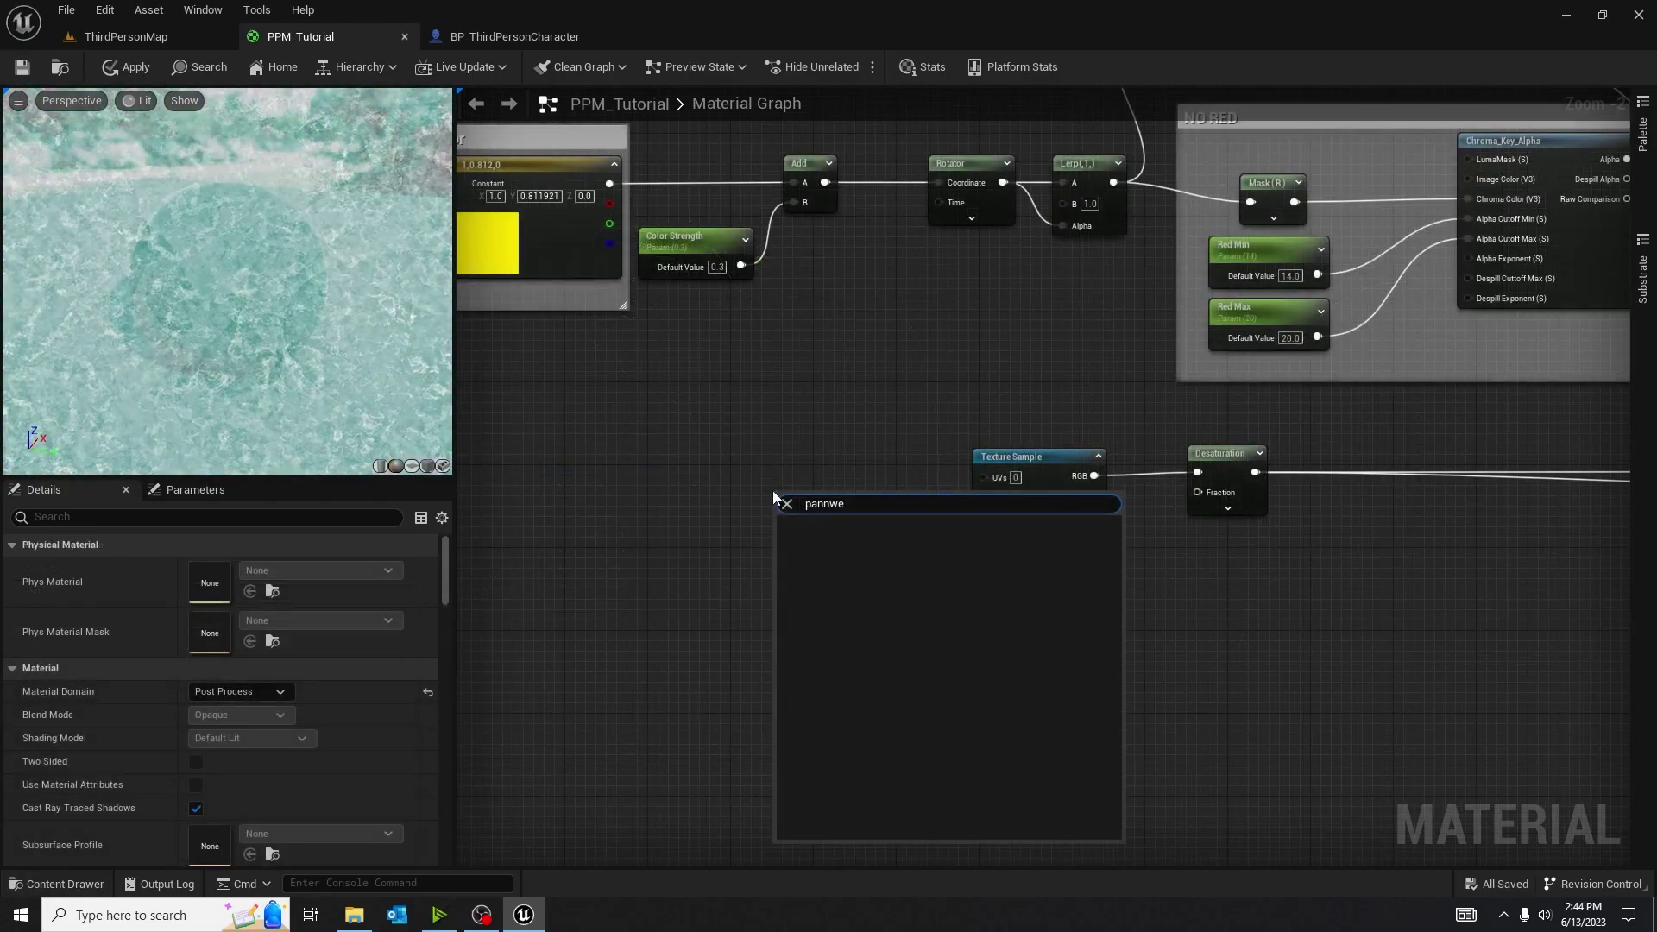
Add a Panner node beside the Texture Sample, connect it to the UVs input and line it up with the sample.
key(BackSpace)
key(BackSpace)
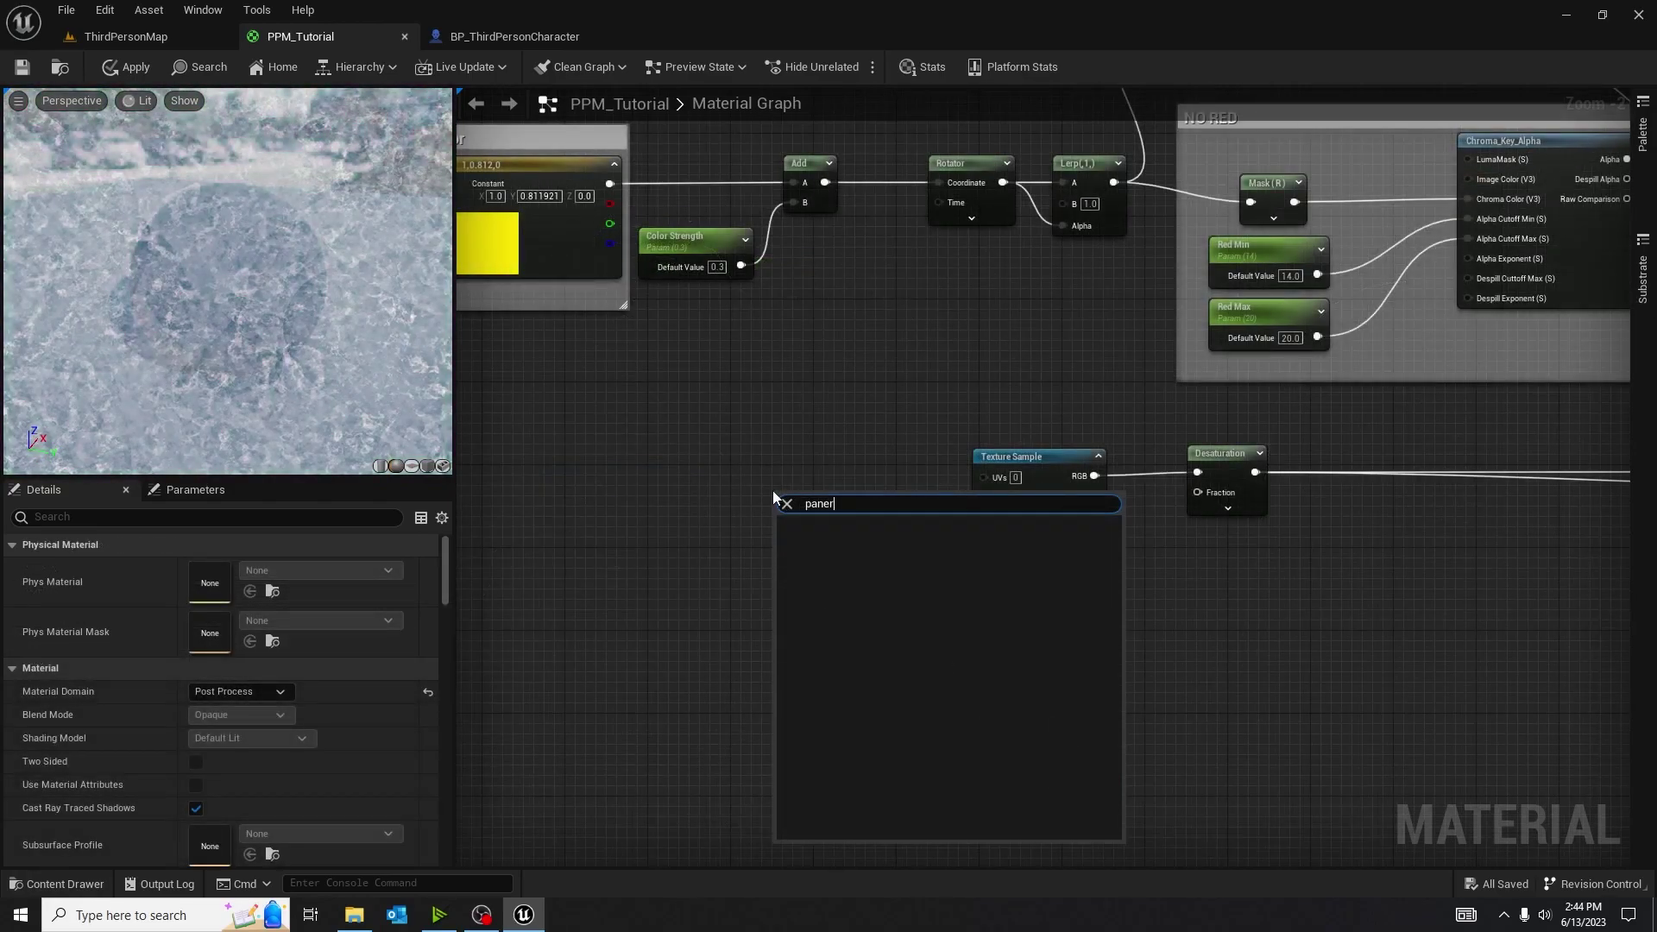
key(BackSpace)
text(nner)
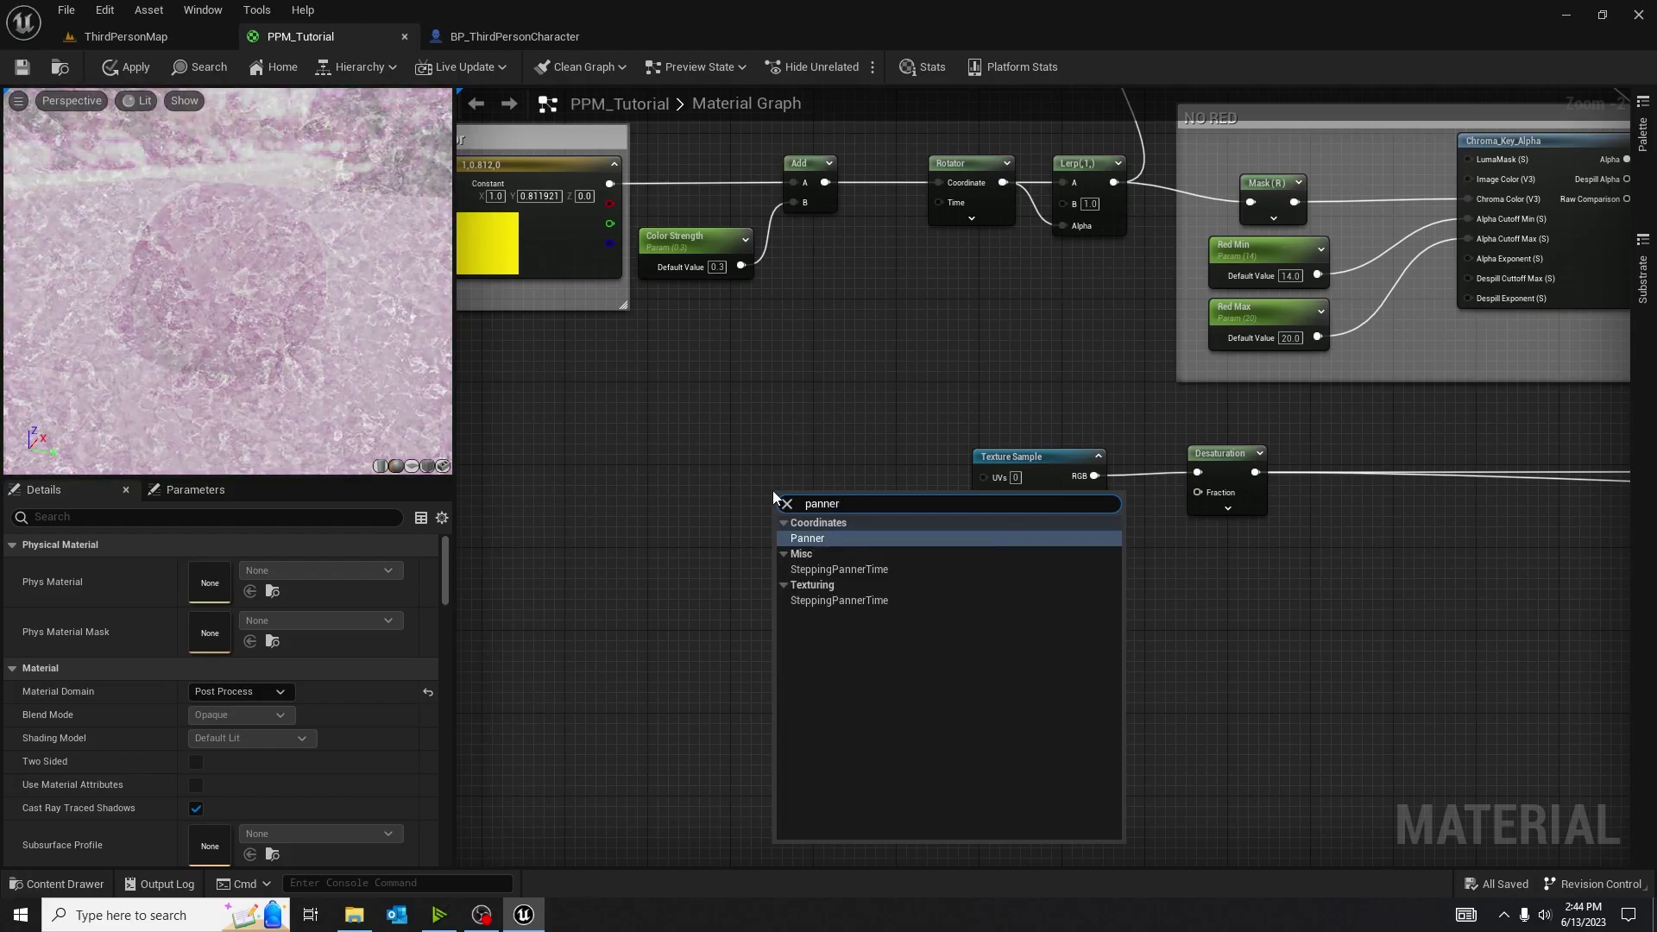
key(Return)
scroll(773, 489, up, 2)
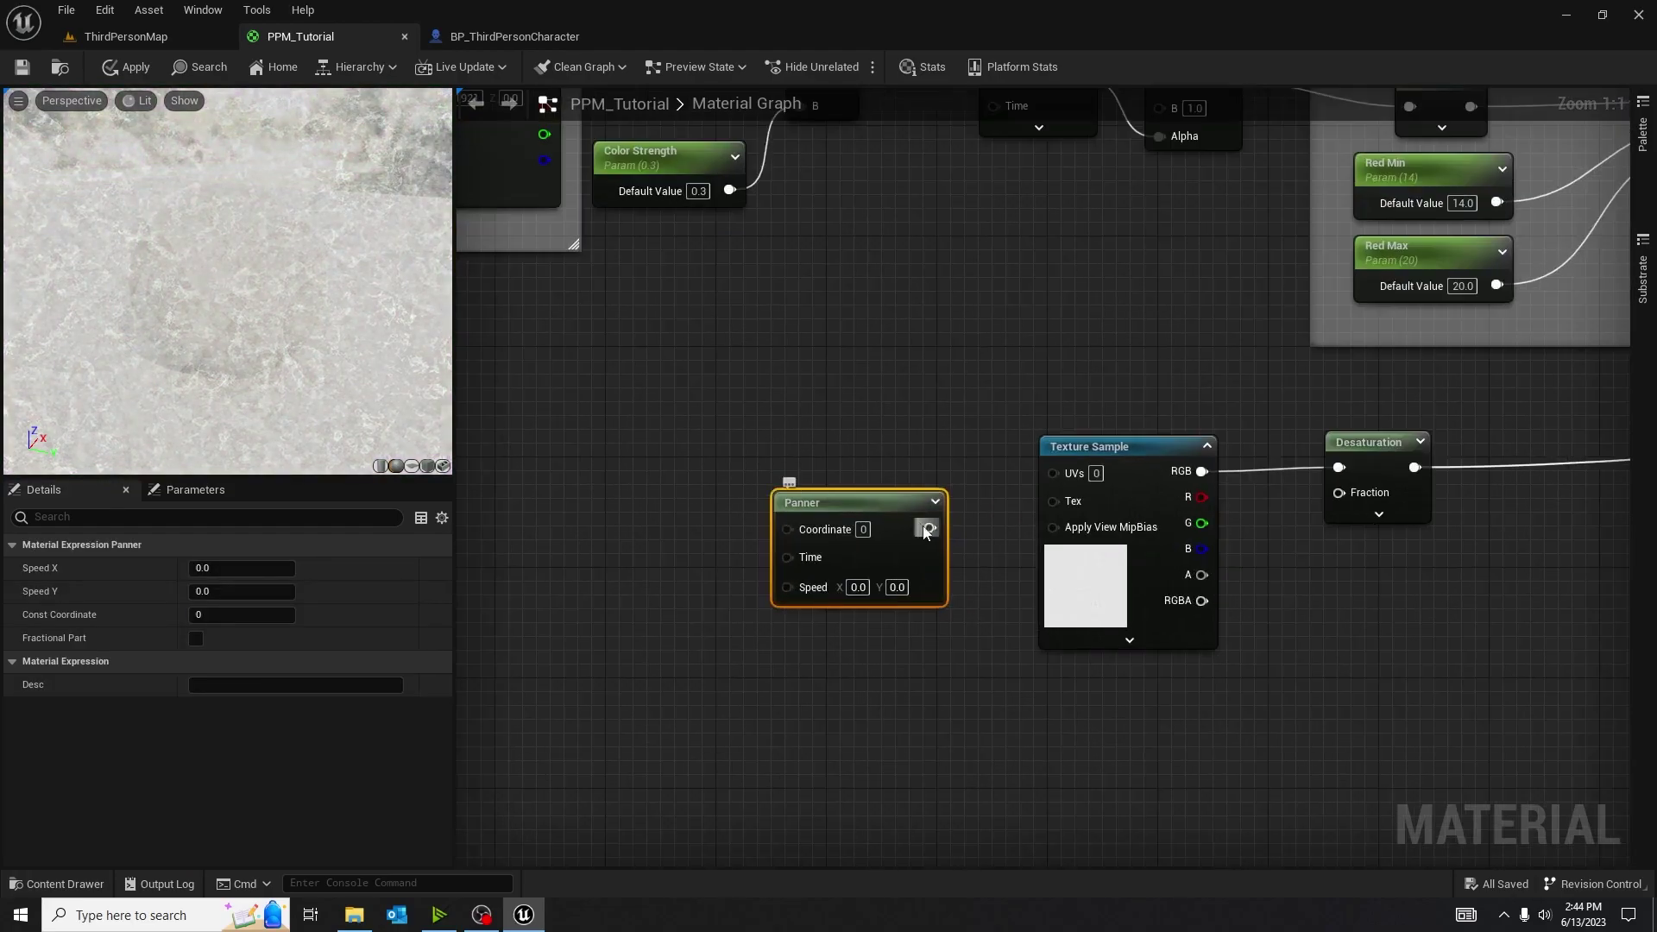
drag(1089, 454, 1055, 473)
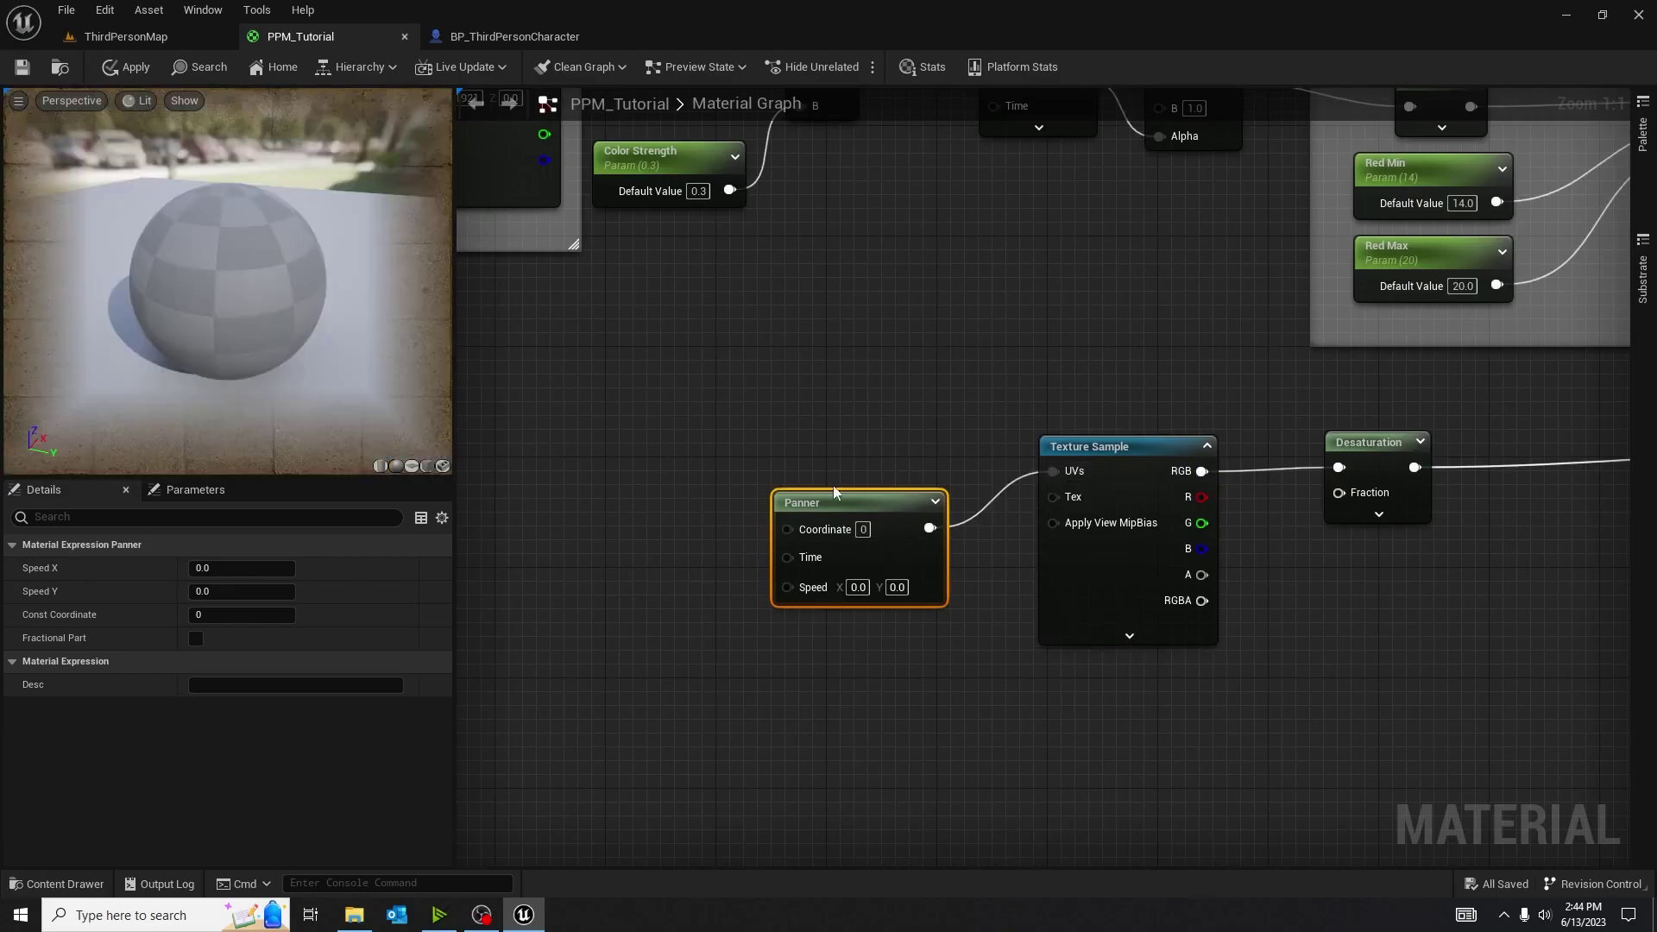
drag(862, 501, 844, 454)
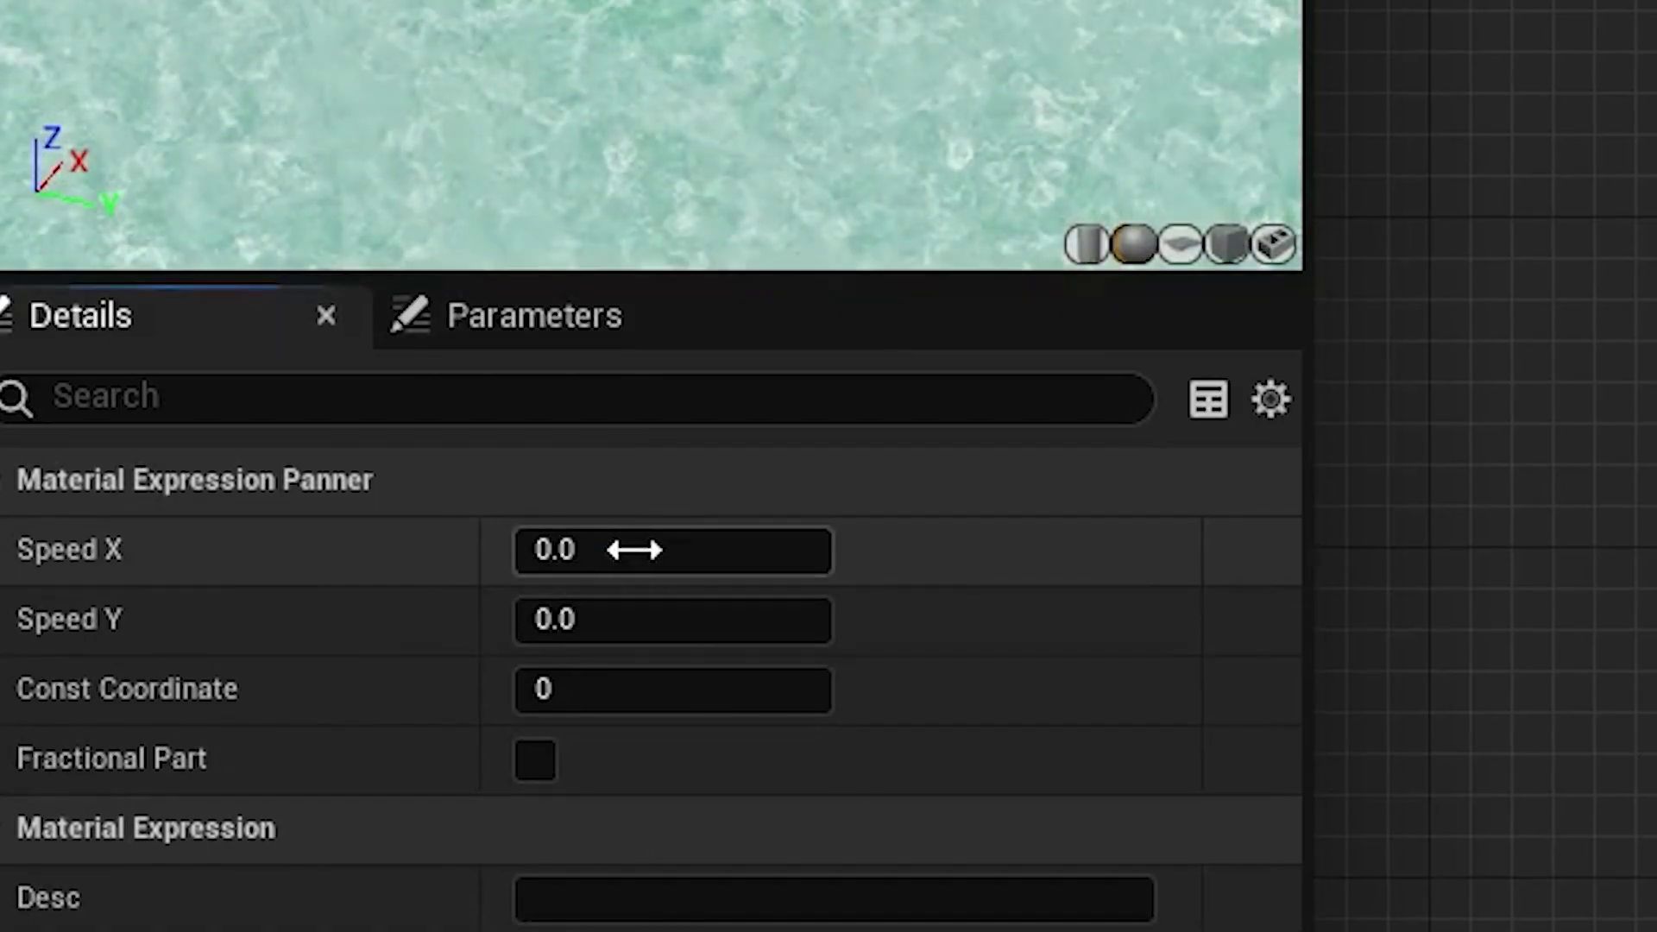
Try Panner speeds of 0.712 for Speed X and about 2.2 for Speed Y.
click(635, 550)
text(0.712)
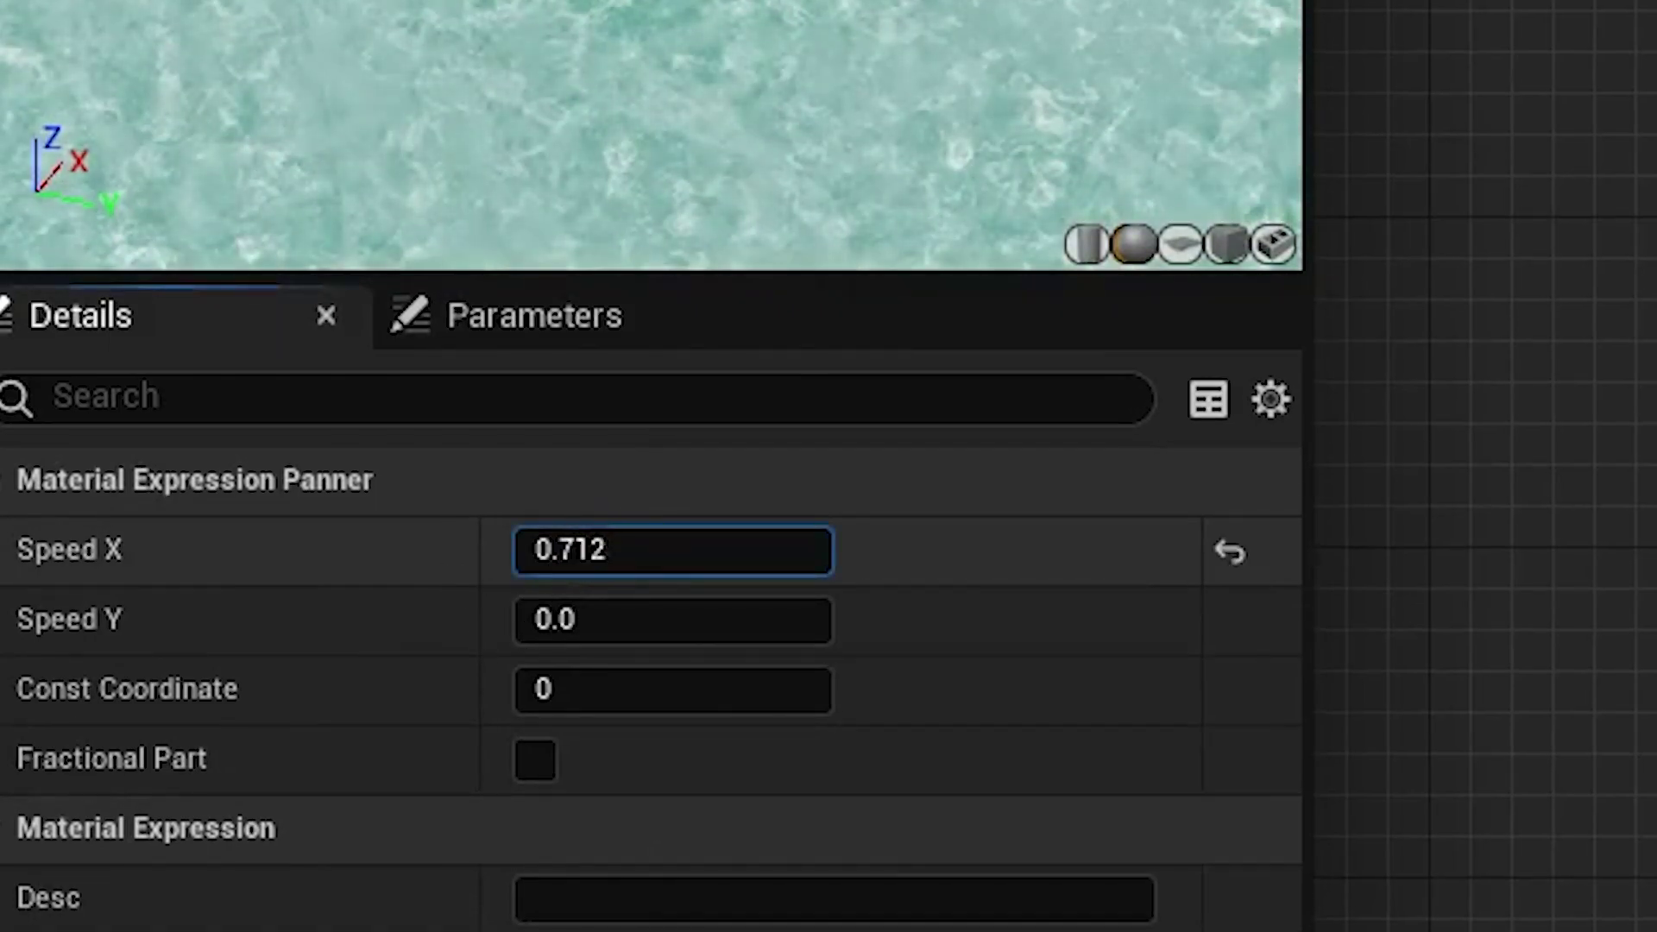
drag(656, 619, 760, 633)
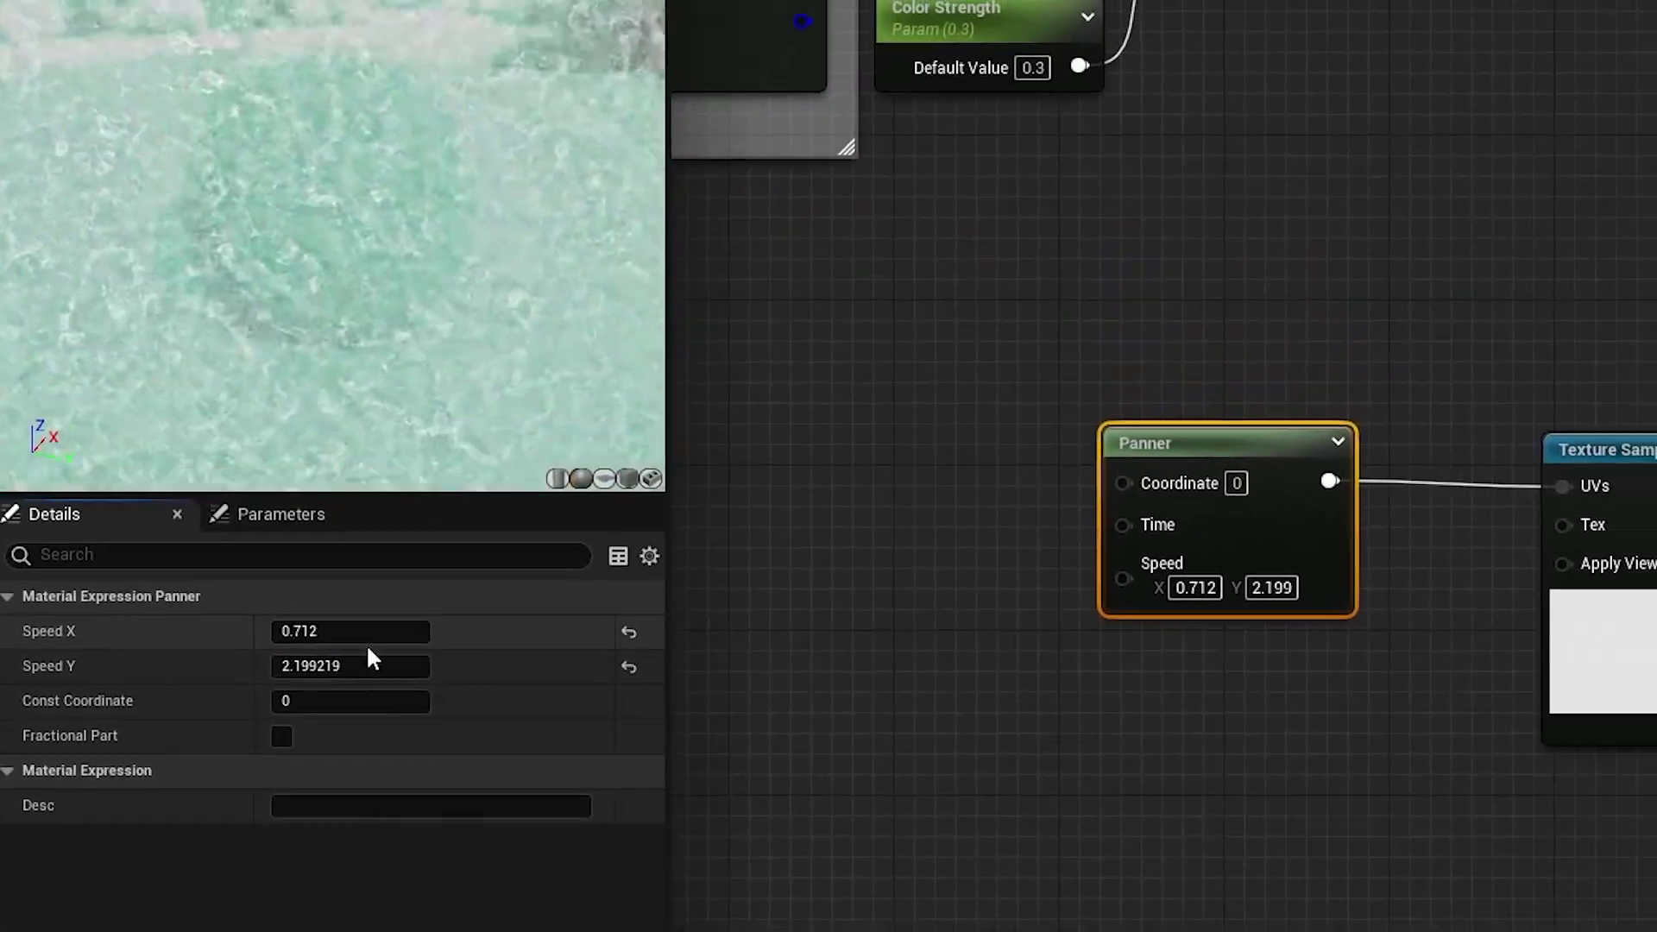
Set the Panner's Speed X to 0.1 and Speed Y to 0.01.
click(534, 594)
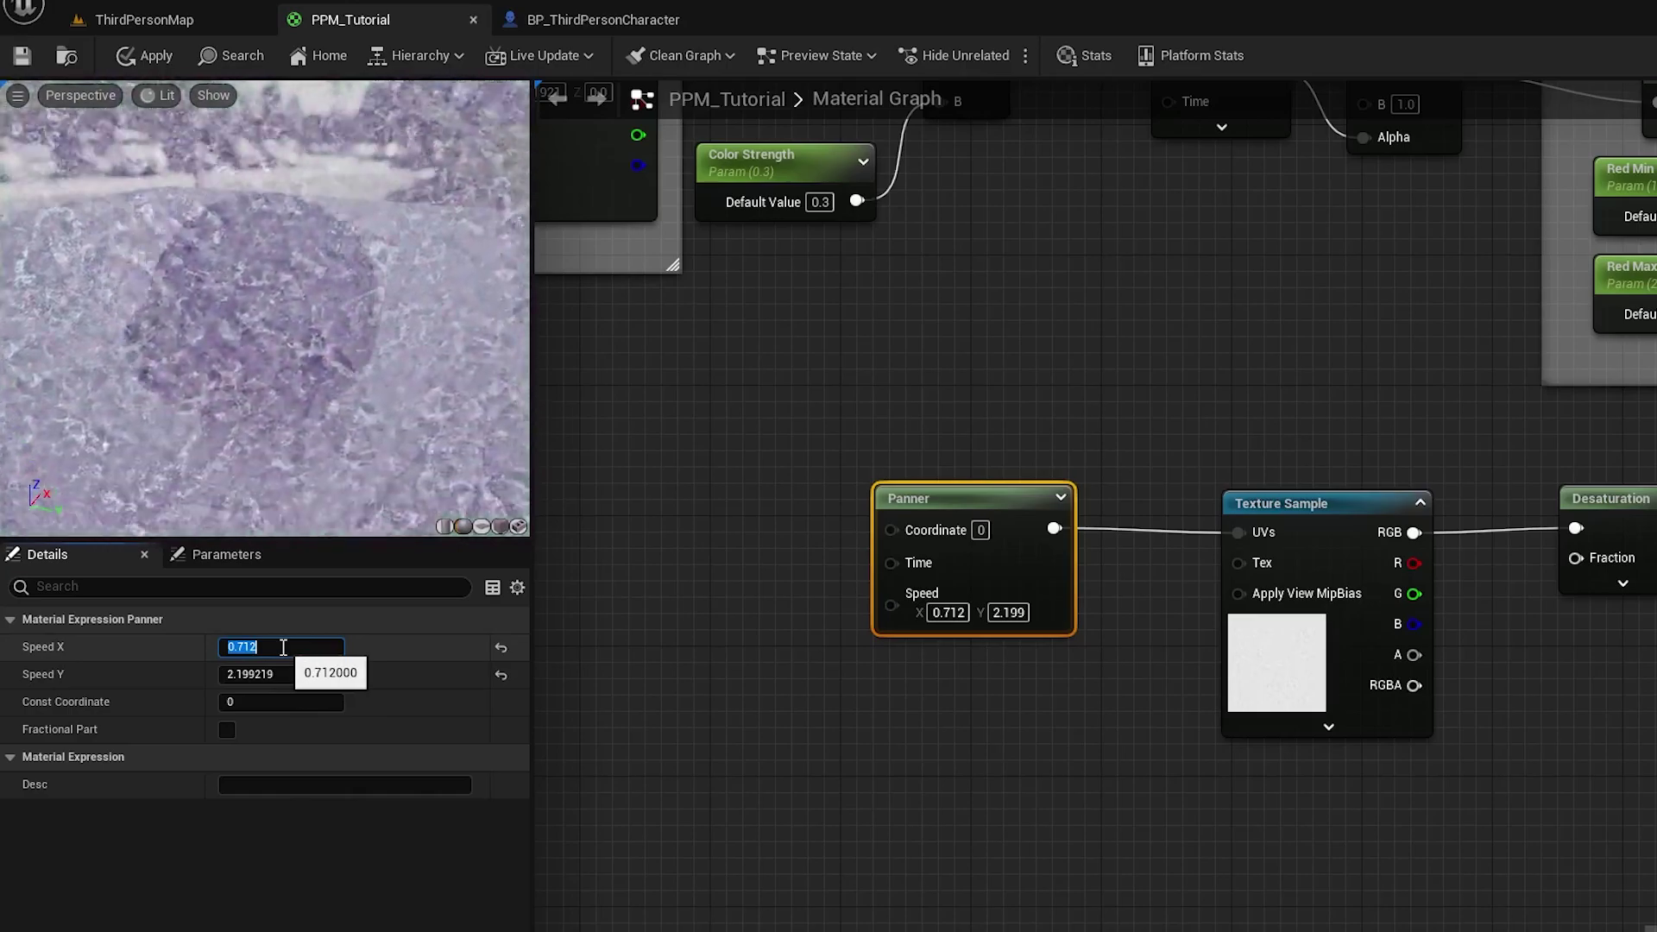
text(0)
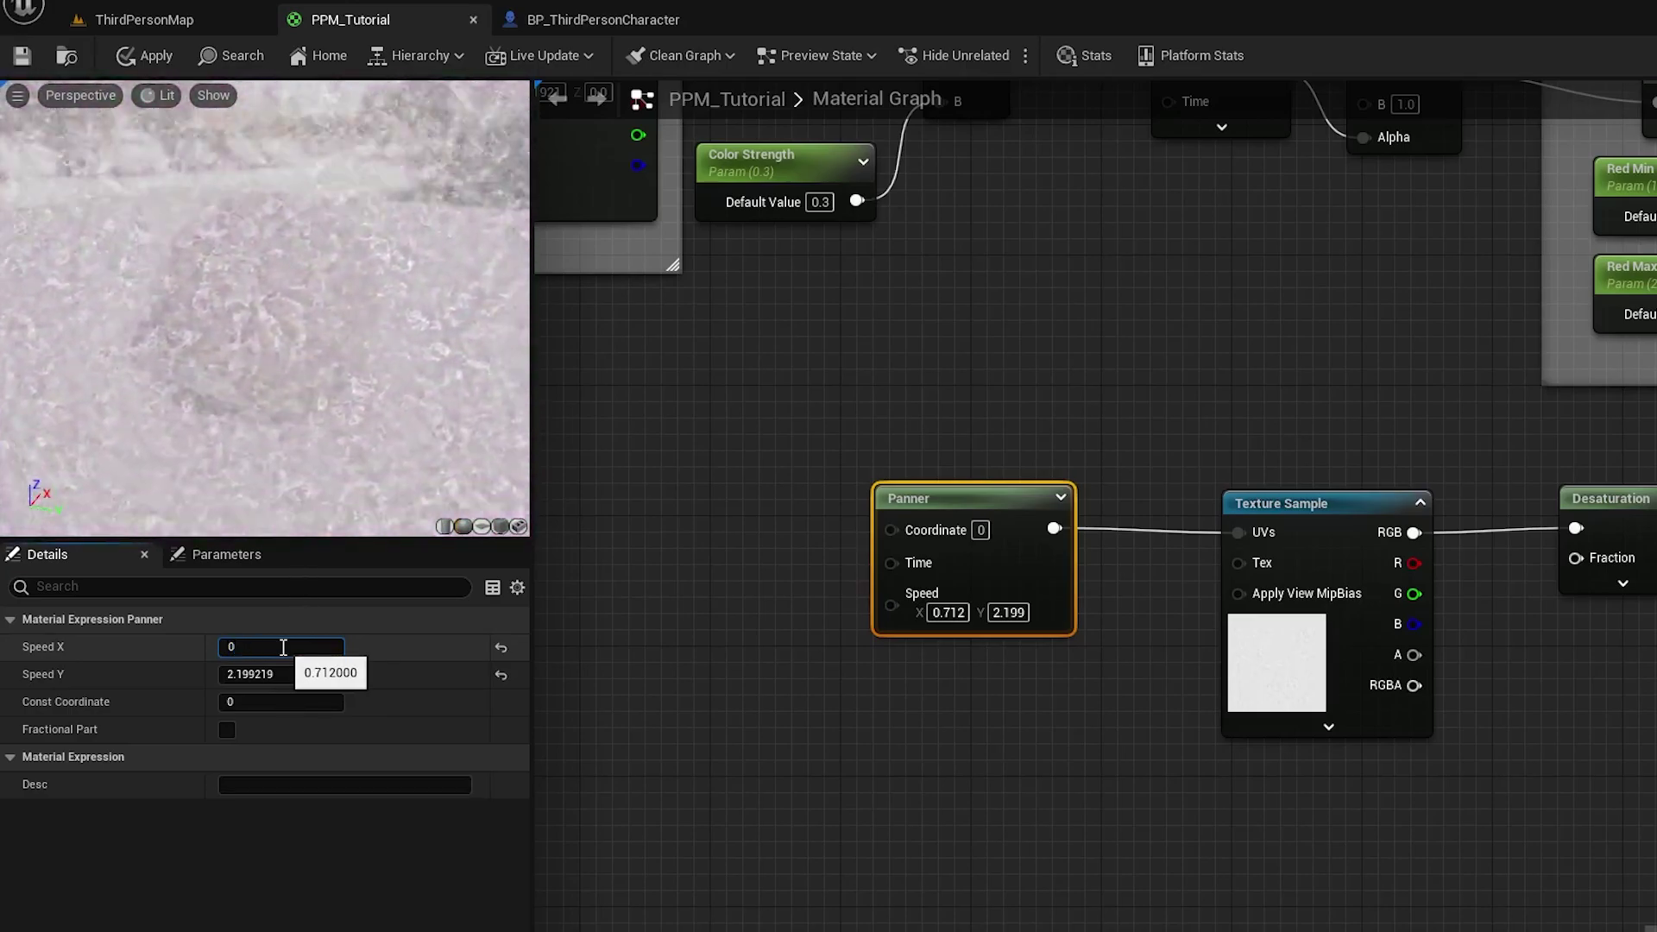
text(.1)
key(Return)
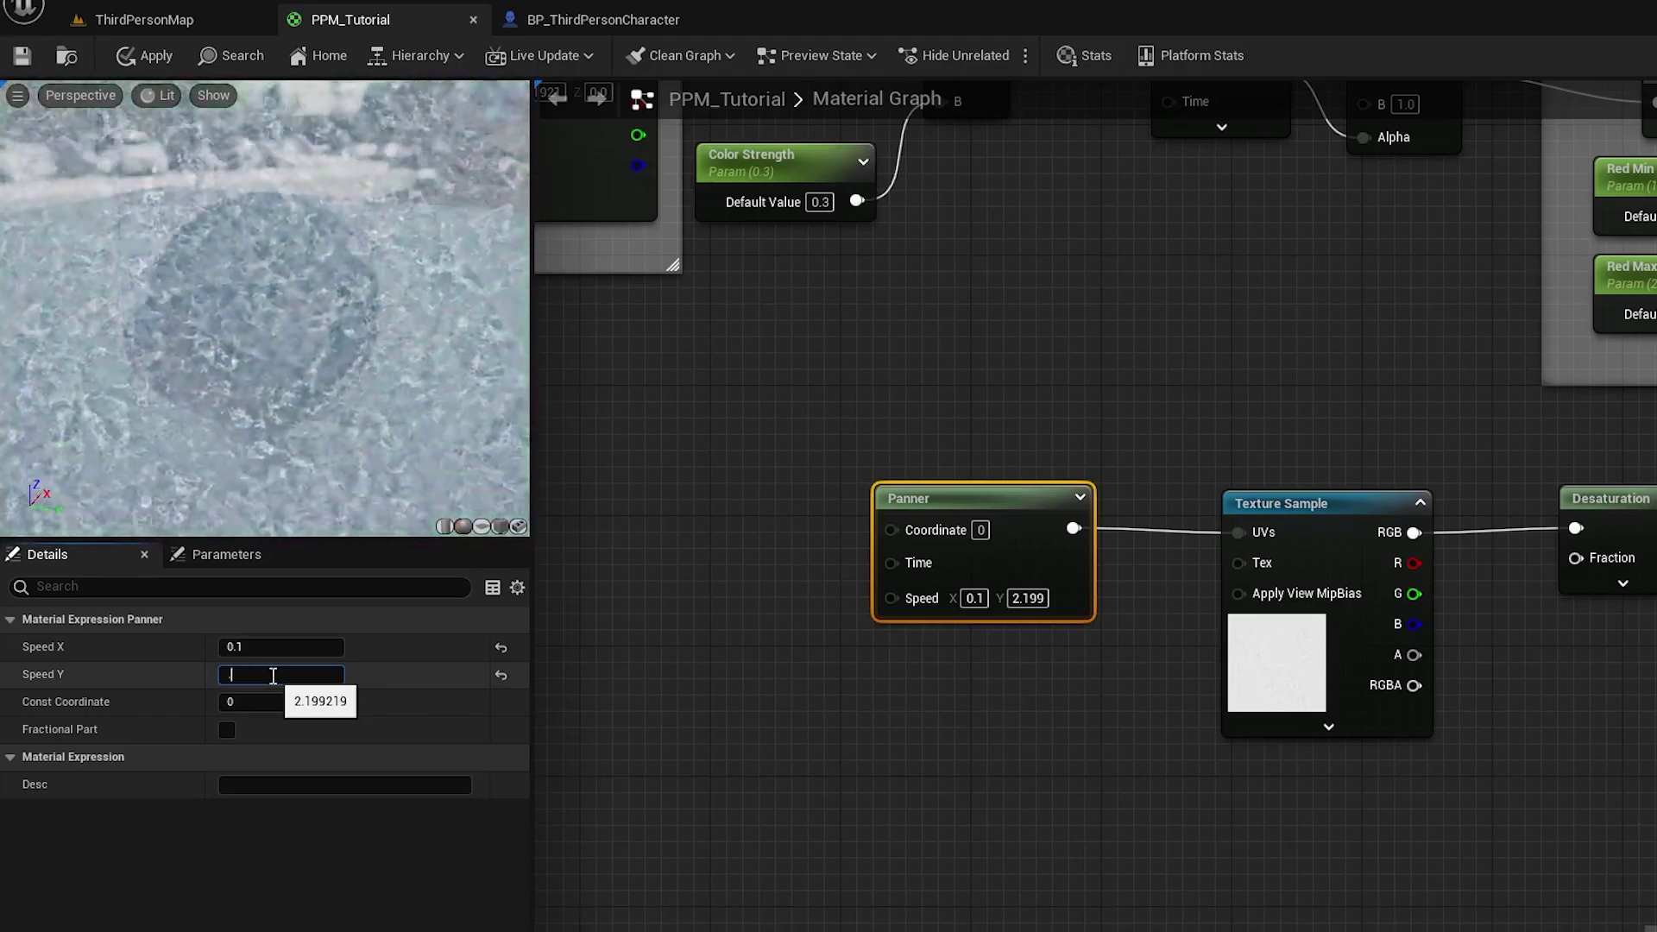
key(Return)
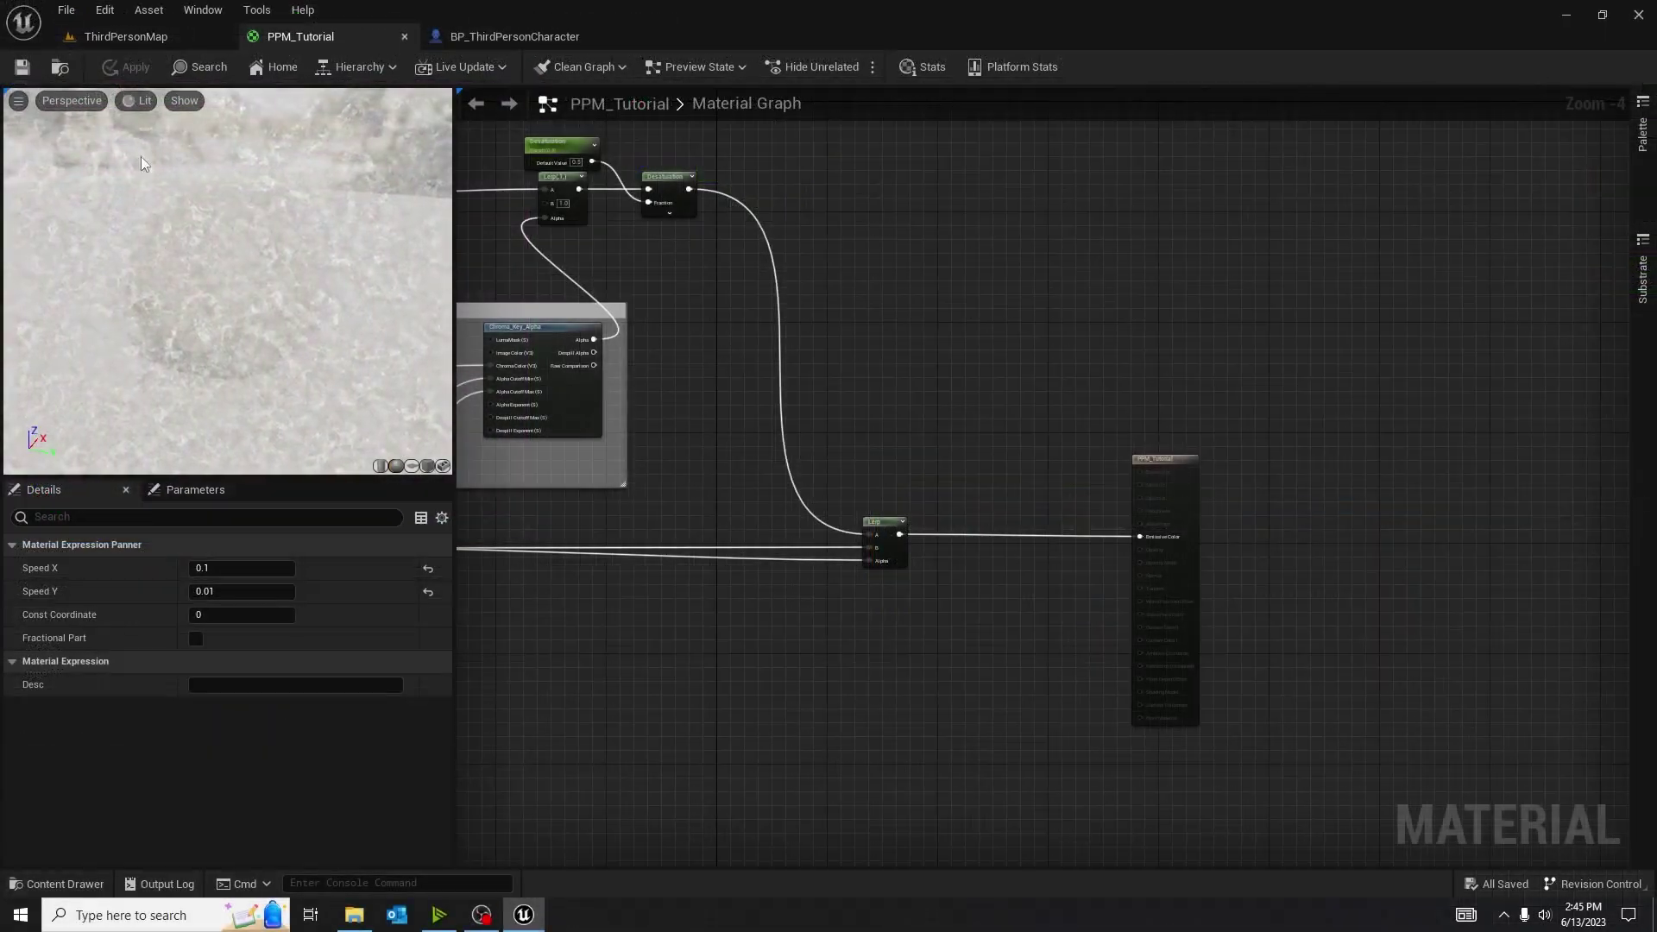
Play the ThirdPersonMap level in the editor to test the panning texture effect.
click(193, 33)
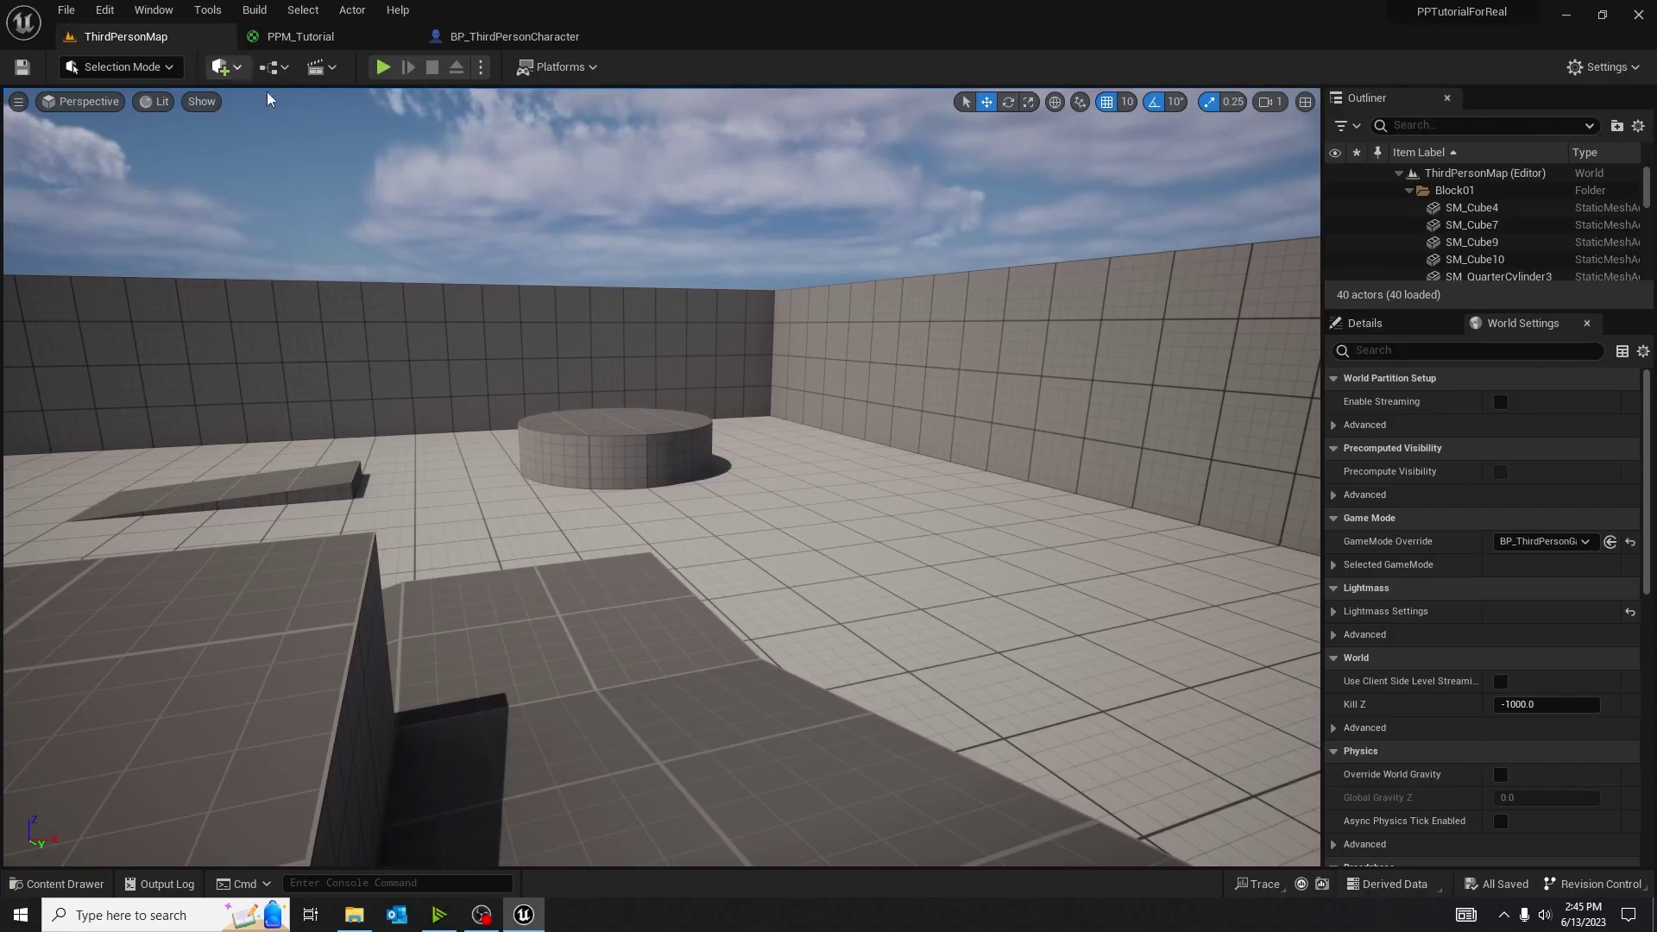
click(384, 67)
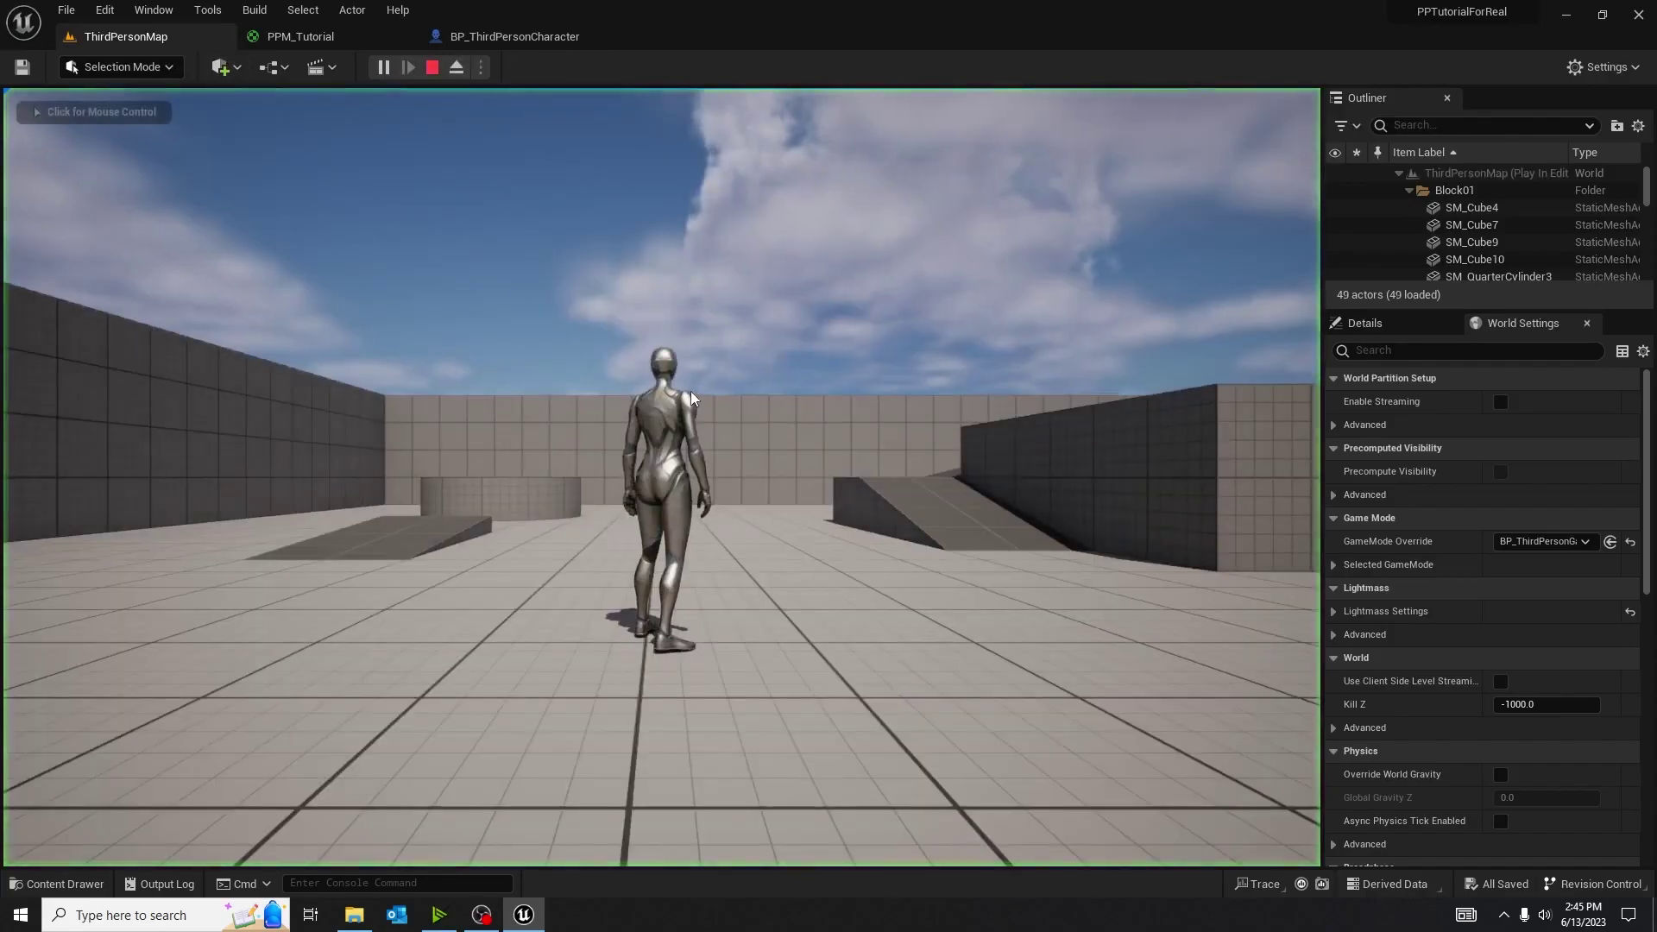